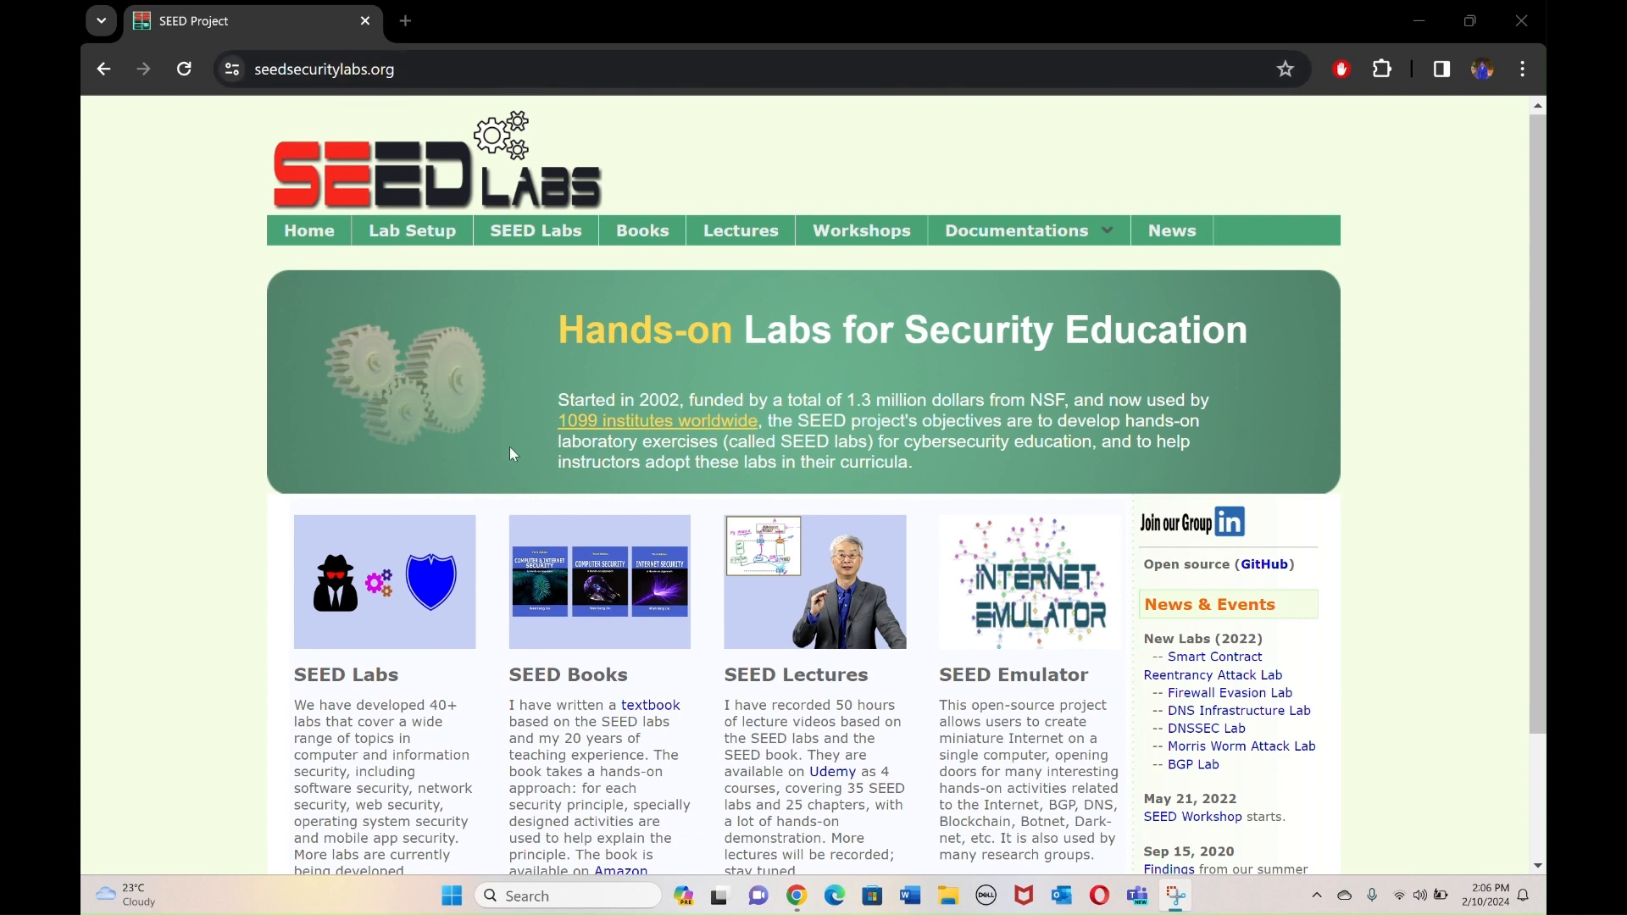
On the SEED Labs Lab Setup page, open the Ubuntu 20.04 VM Manual in a new tab.
scroll(569, 529, down, 3)
scroll(568, 529, up, 3)
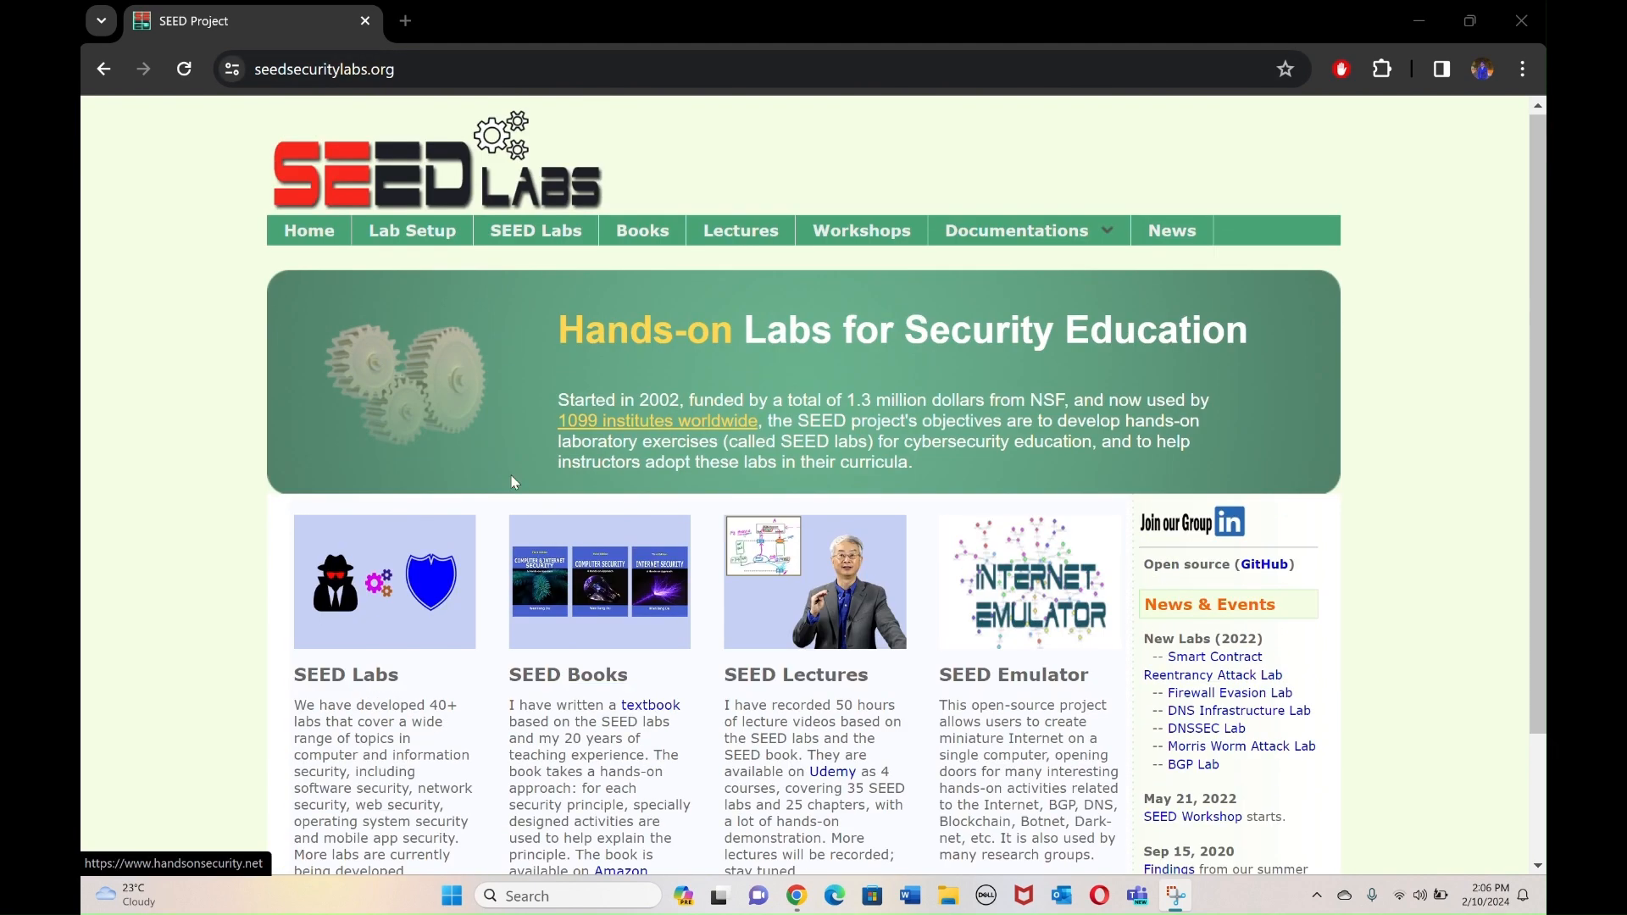
click(428, 245)
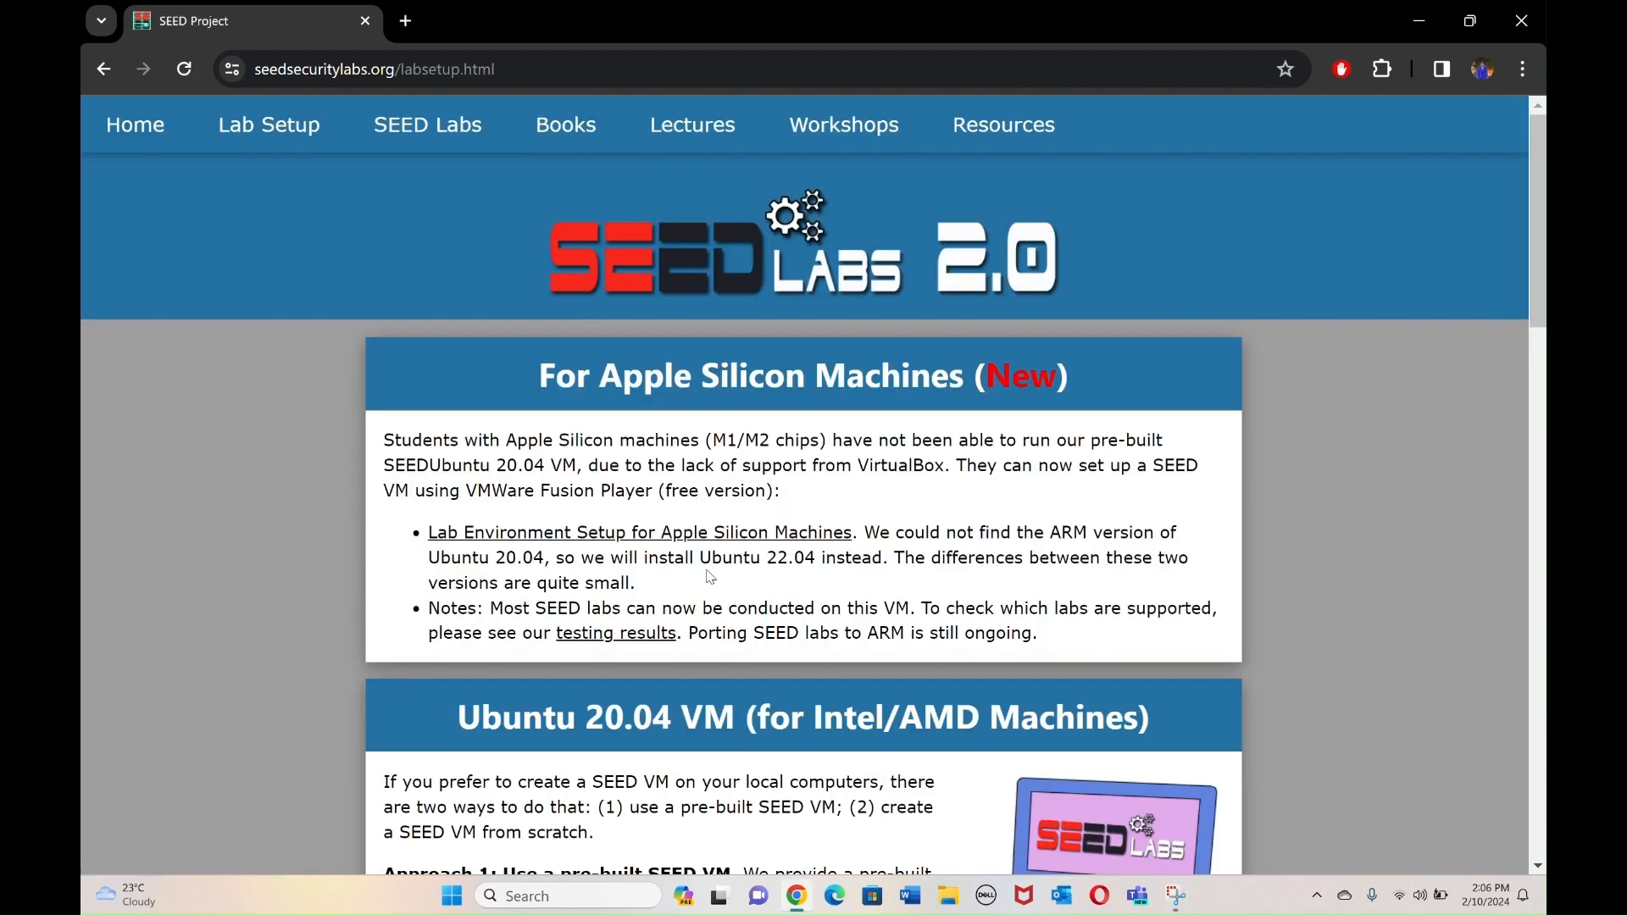
scroll(711, 576, down, 5)
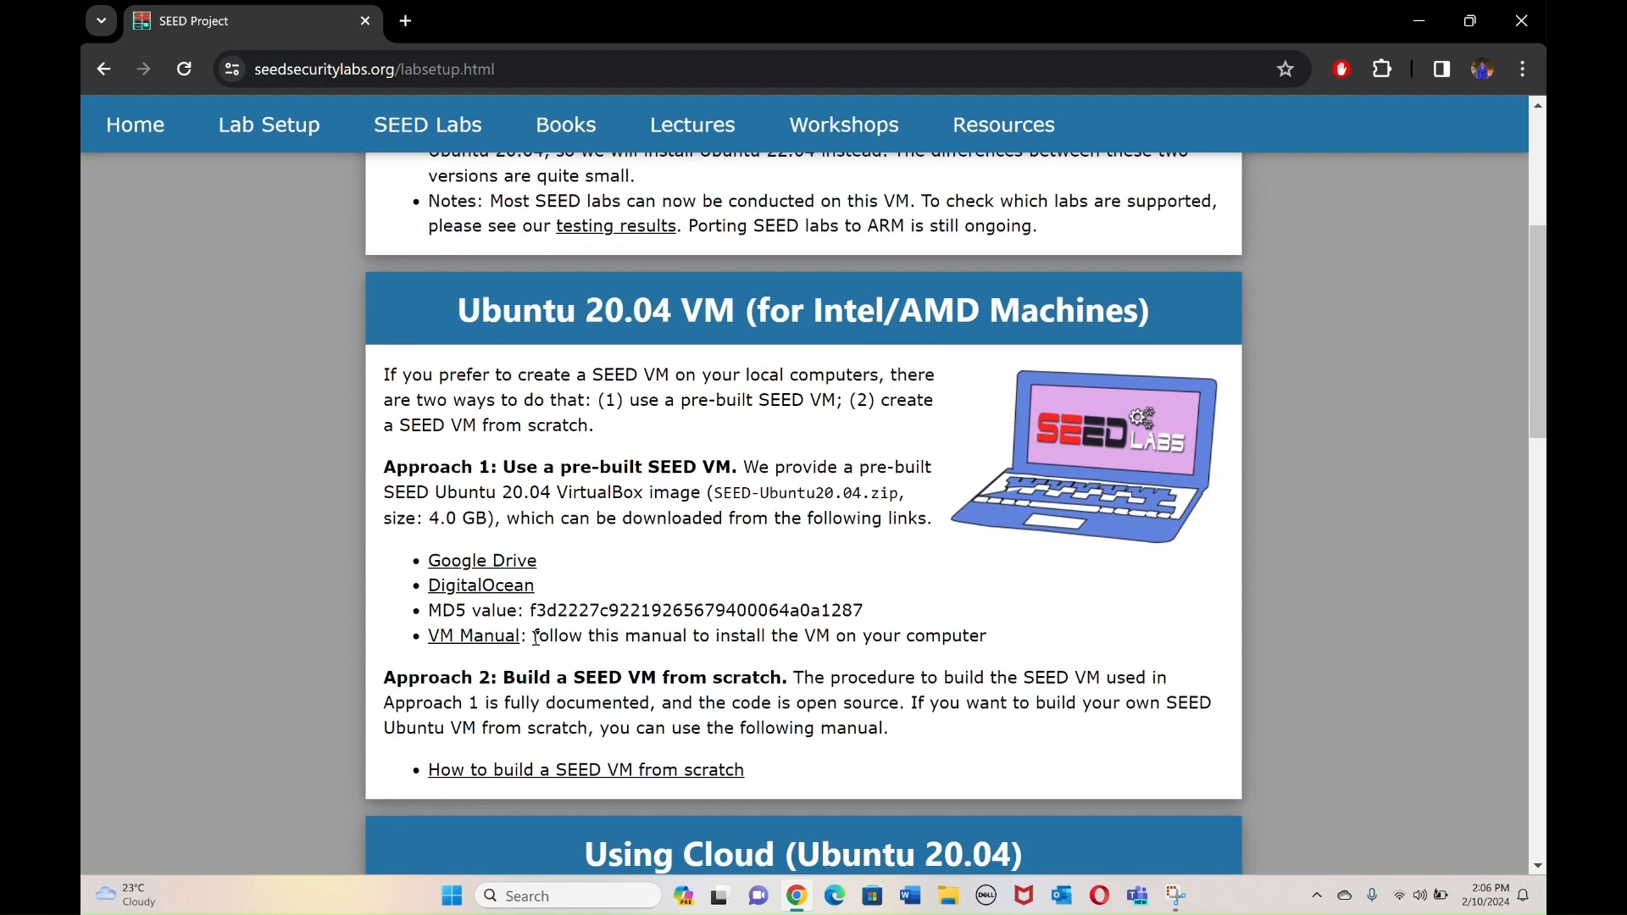
drag(535, 637, 749, 646)
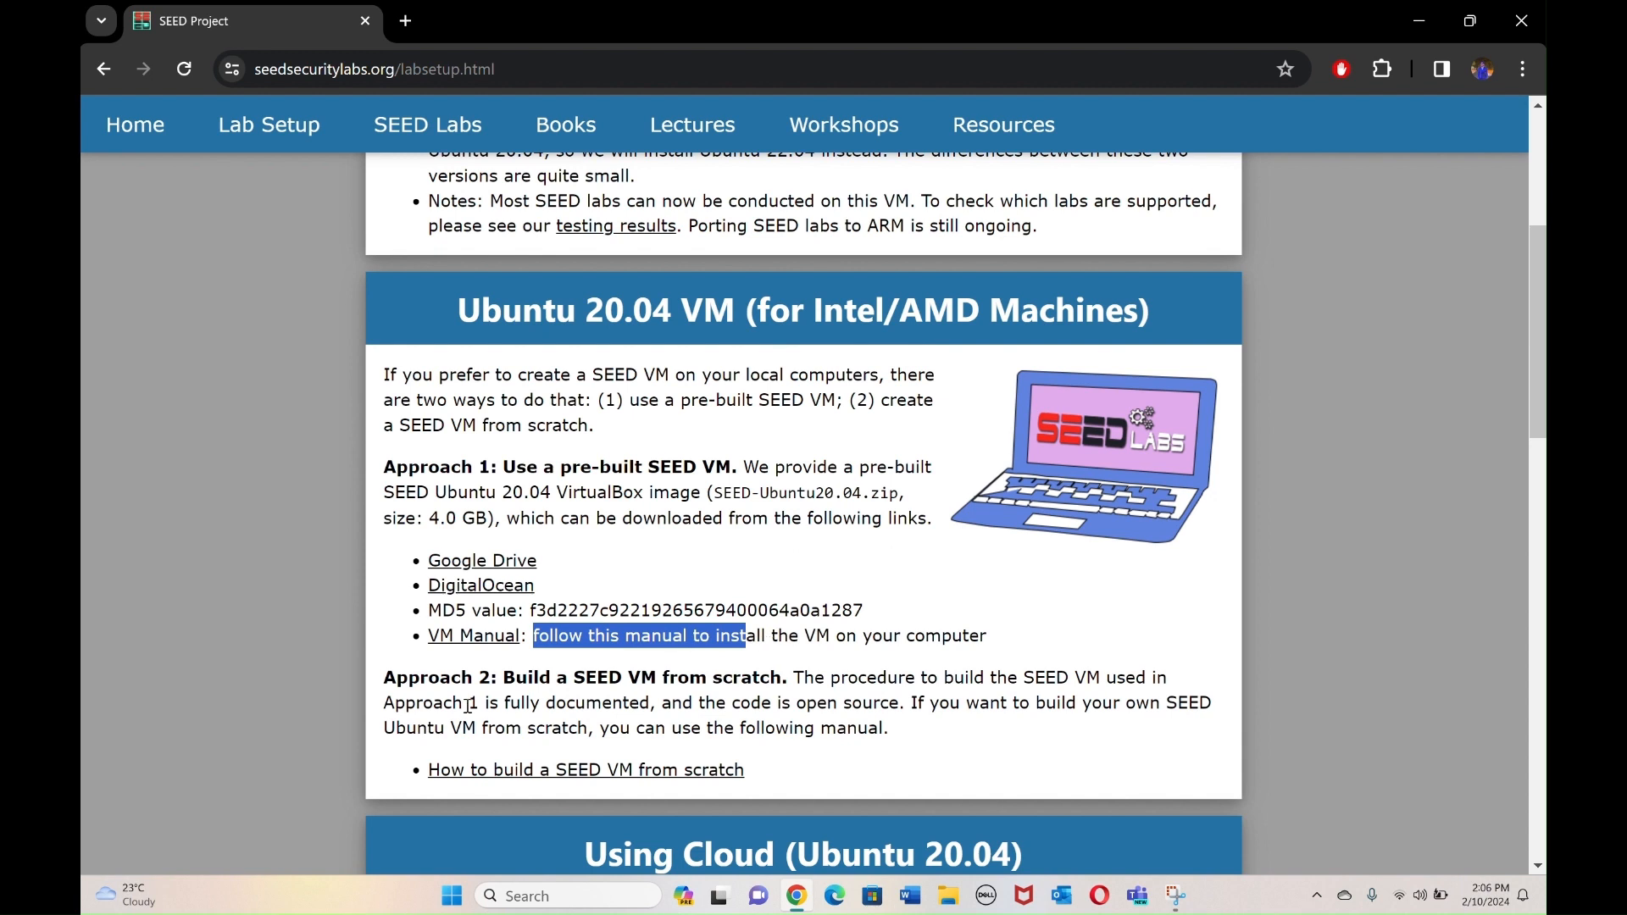
middle_click(503, 638)
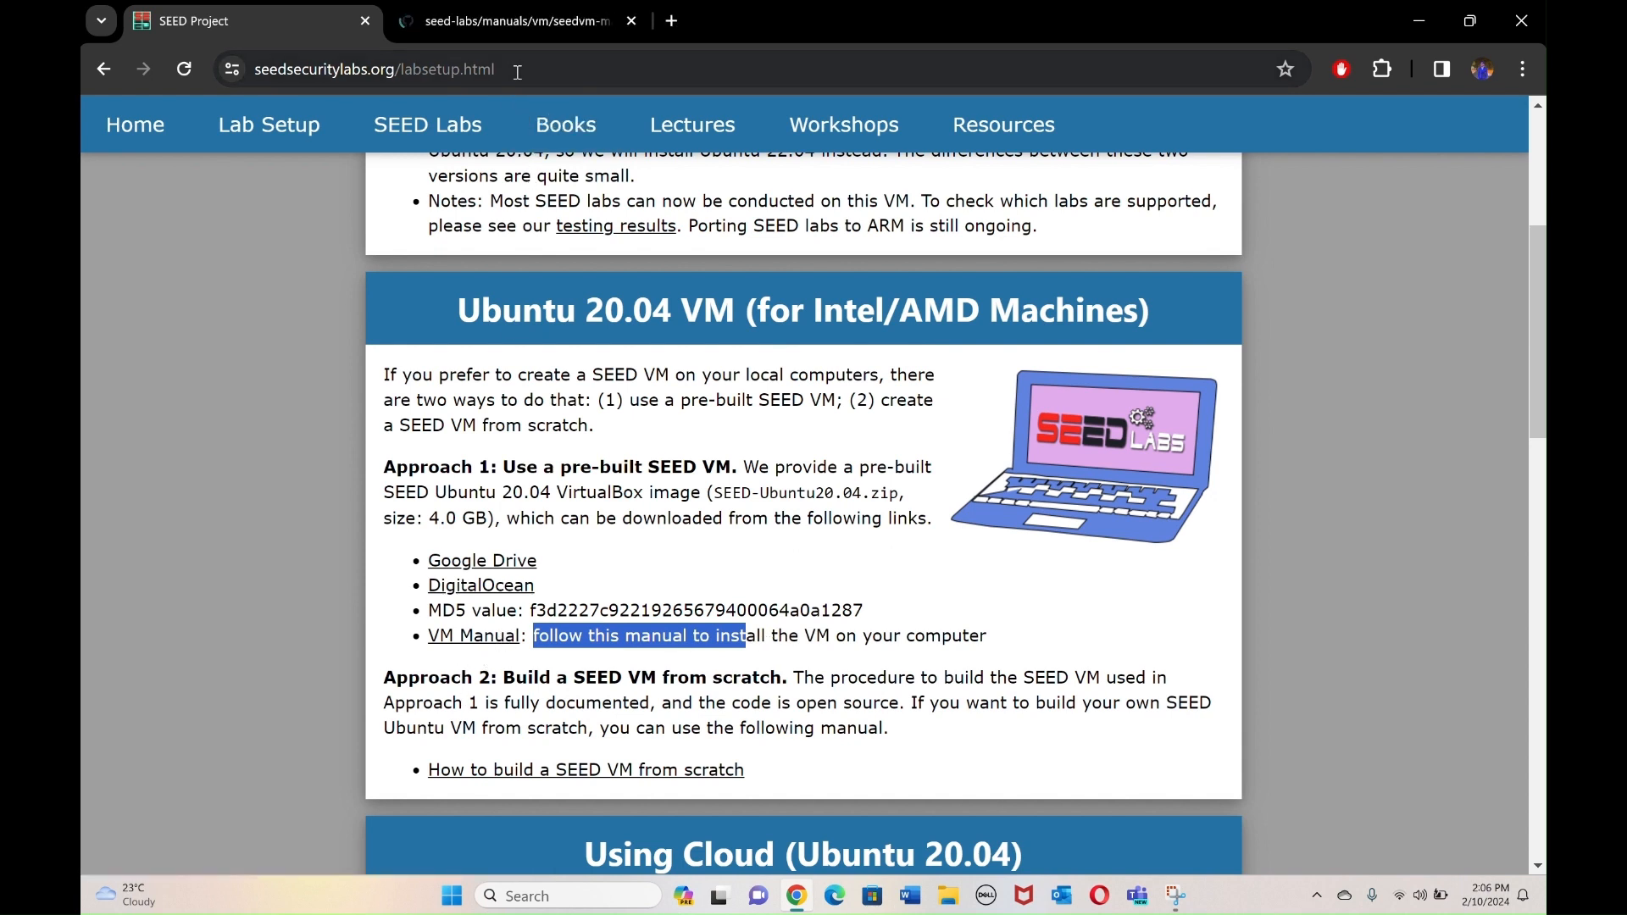
From the VM manual, open the VirtualBox website and go to its Downloads page.
click(500, 33)
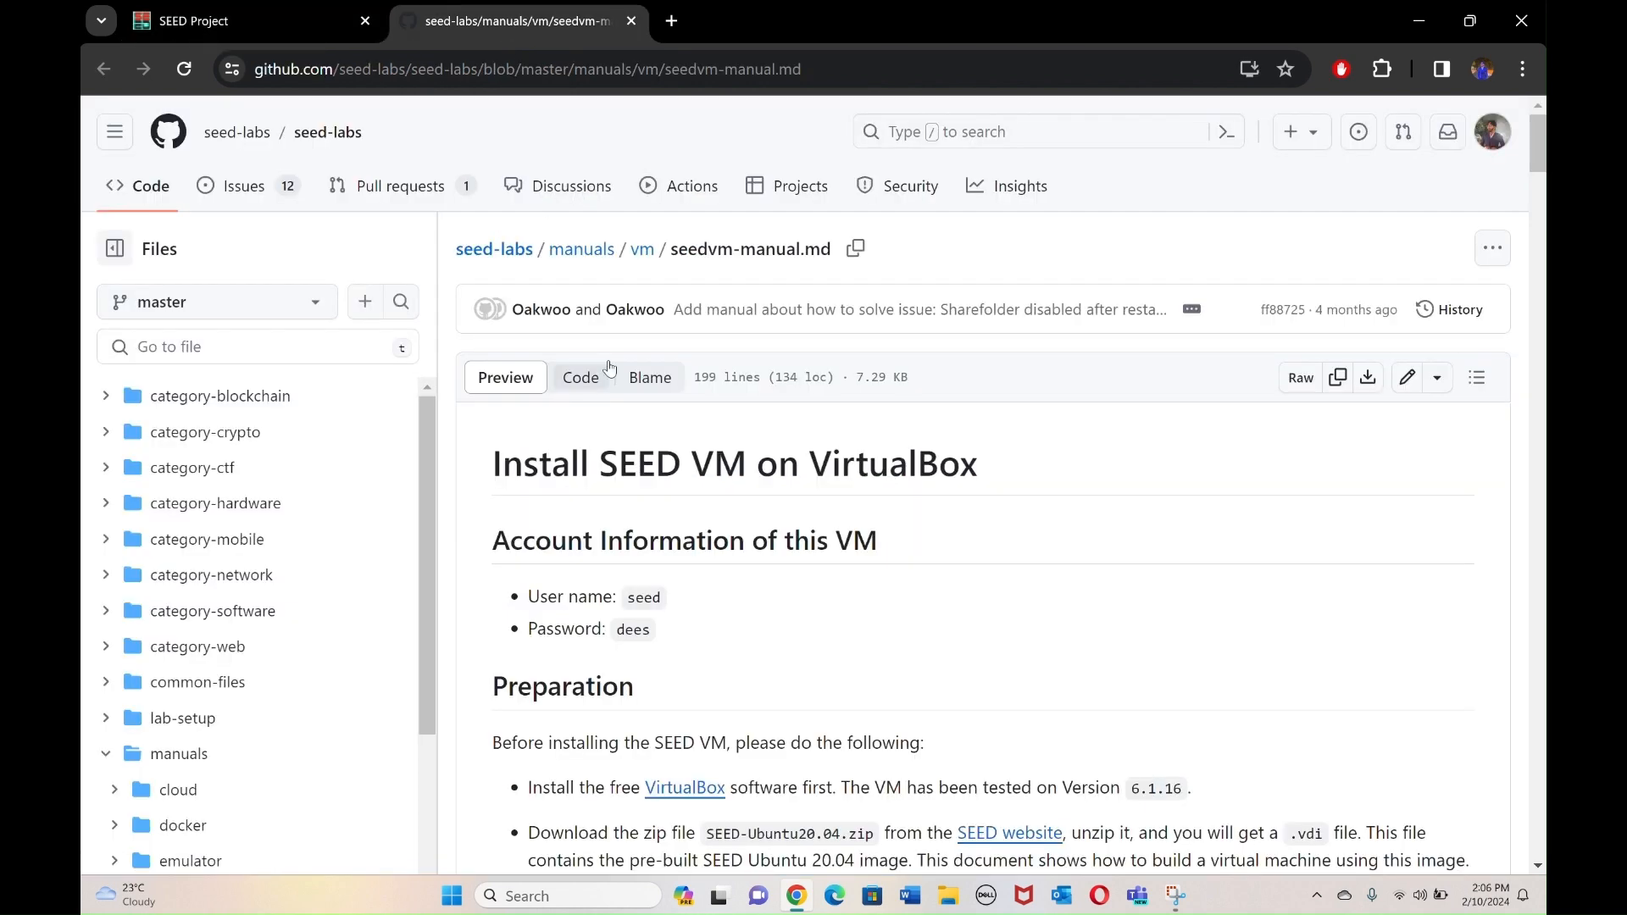
scroll(686, 627, down, 3)
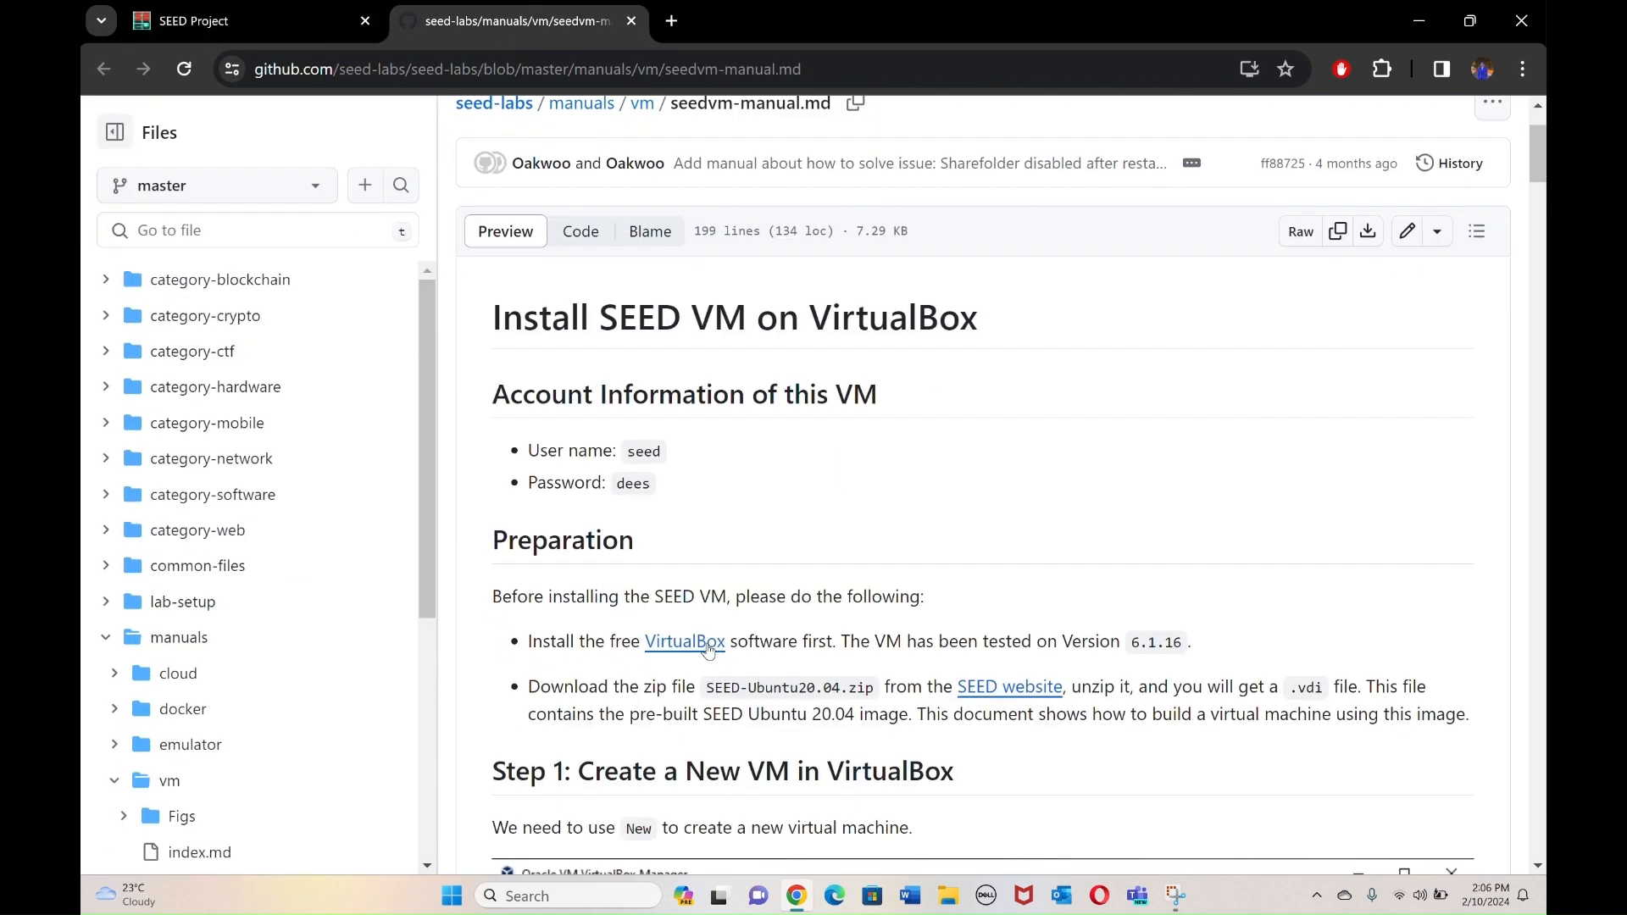
scroll(763, 653, down, 1)
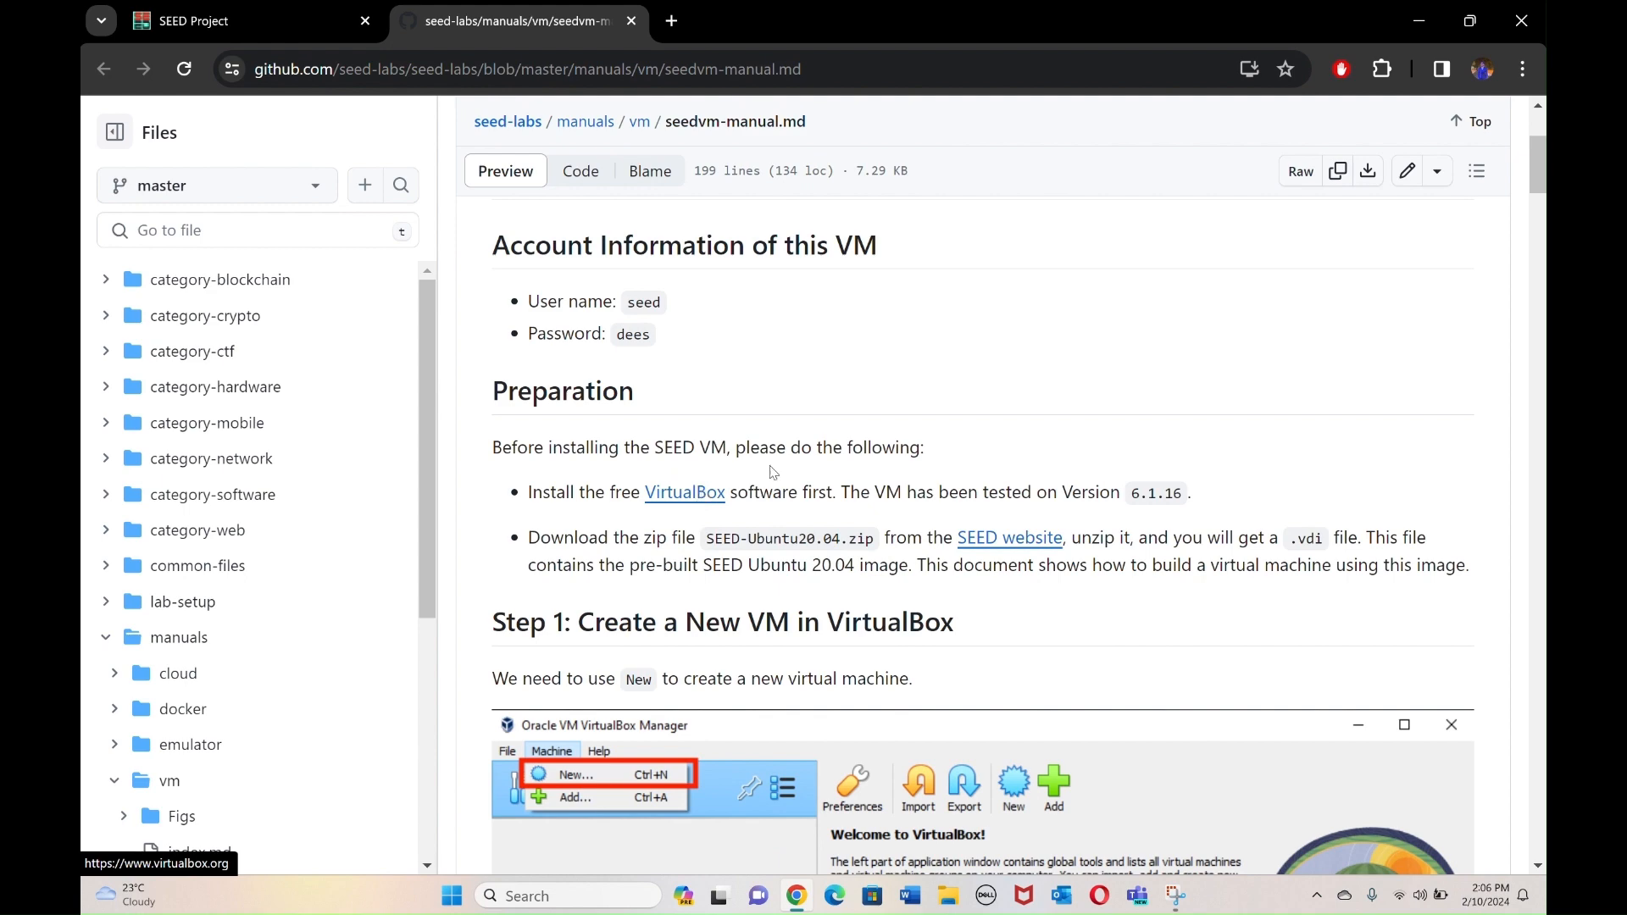
middle_click(703, 500)
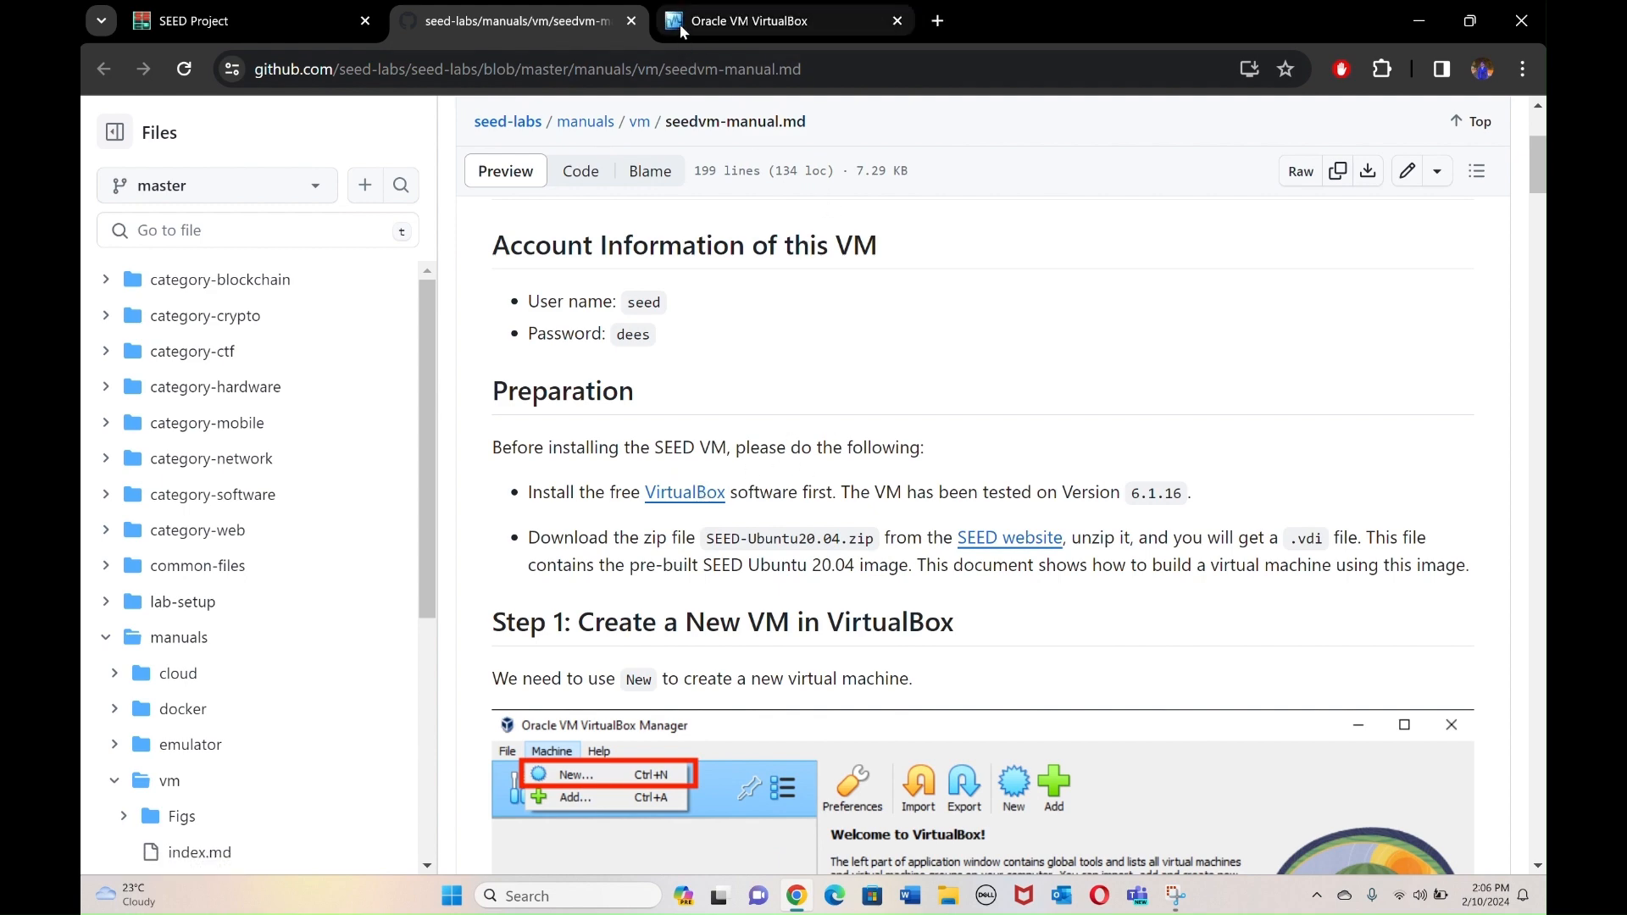
click(680, 24)
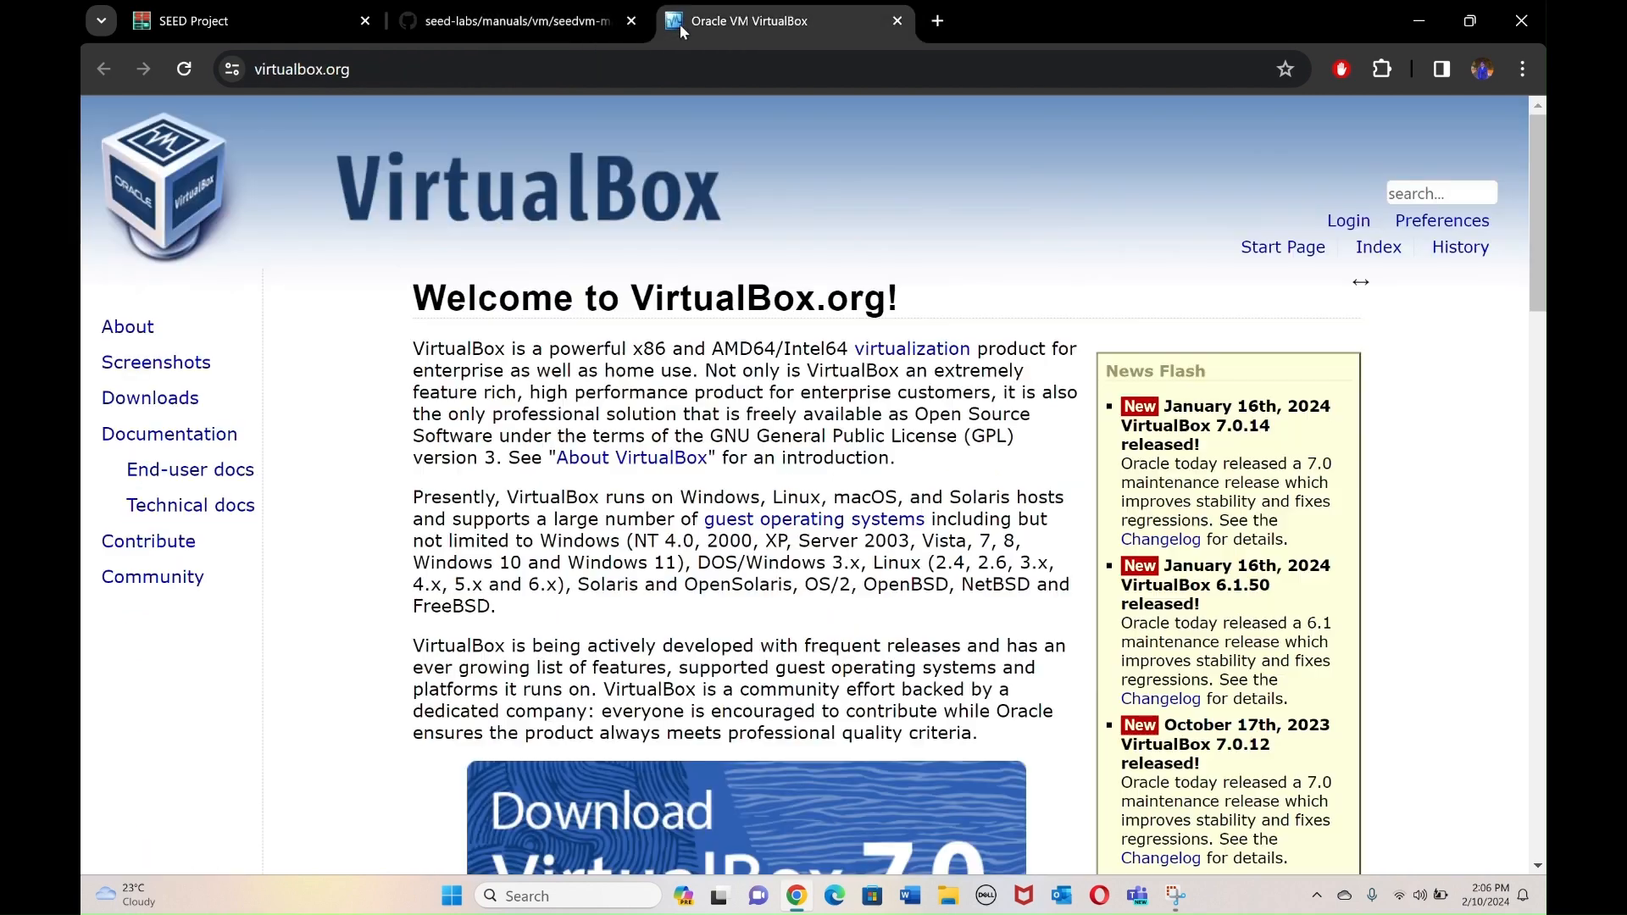
click(153, 399)
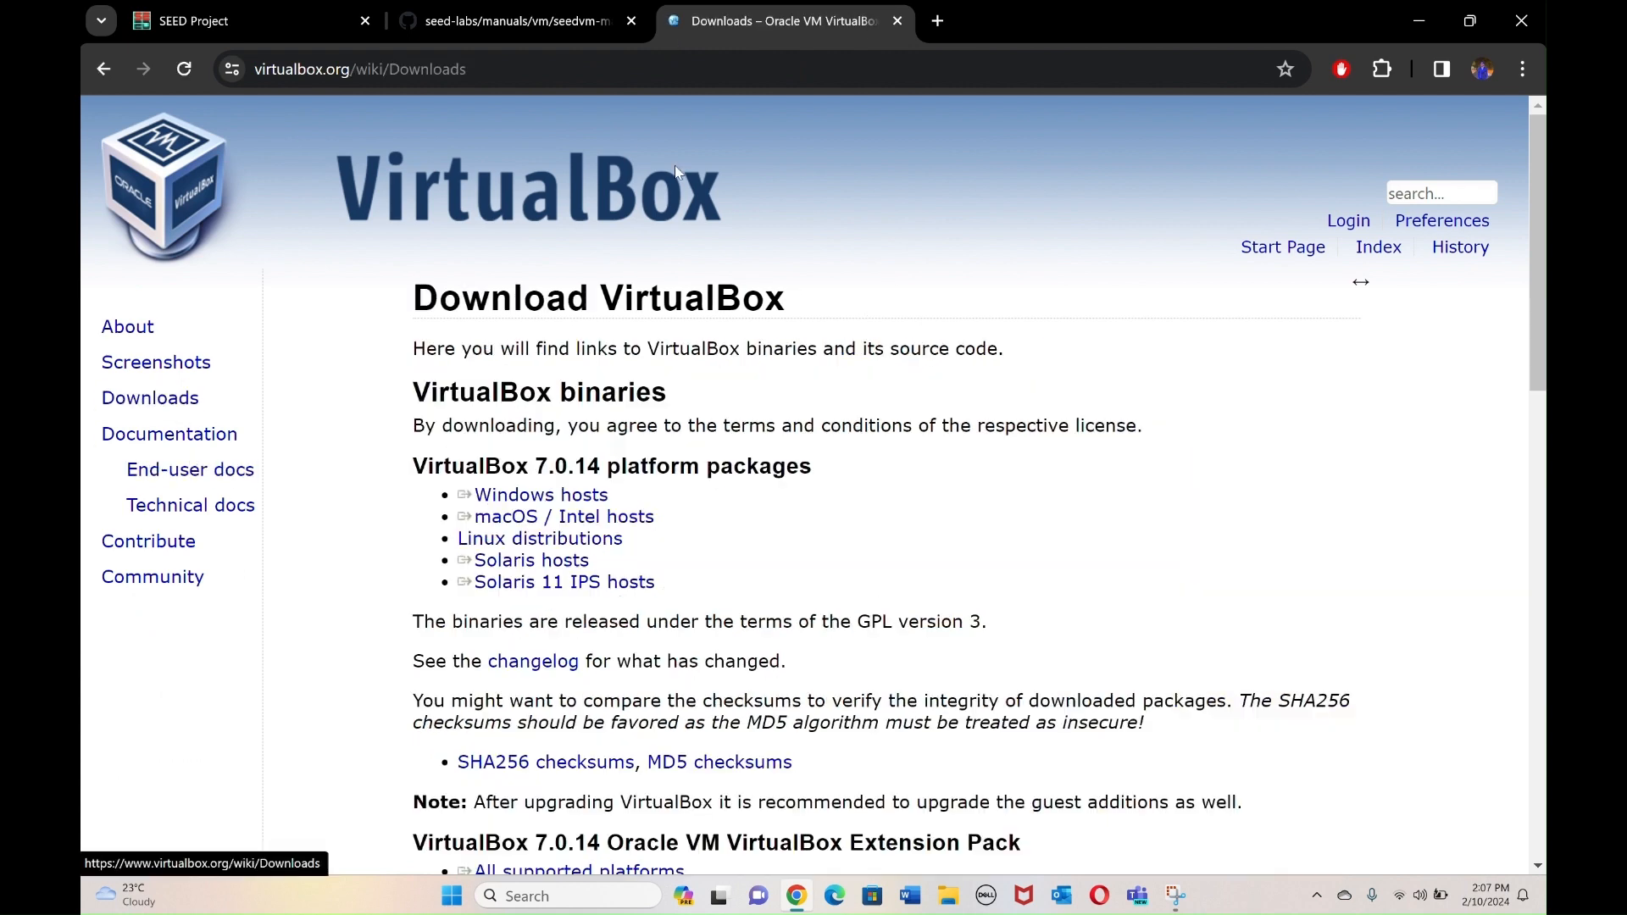
Compare the current VirtualBox version 7.0.14 with the manual's tested version 6.1.16.
click(800, 23)
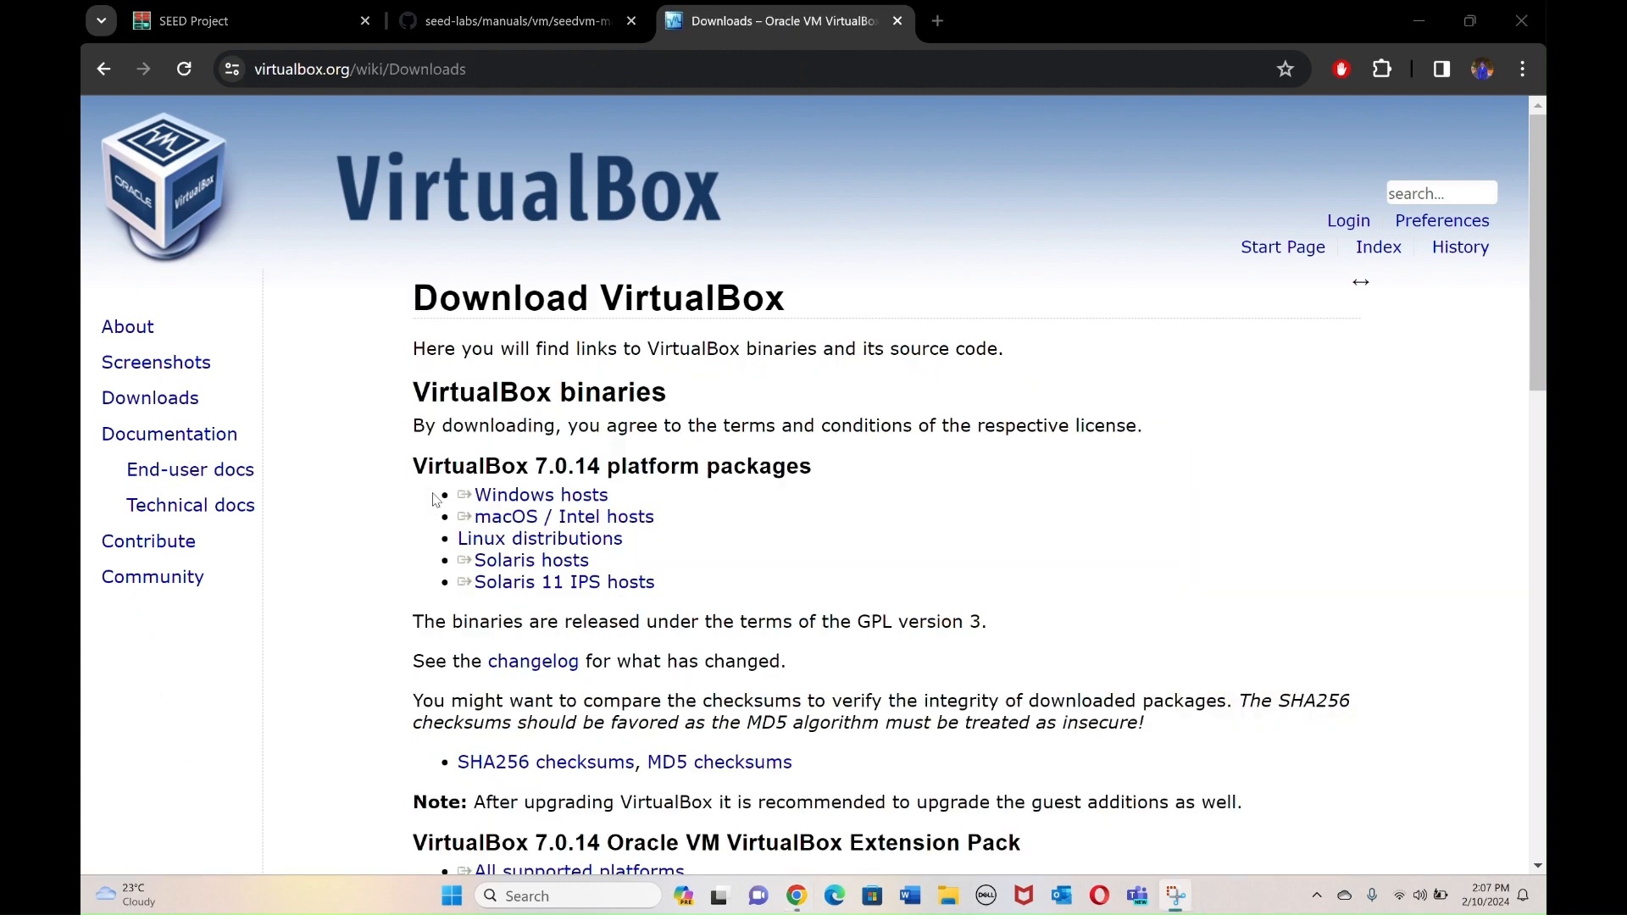
scroll(763, 558, down, 1)
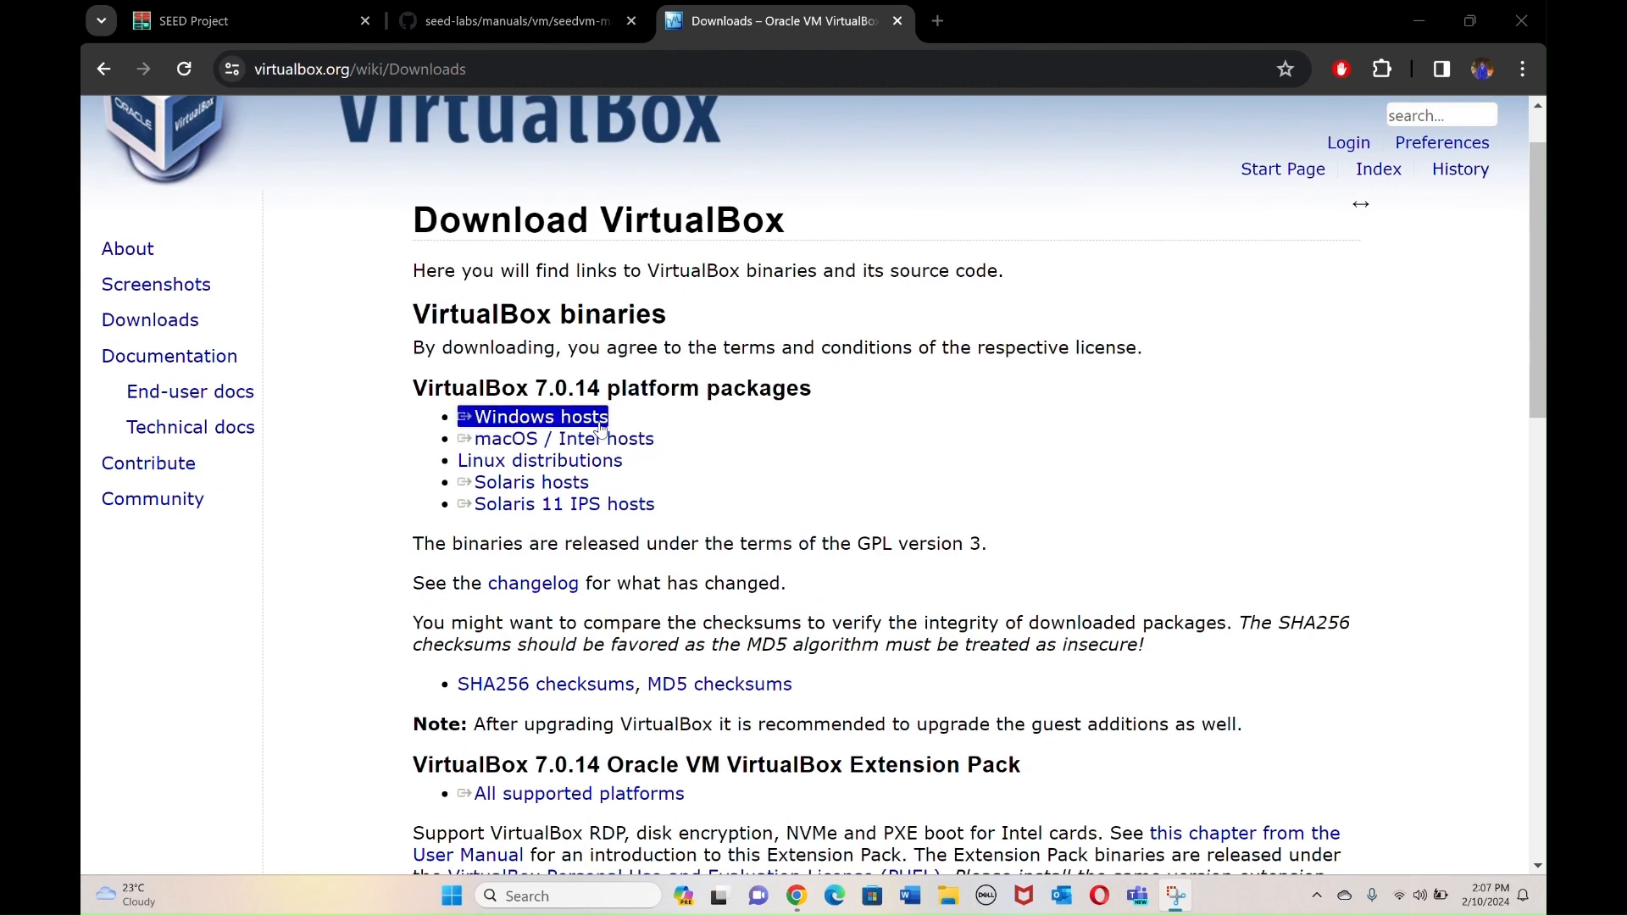
drag(536, 388, 602, 392)
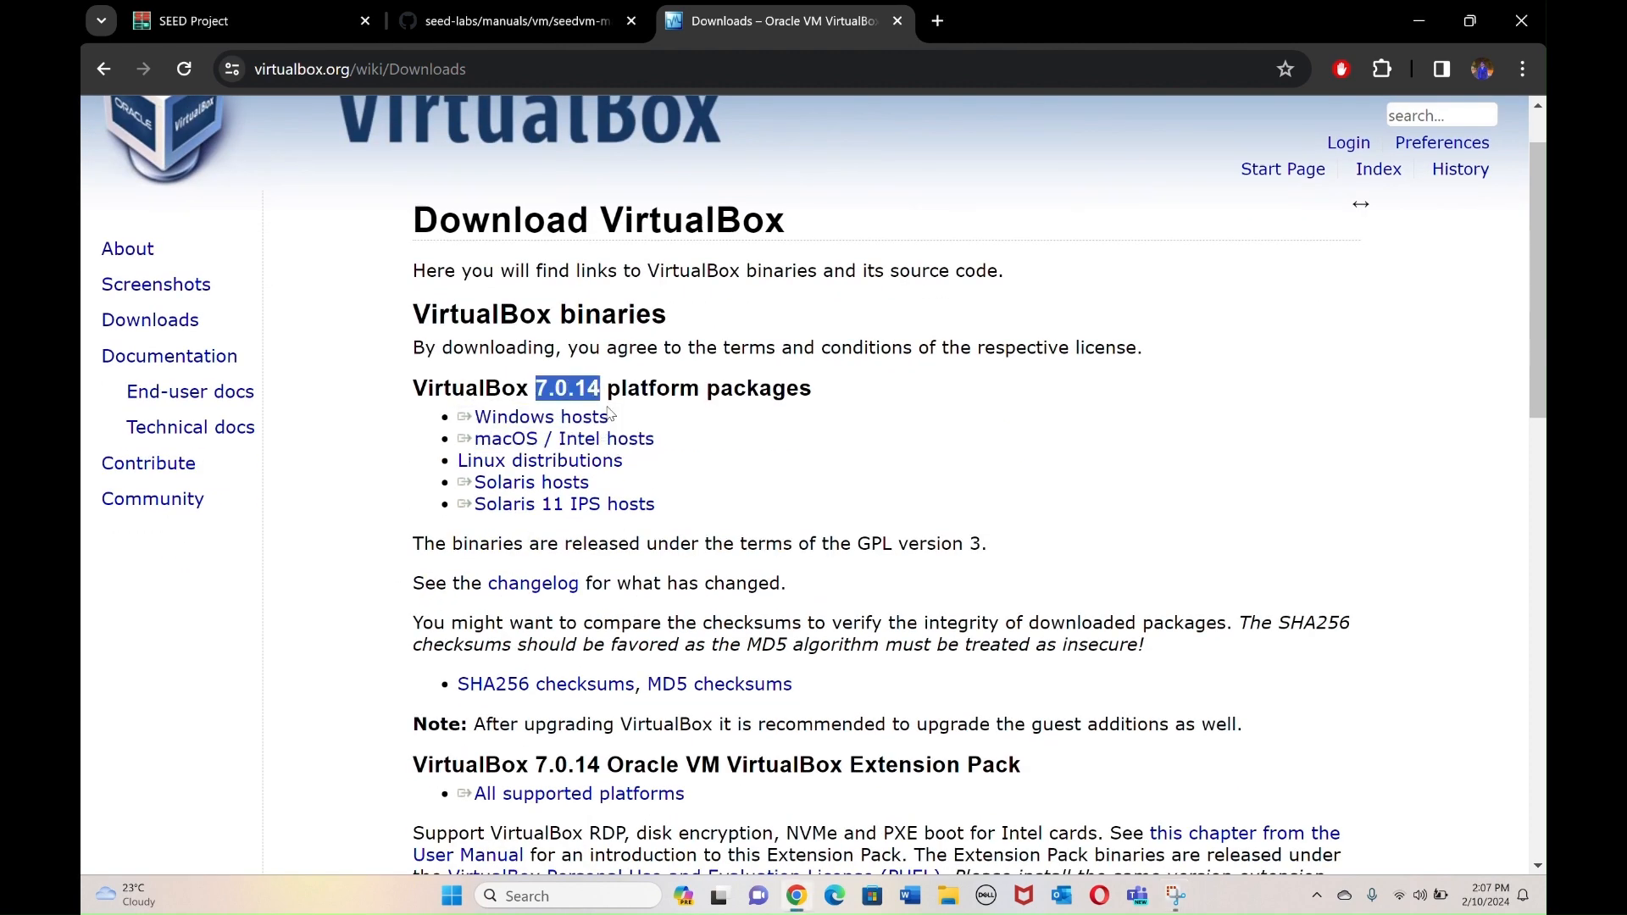
click(557, 23)
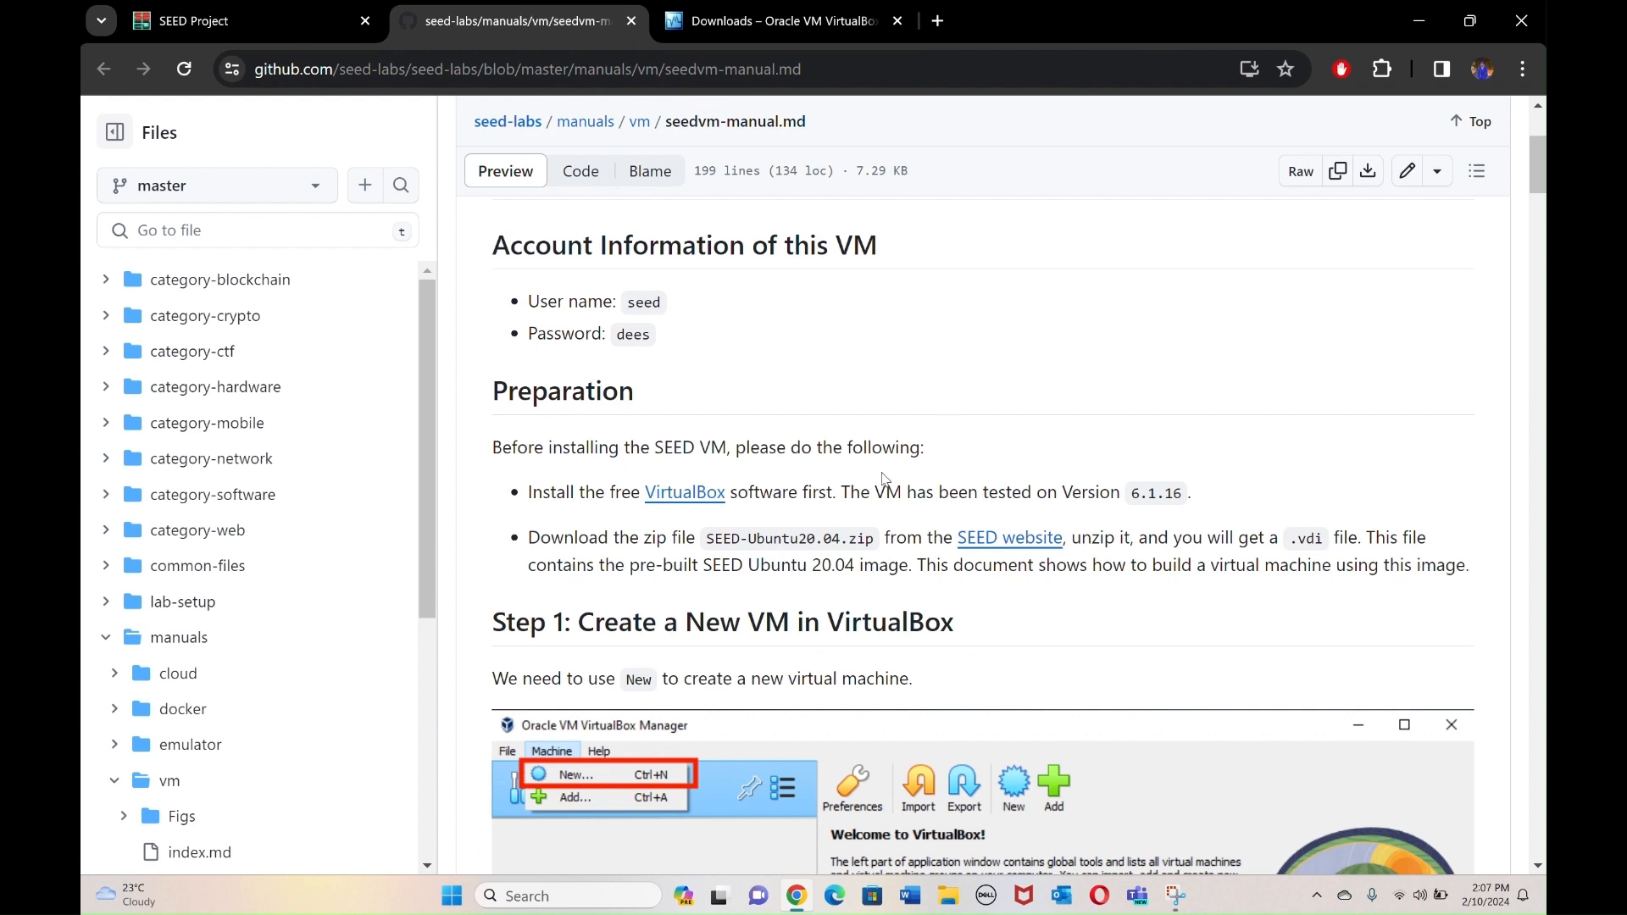
drag(1132, 498, 1190, 495)
click(674, 27)
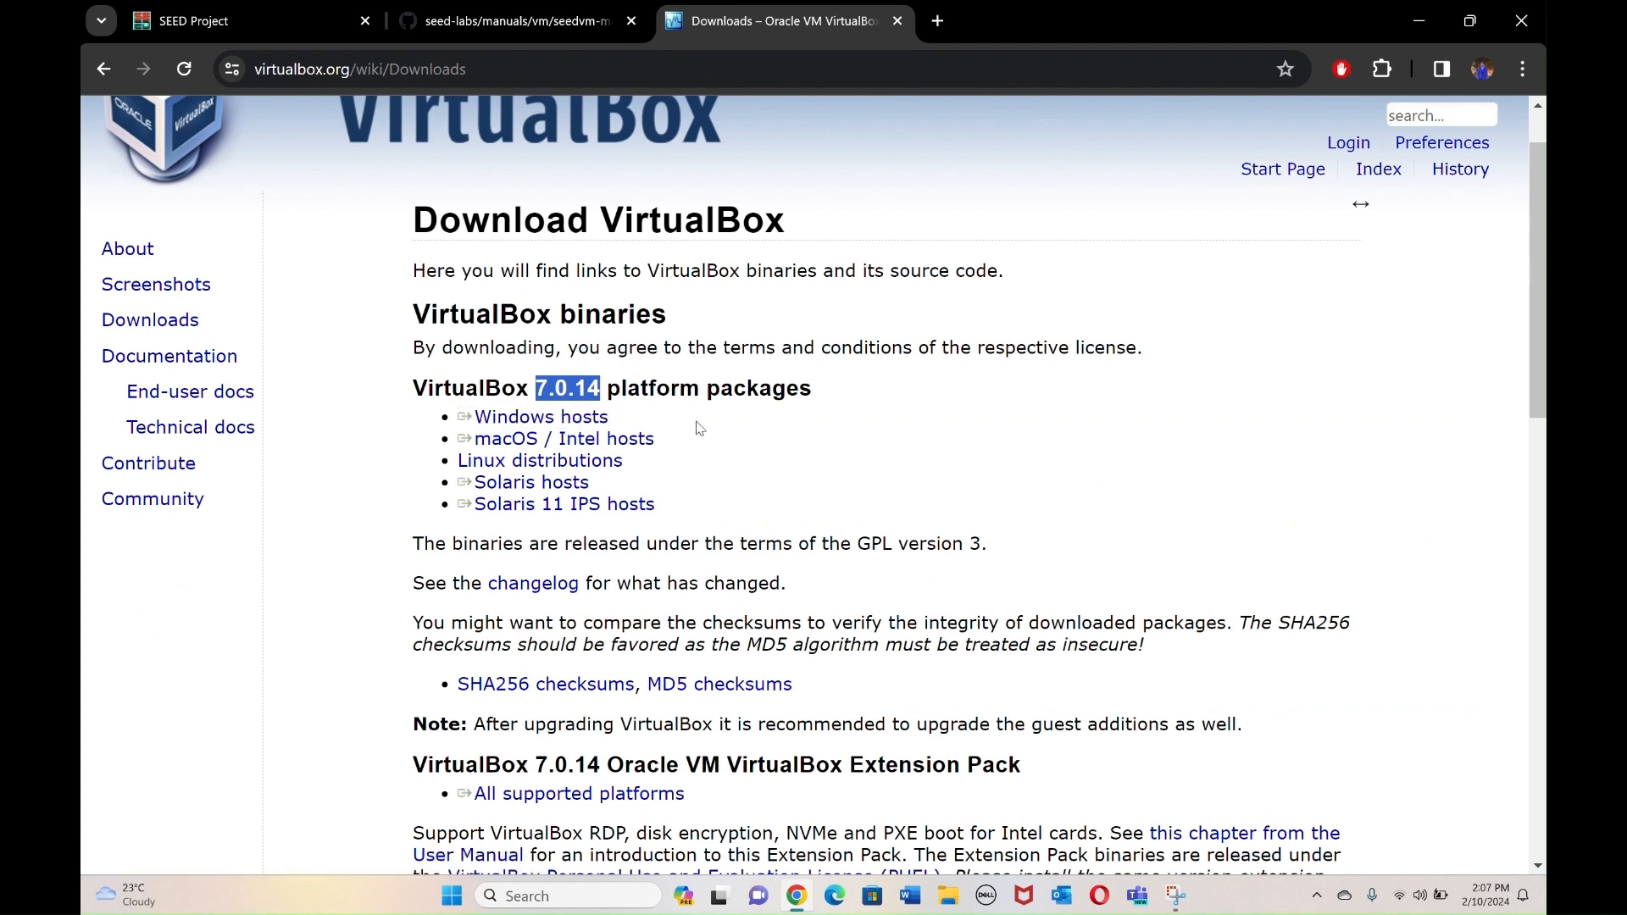
scroll(698, 428, down, 1)
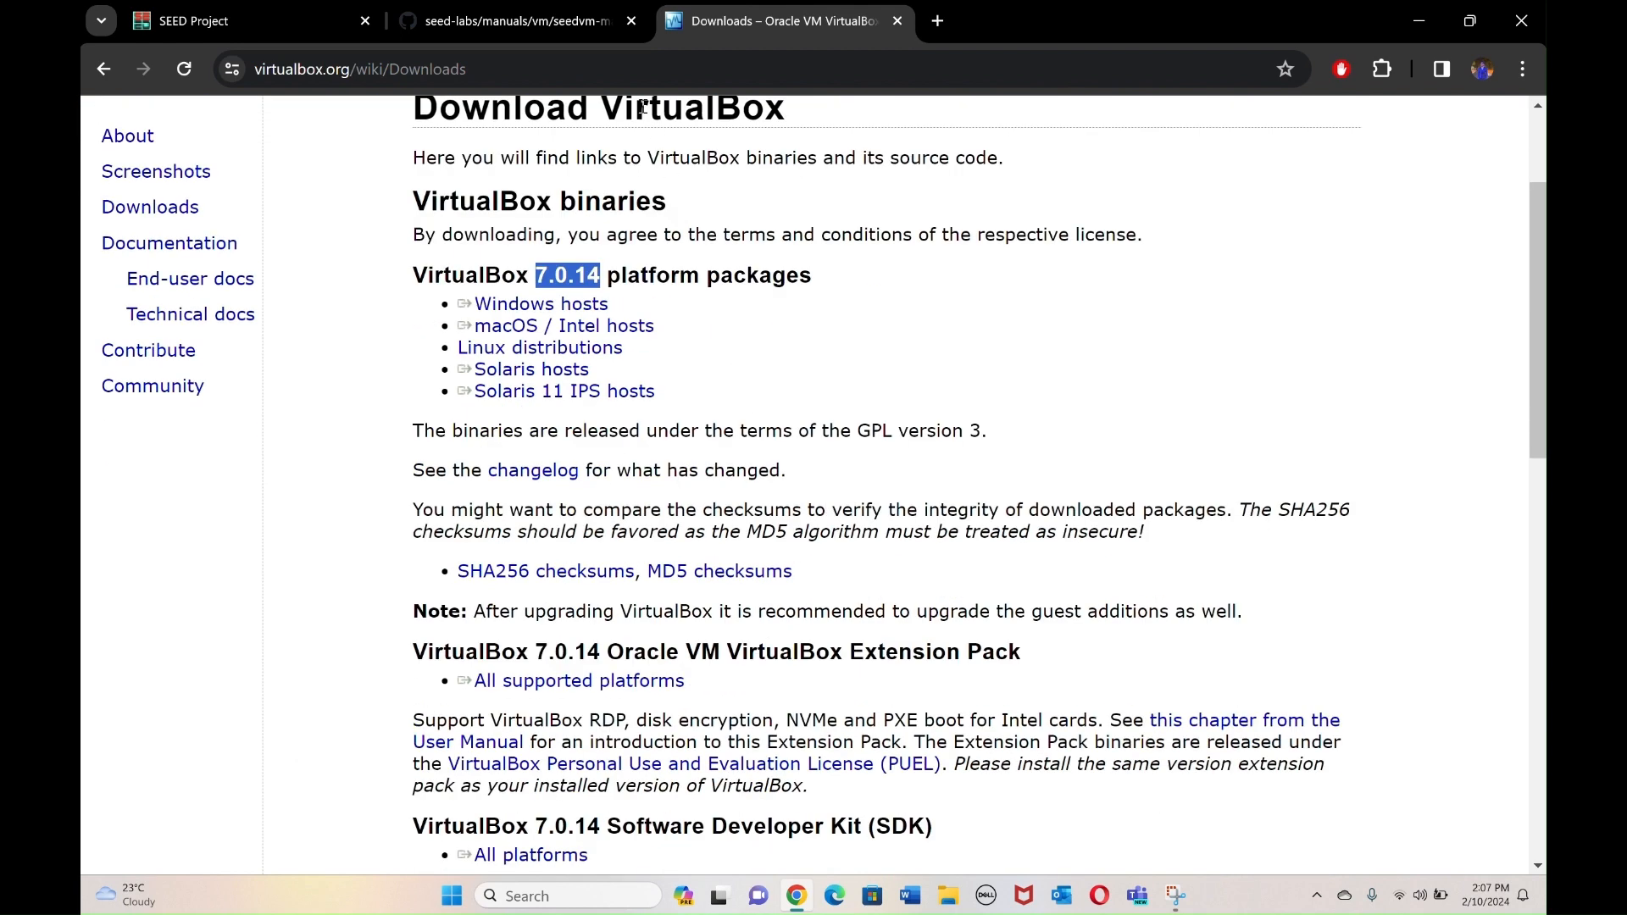
Back in the manual, find the SEED-Ubuntu20.04.zip file name in the Preparation section.
click(539, 22)
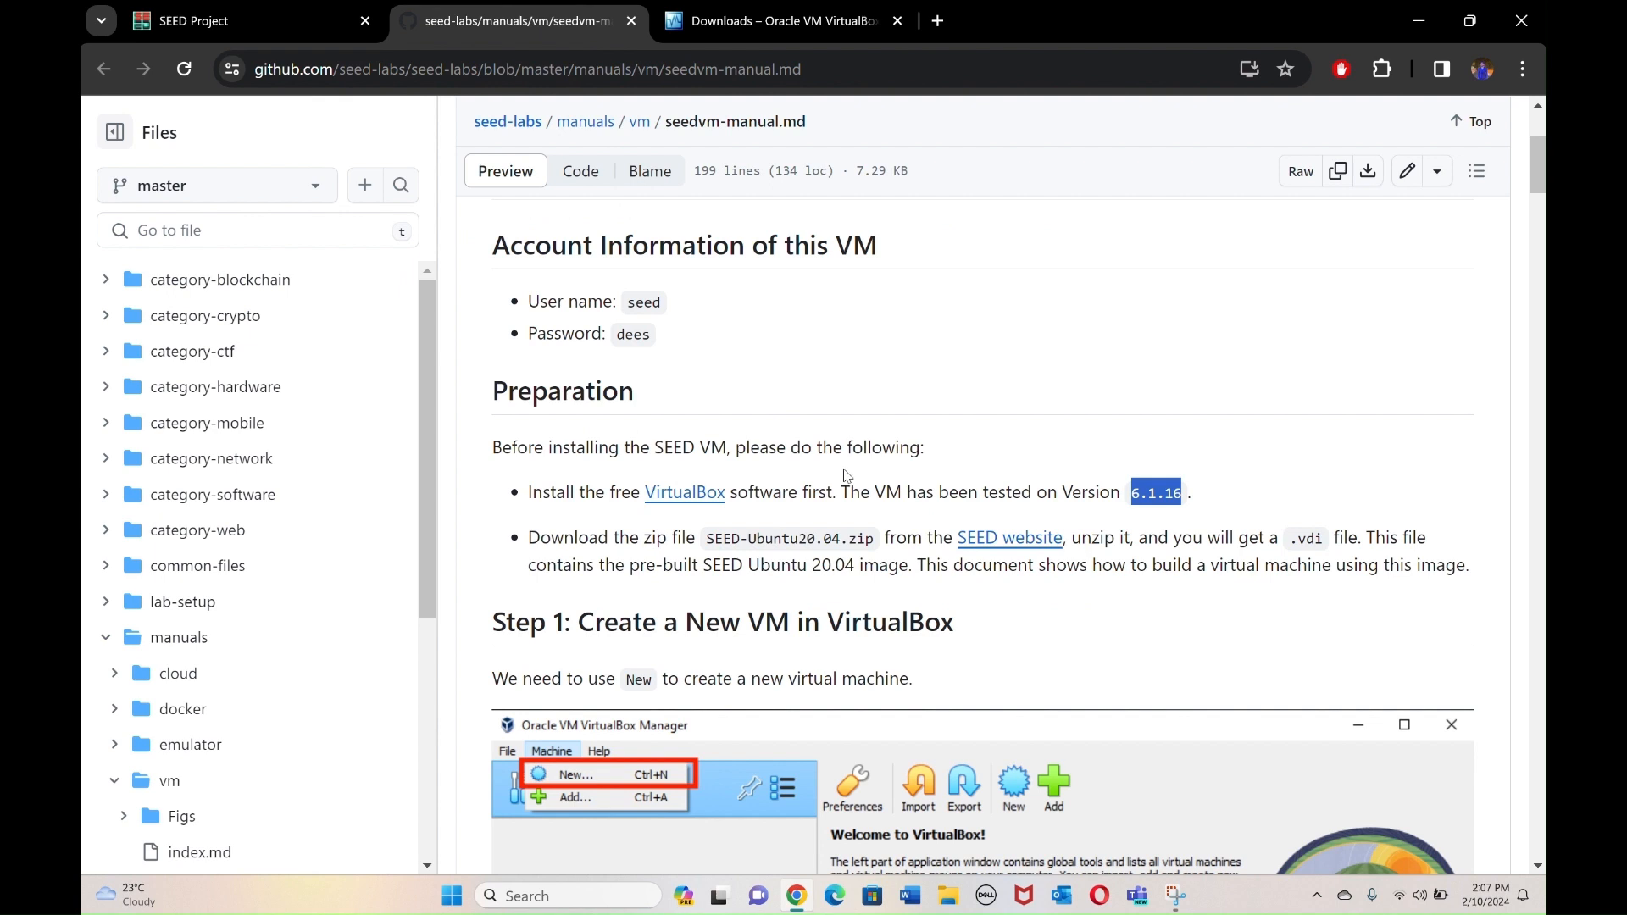
scroll(1026, 425, down, 1)
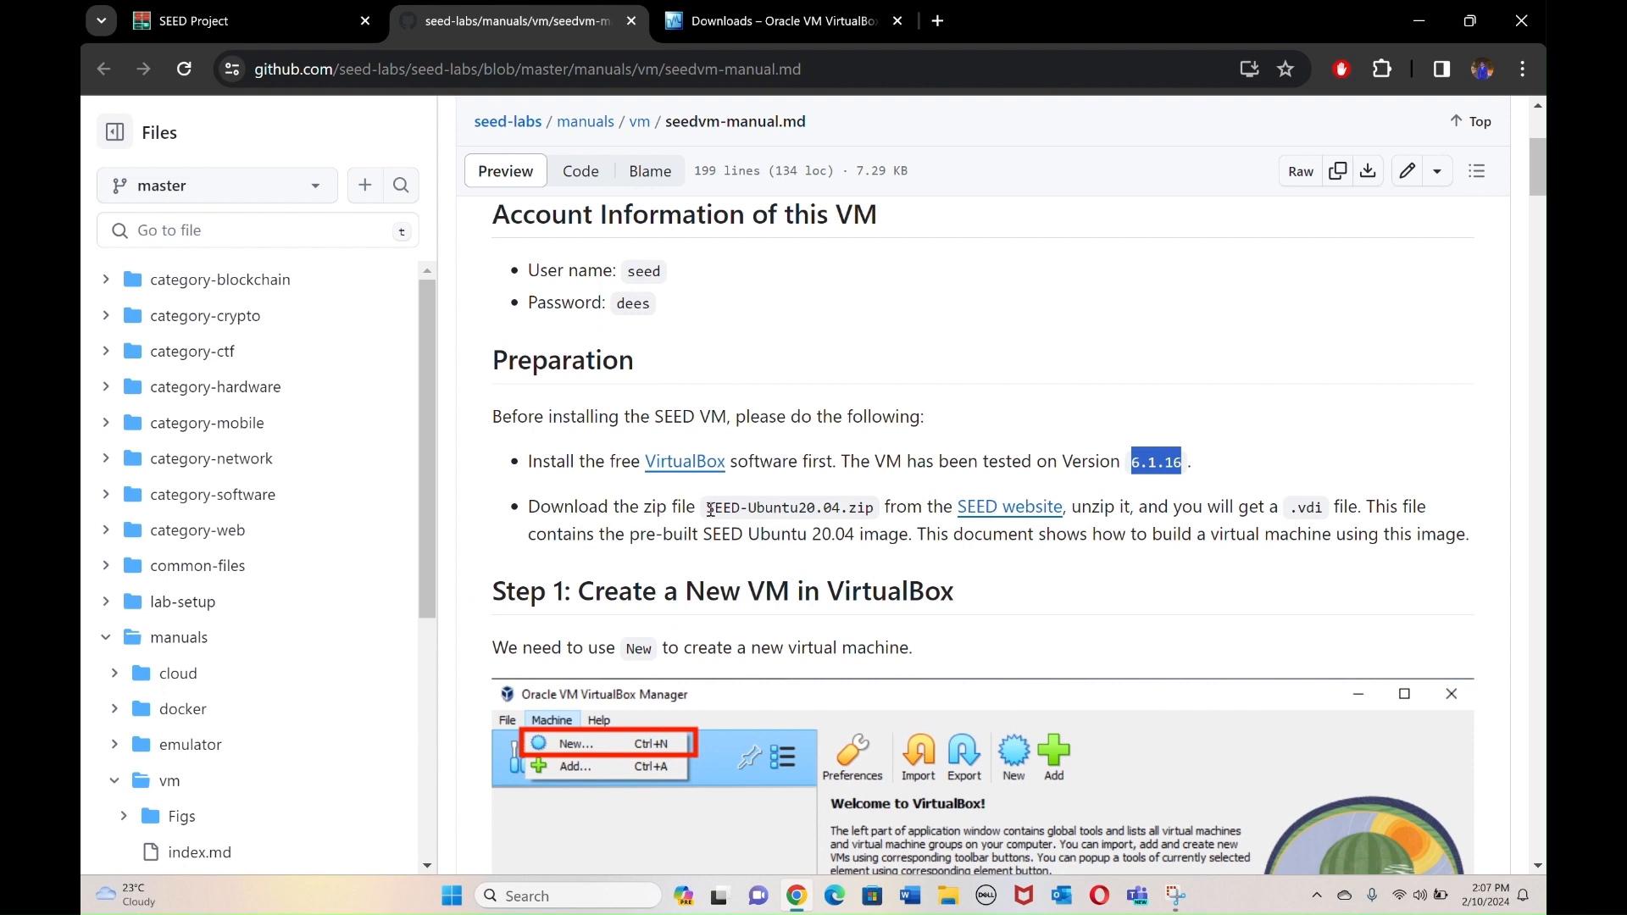
drag(710, 508, 875, 510)
click(1185, 498)
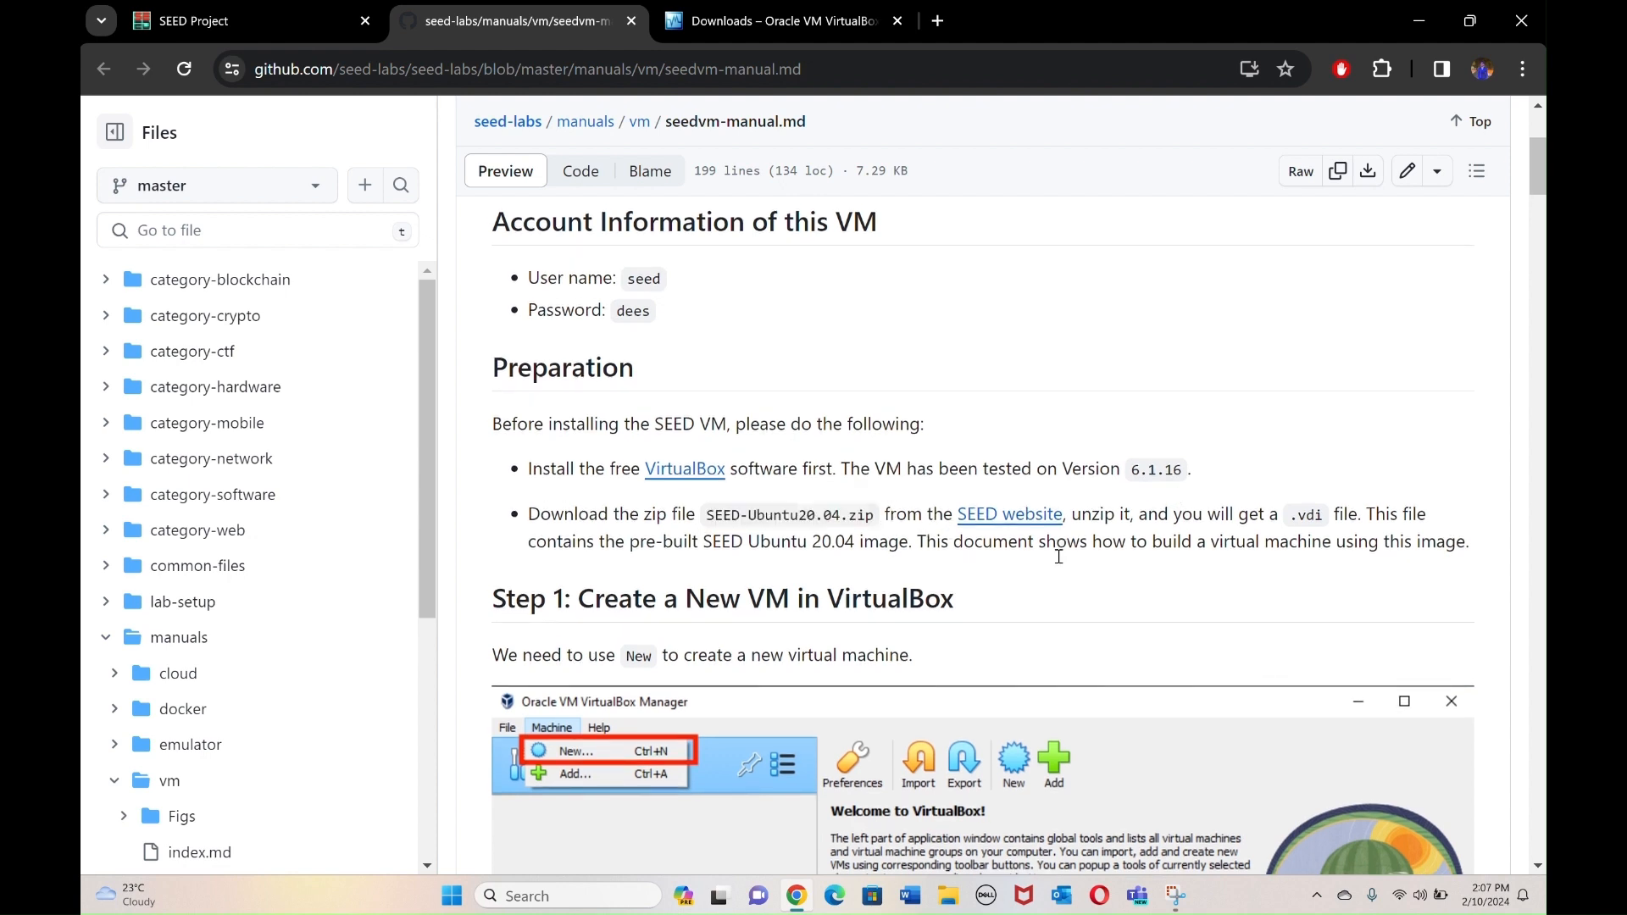
Open the SEED website and follow Approach 1's Google Drive link to the SEED-Ubuntu20.04.zip page.
ctrl+click(1024, 526)
click(1035, 17)
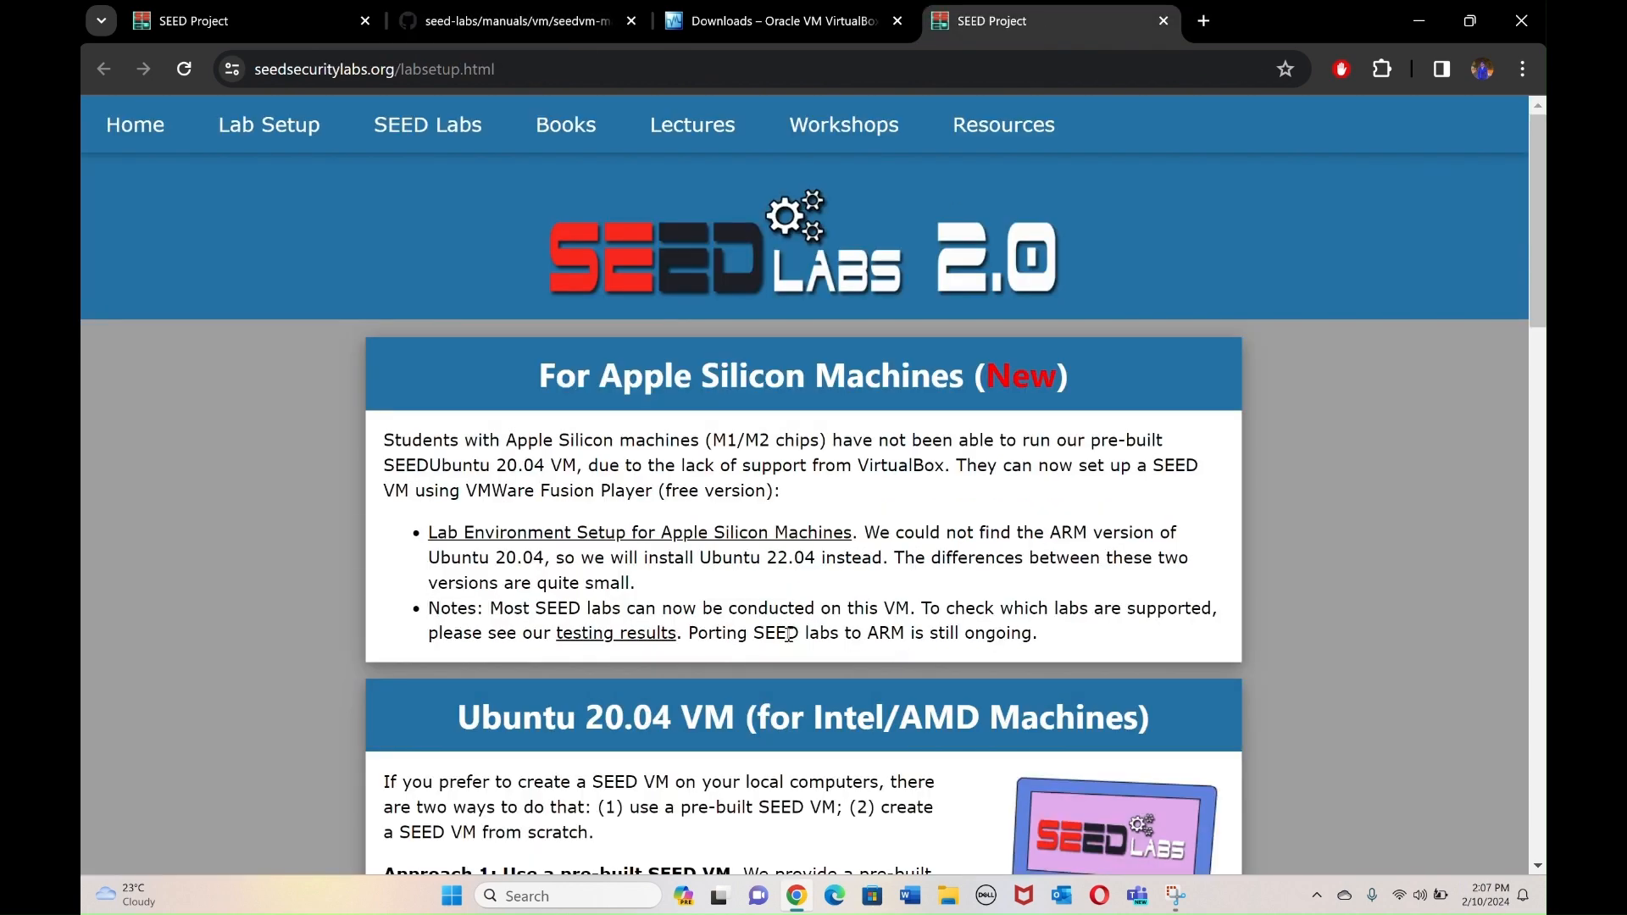
scroll(789, 634, down, 5)
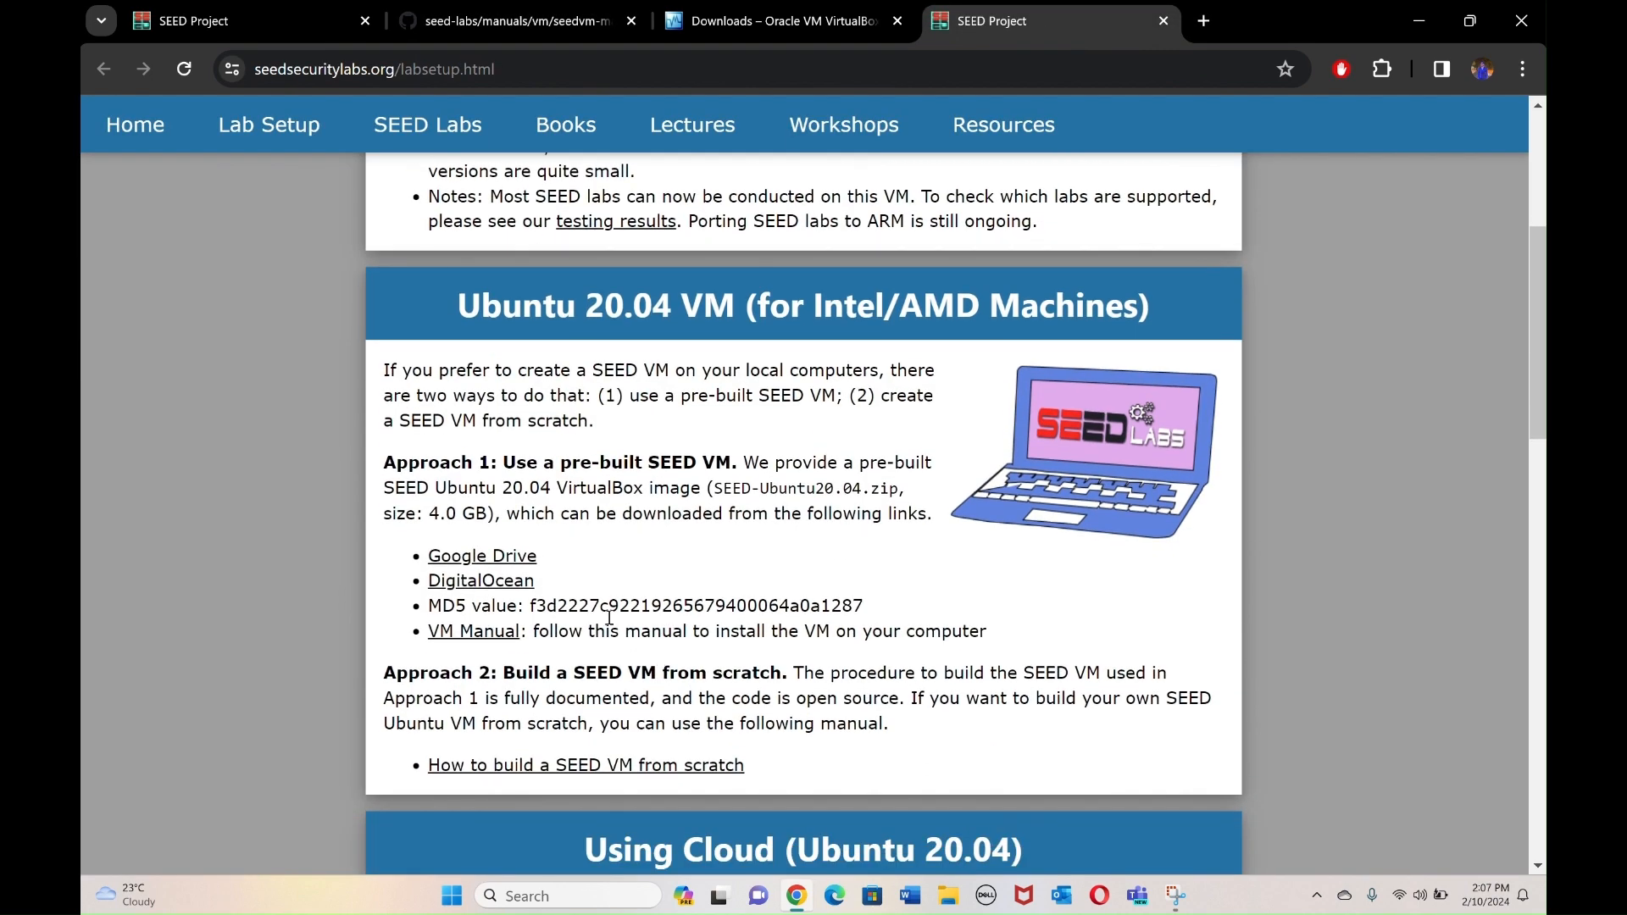
click(524, 567)
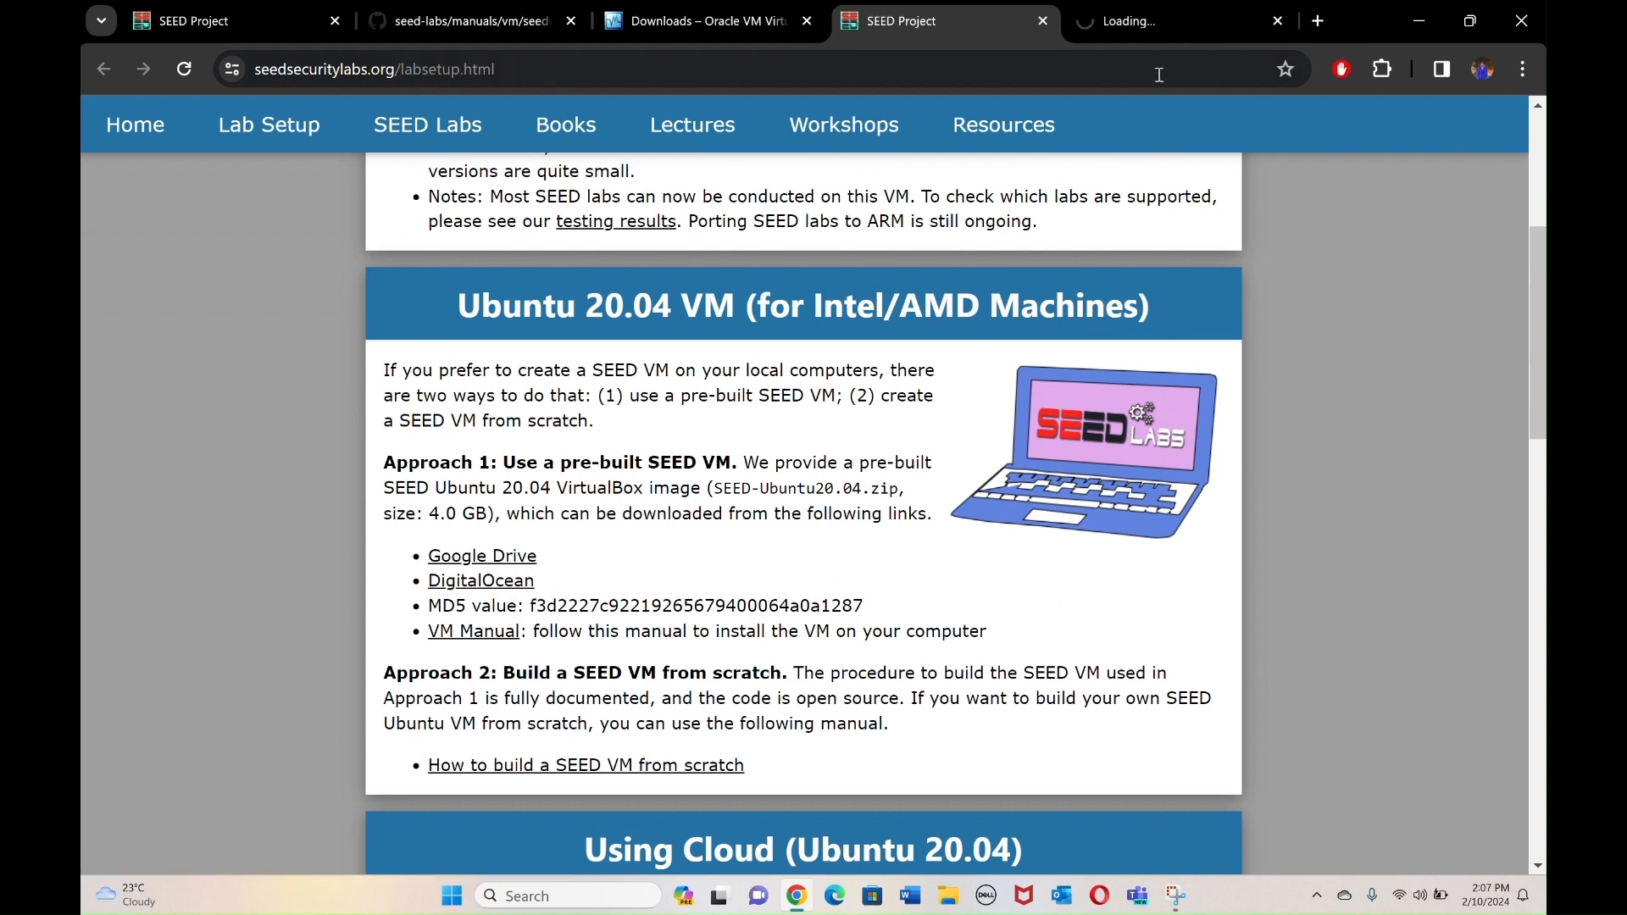
click(1162, 24)
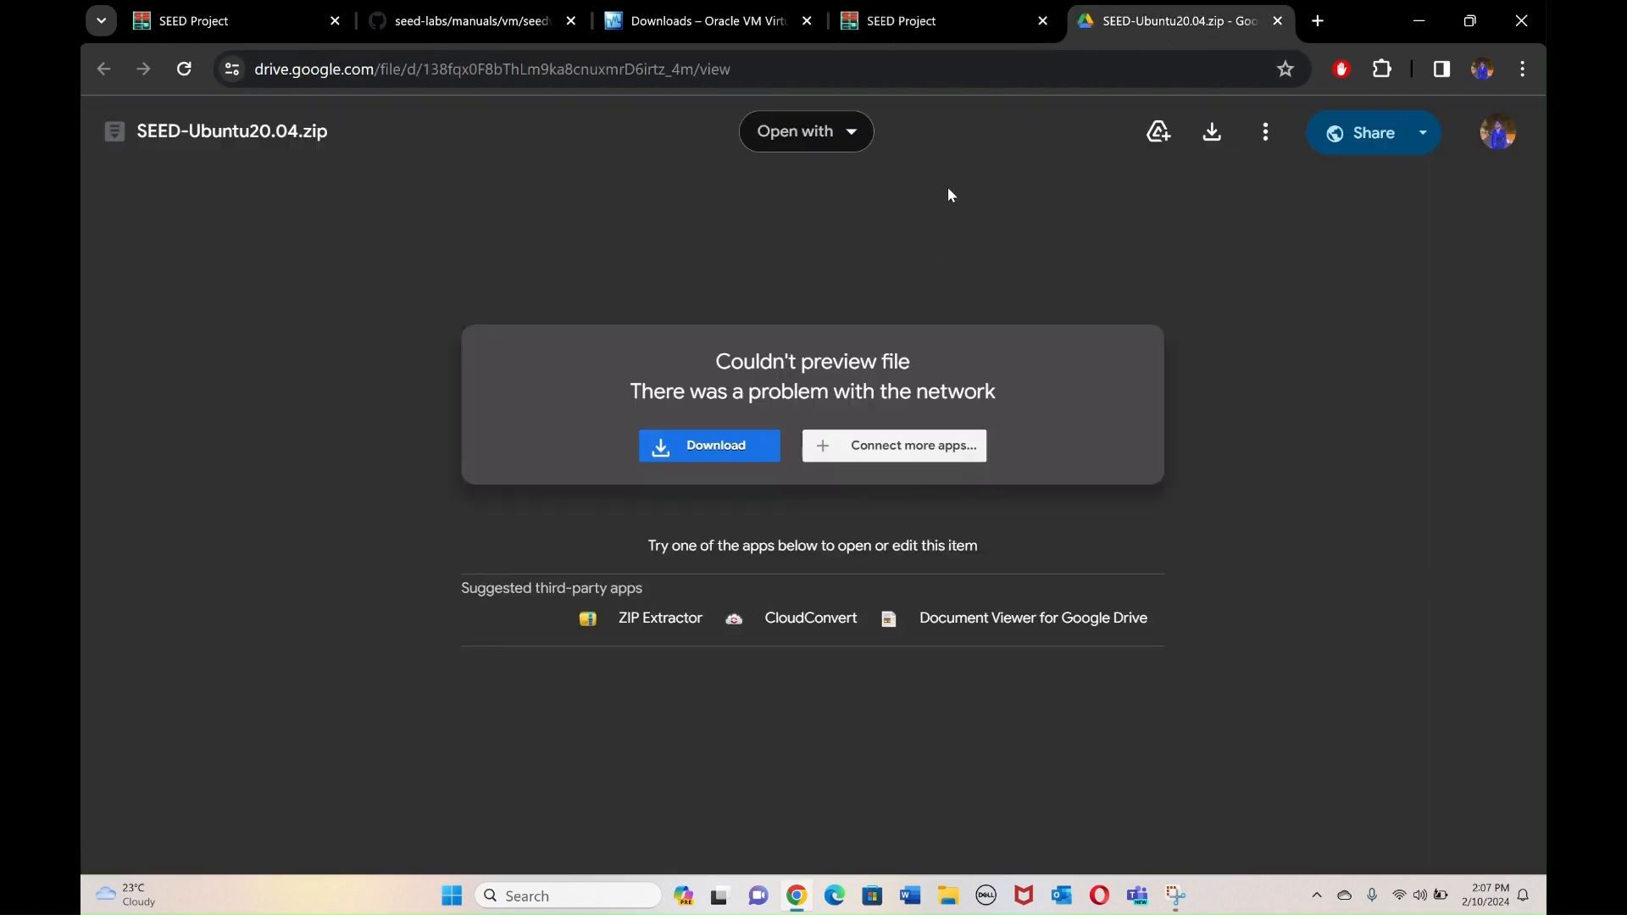
Confirm the 4.0 GB image size on the lab setup page, return to Drive, and open File Explorer.
click(966, 24)
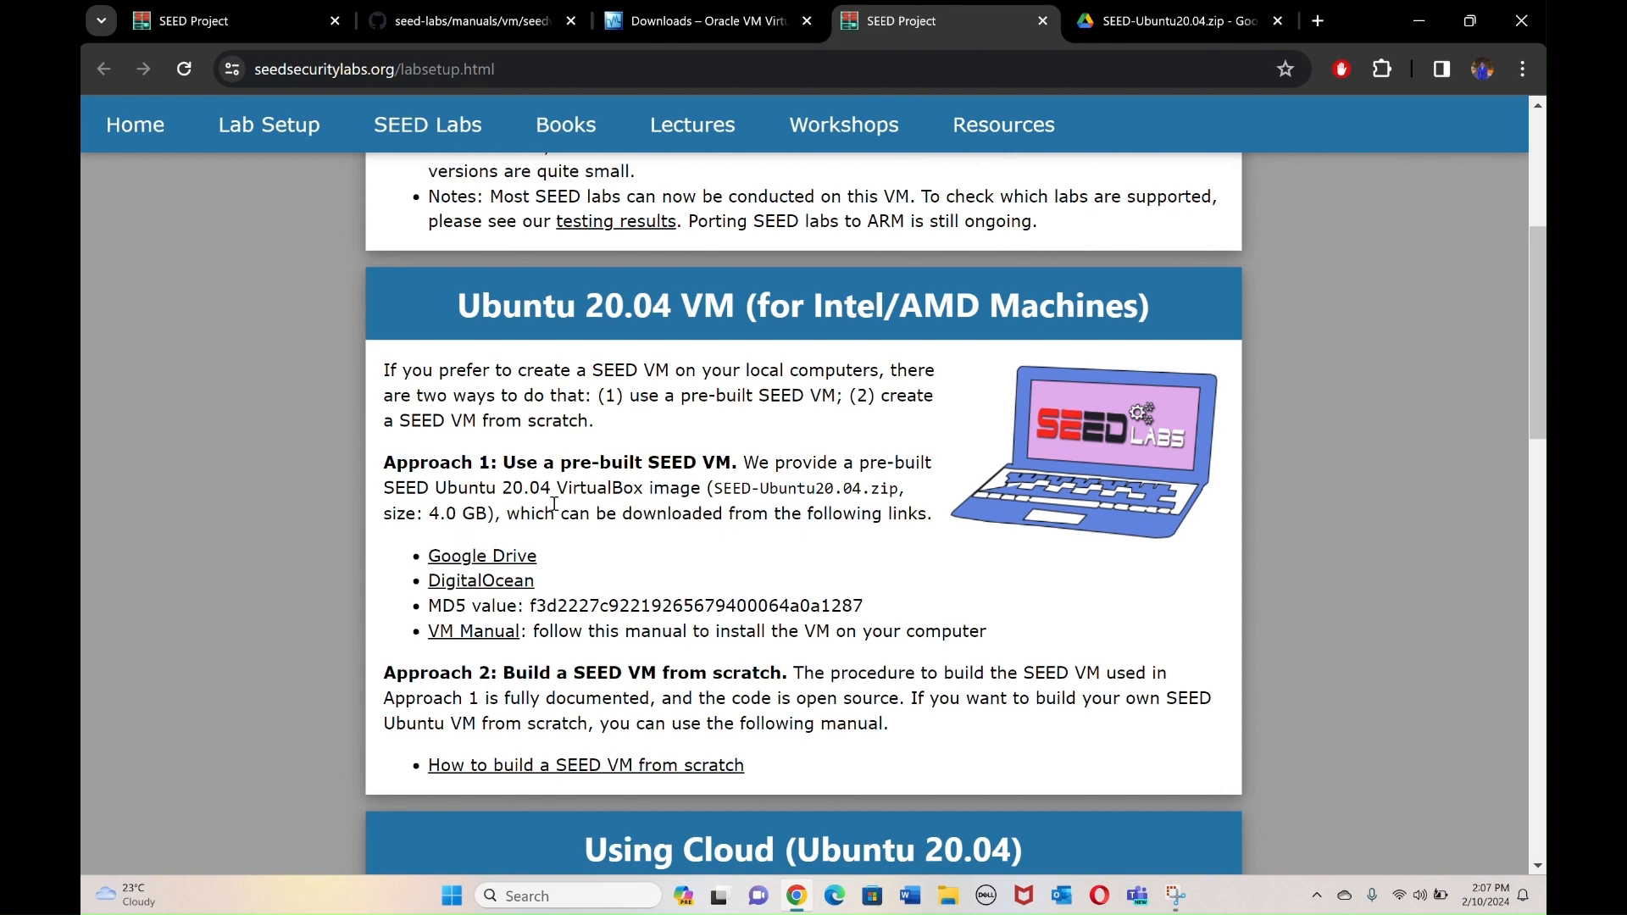
drag(430, 513, 490, 514)
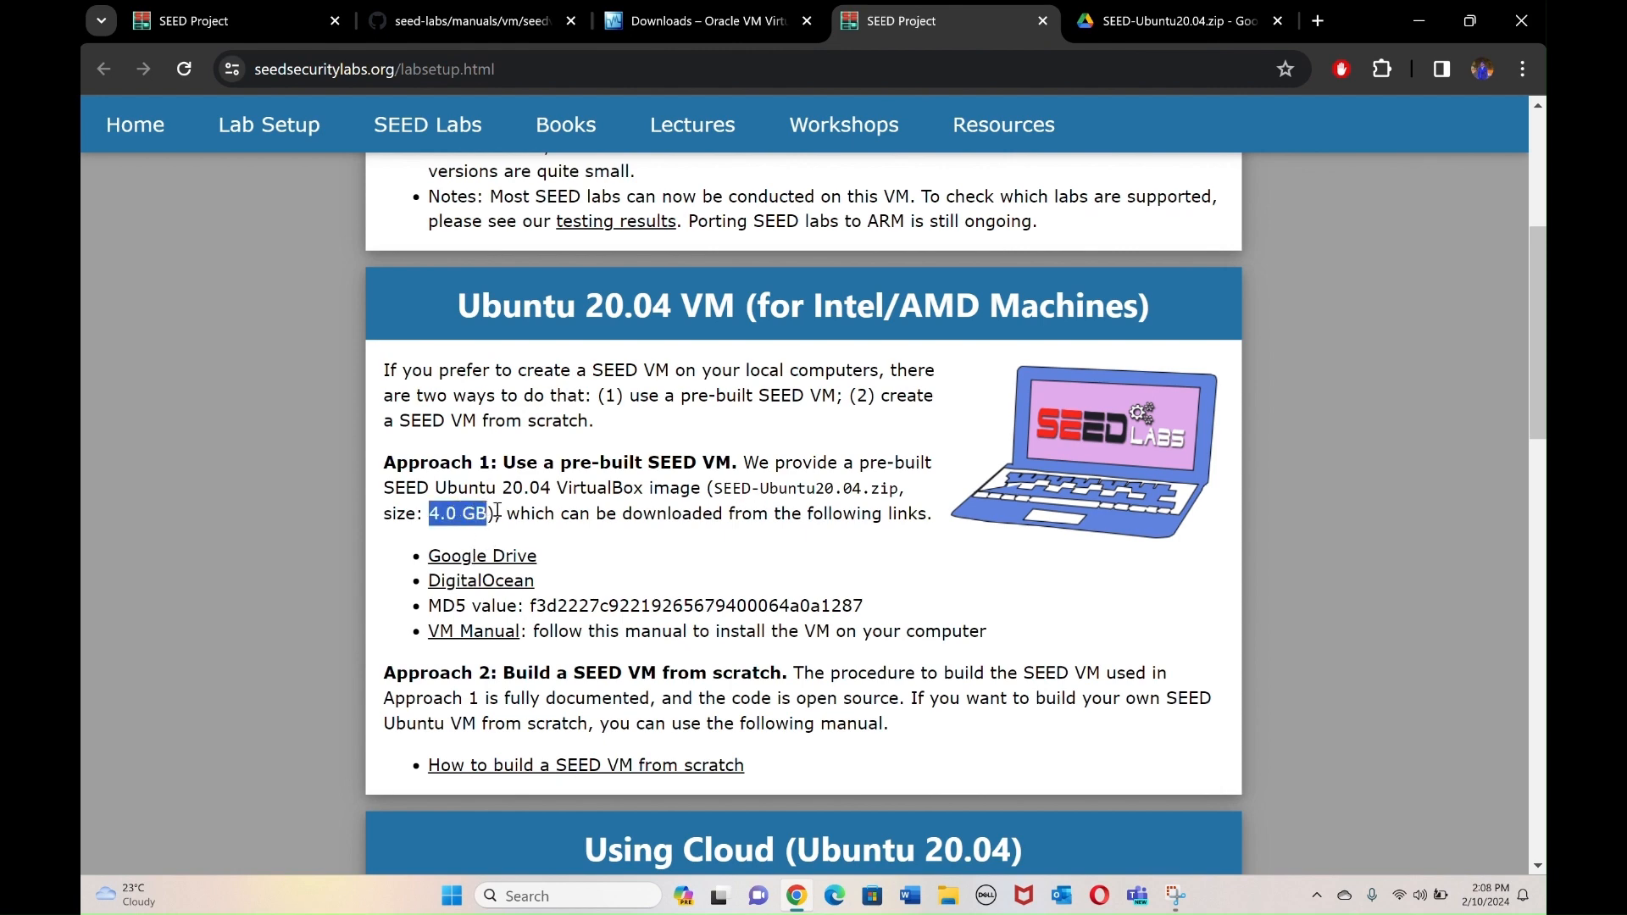
click(1170, 22)
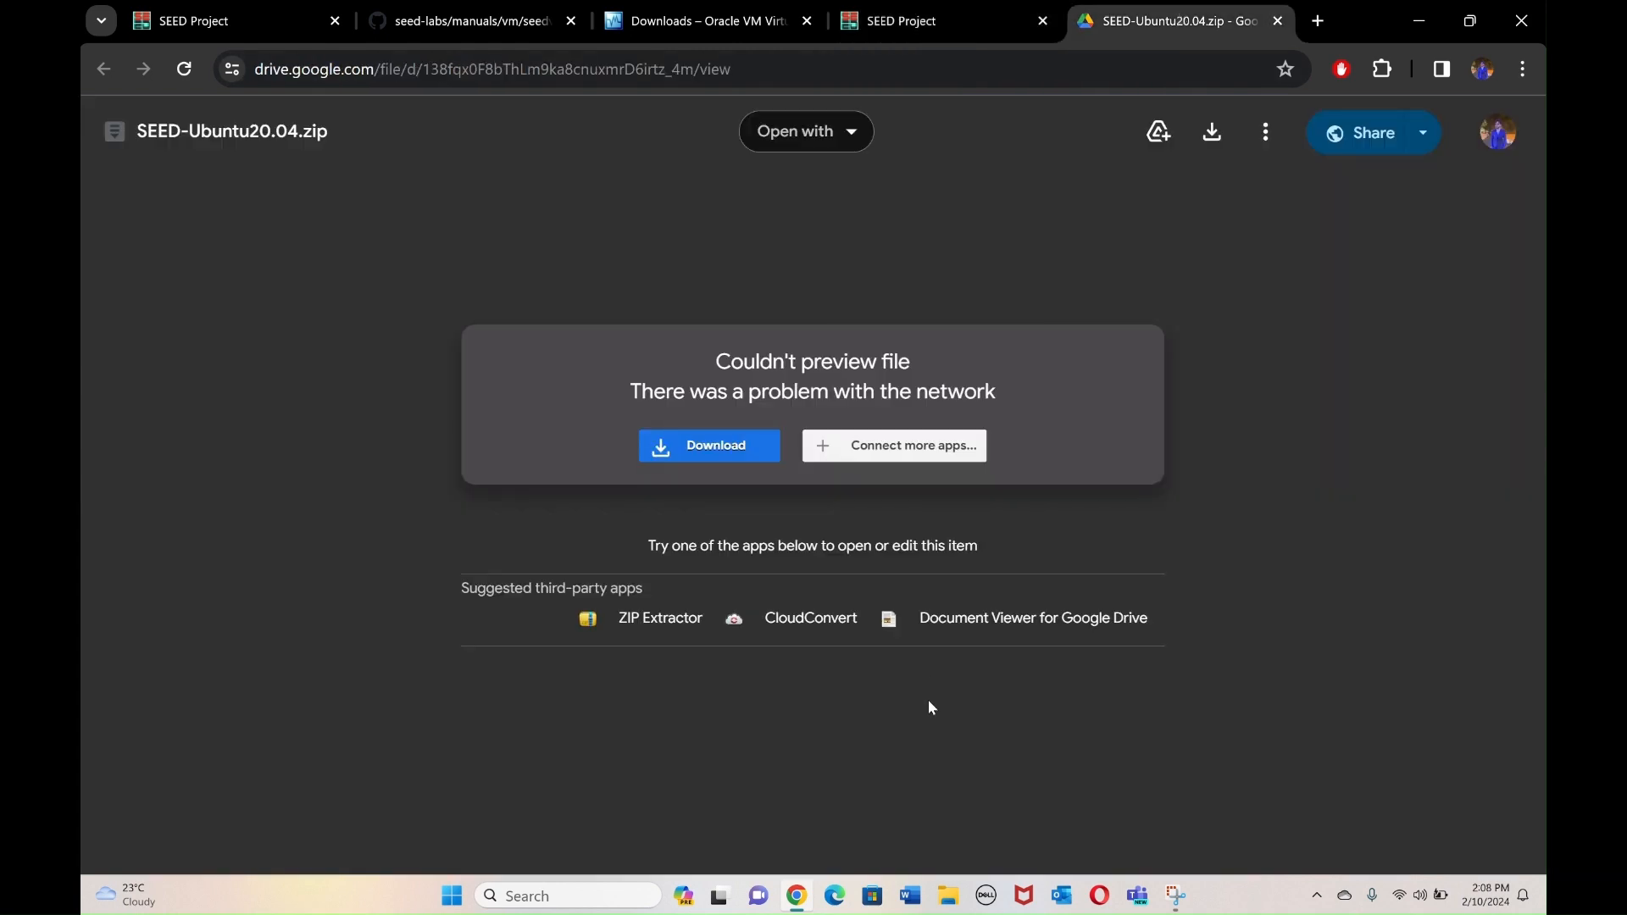
click(947, 899)
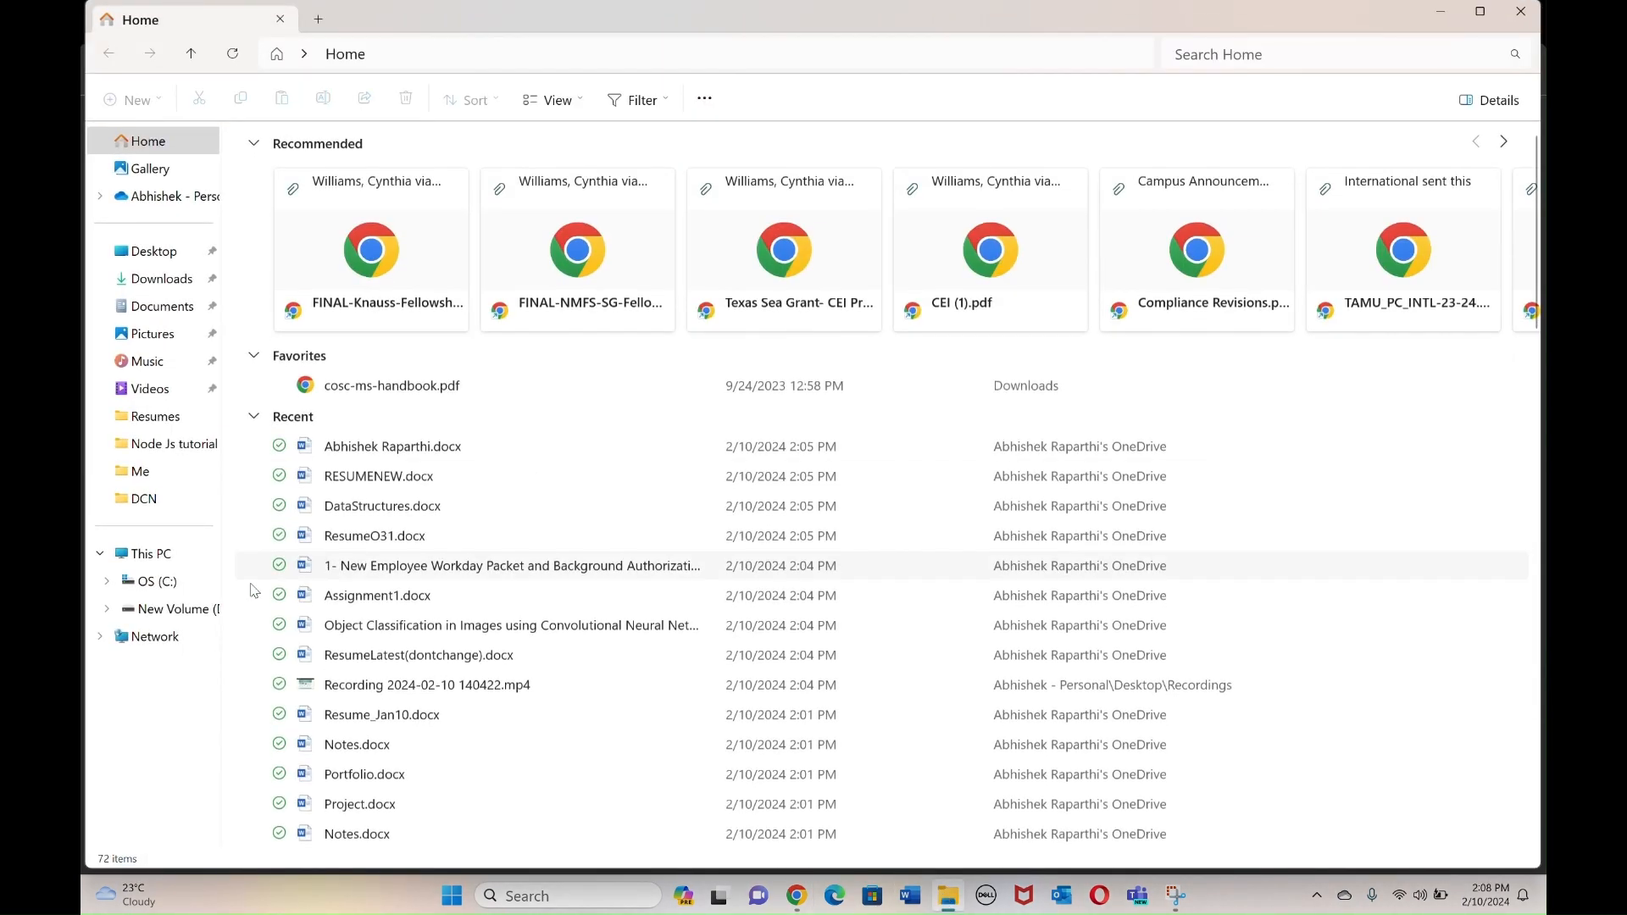
Find the extracted SEED-Ubuntu20.04 folder in Downloads, view SEED-Ubuntu20.04.vdi, then close the window.
click(159, 279)
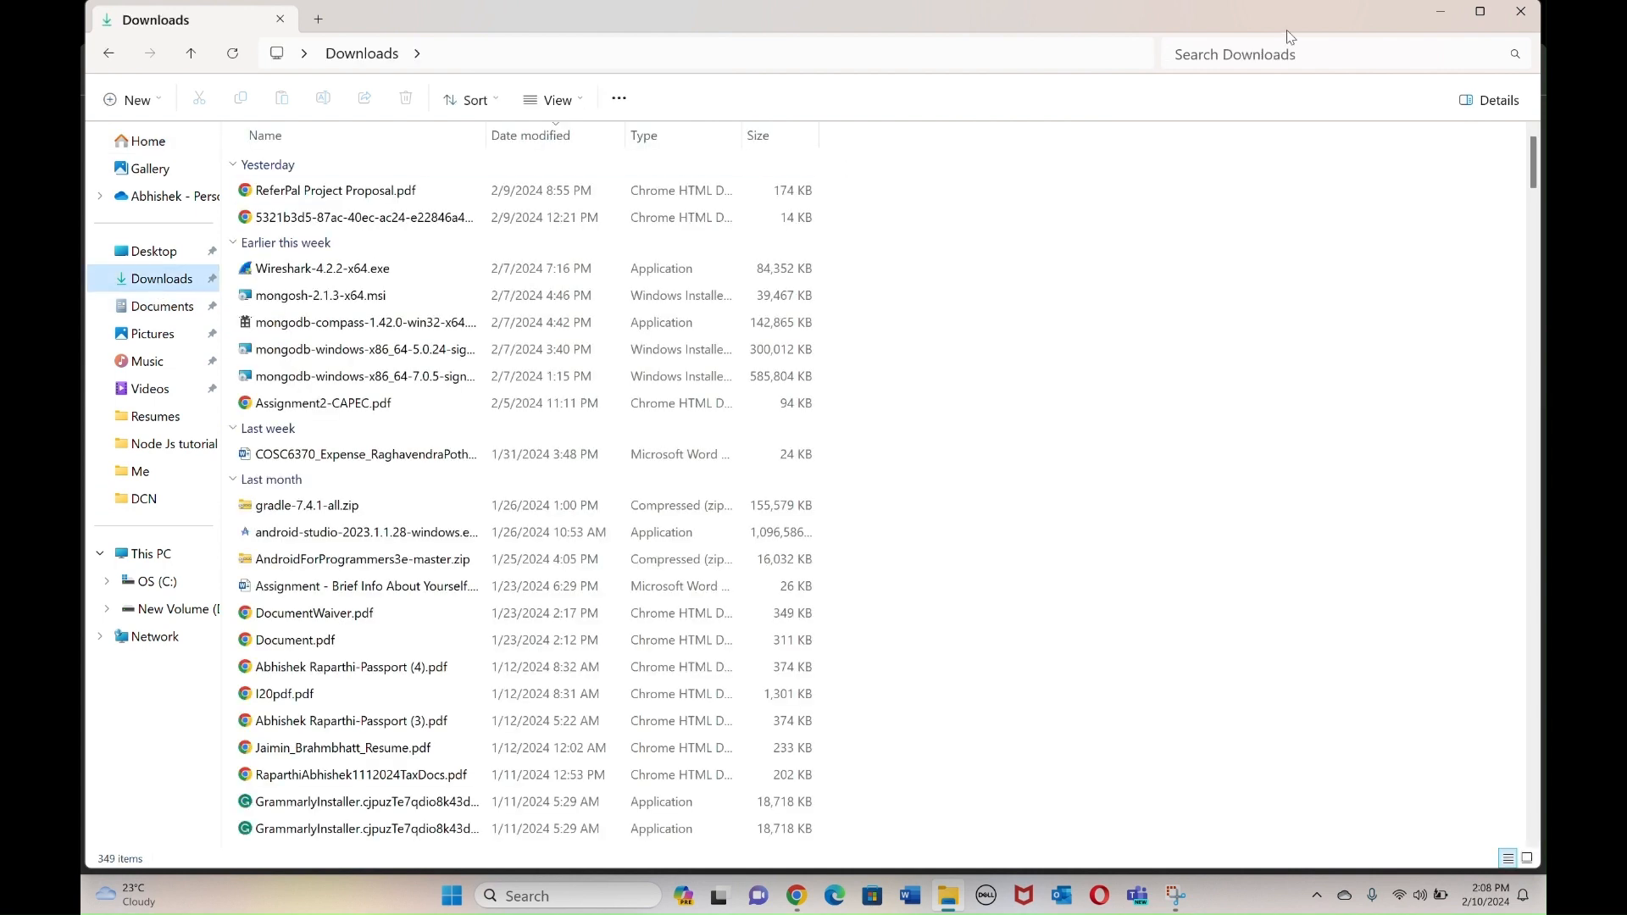
click(1277, 51)
text(seed)
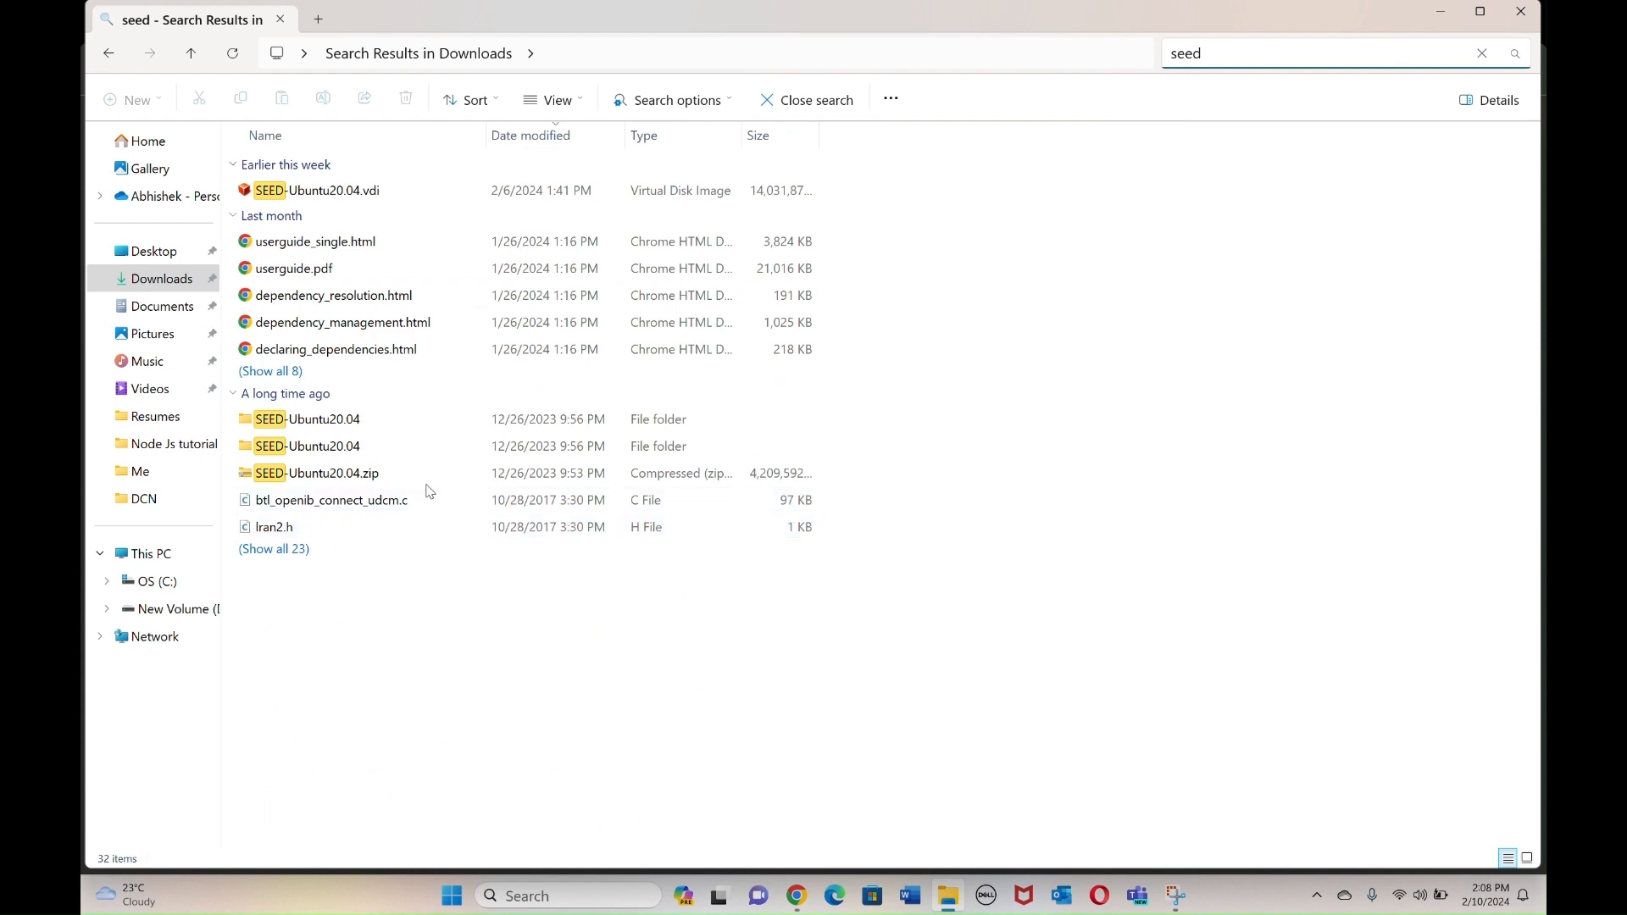
double_click(370, 449)
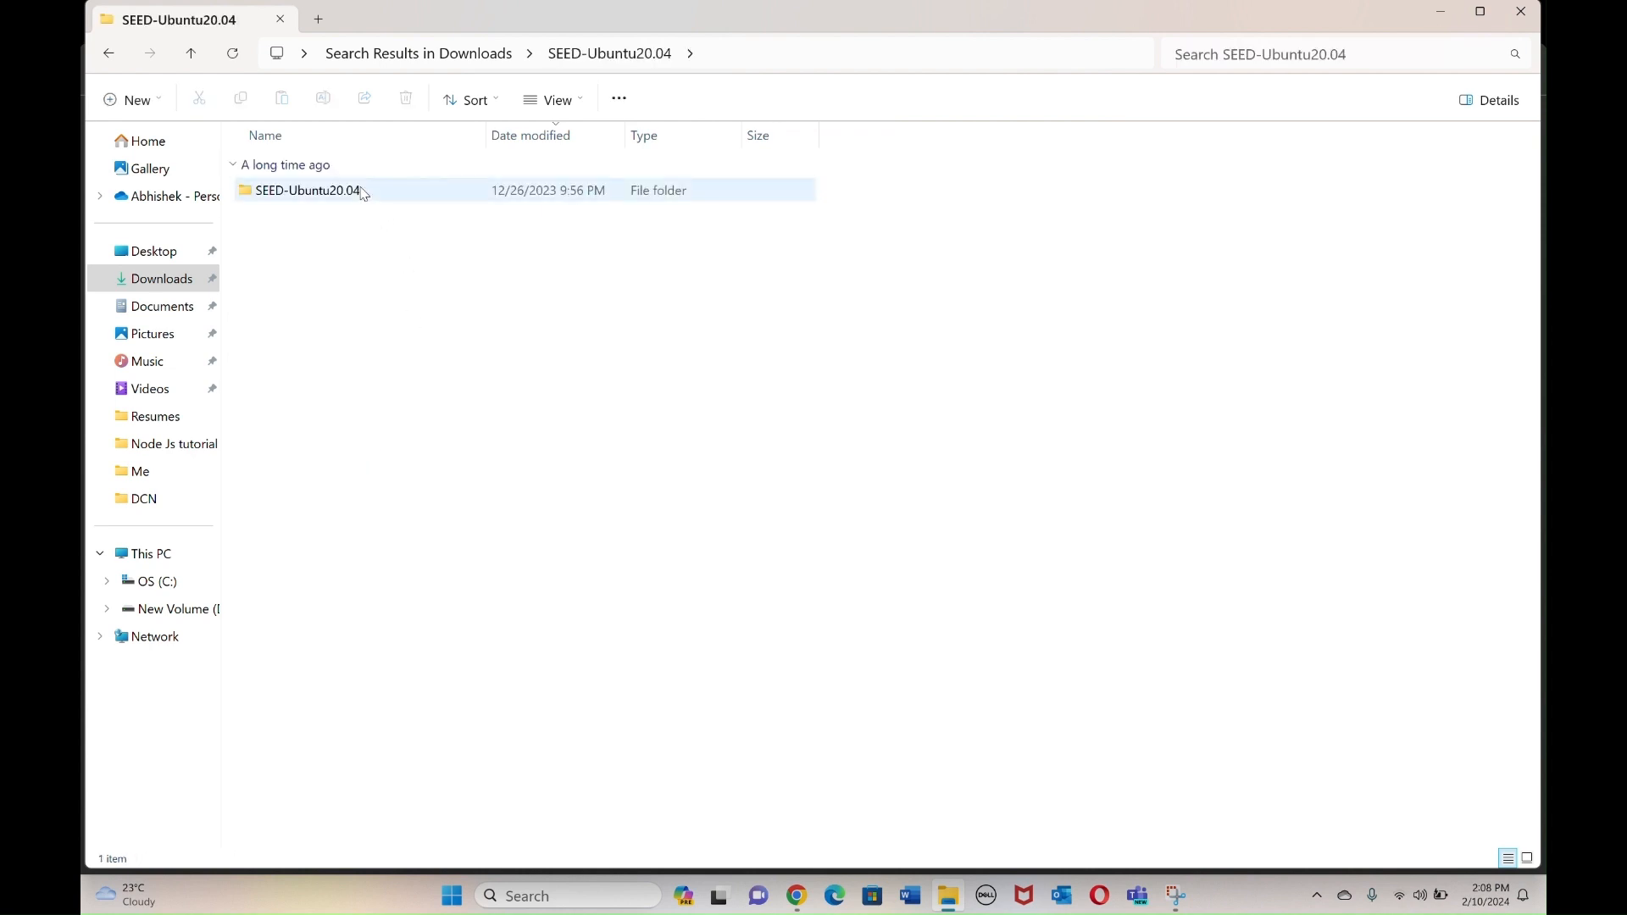
double_click(385, 212)
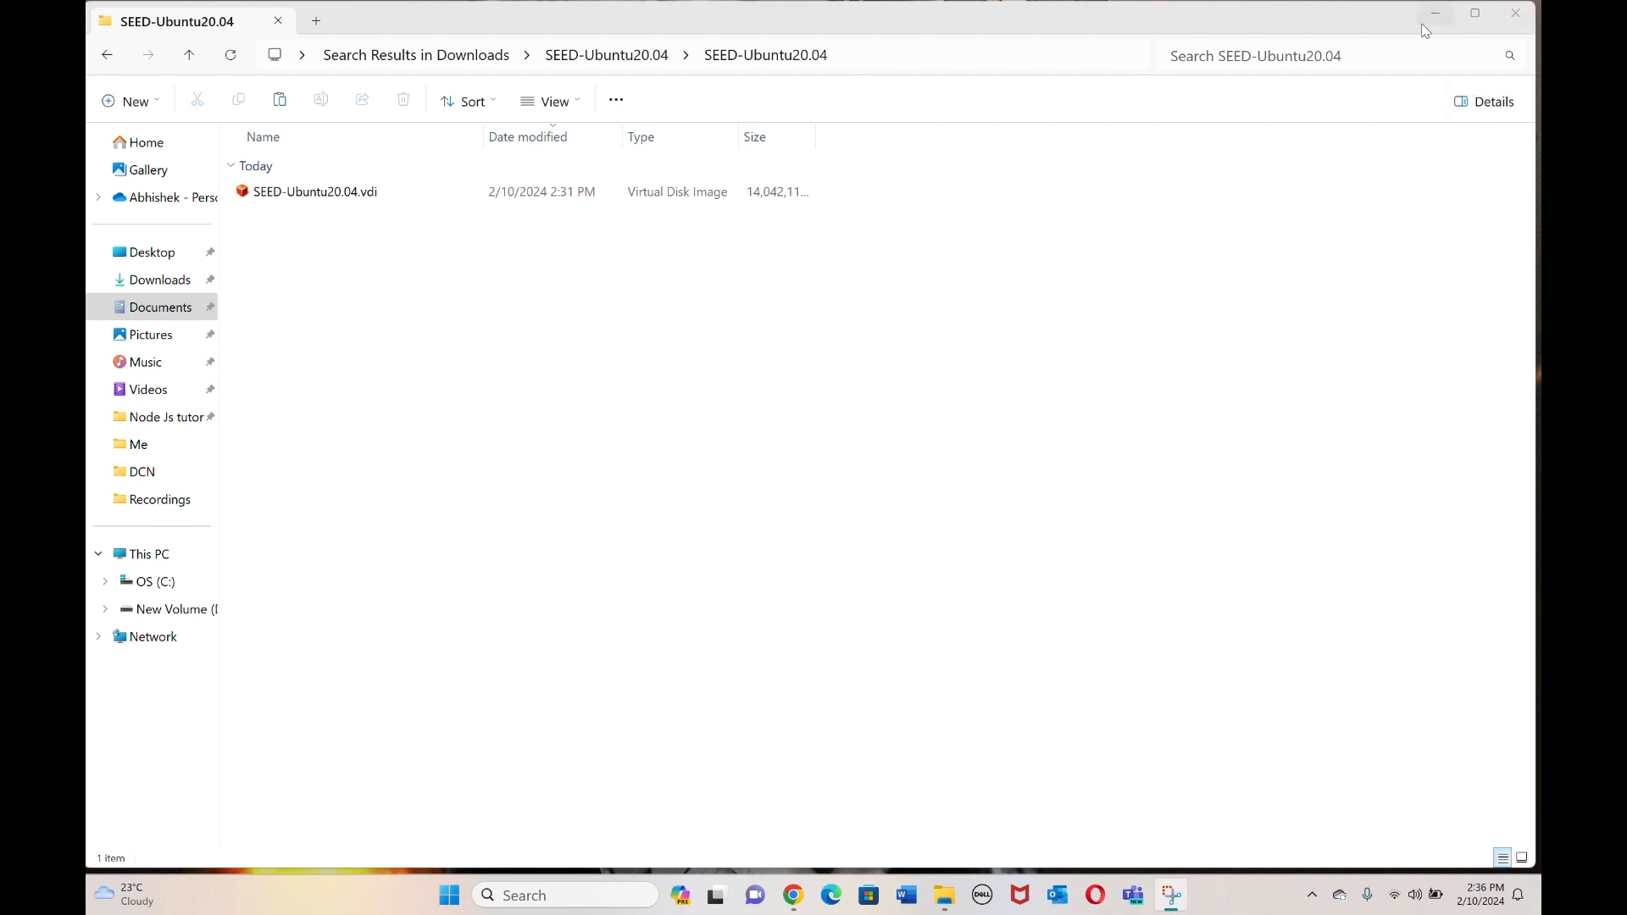
click(1518, 13)
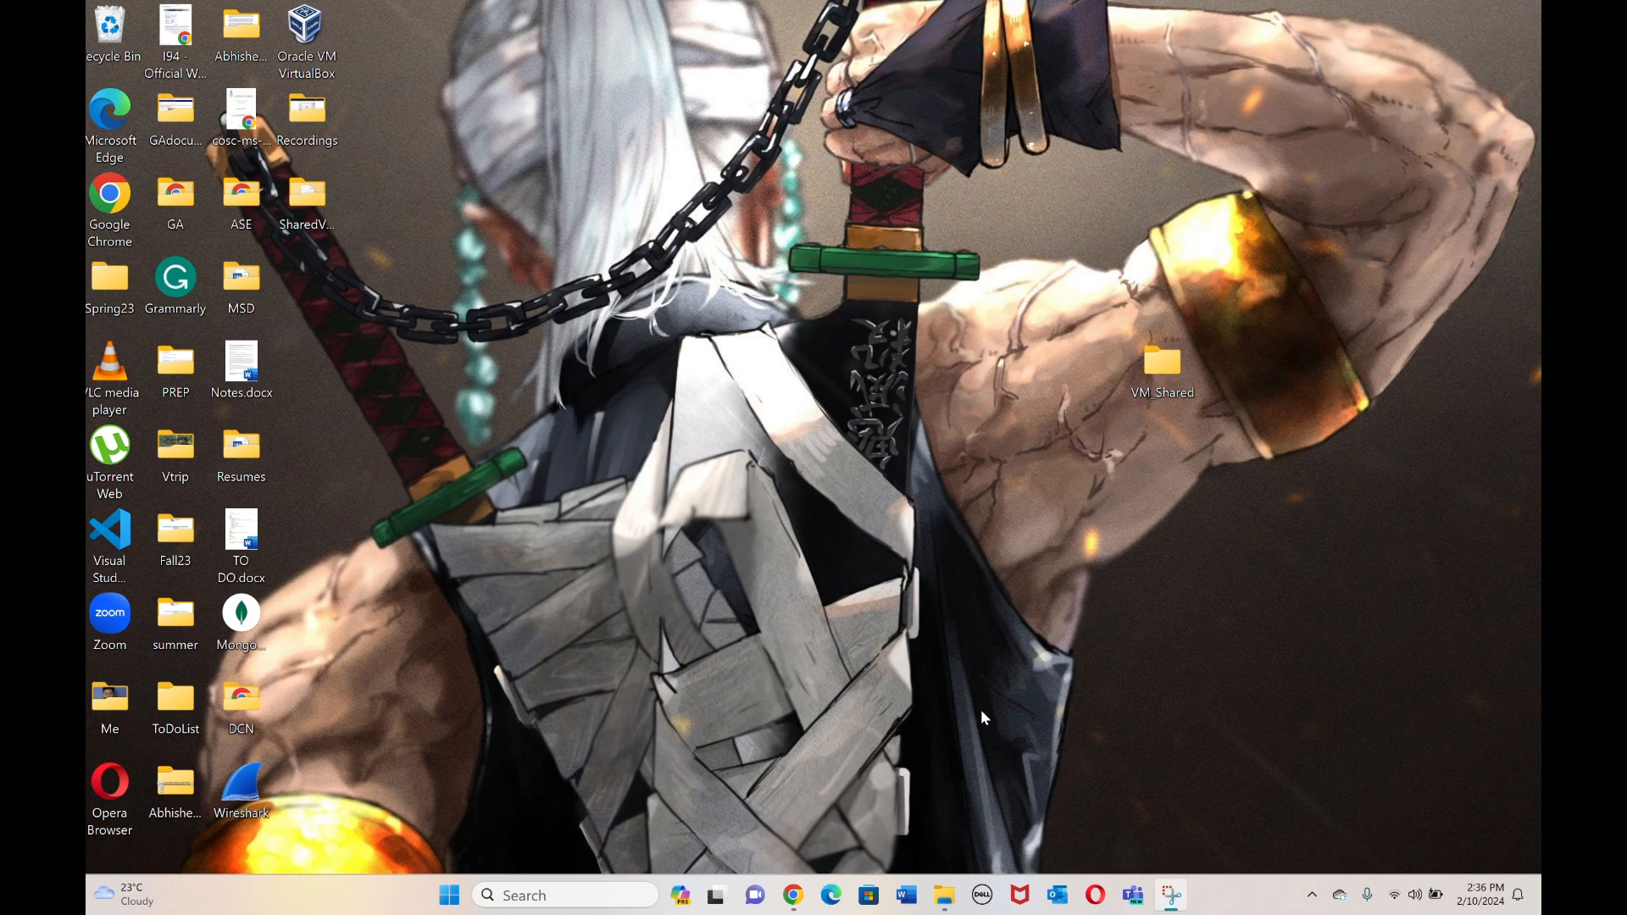
Launch VirtualBox and start a new machine named Seed-Virtual-machine.
double_click(307, 42)
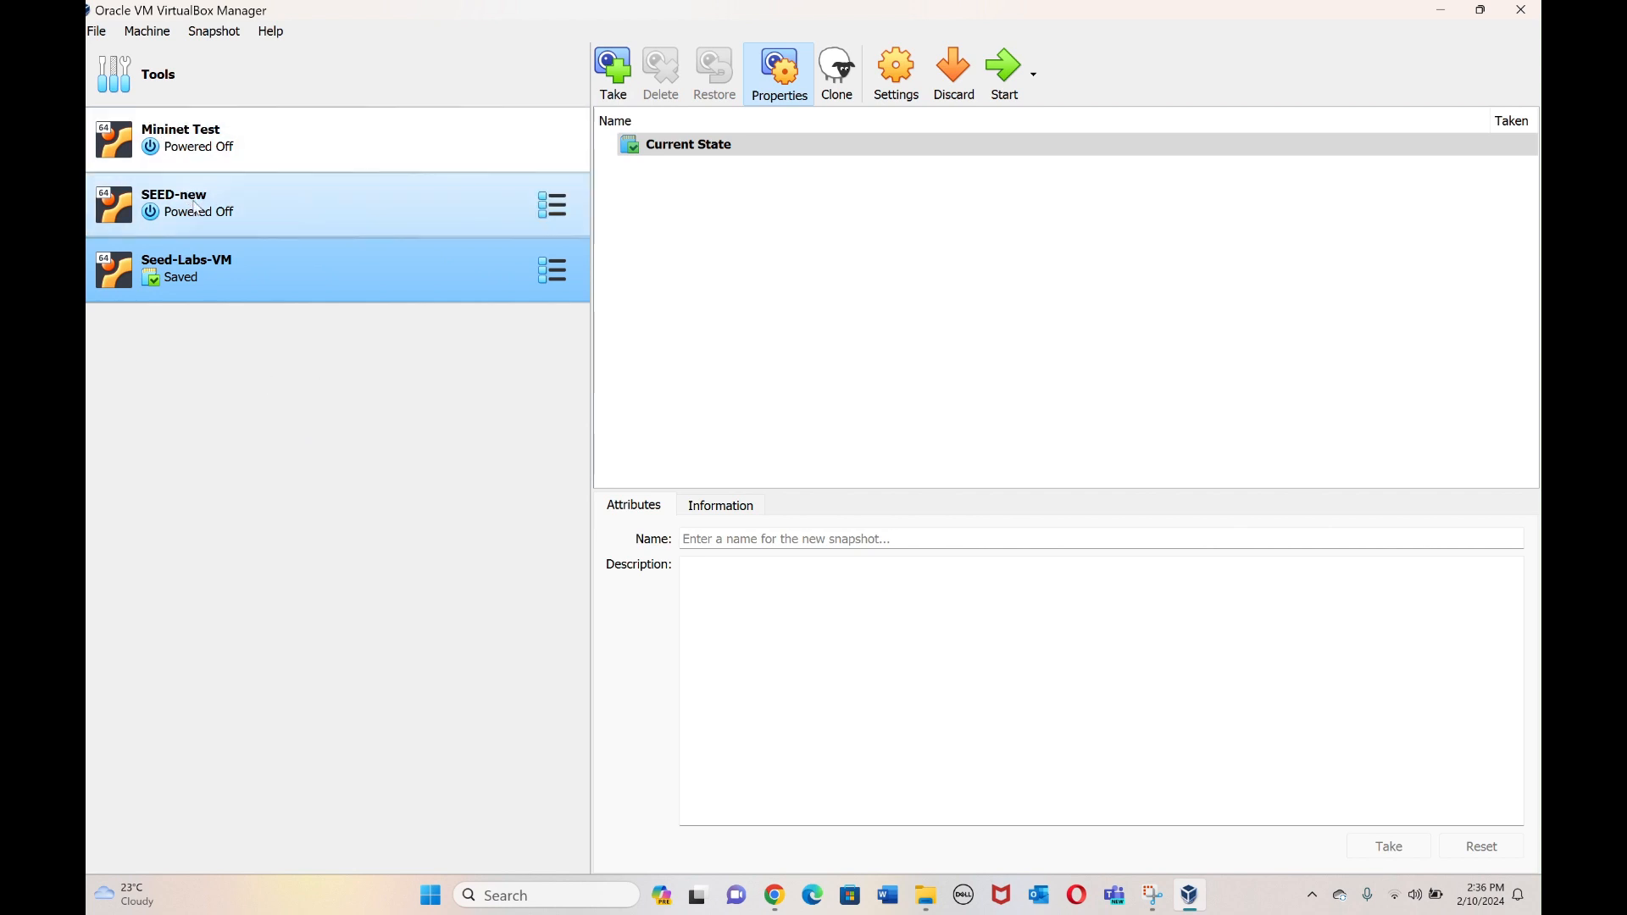
click(98, 36)
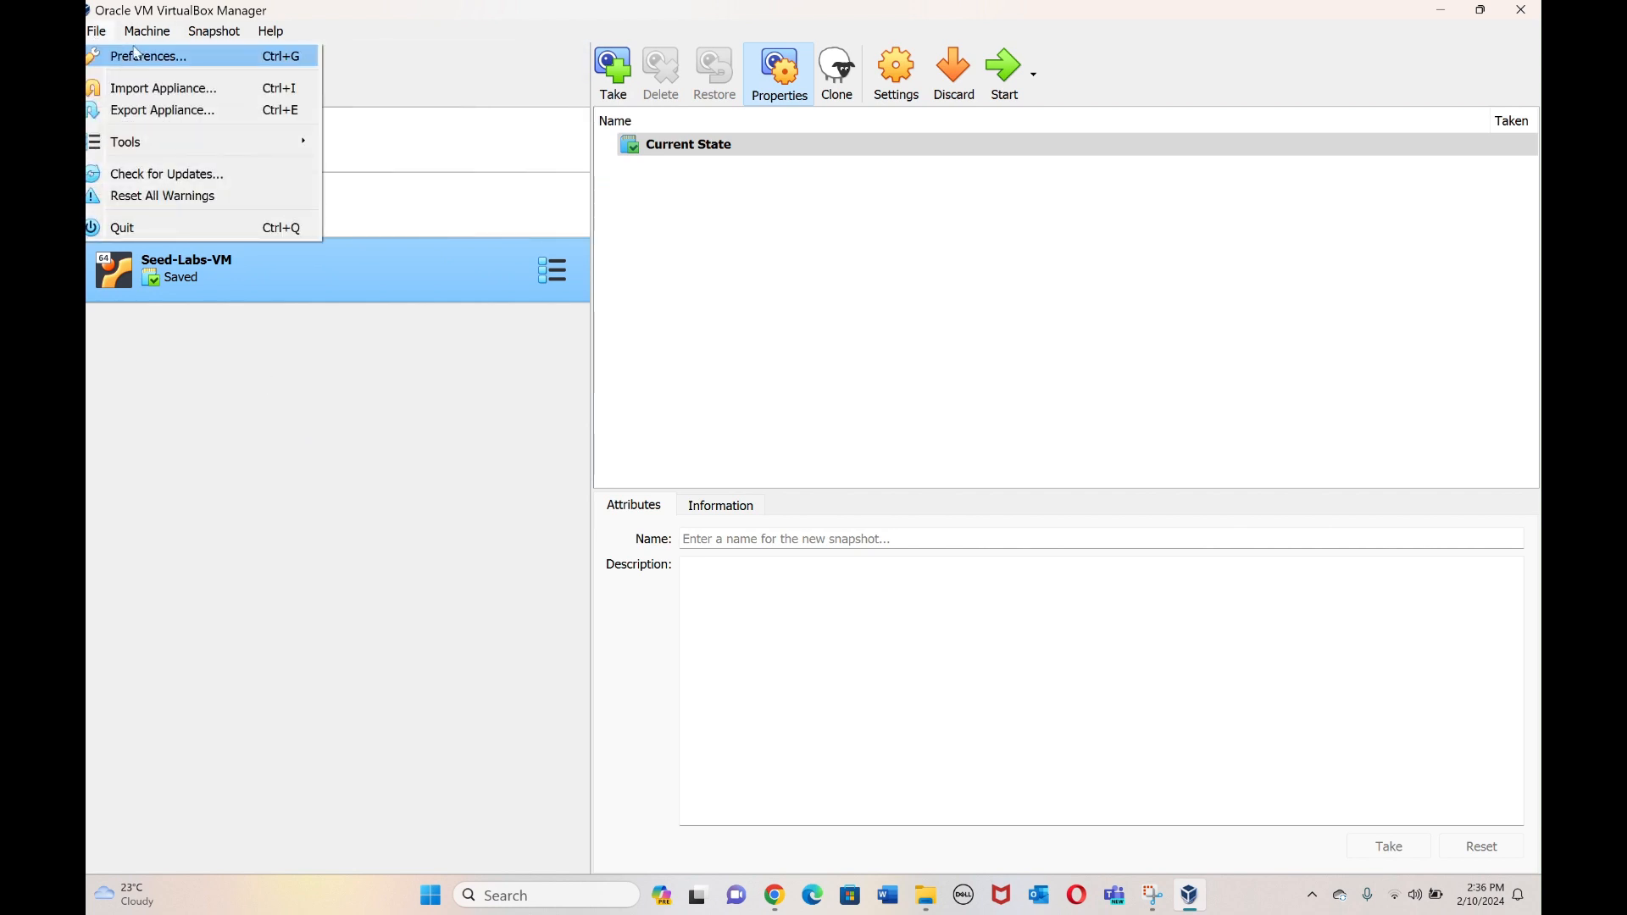
mouse_move(154, 40)
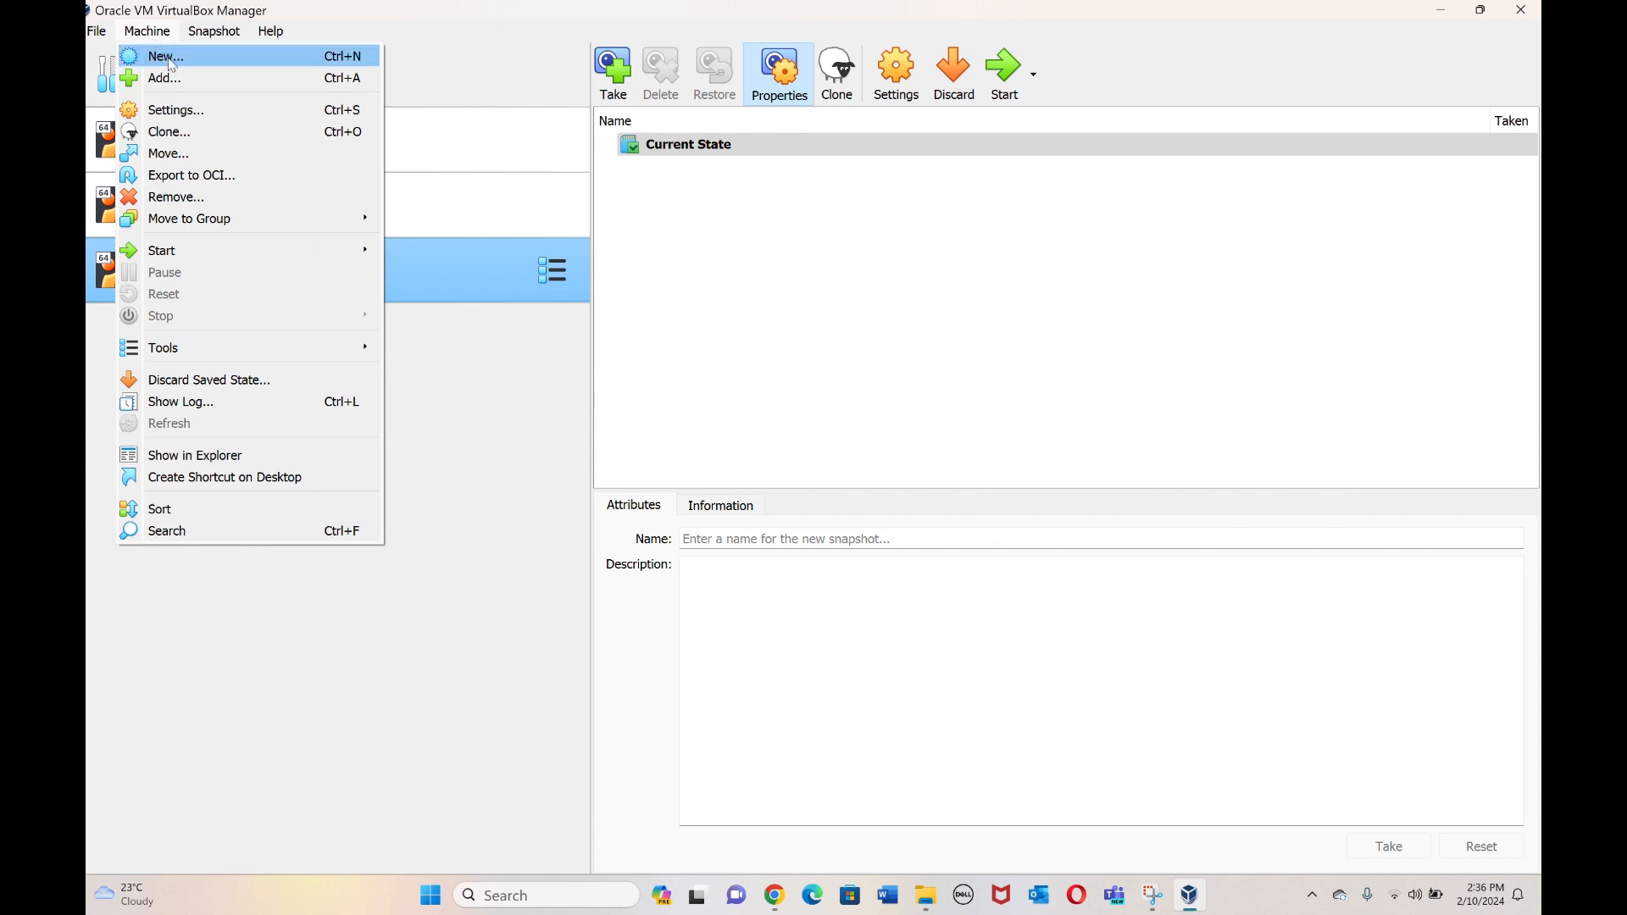
click(163, 56)
text(Seed-Vi)
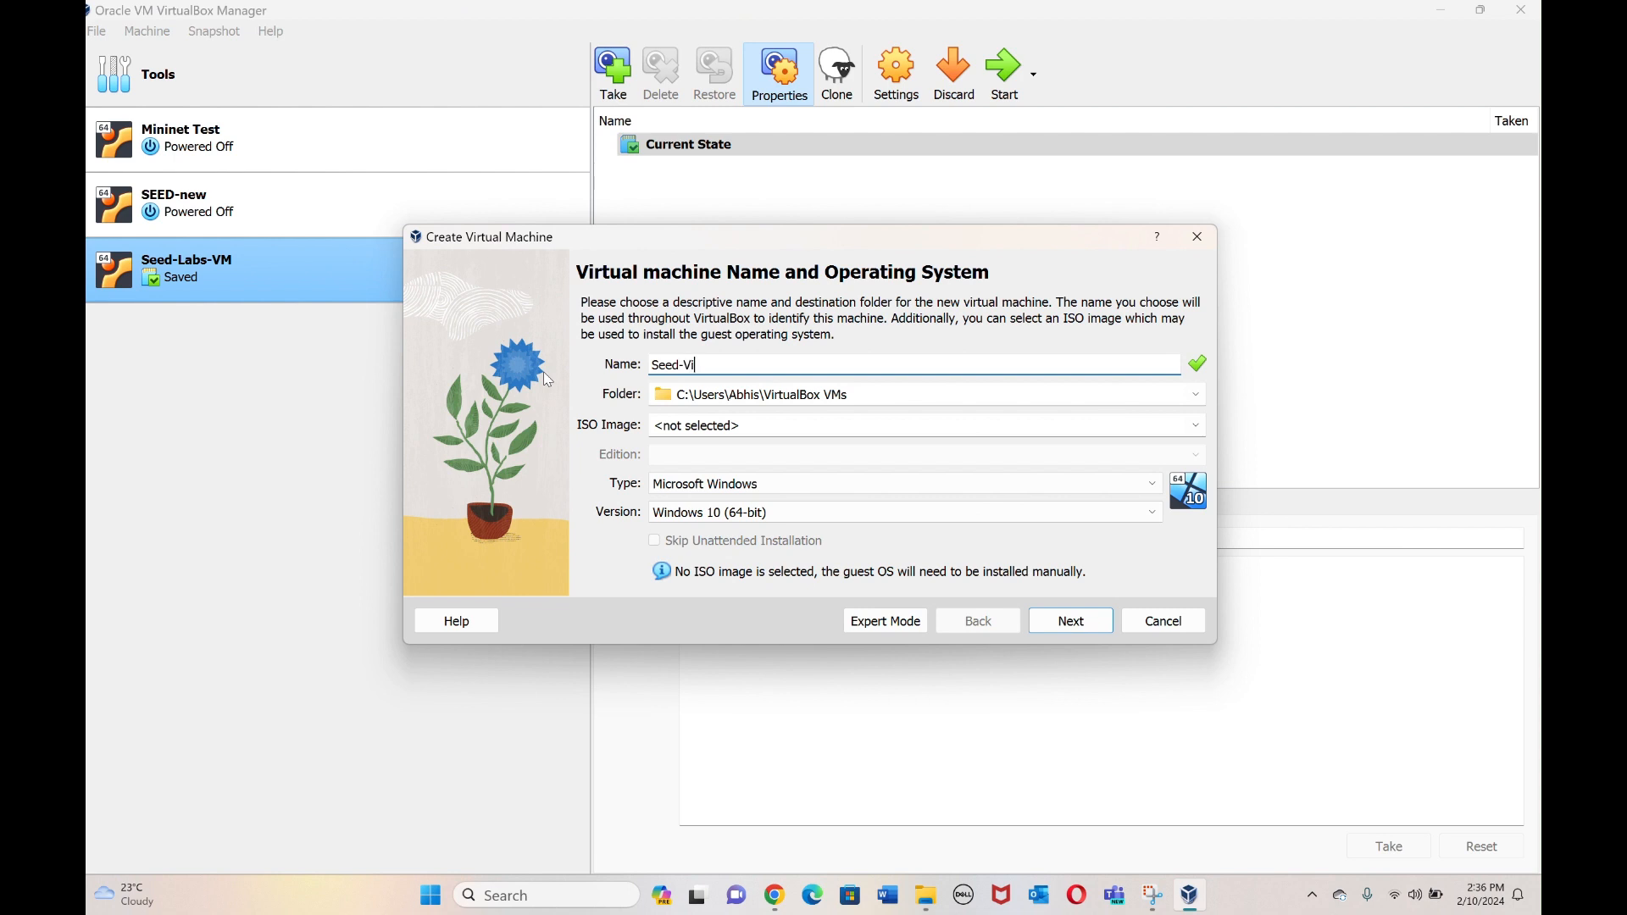
text(rtual-machine)
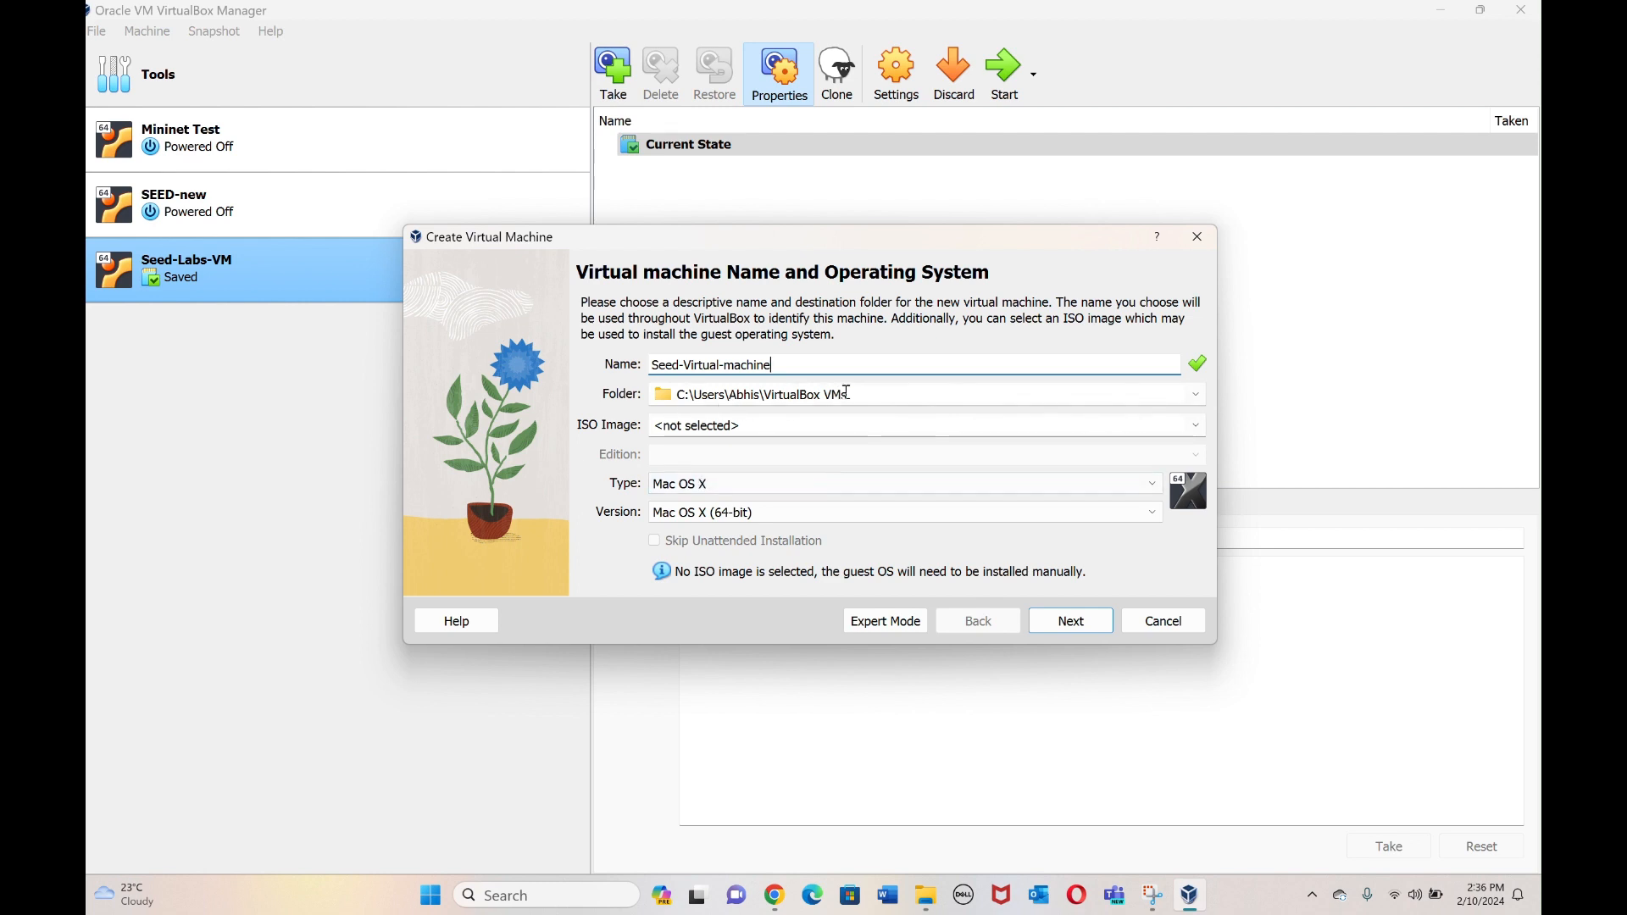
Set type Linux, version Ubuntu (64-bit), keep 2048 MB memory and 1 CPU, and continue to disk setup.
click(713, 496)
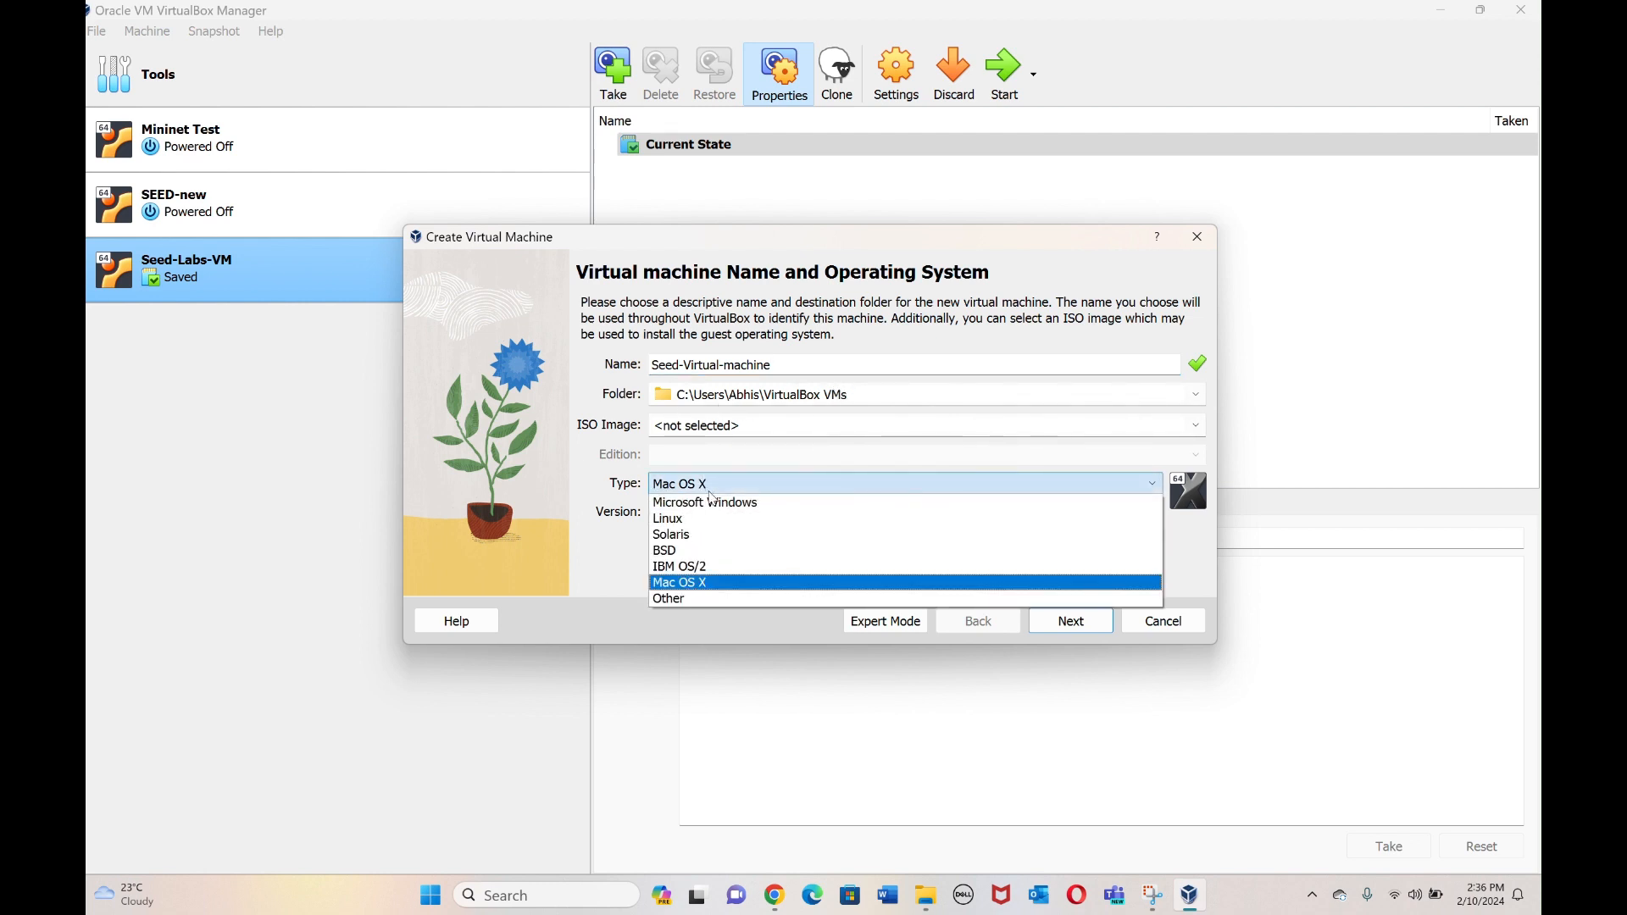
click(696, 520)
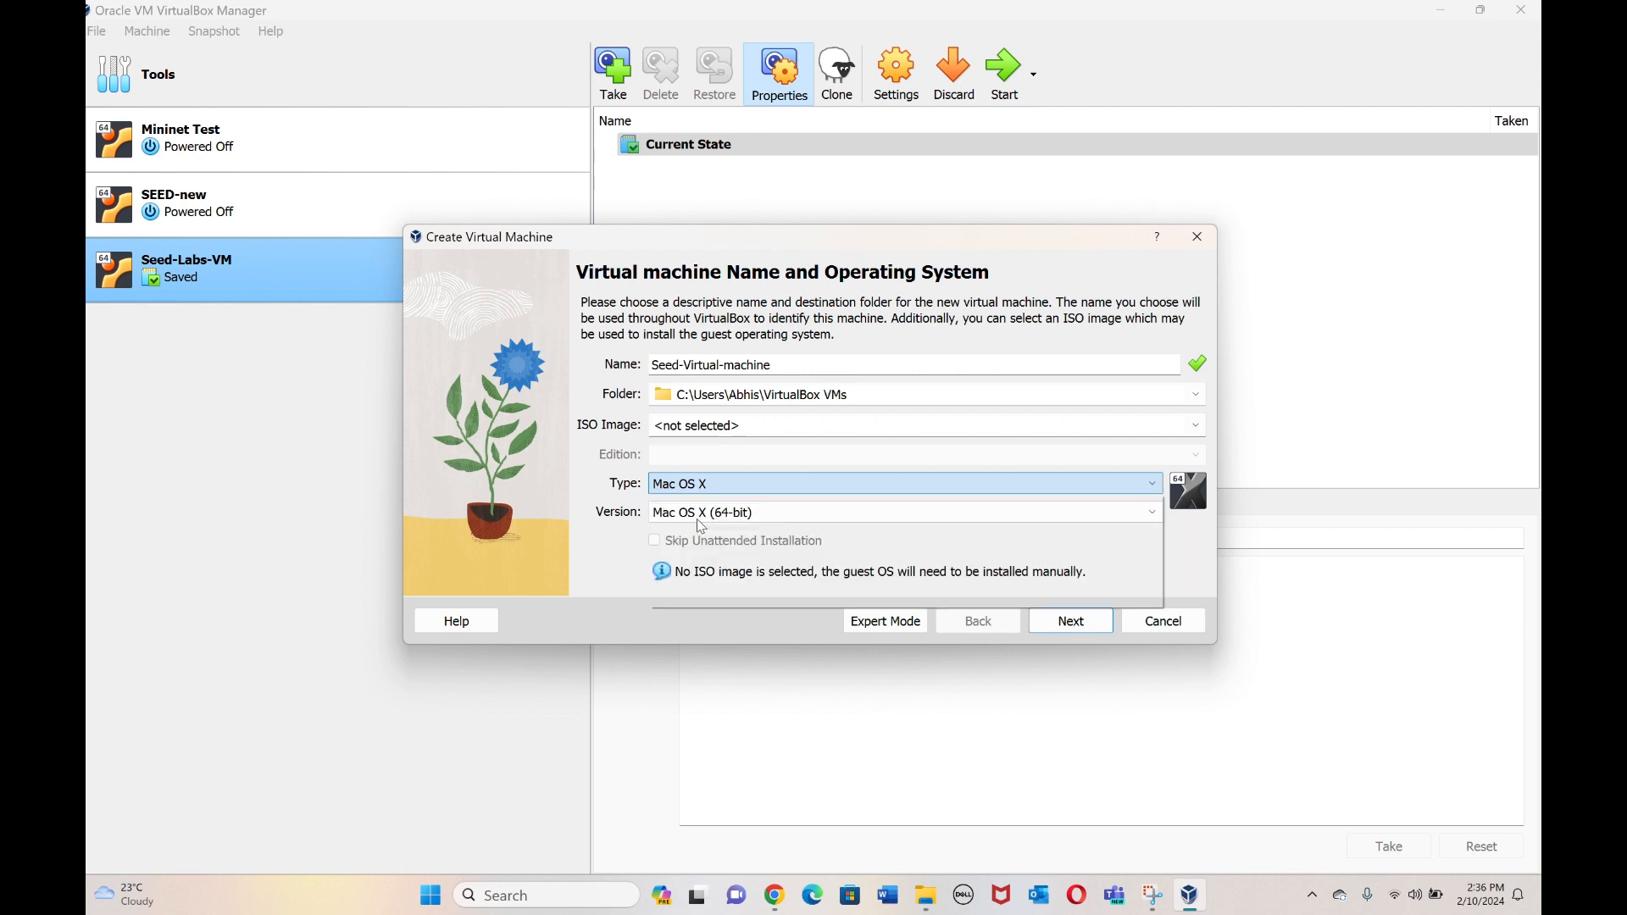
click(719, 515)
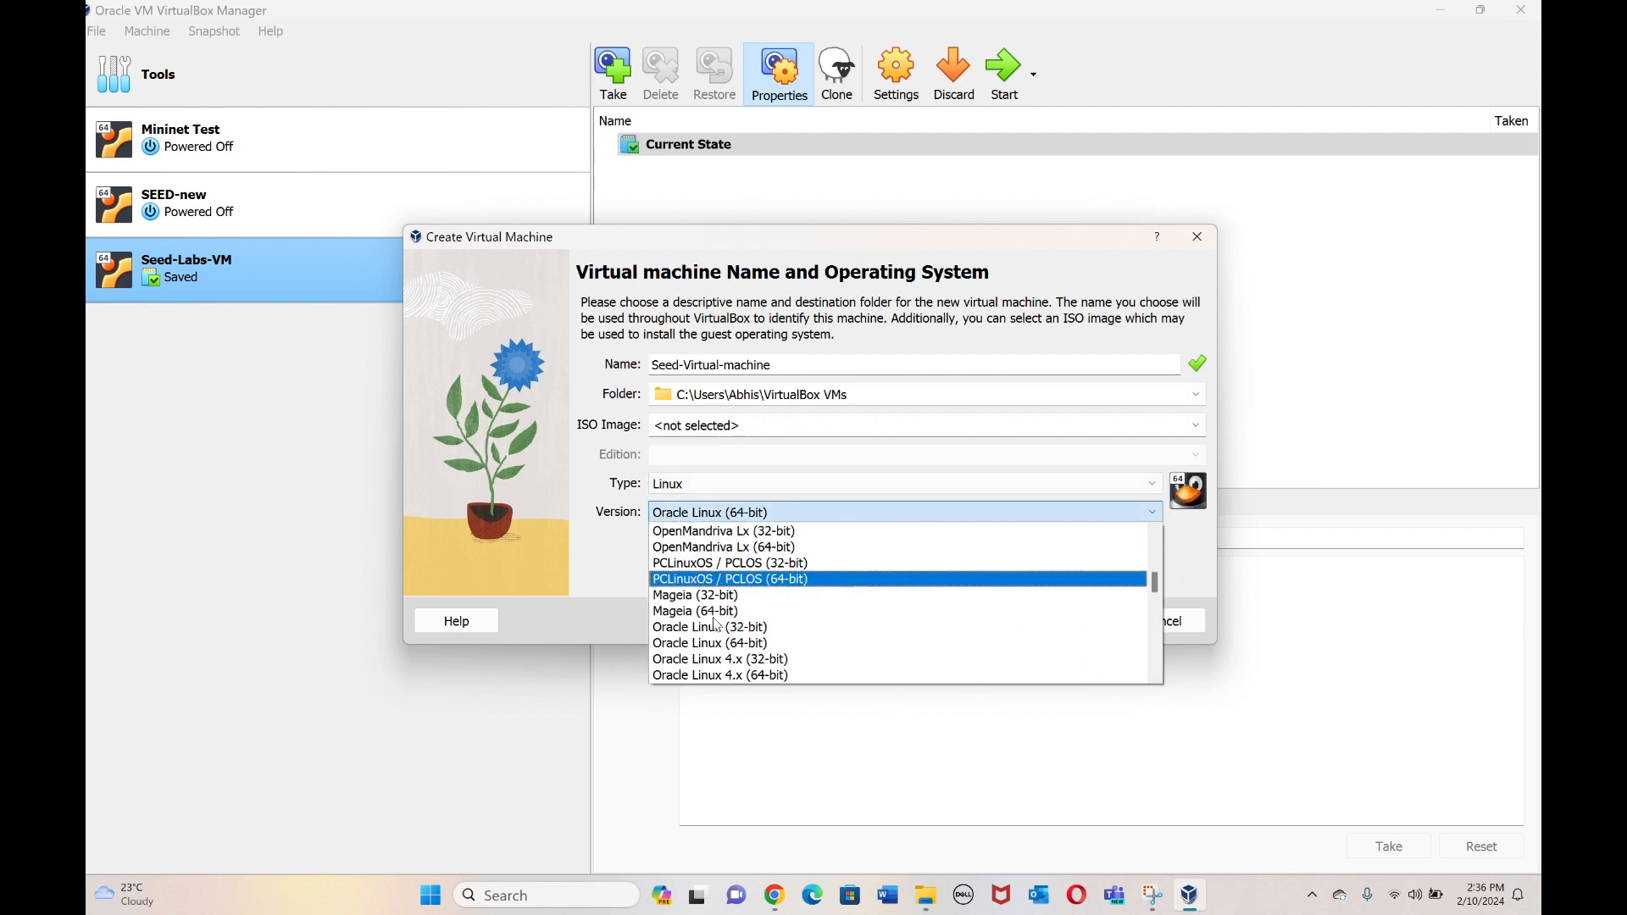
scroll(716, 625, down, 7)
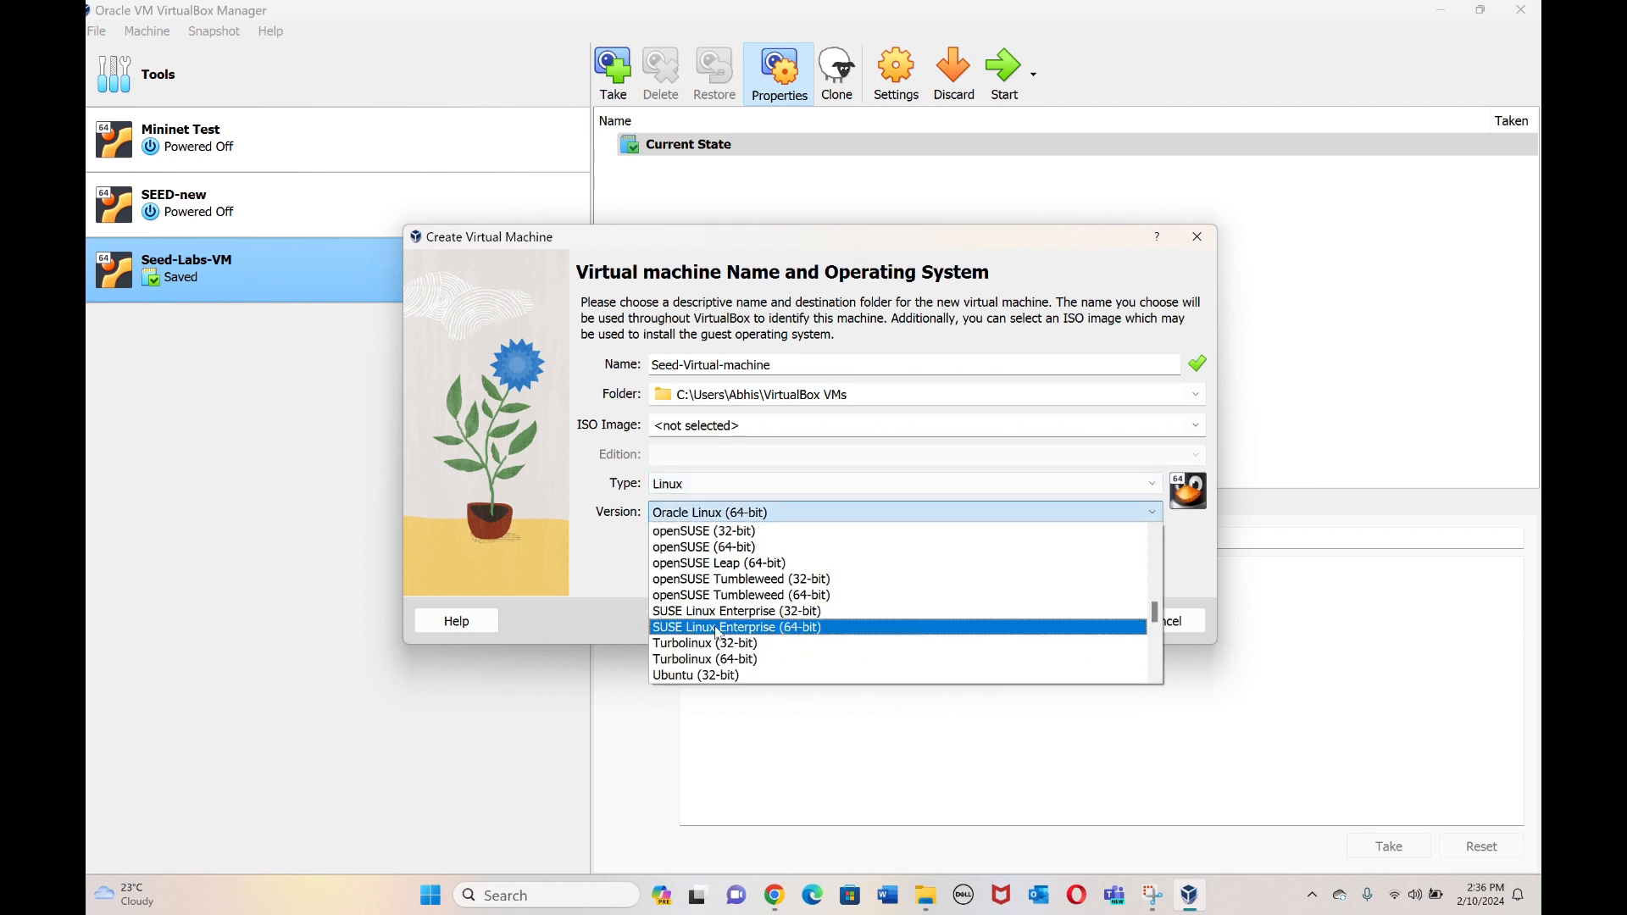
key(Down)
key(Down)
key(Down)
key(Down)
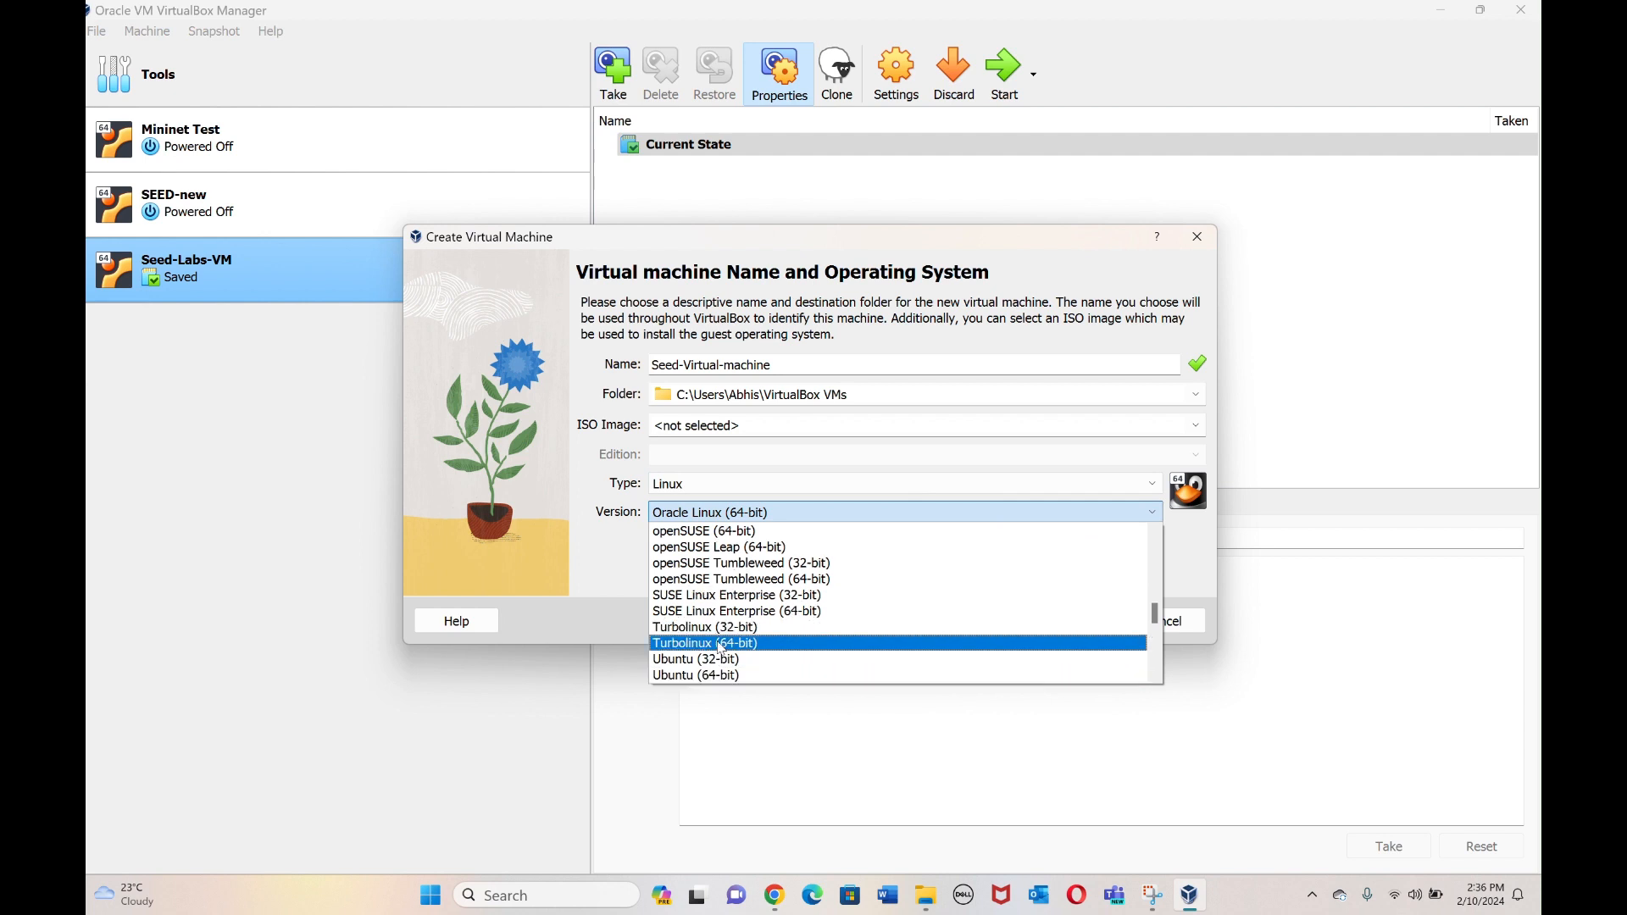
click(725, 676)
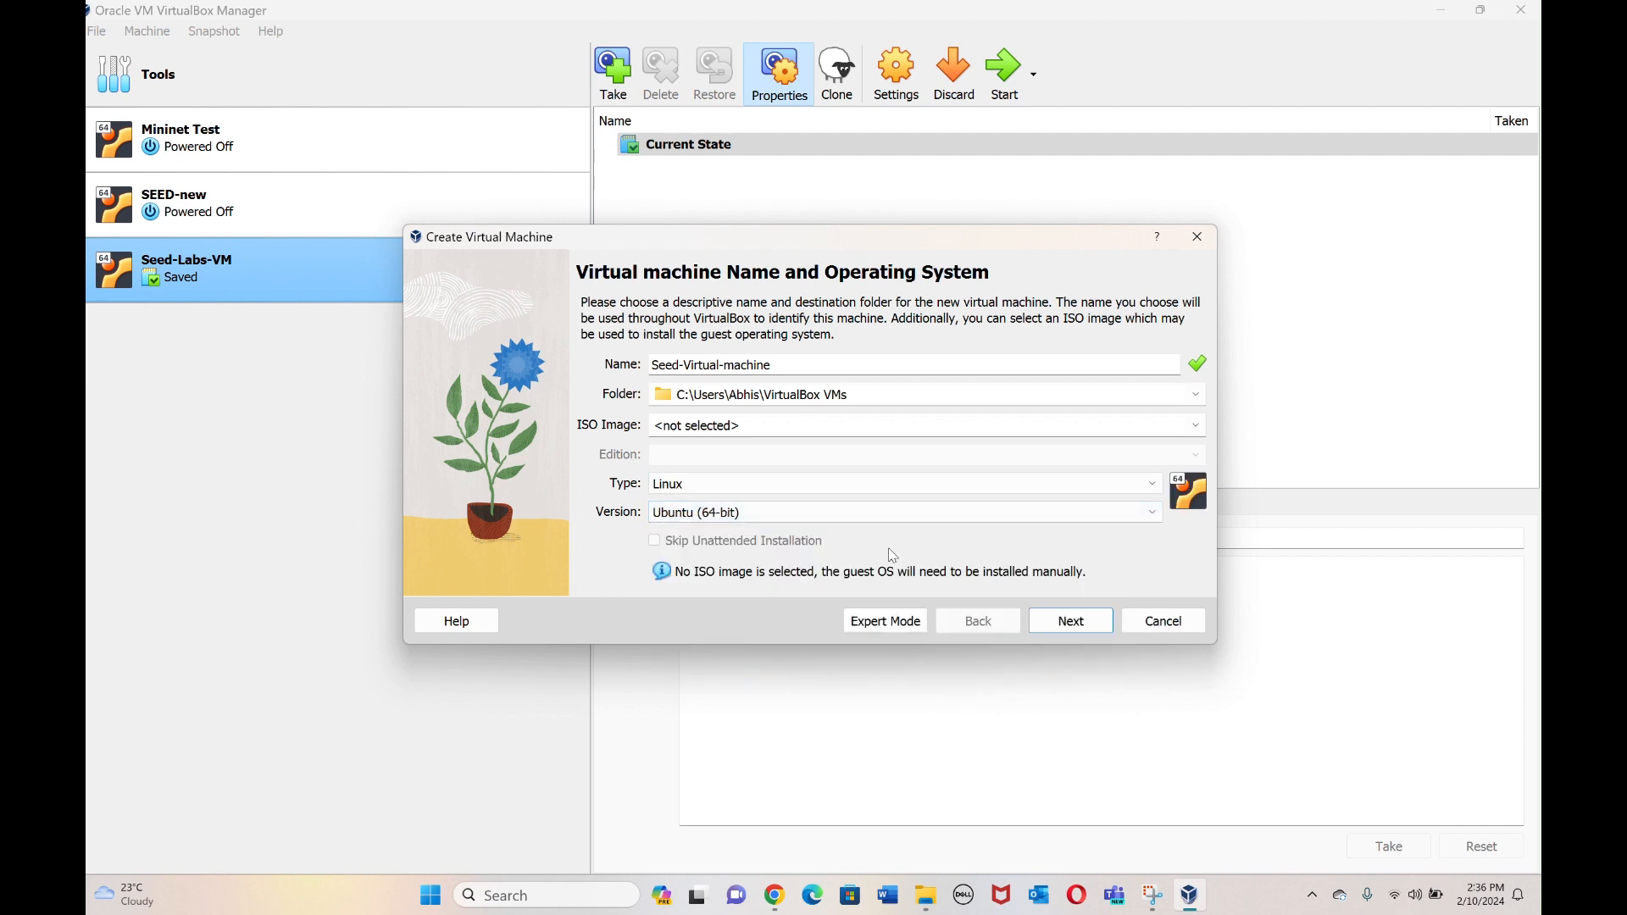
click(1078, 631)
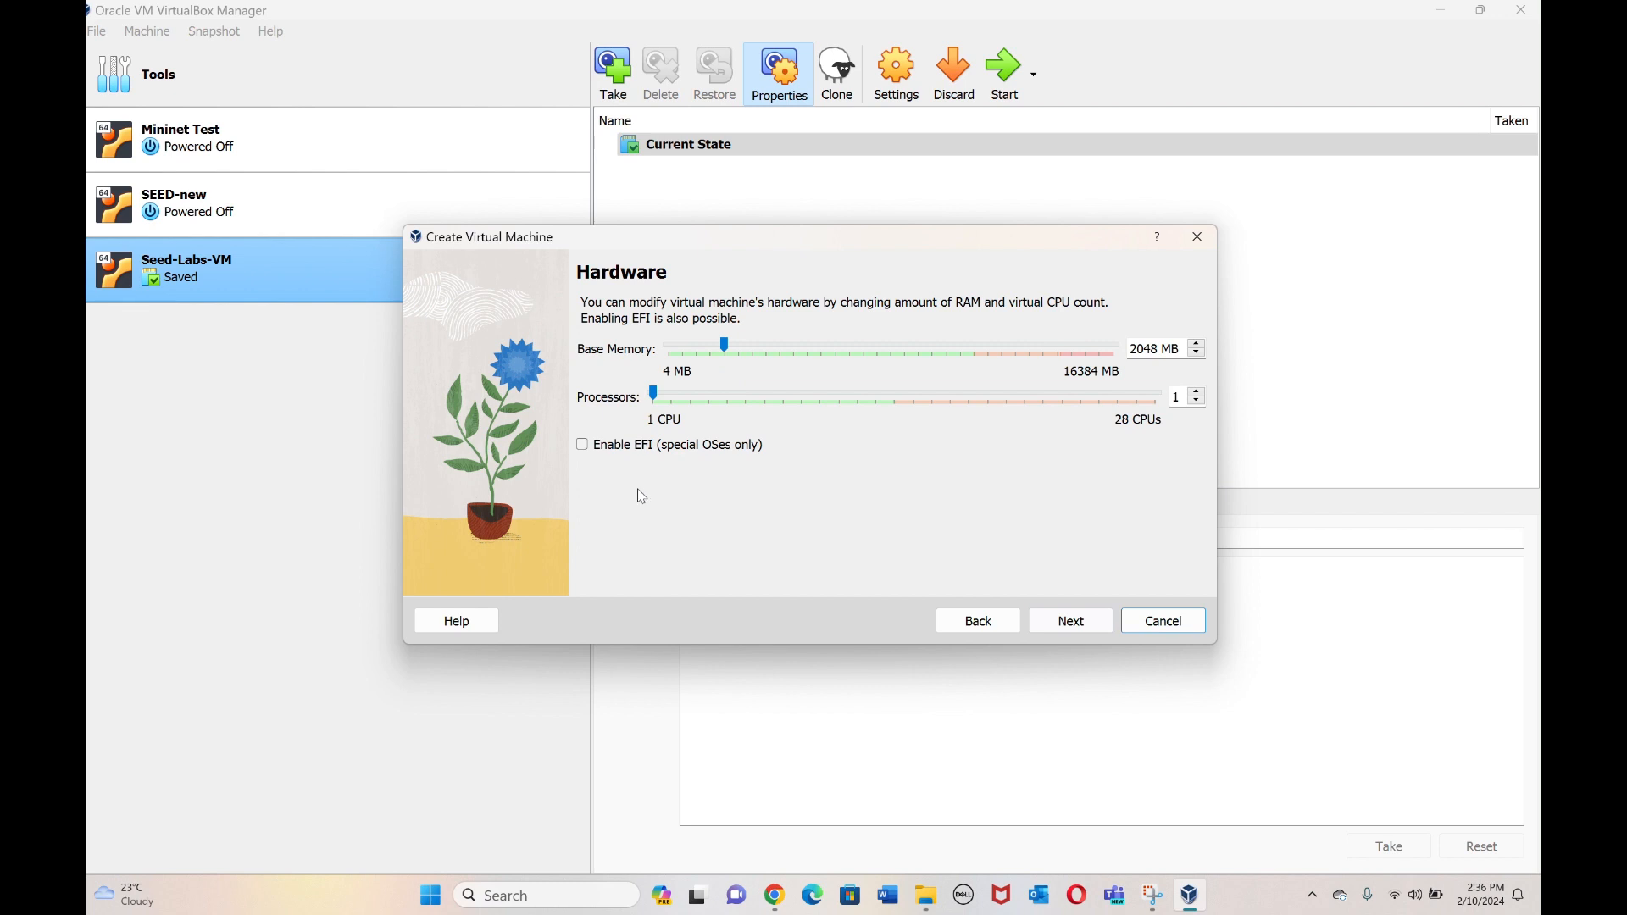
click(1100, 623)
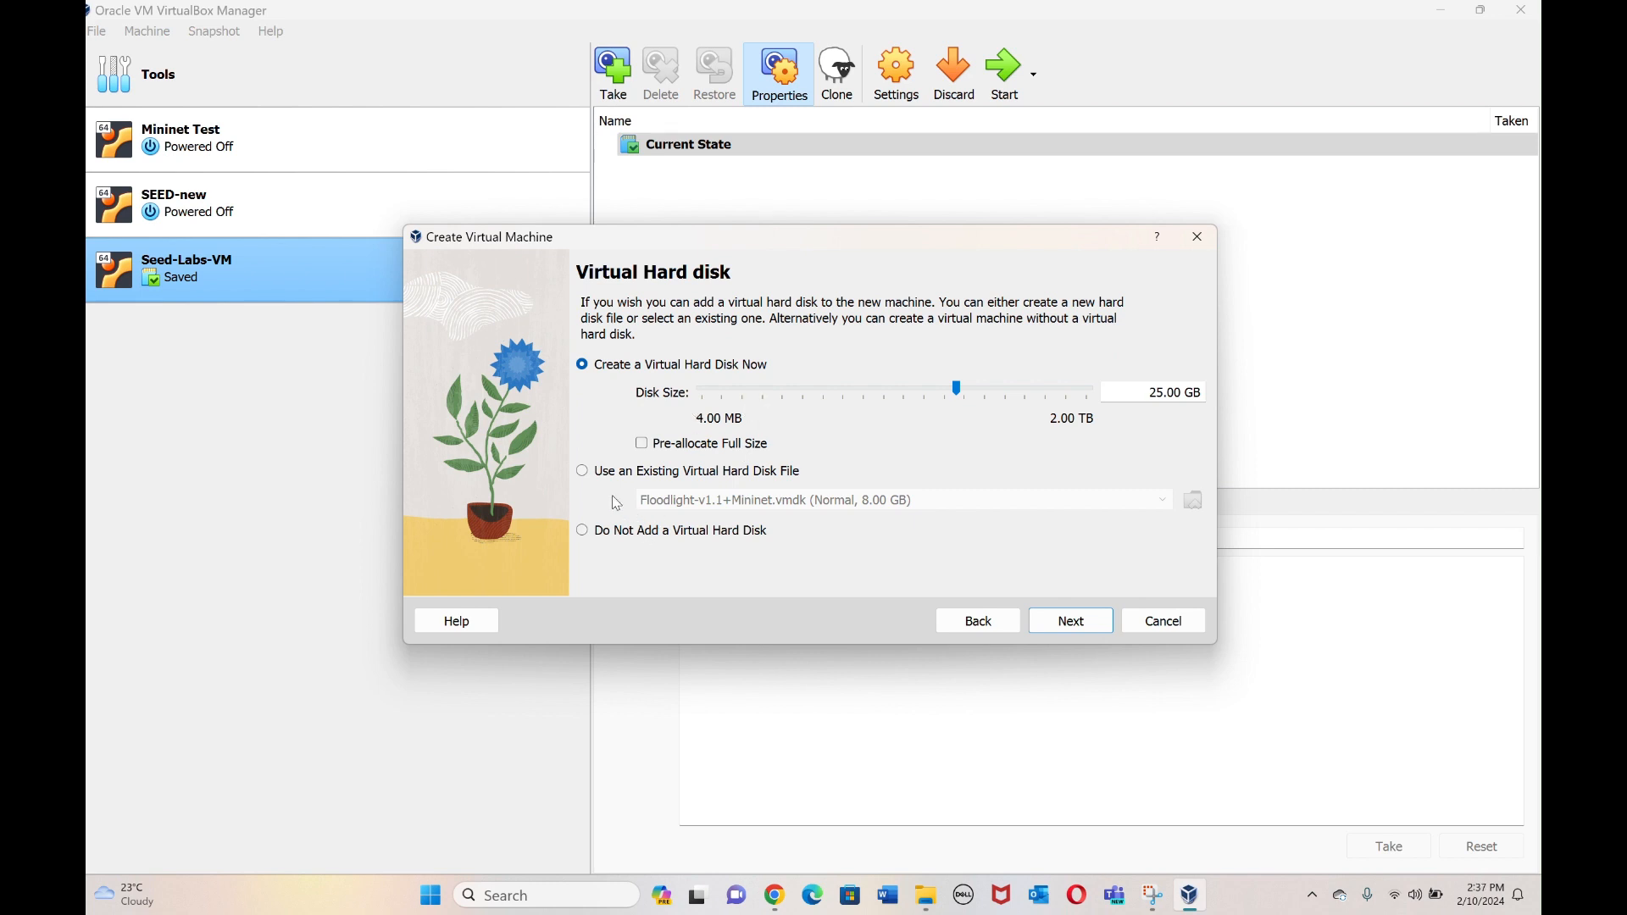
Choose an existing hard disk and add Downloads\SEED-Ubuntu20.04\SEED-Ubuntu20.04.vdi to the Hard Disk Selector.
click(583, 471)
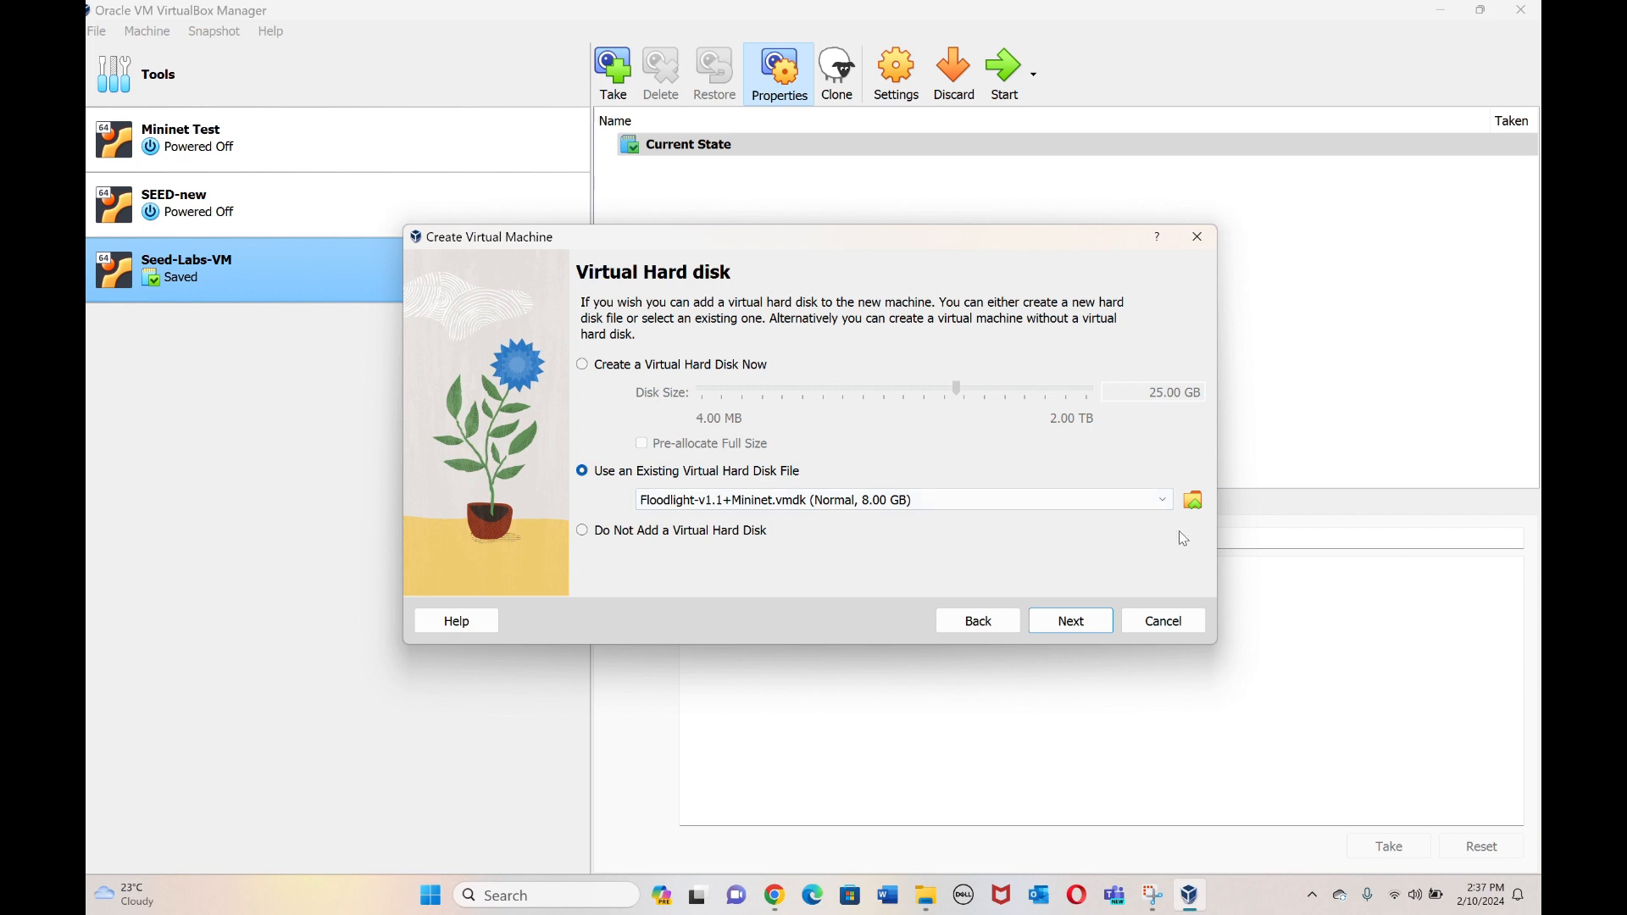
click(1194, 500)
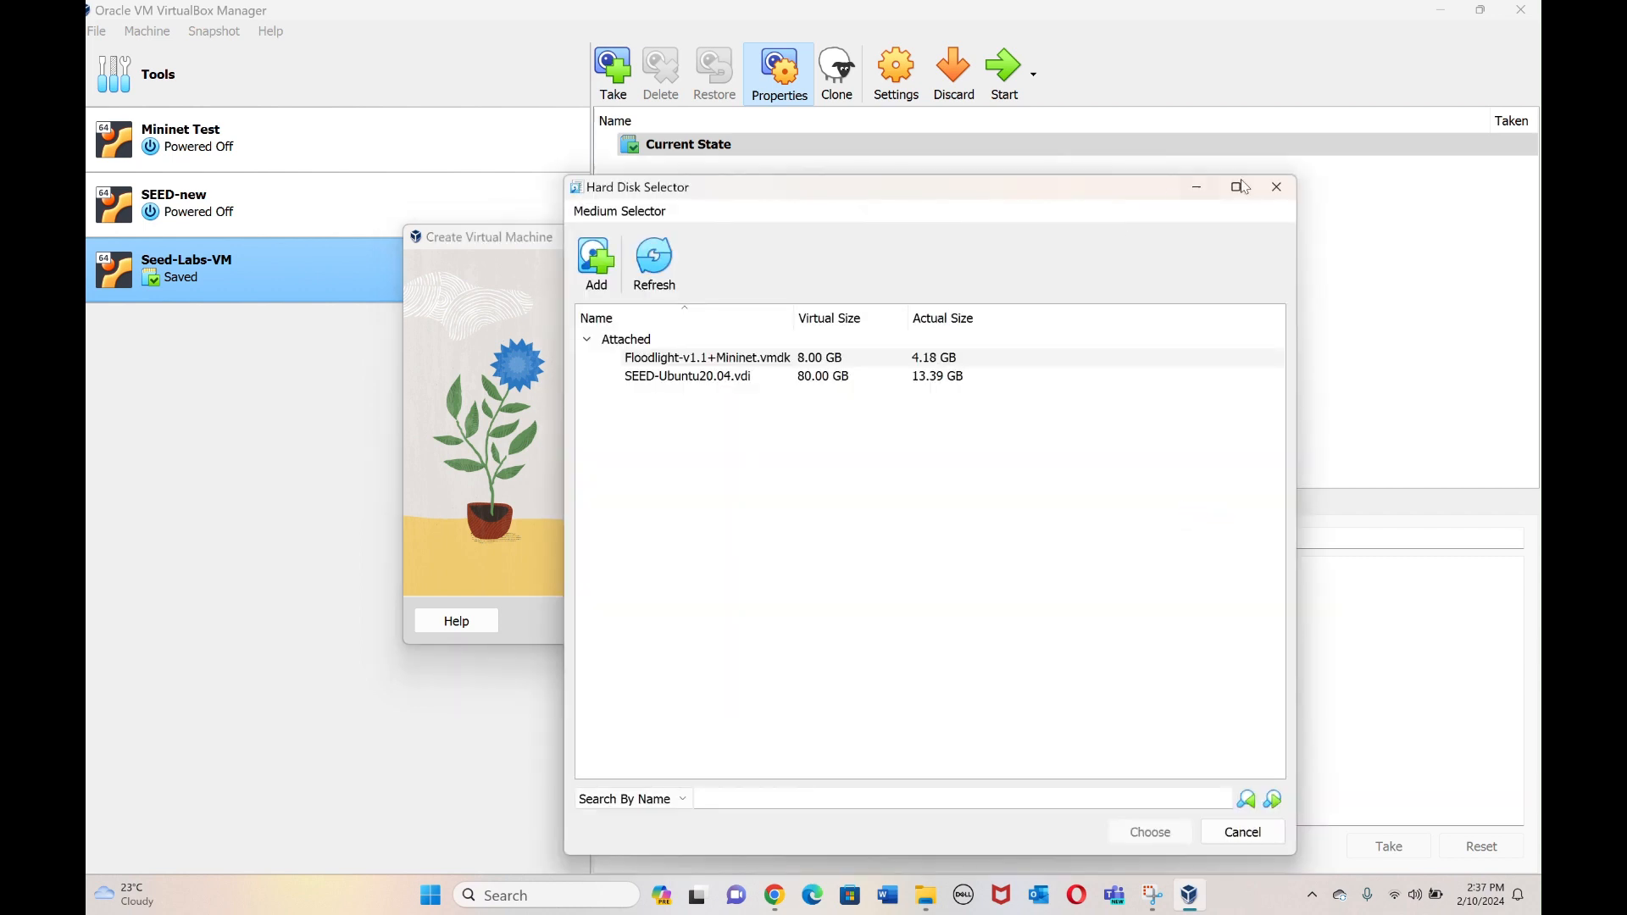
click(1288, 196)
click(602, 289)
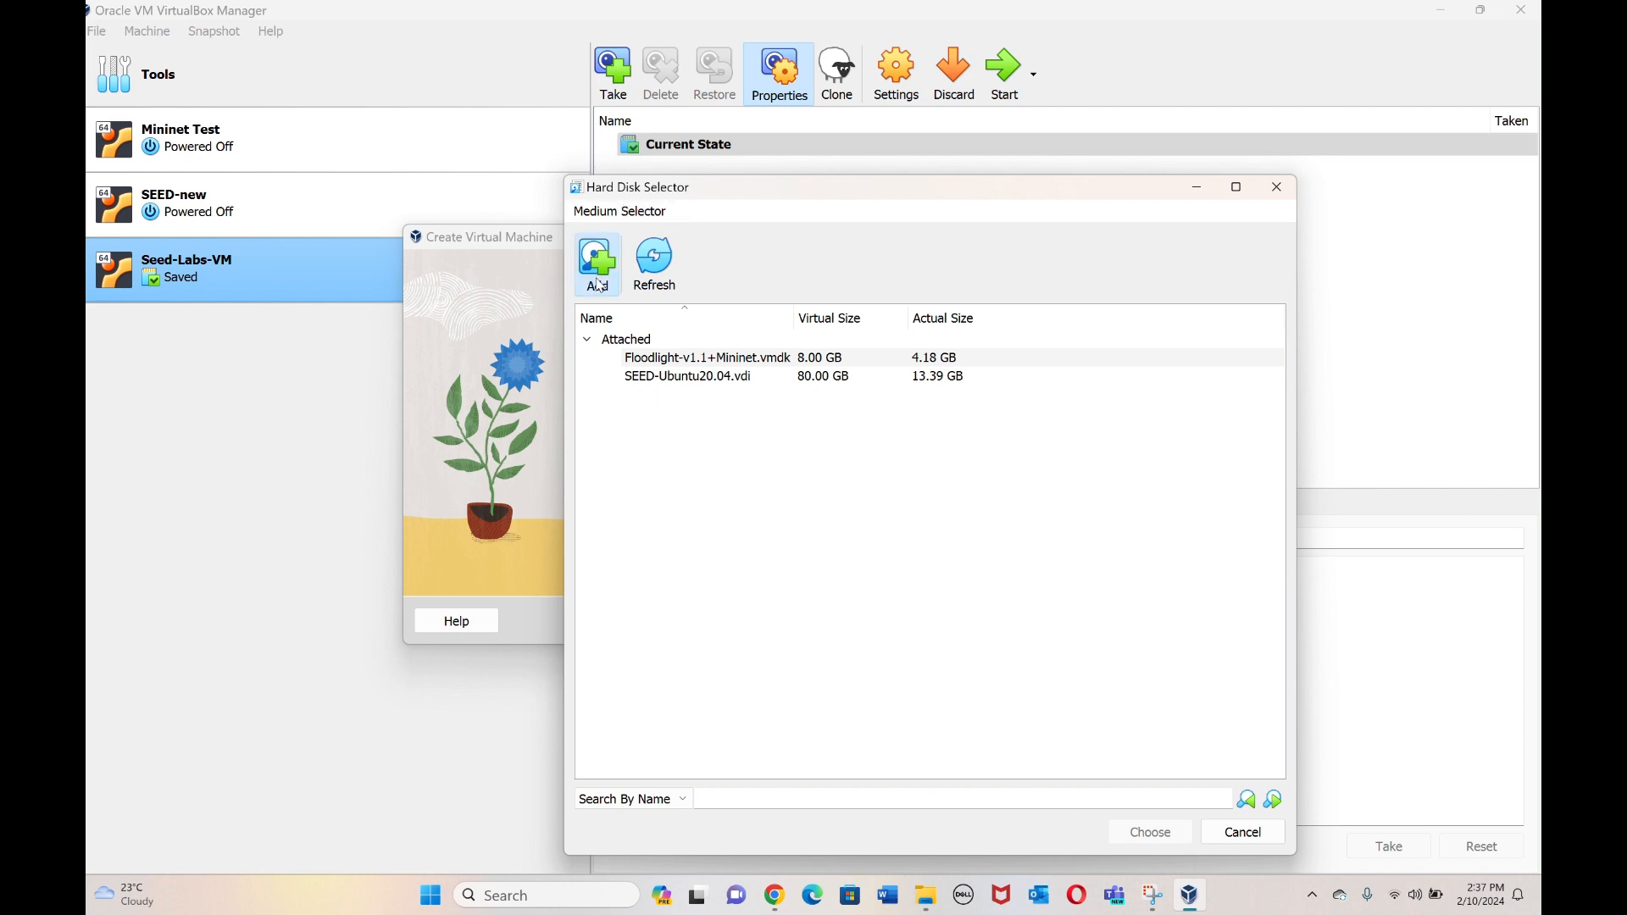
click(773, 253)
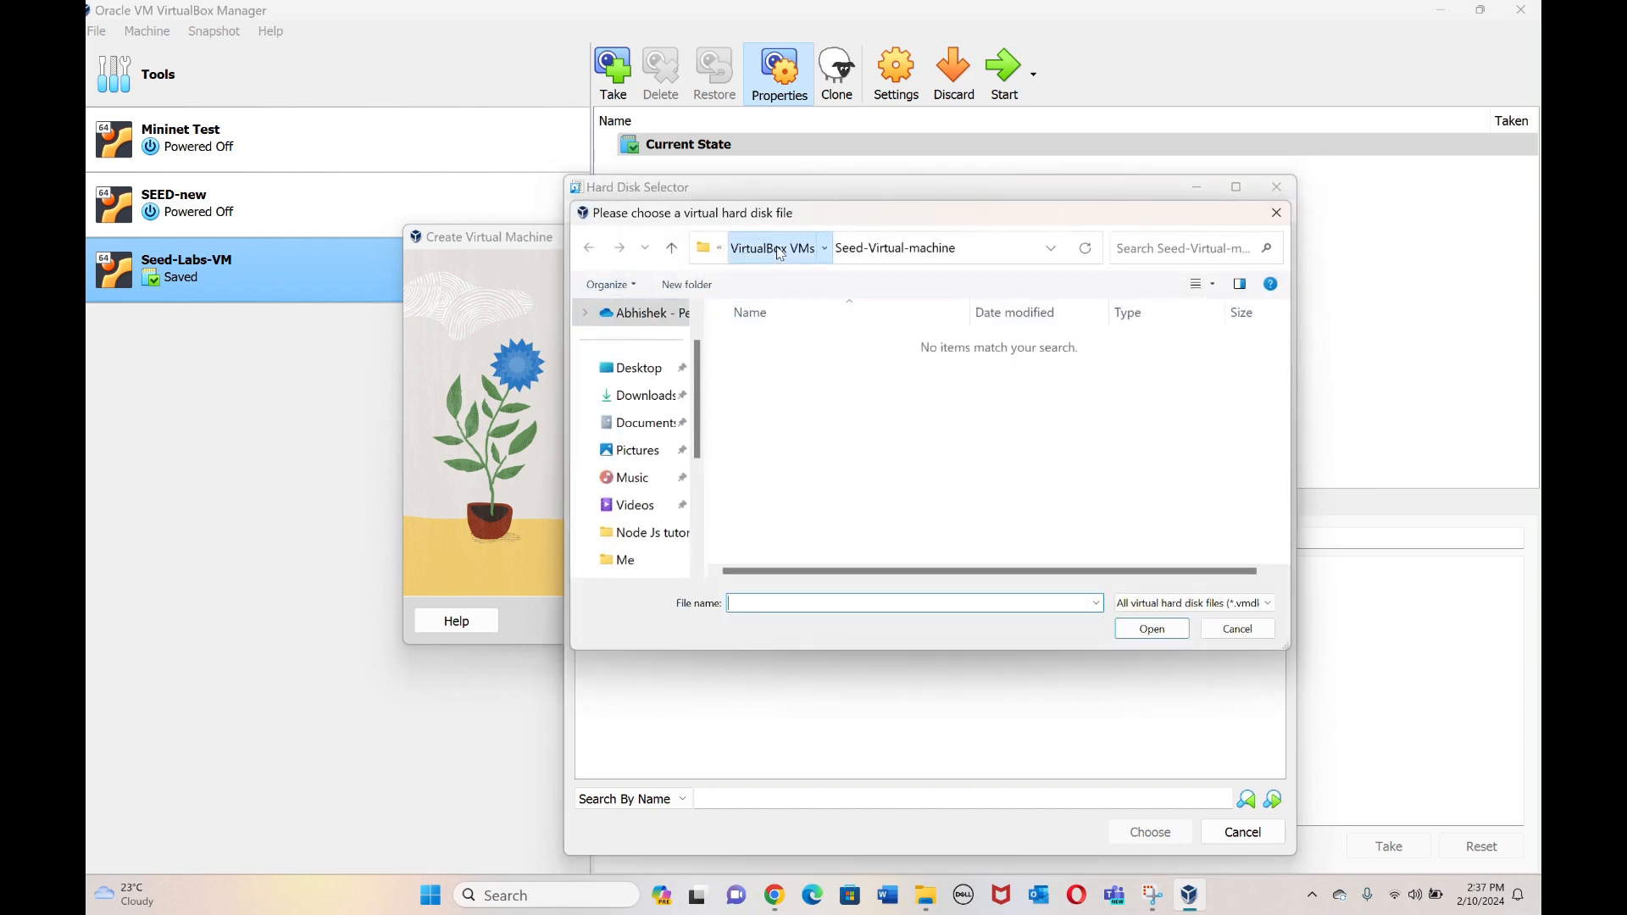
click(646, 396)
click(822, 420)
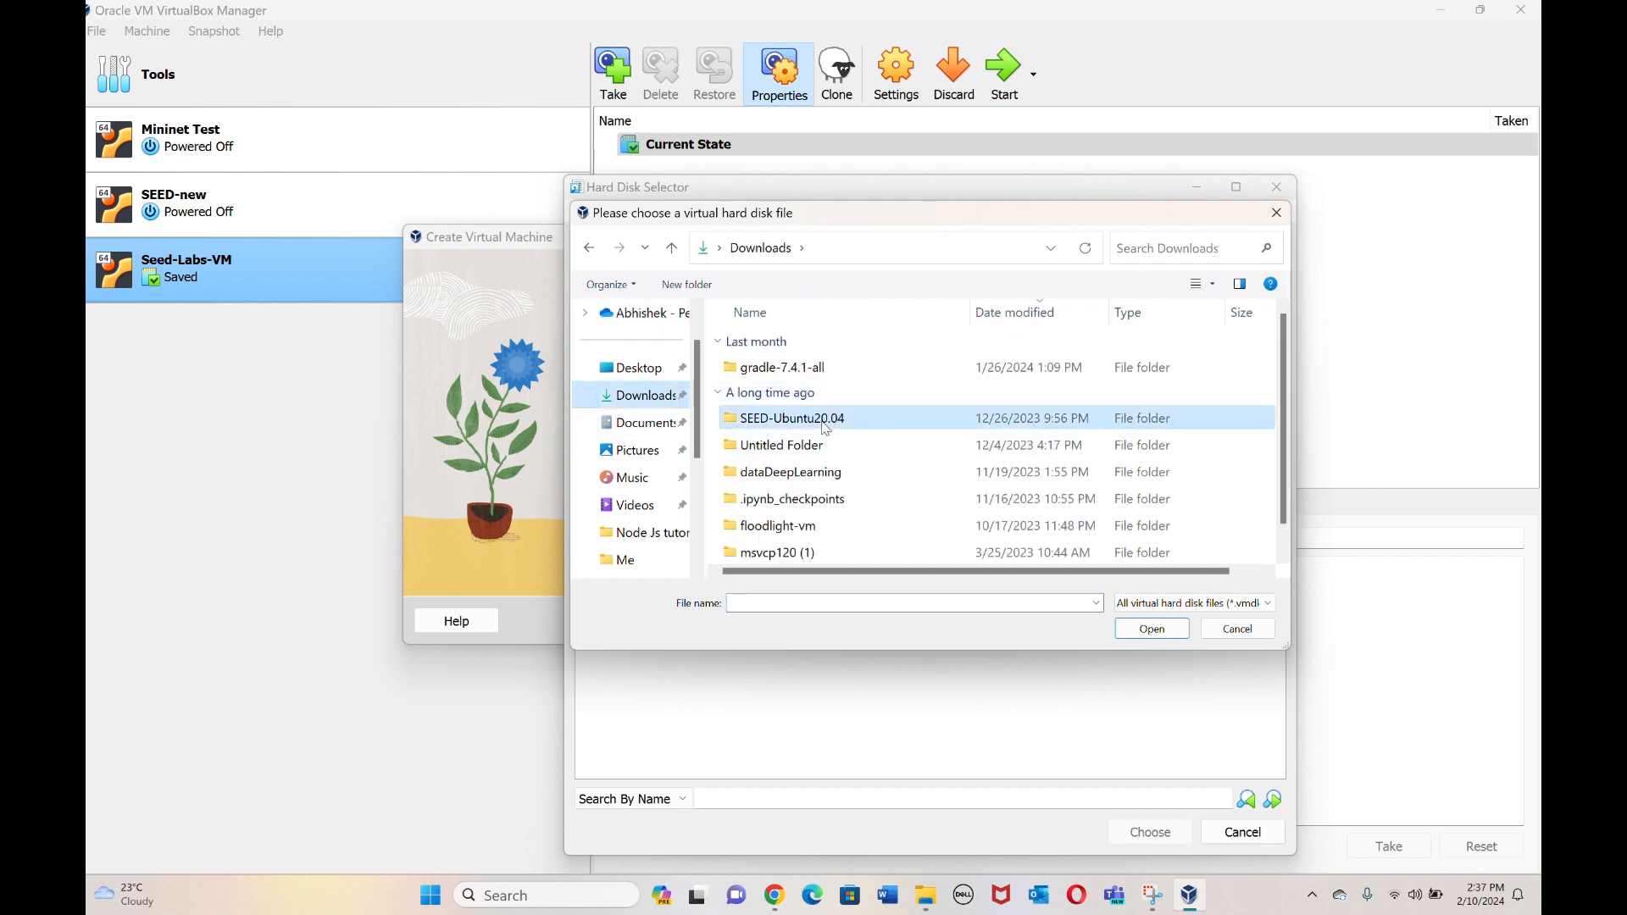
double_click(824, 424)
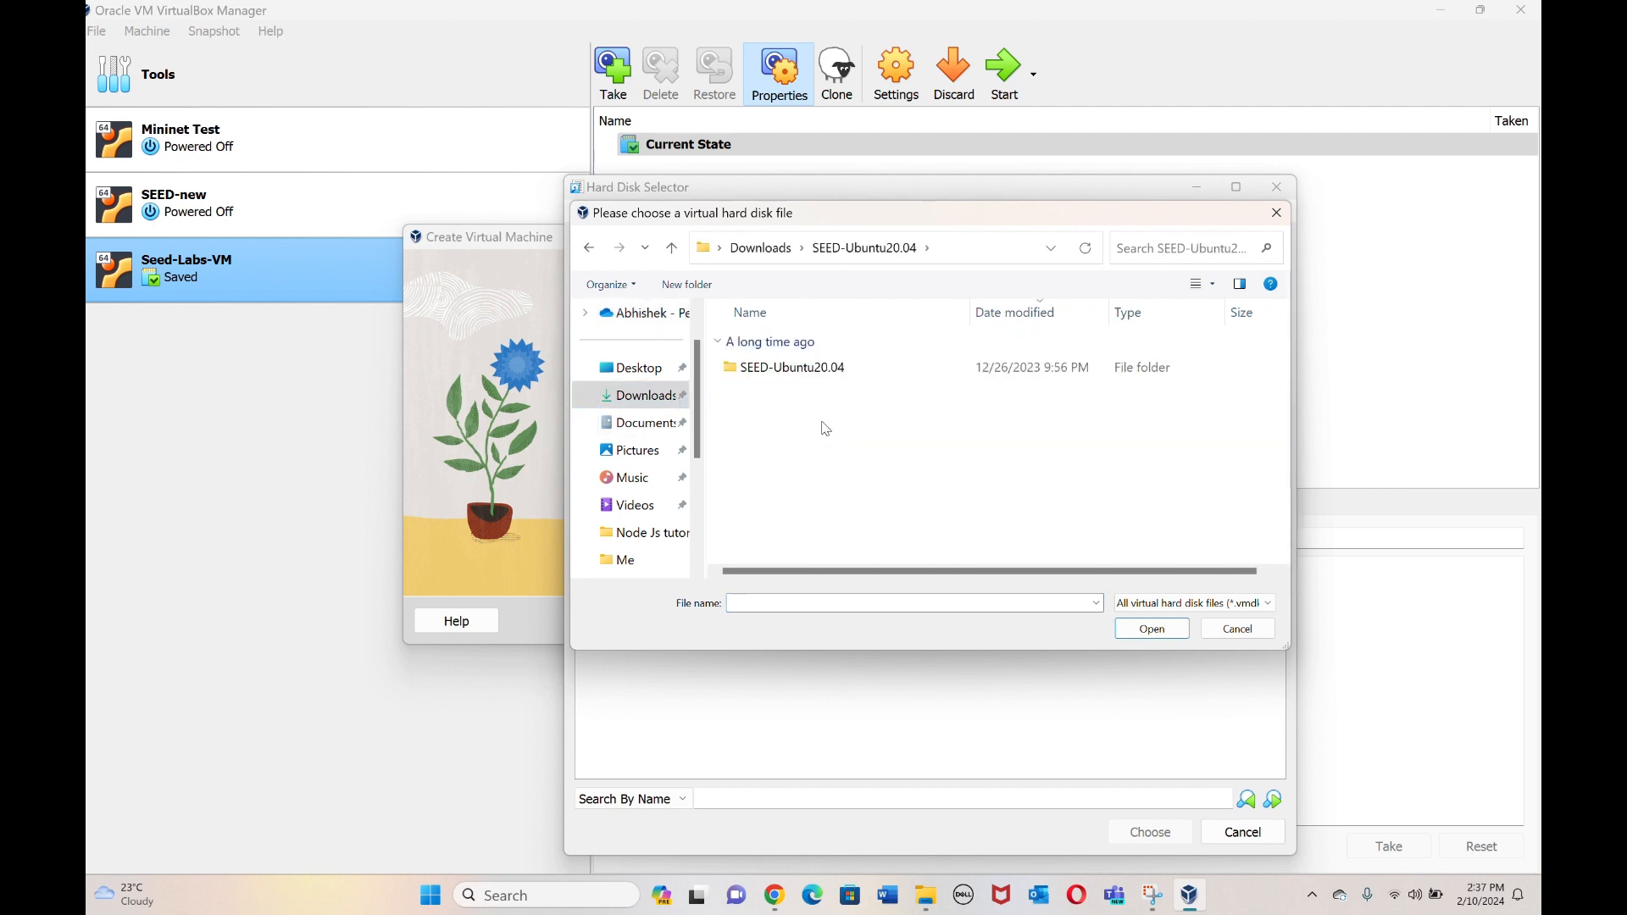
double_click(840, 370)
click(840, 374)
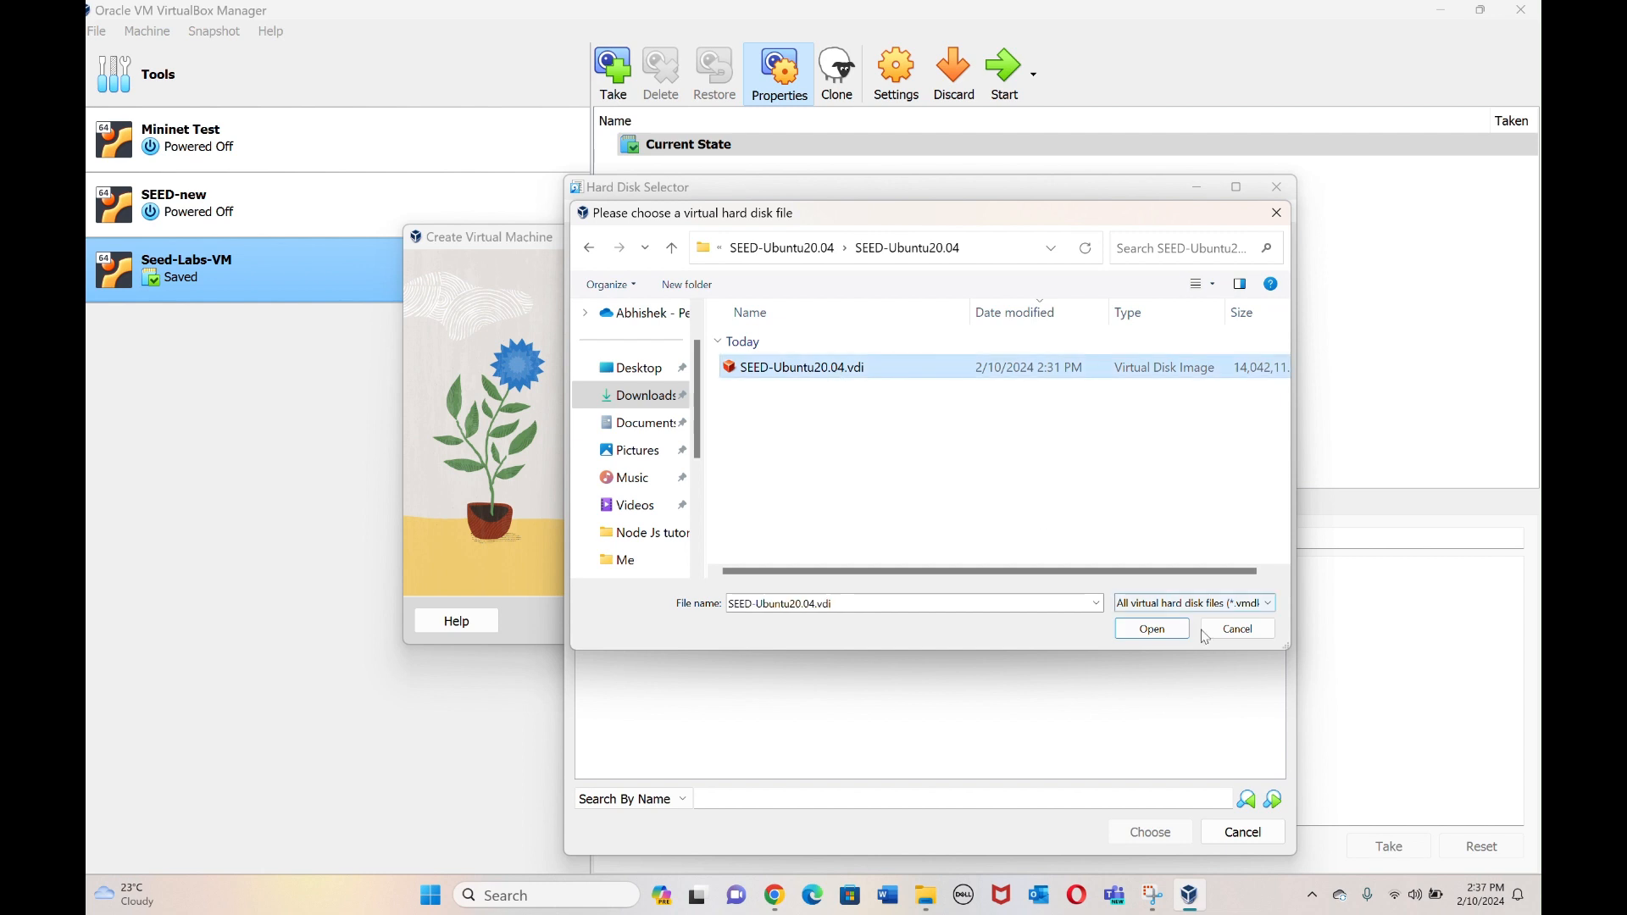
click(1172, 637)
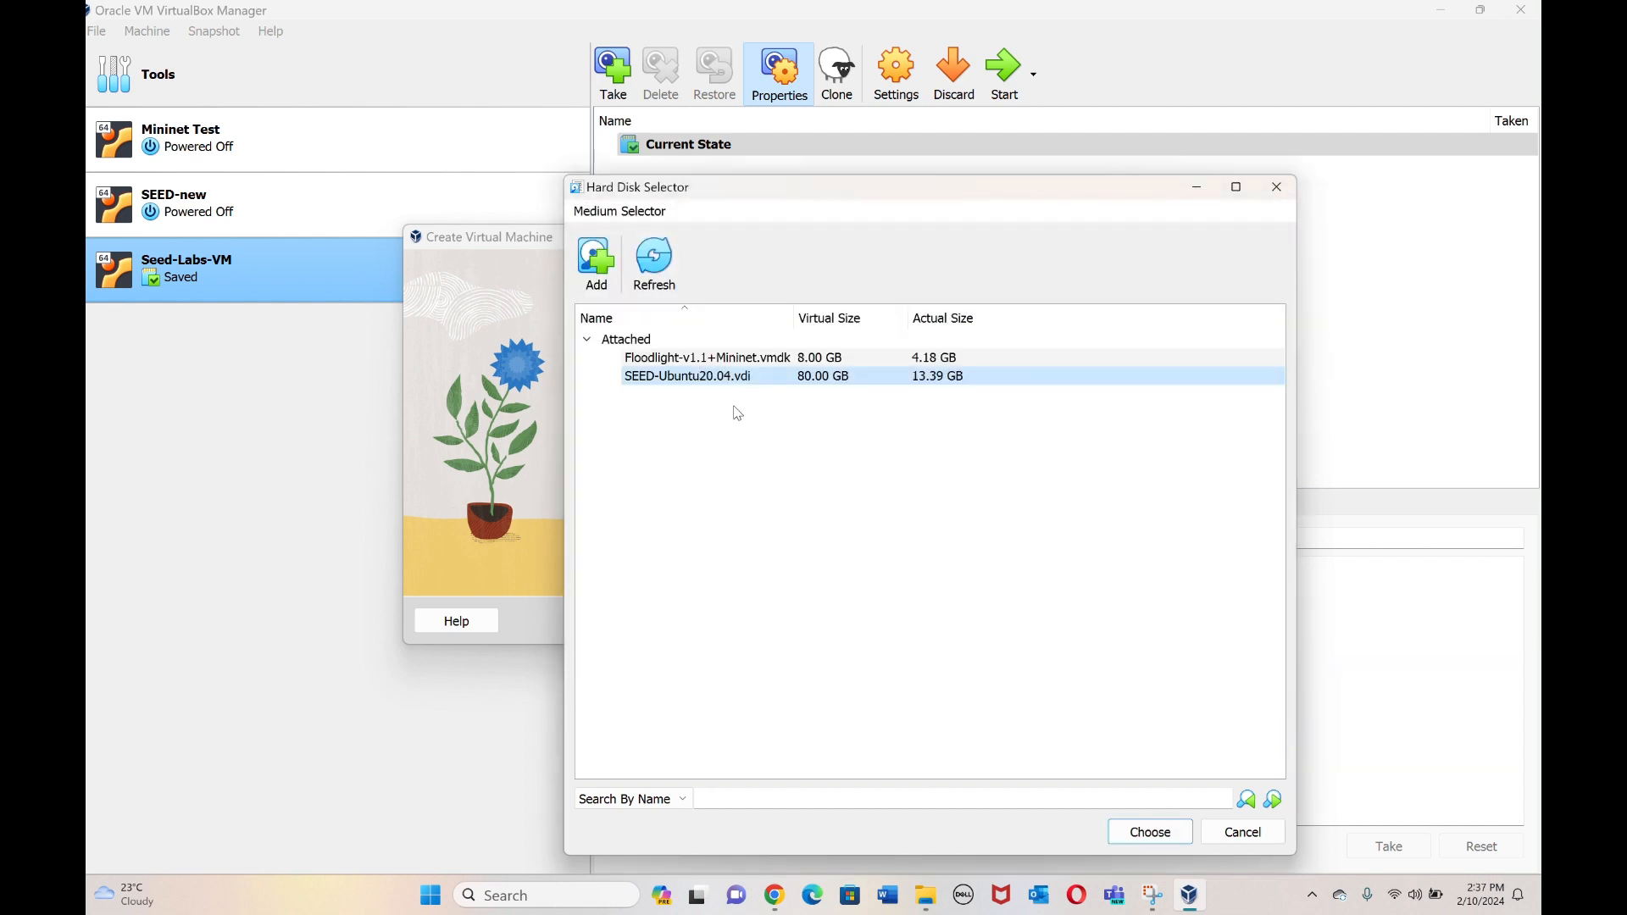
Attach SEED-Ubuntu20.04.vdi and finish creating Seed-Virtual-machine.
click(1145, 833)
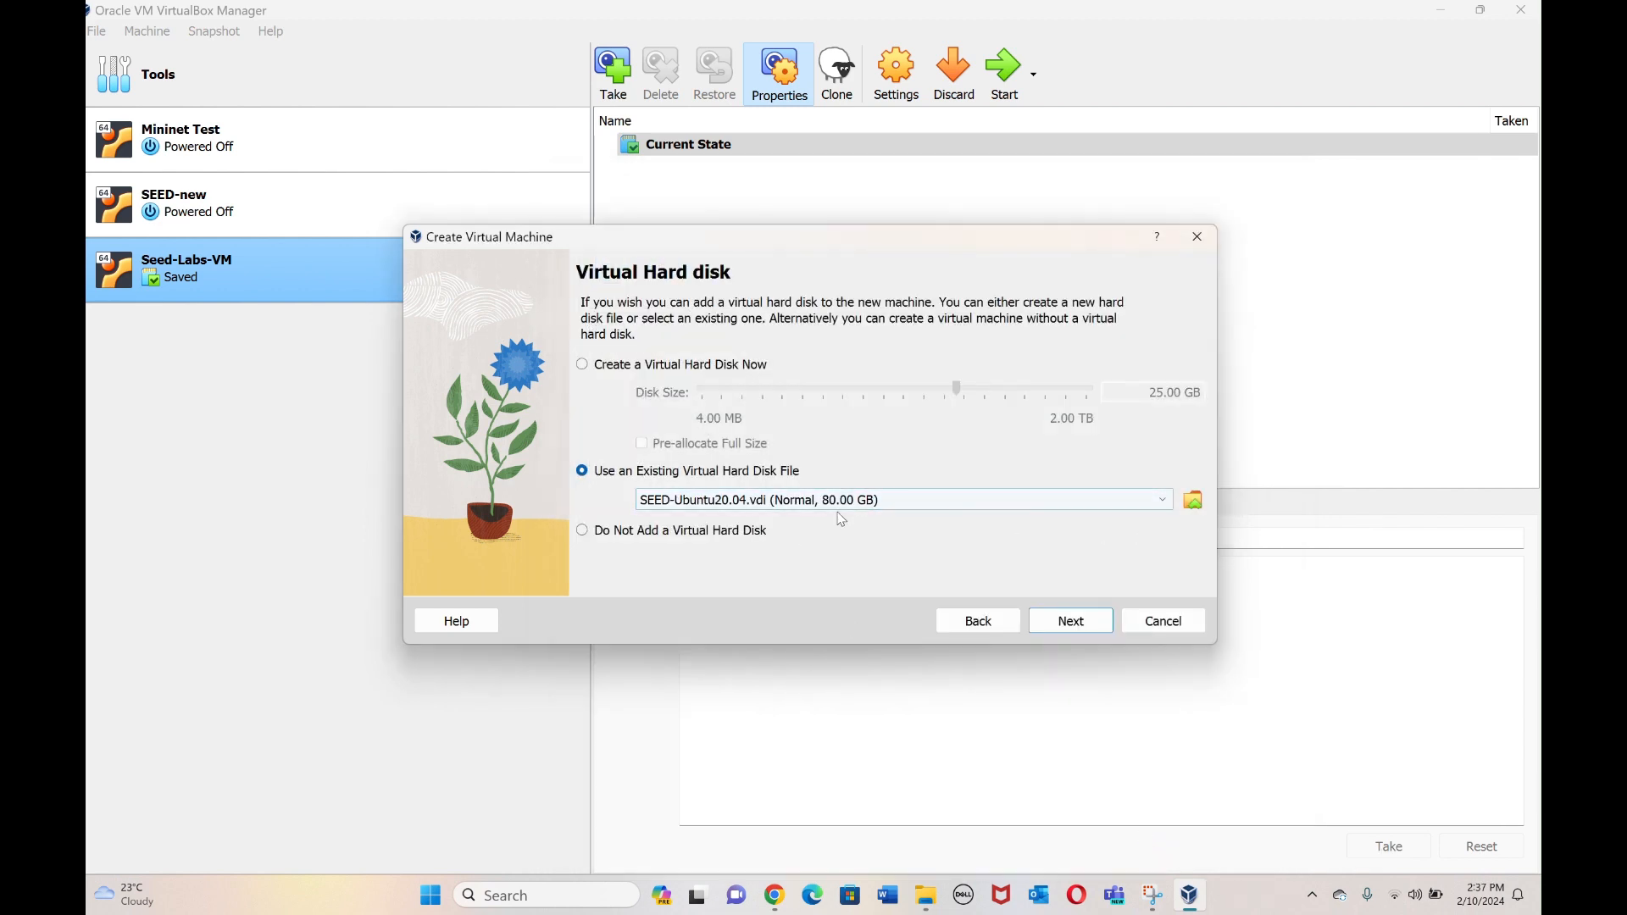
click(1070, 623)
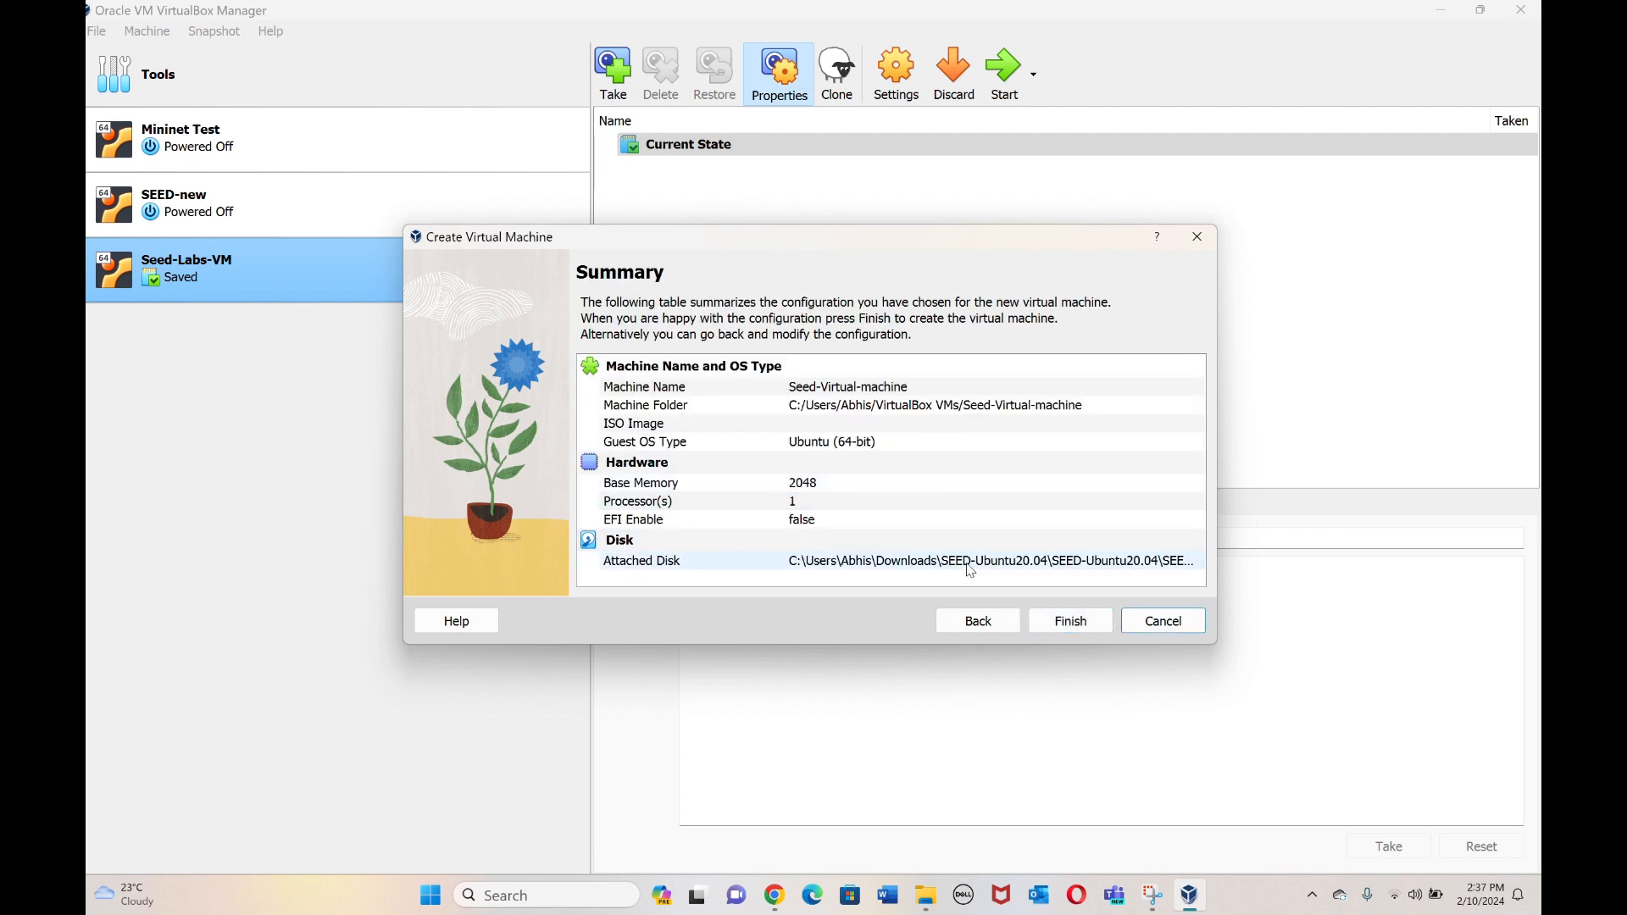
click(1071, 628)
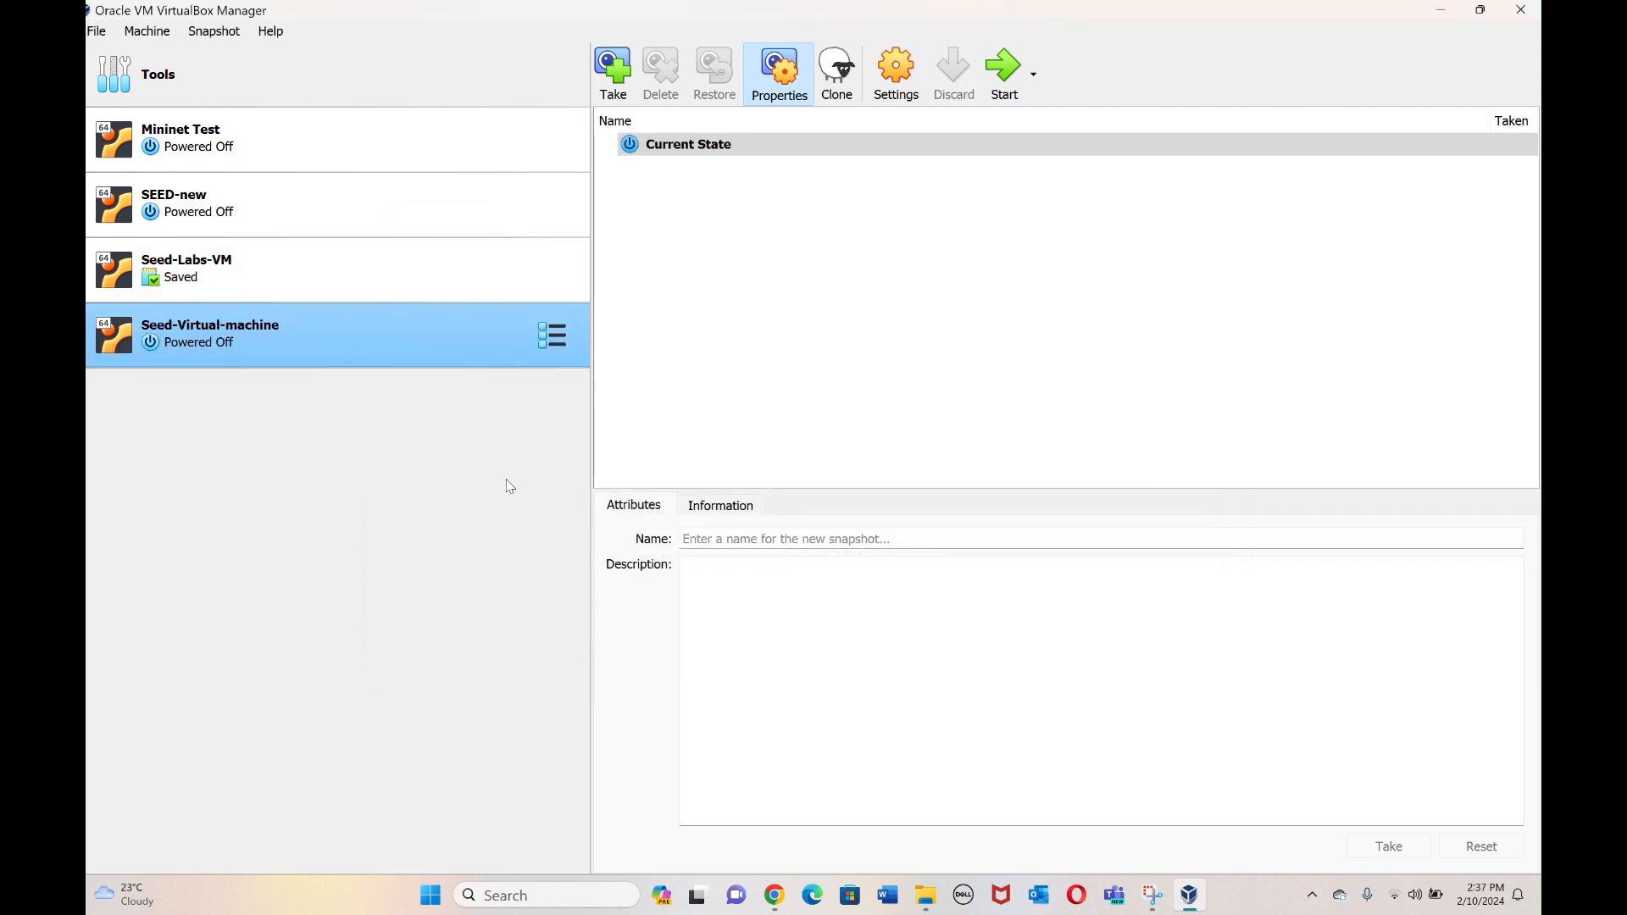
In Seed-Virtual-machine's settings, set shared clipboard and drag and drop to Bidirectional.
right_click(407, 340)
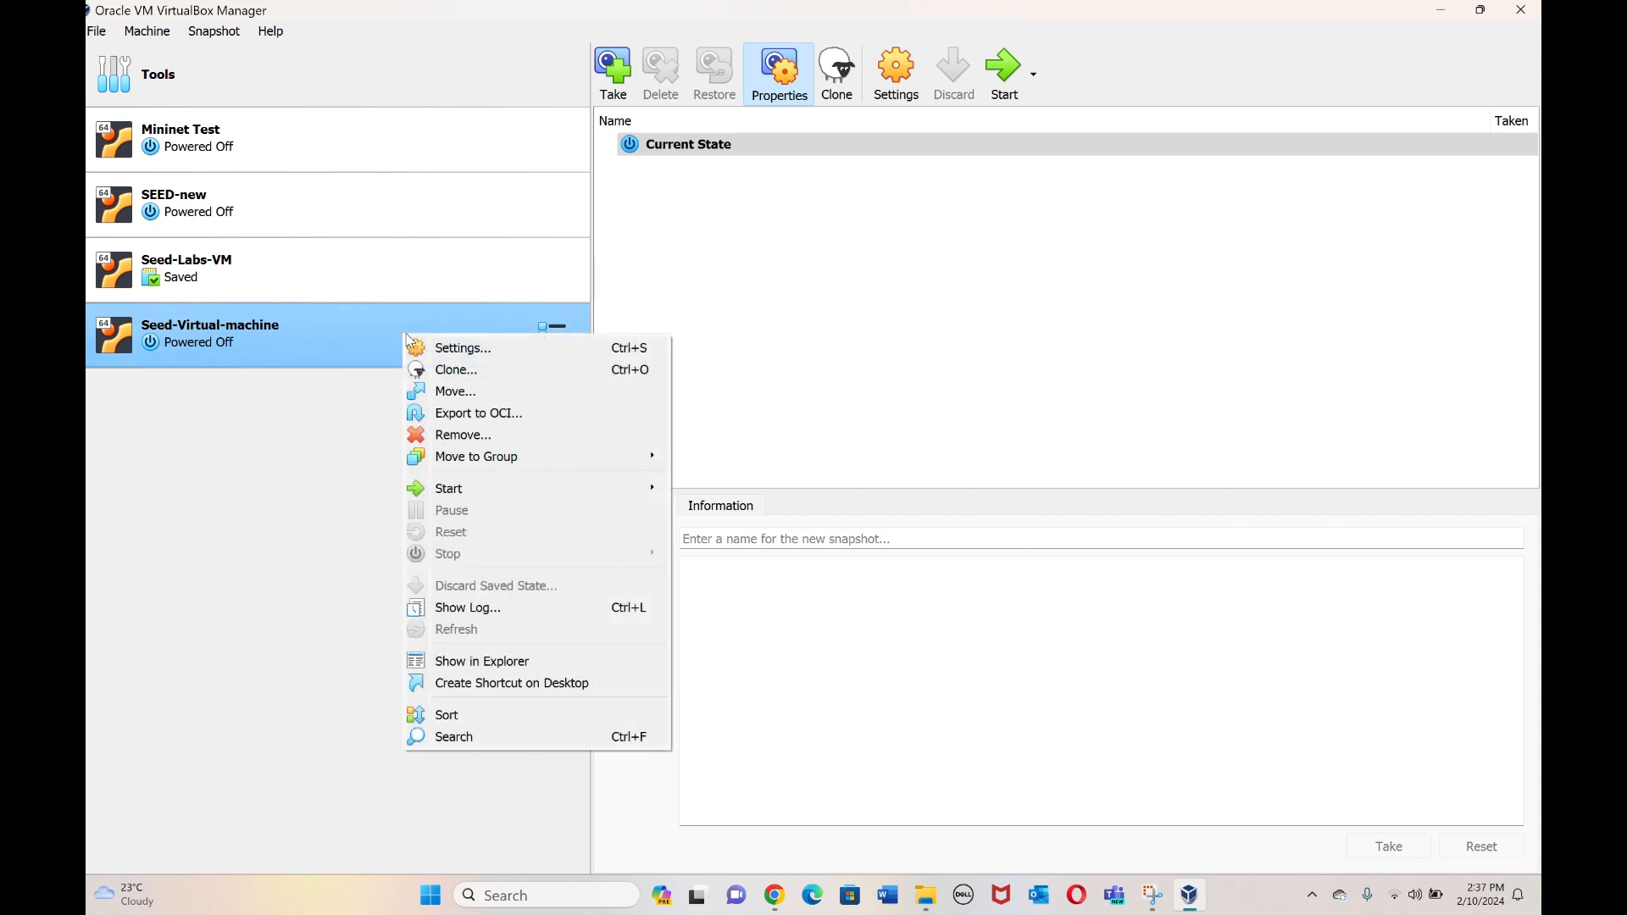
click(433, 348)
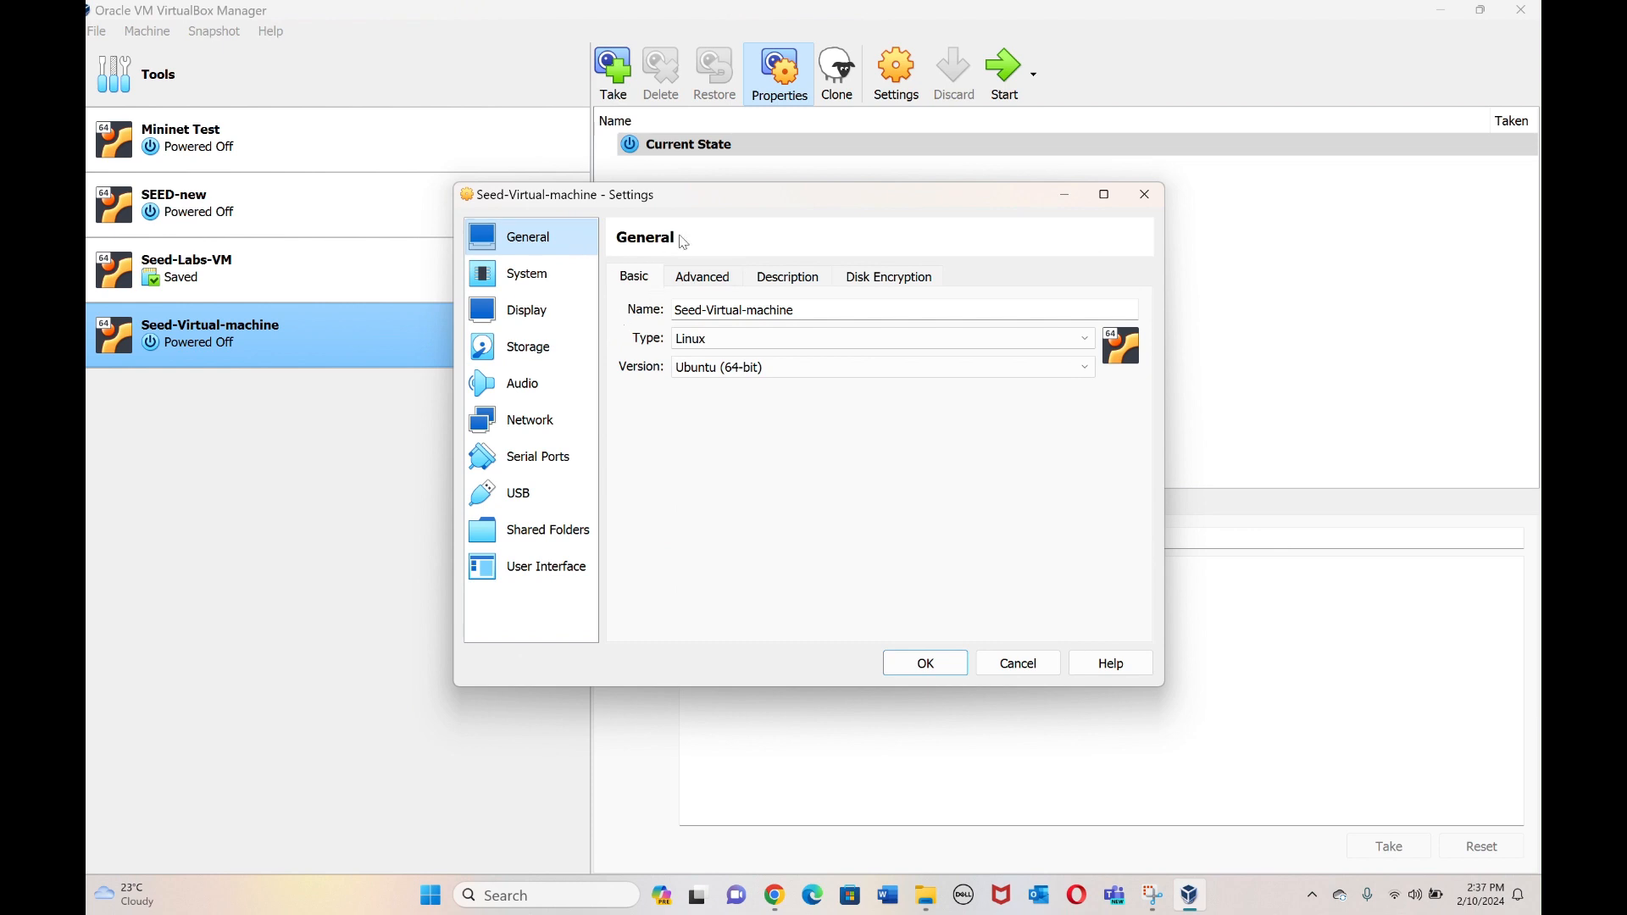
click(700, 273)
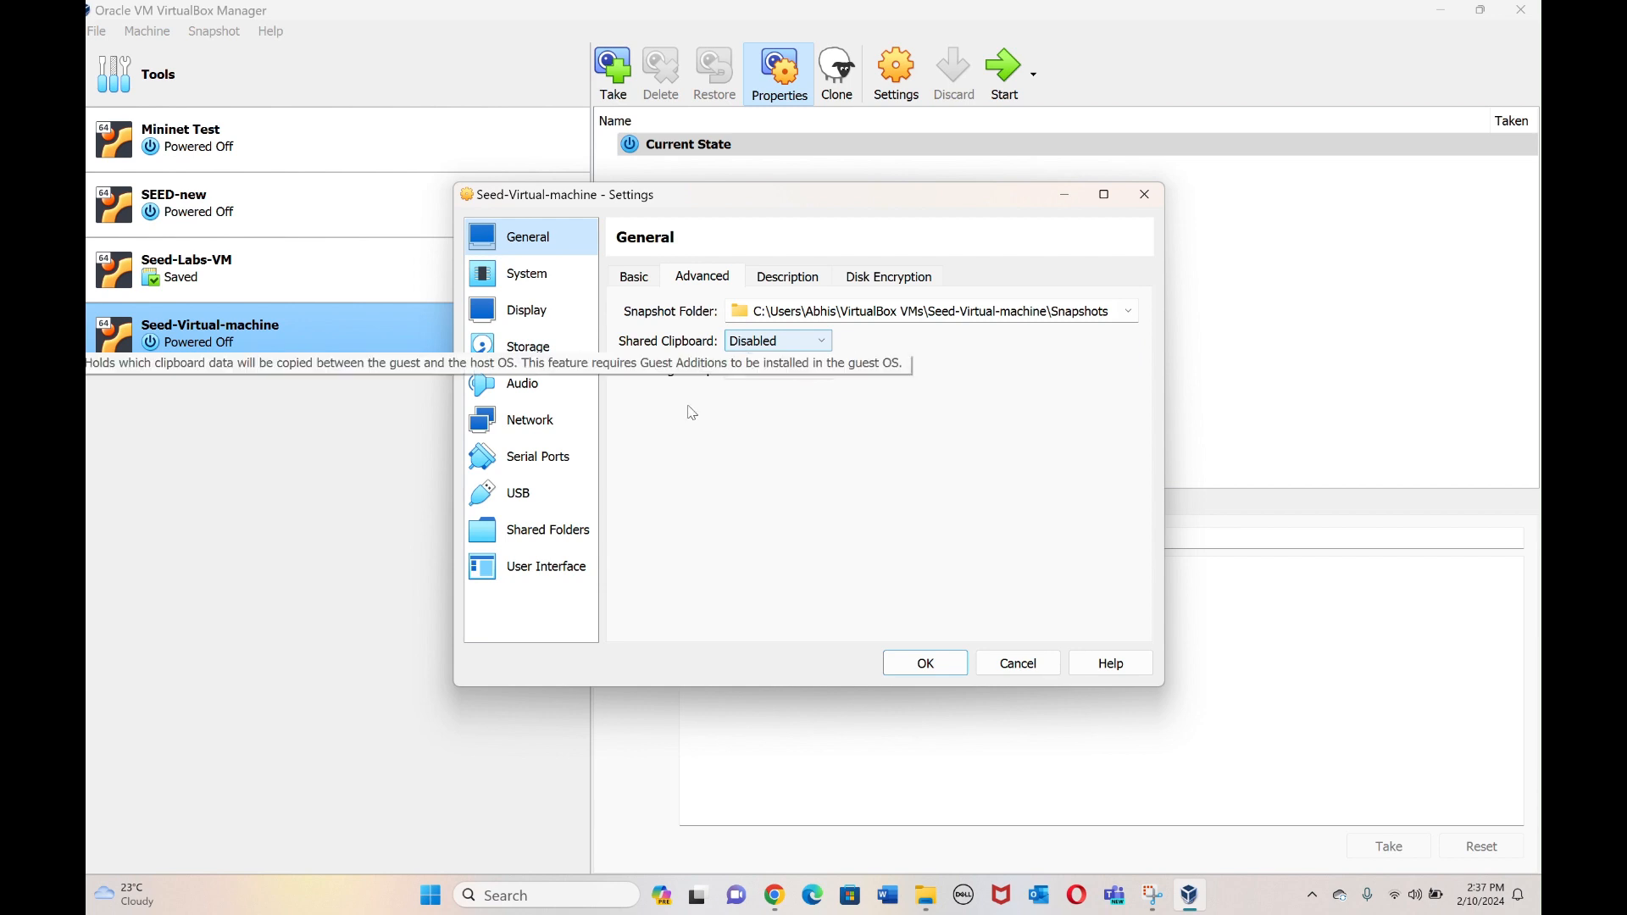
click(777, 341)
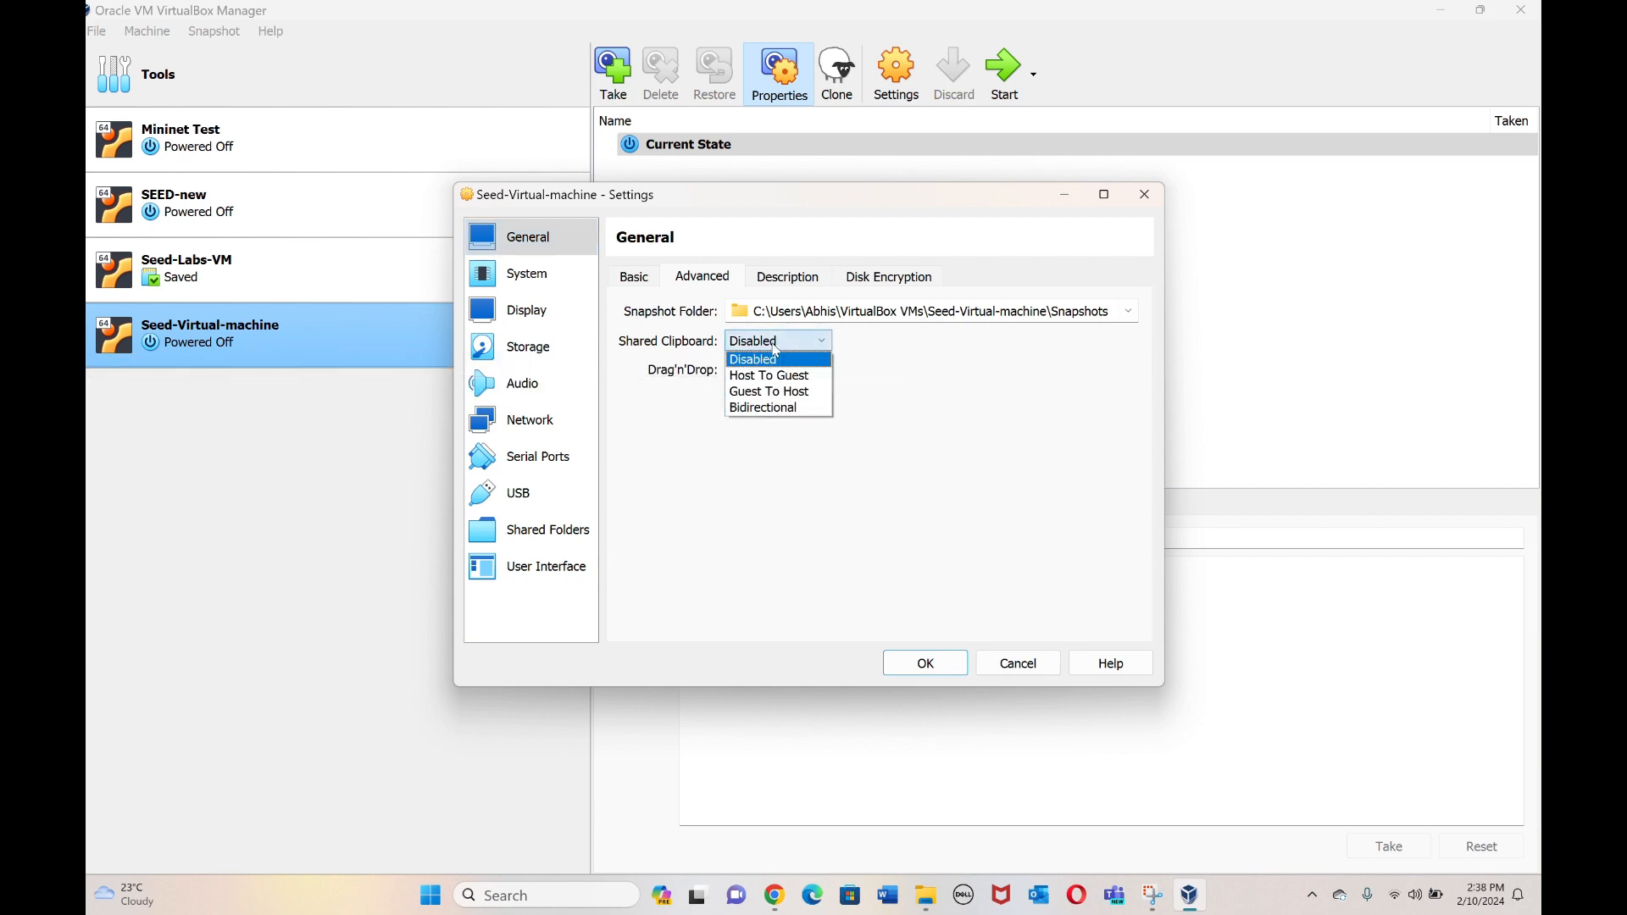
click(771, 406)
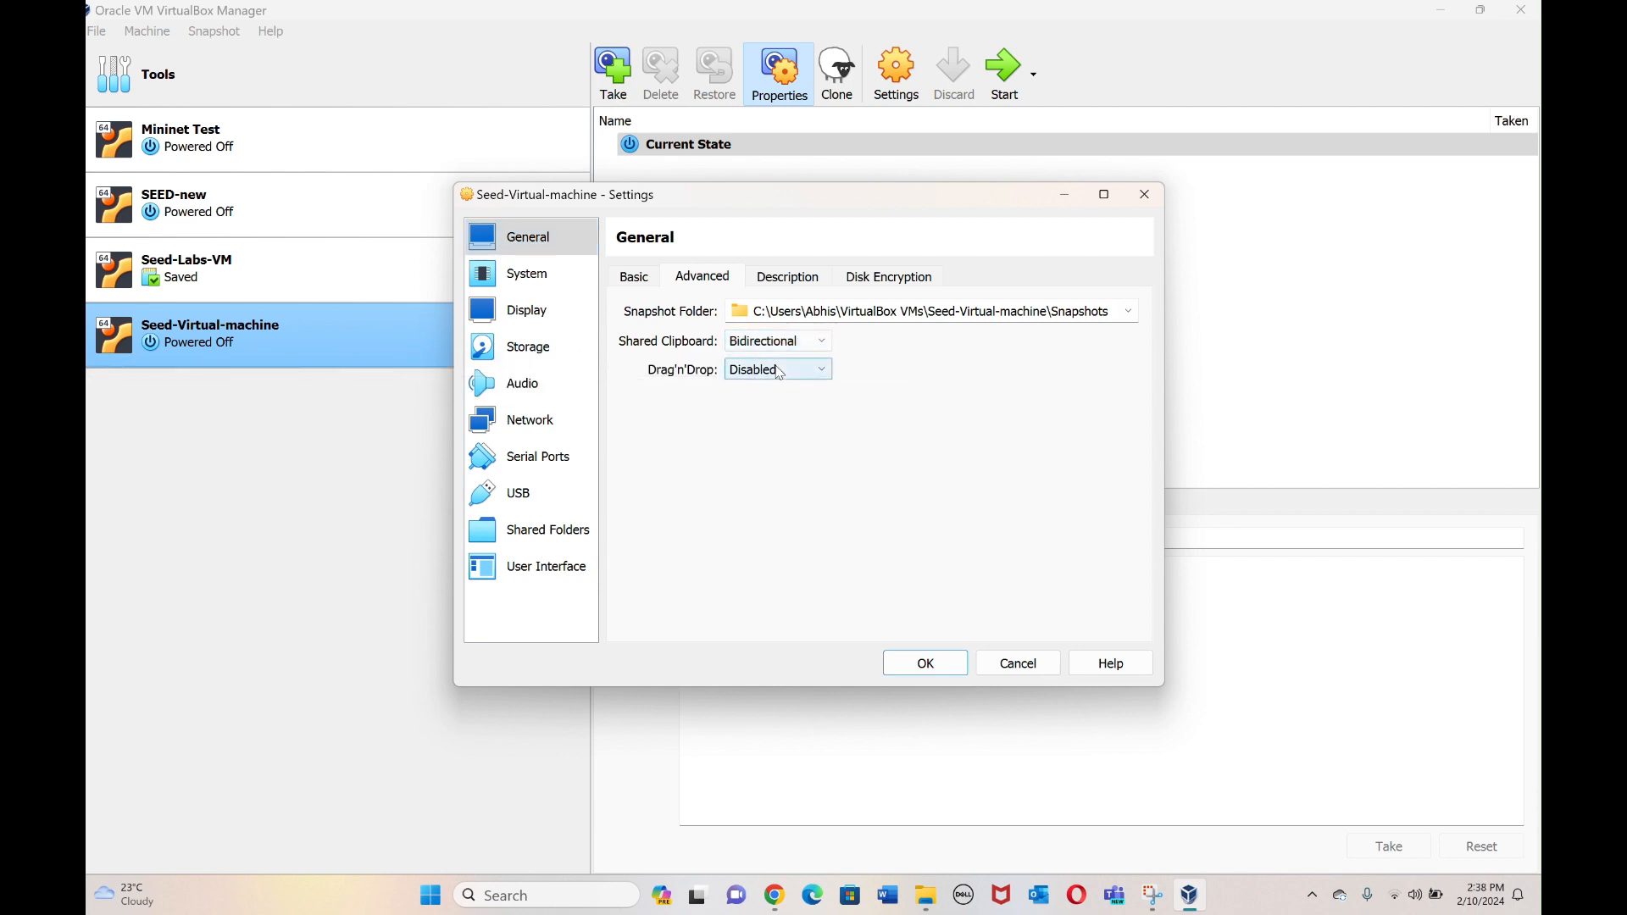
click(781, 368)
click(786, 436)
Raise the processor count to 4 under System > Processor and save the settings.
click(550, 284)
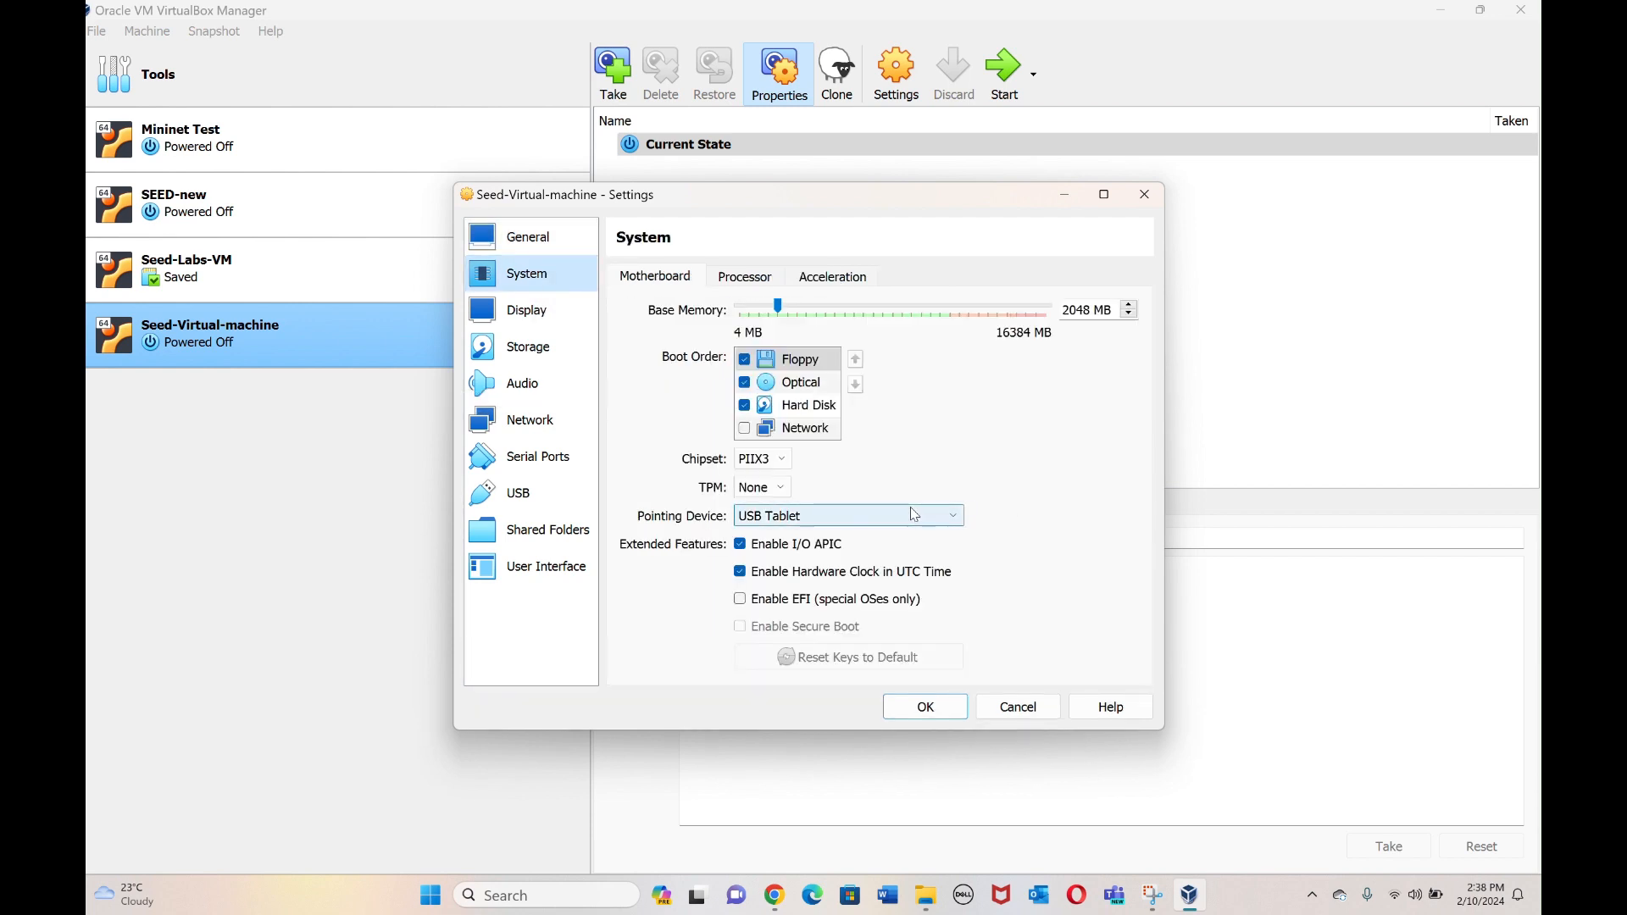
click(751, 275)
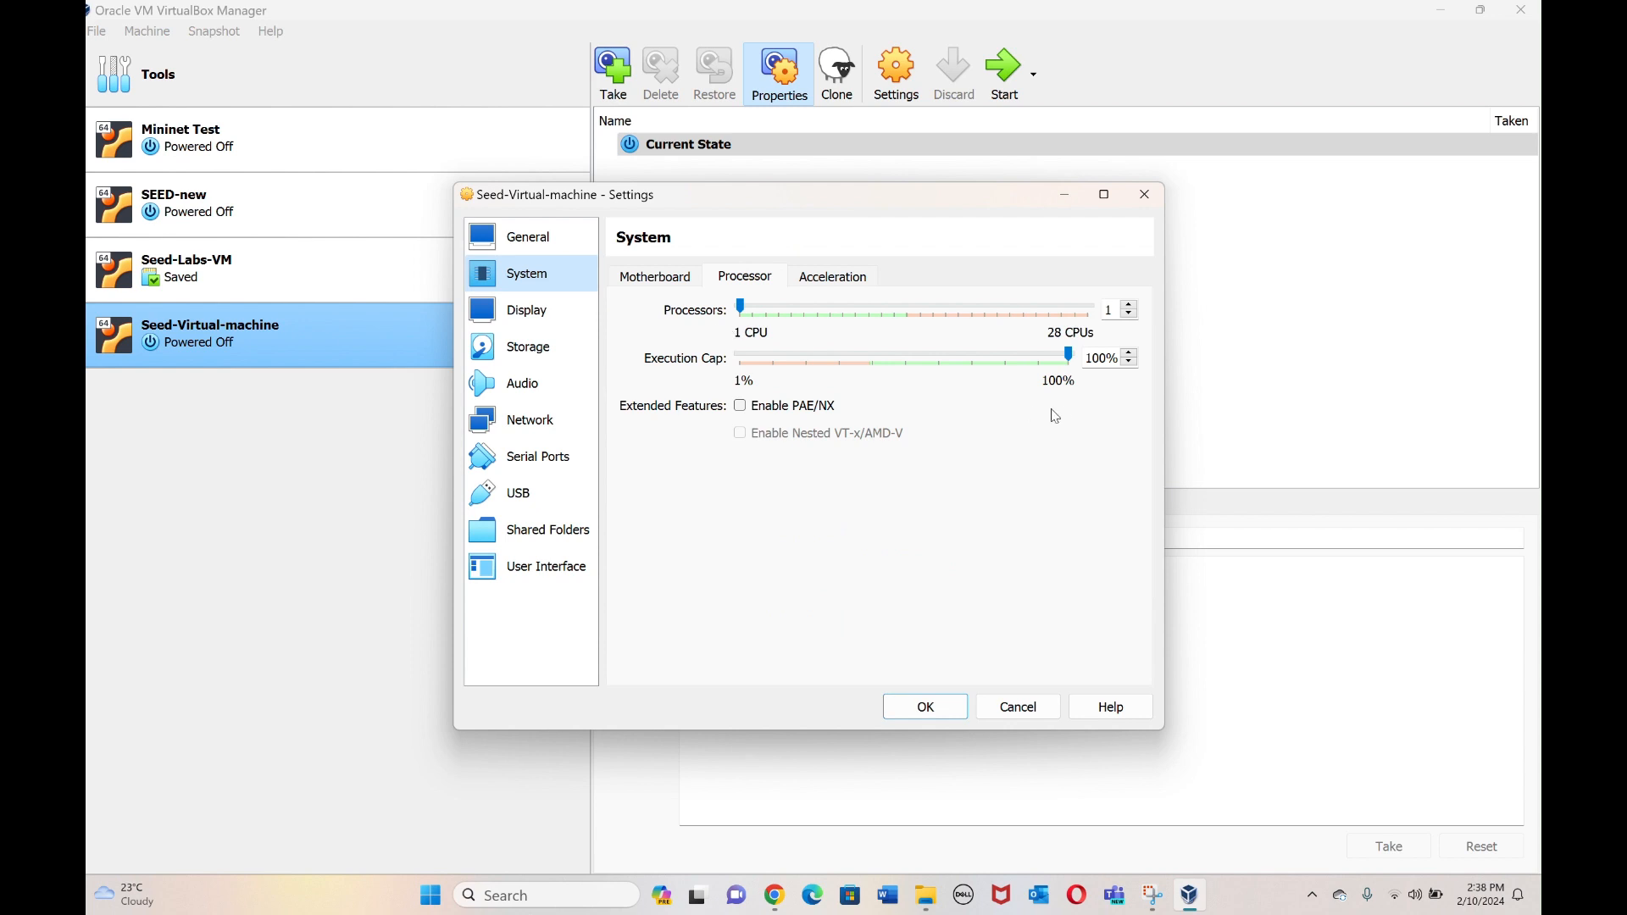
click(1130, 320)
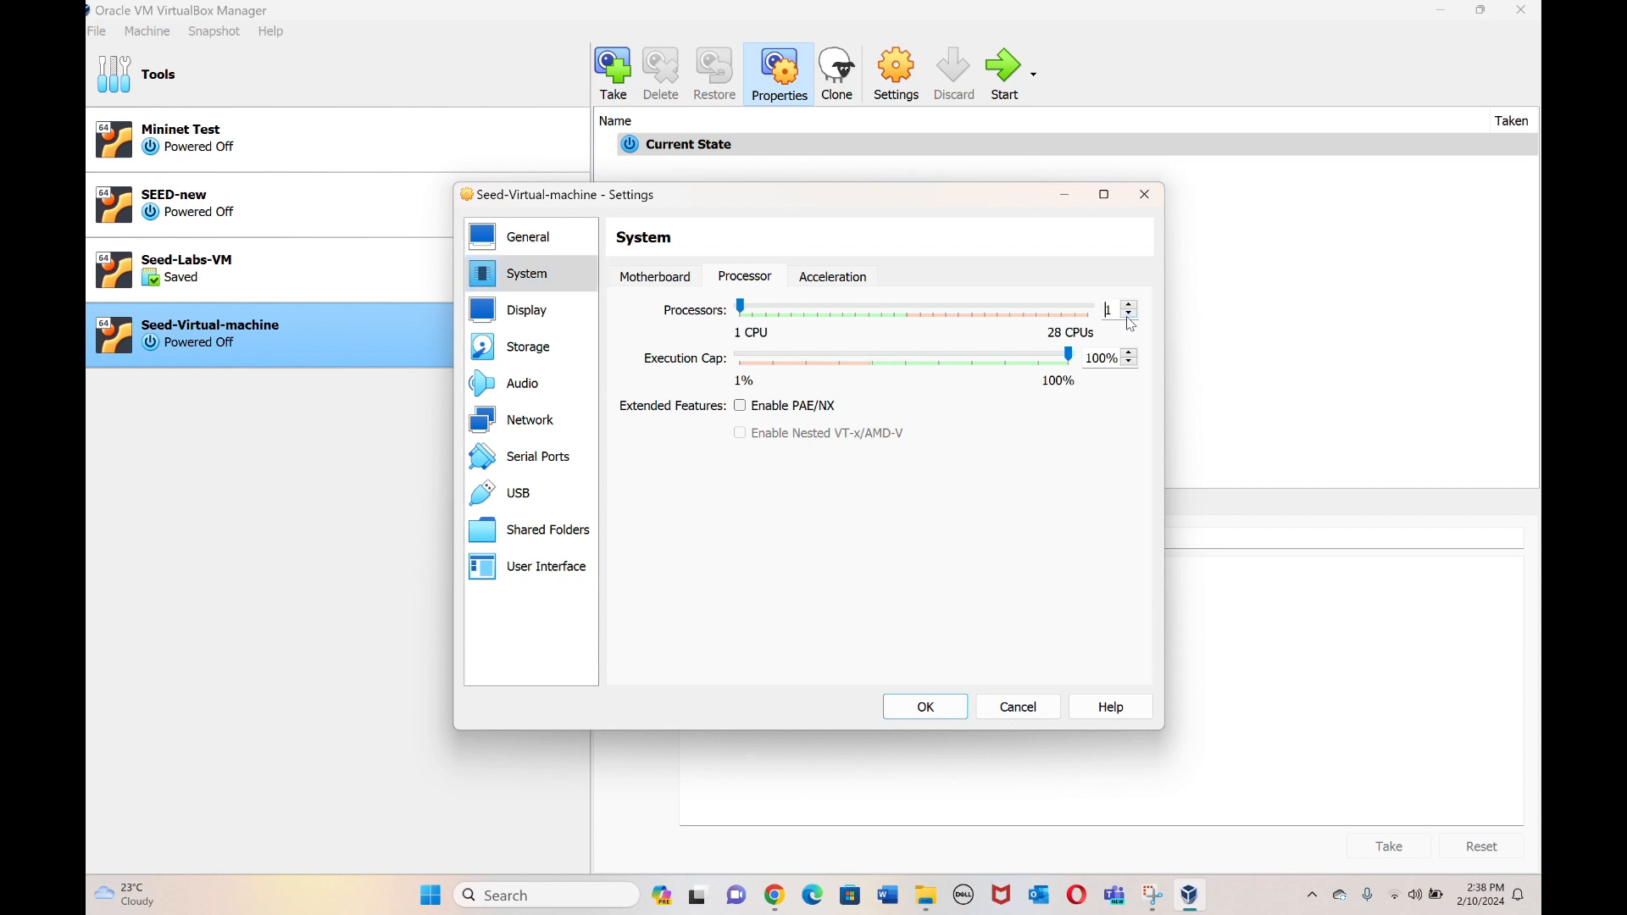
click(1130, 306)
click(1131, 306)
click(1131, 306)
key(Return)
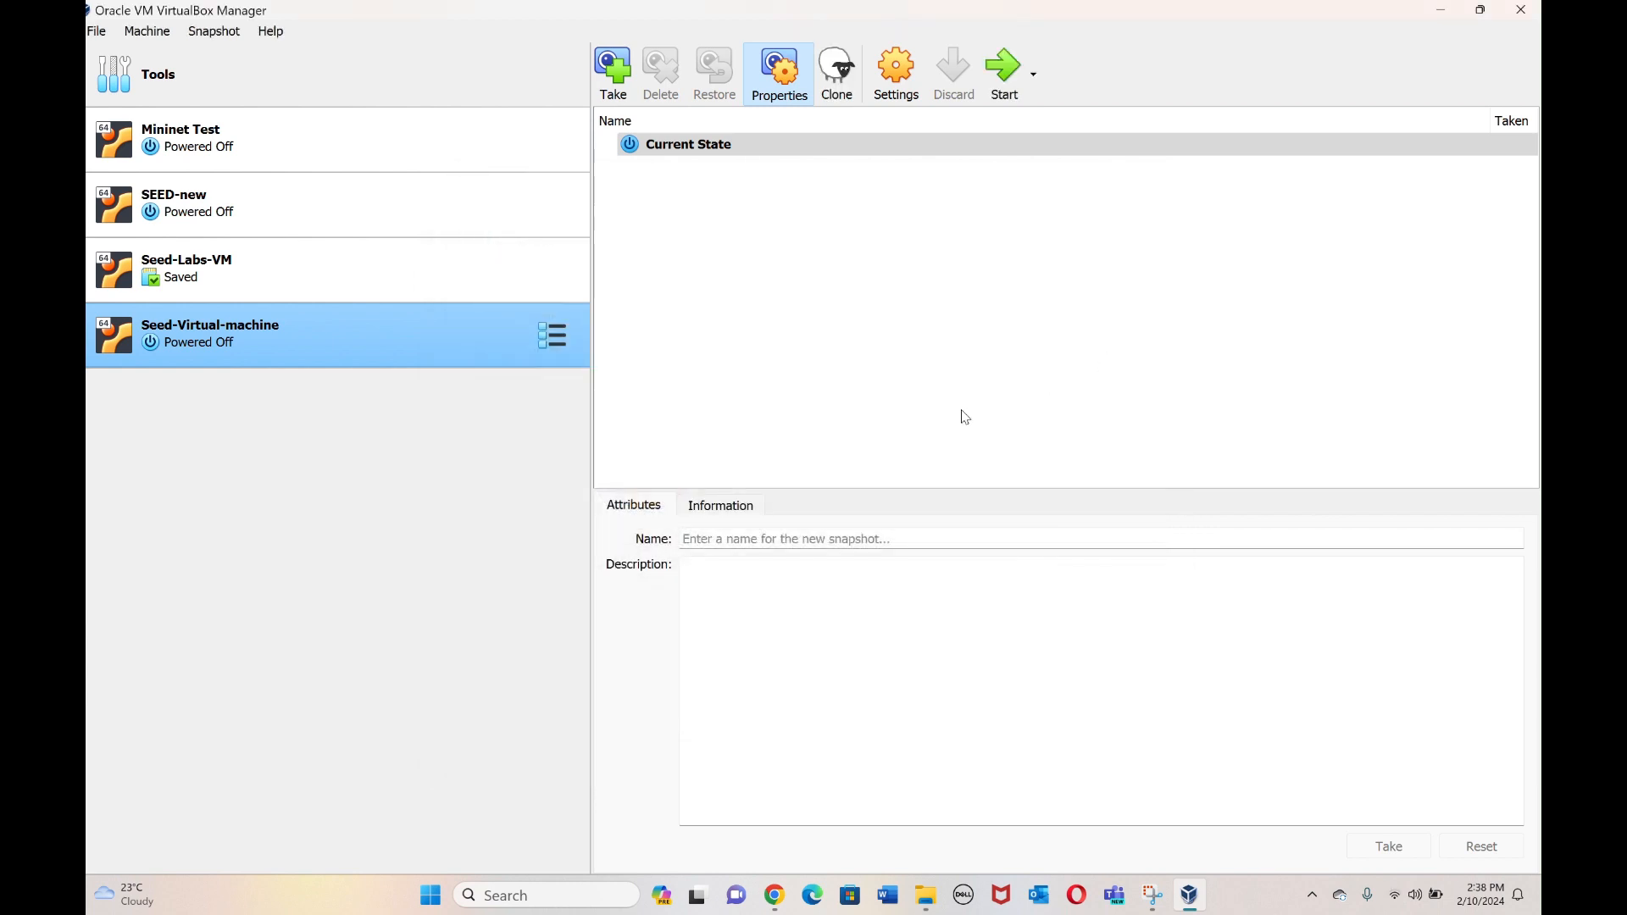
Reopen Seed-Virtual-machine's settings and enable PAE/NX under System > Processor.
right_click(451, 337)
click(476, 351)
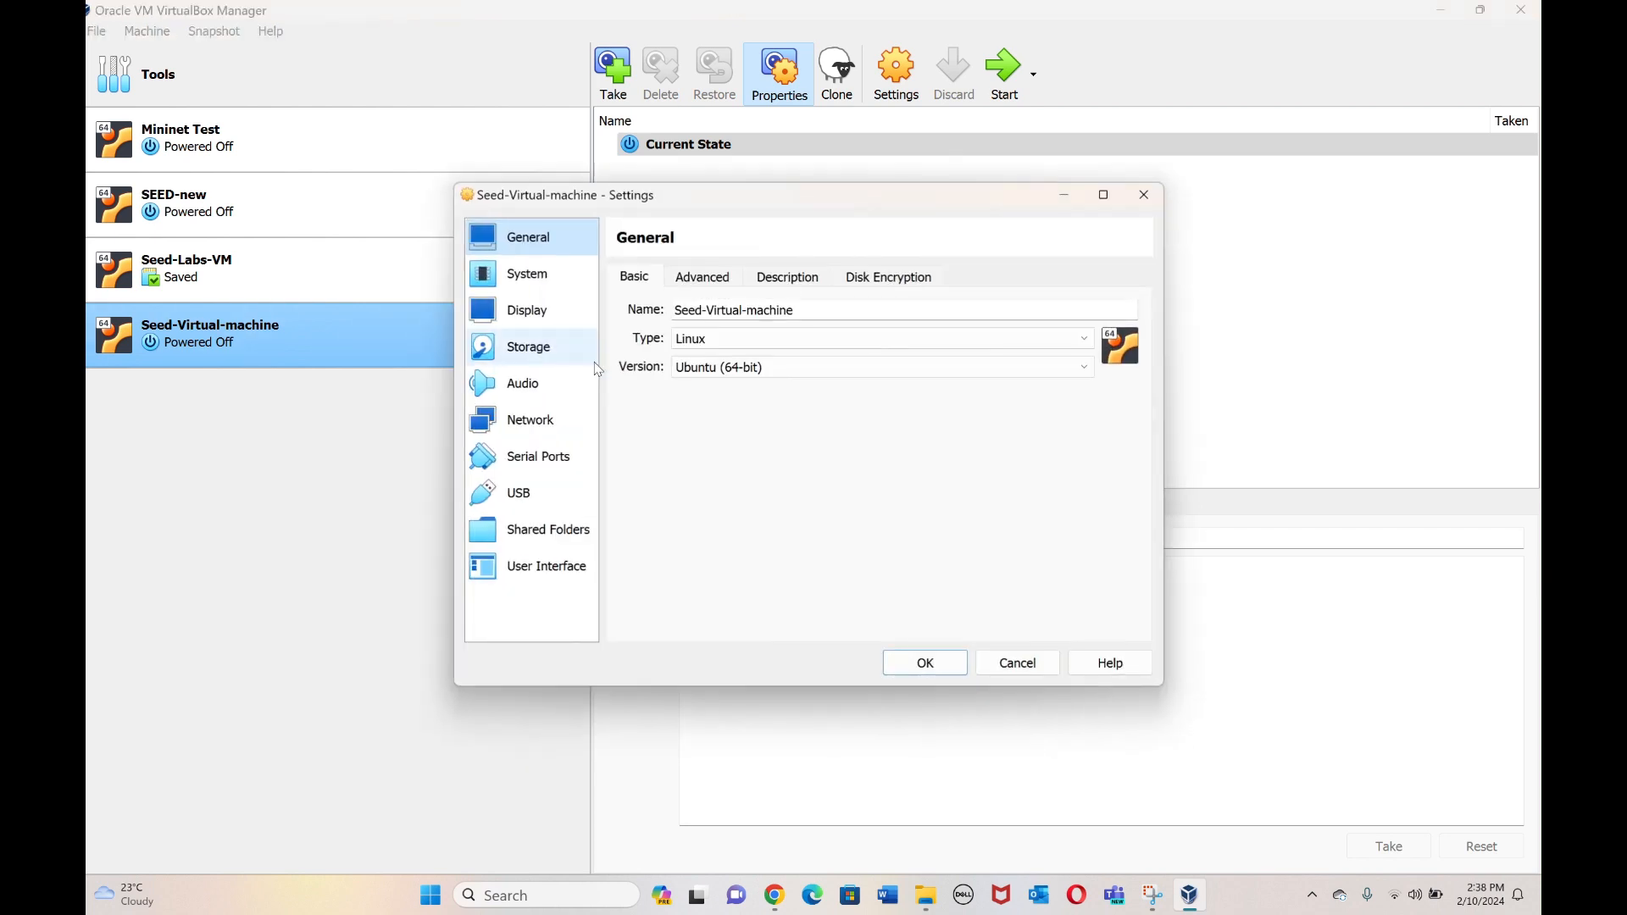
click(543, 282)
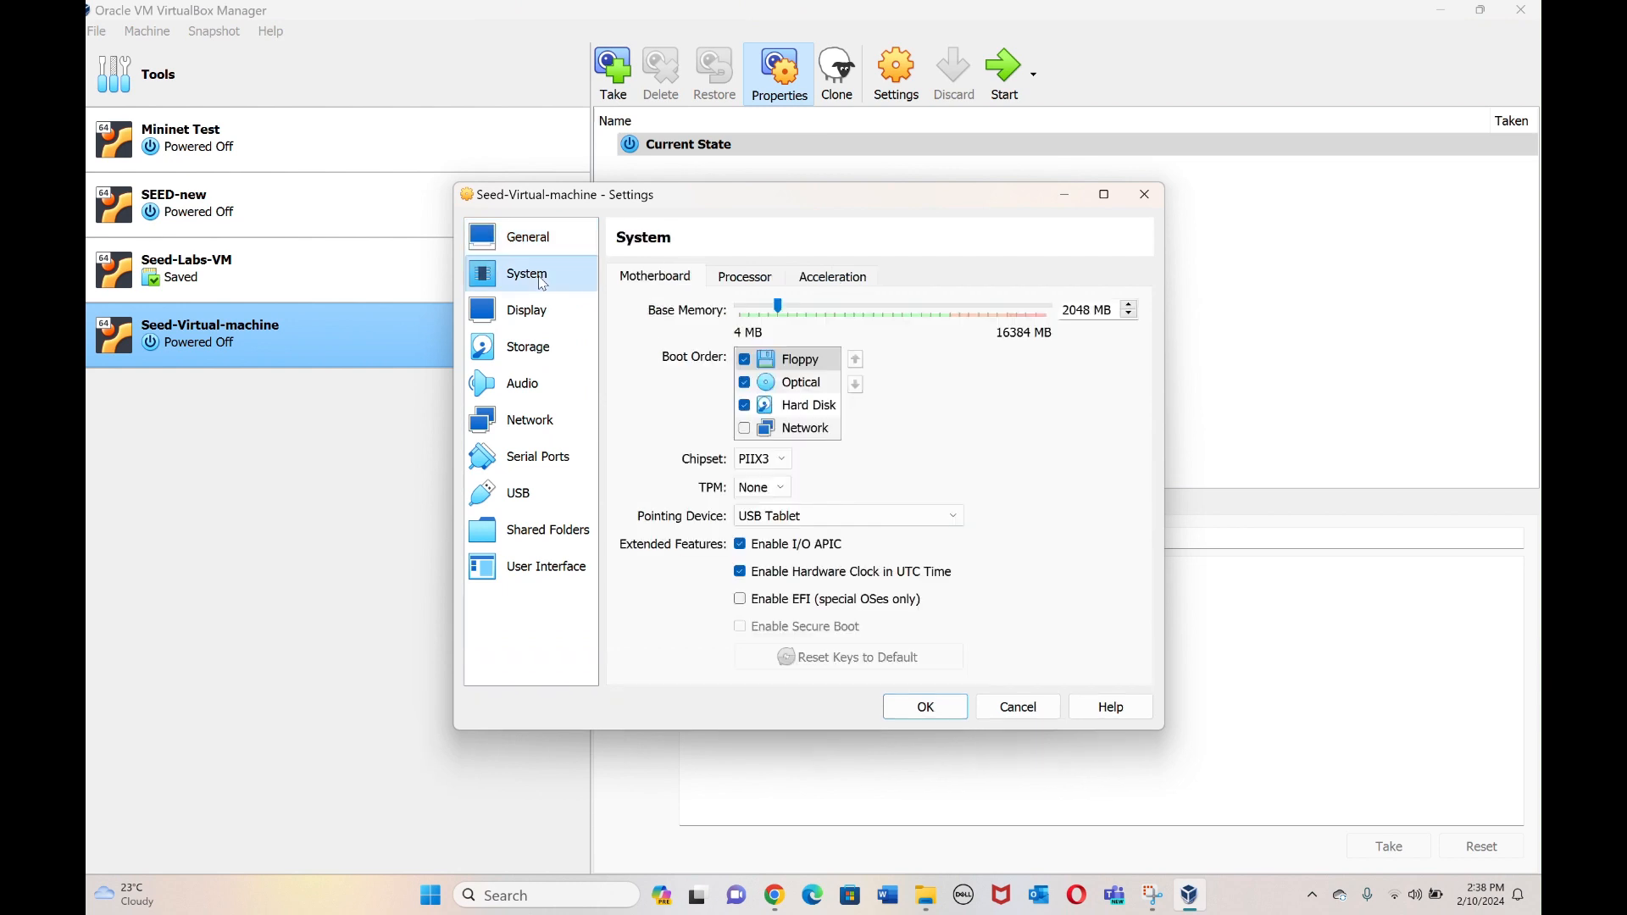
click(759, 282)
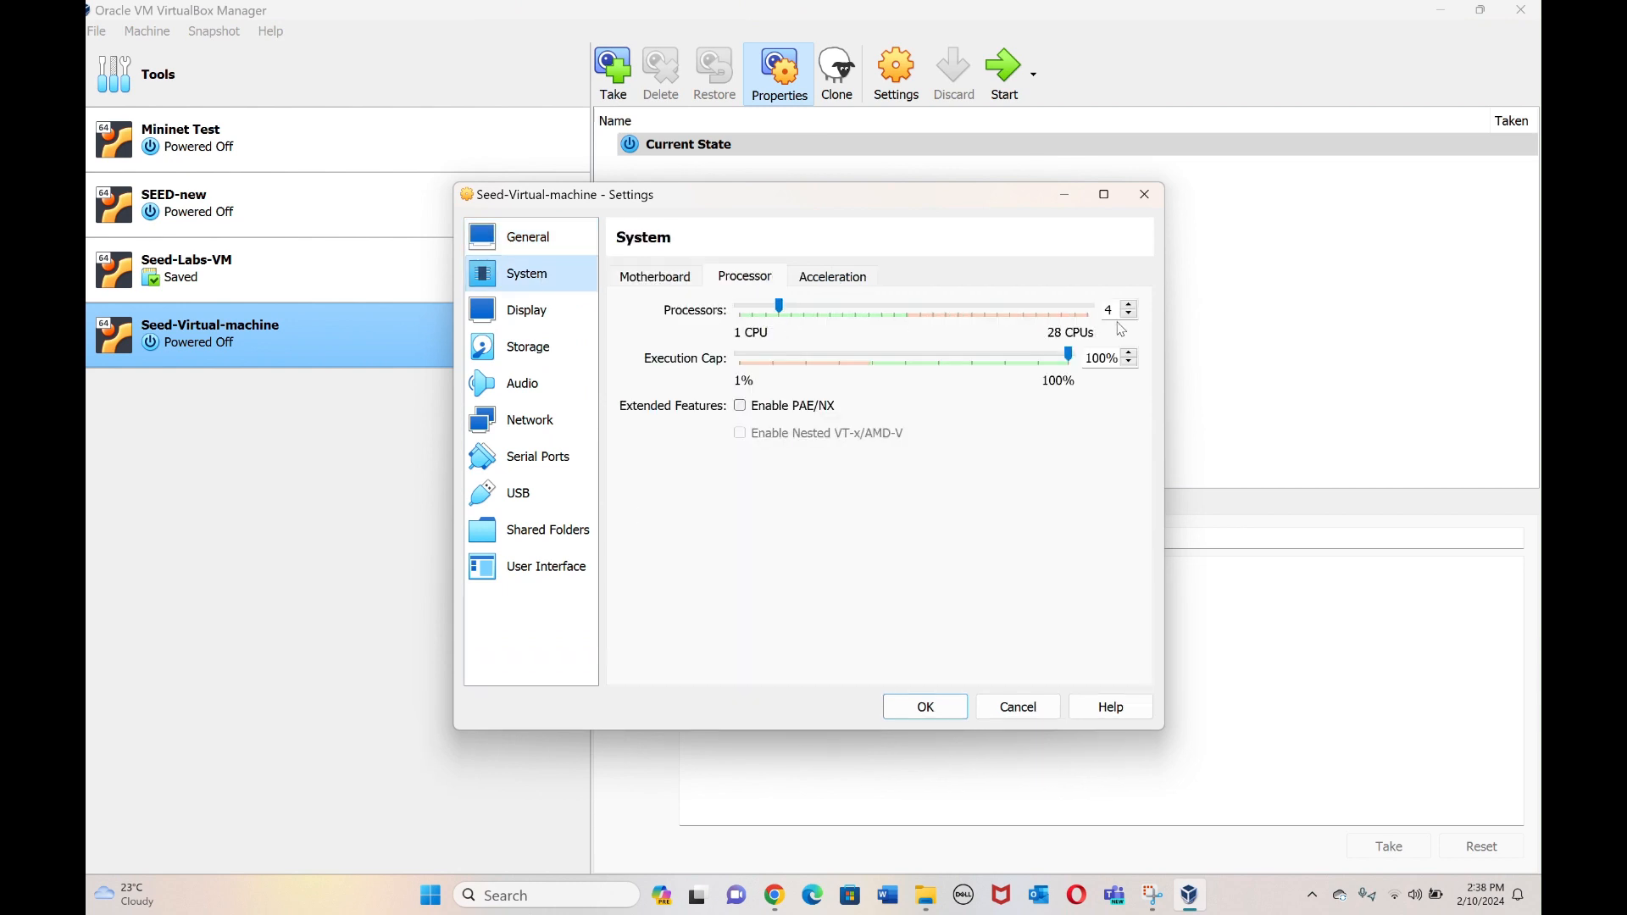
click(743, 408)
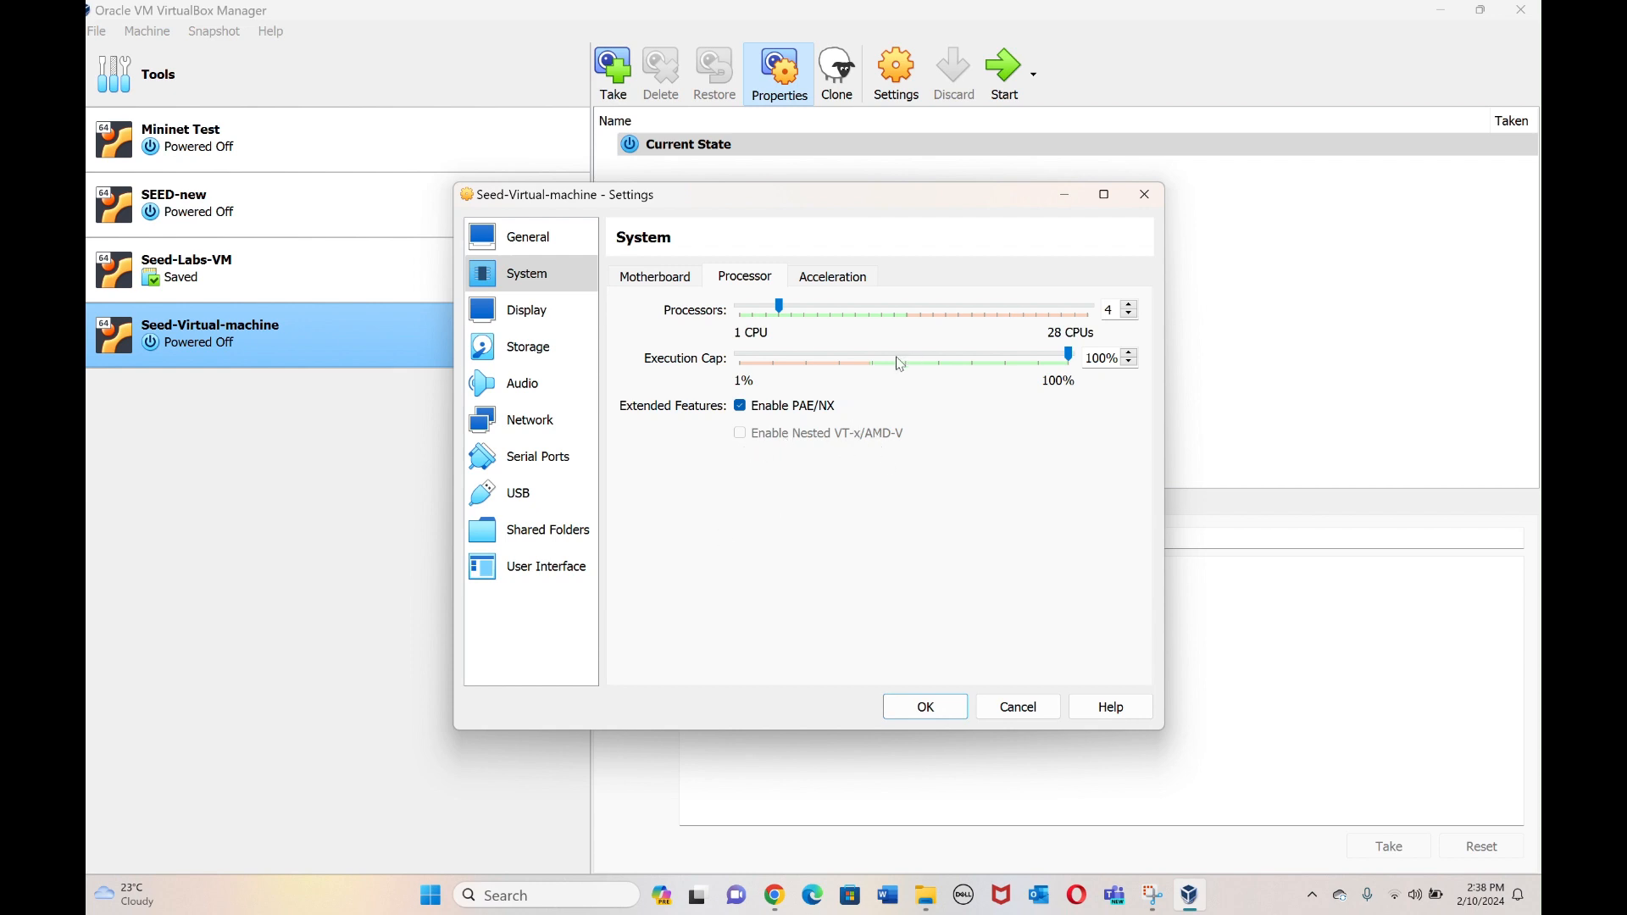
click(519, 326)
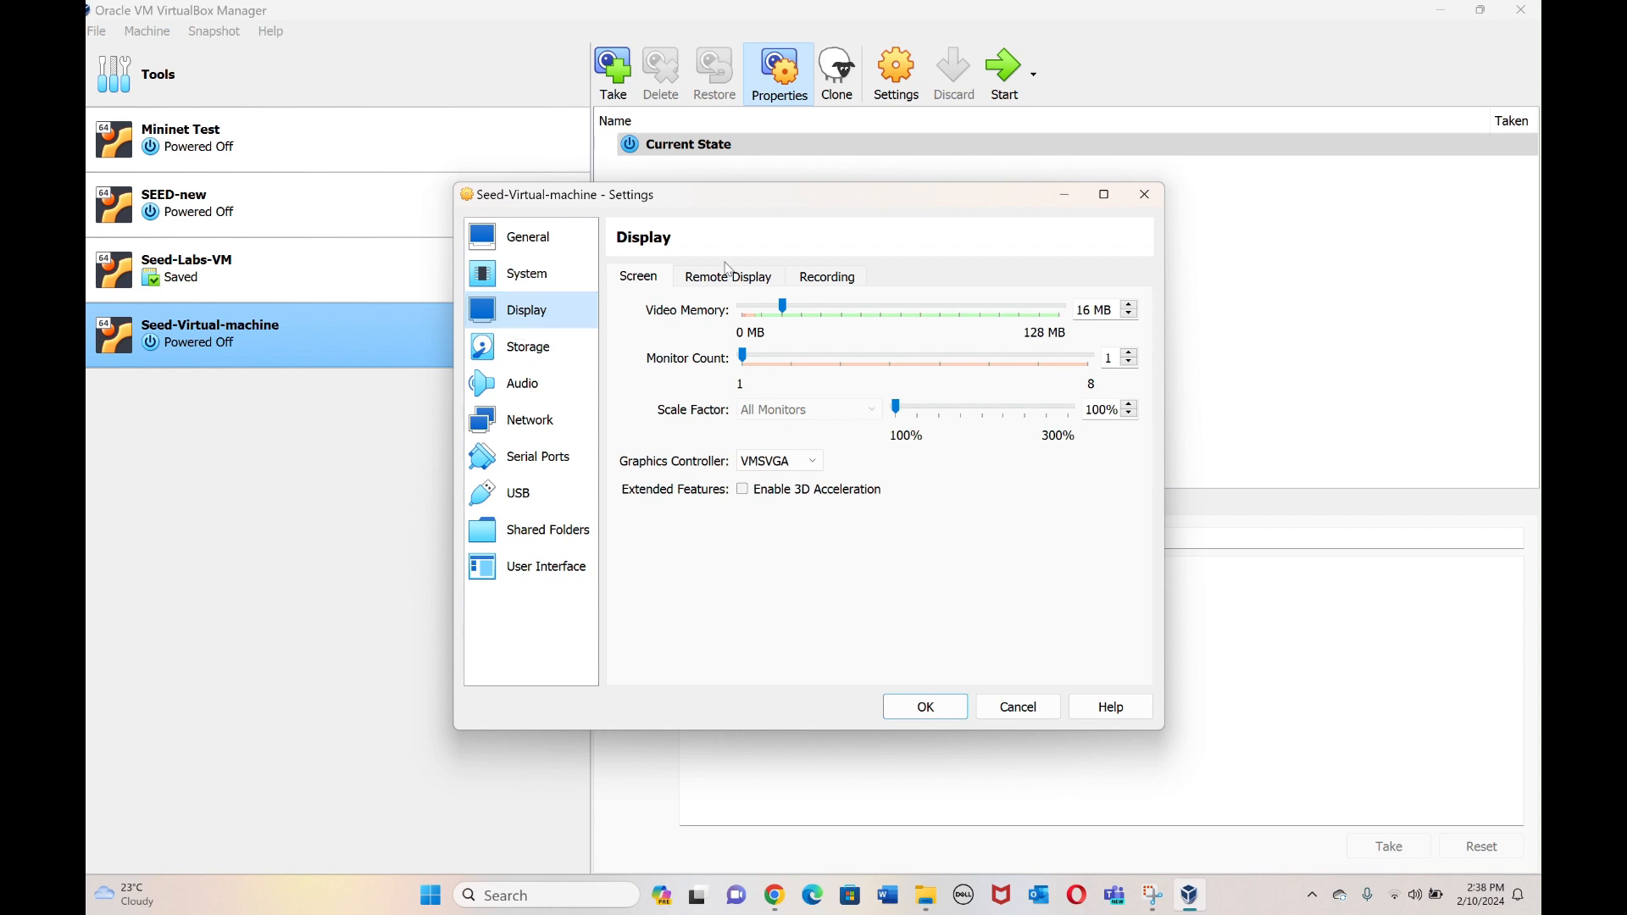
Set video memory to 128 MB, enable 3D acceleration, leave the network on NAT, and save.
drag(789, 312, 1061, 311)
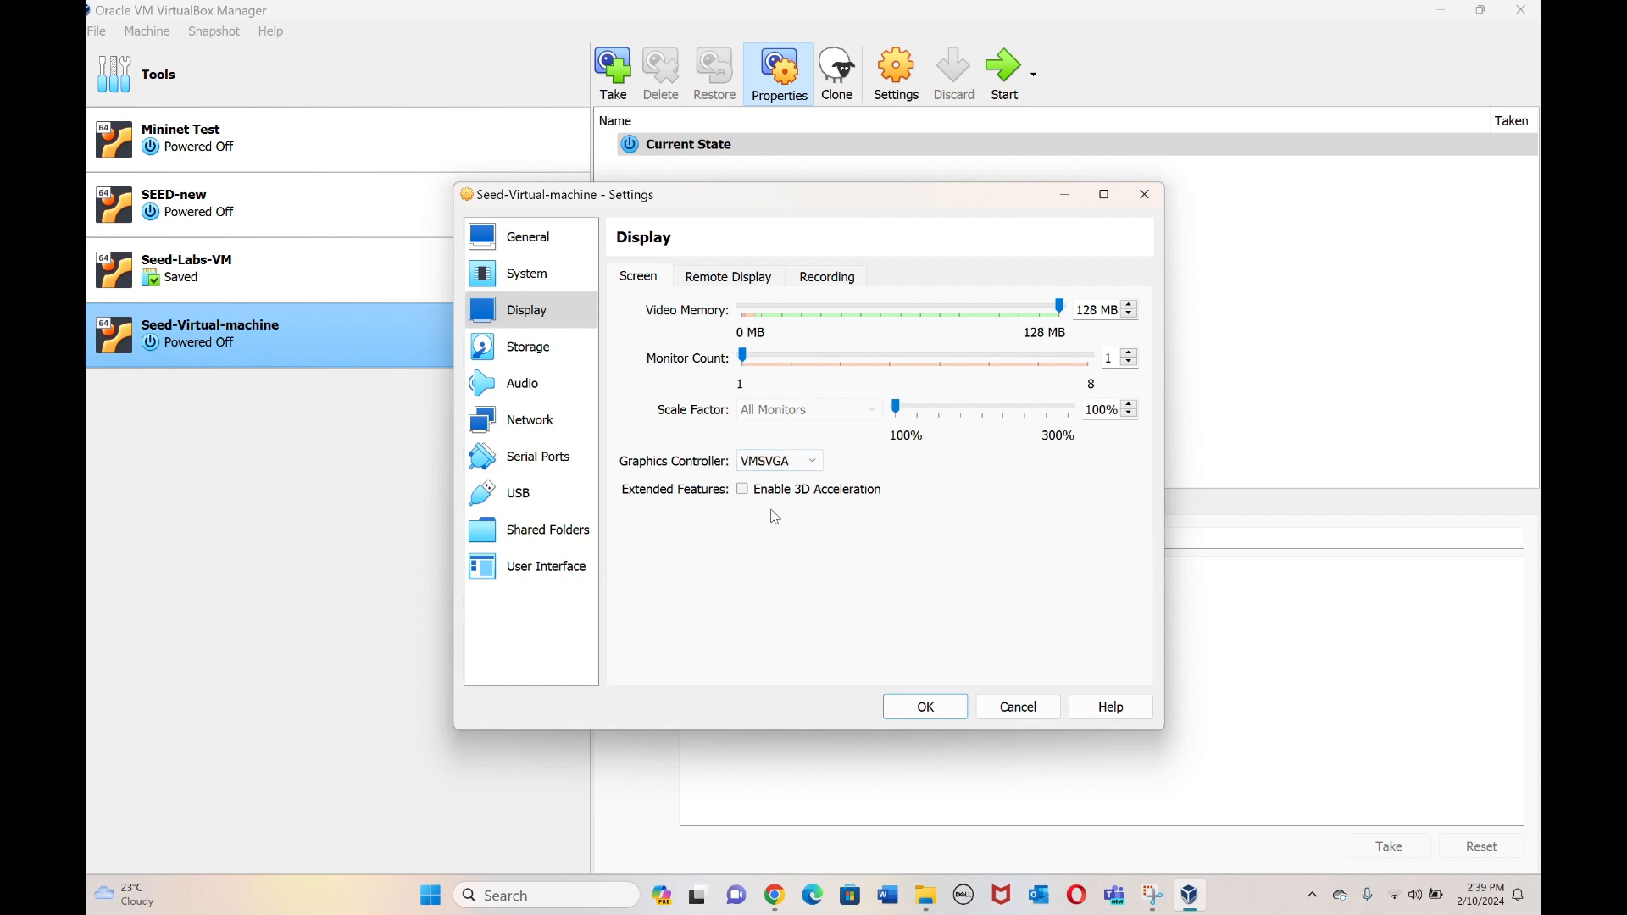
click(744, 489)
click(547, 423)
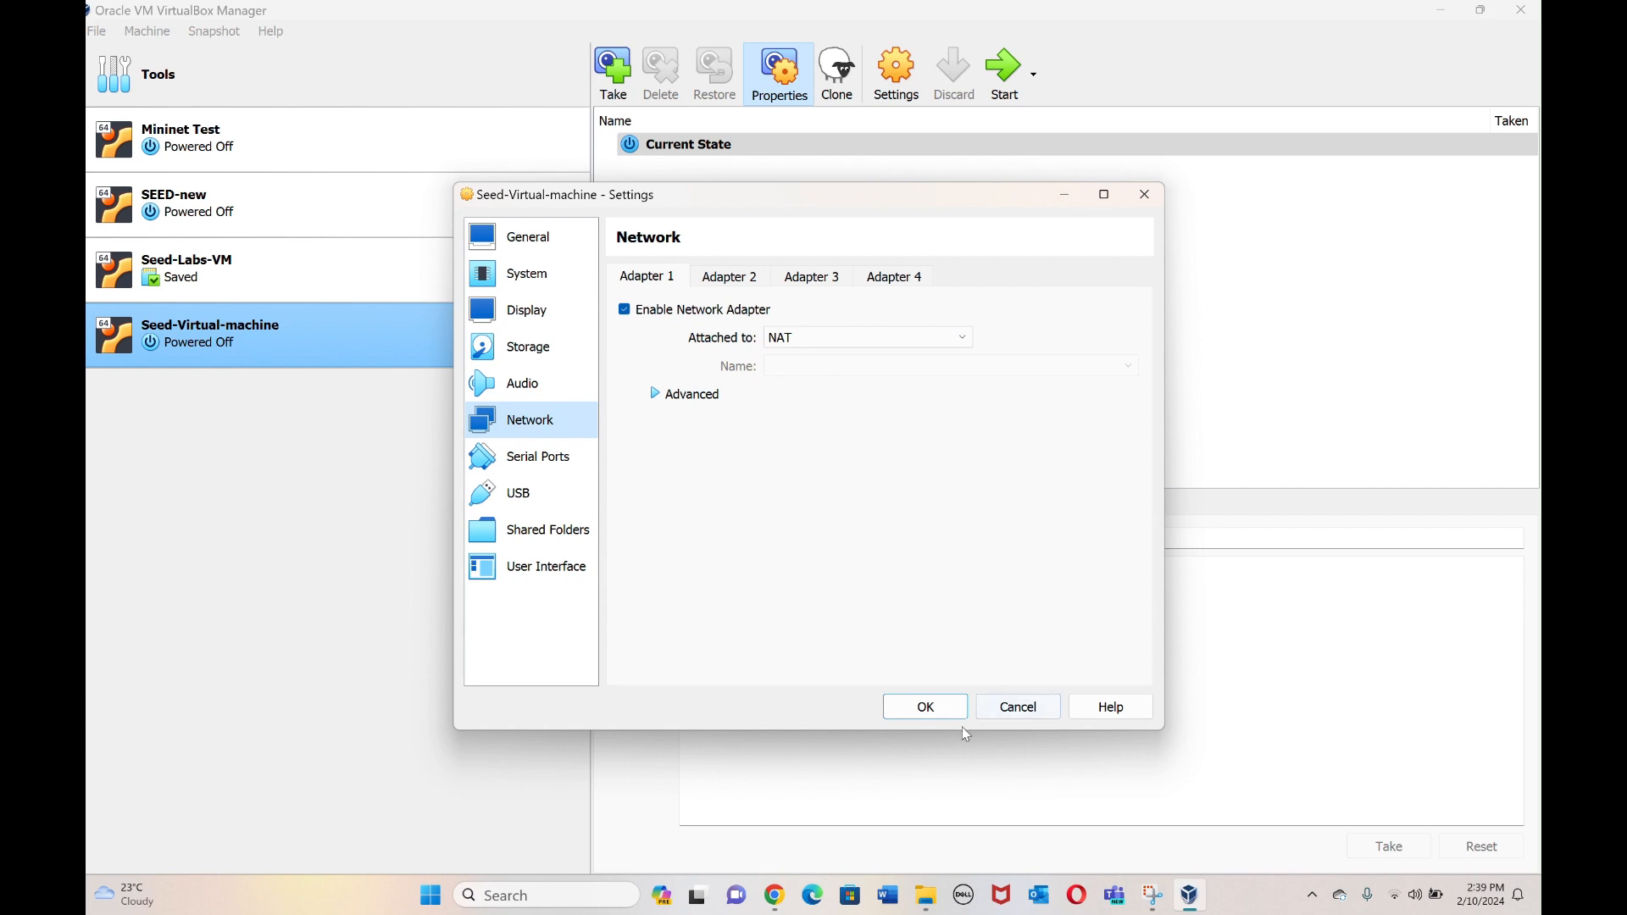
click(946, 710)
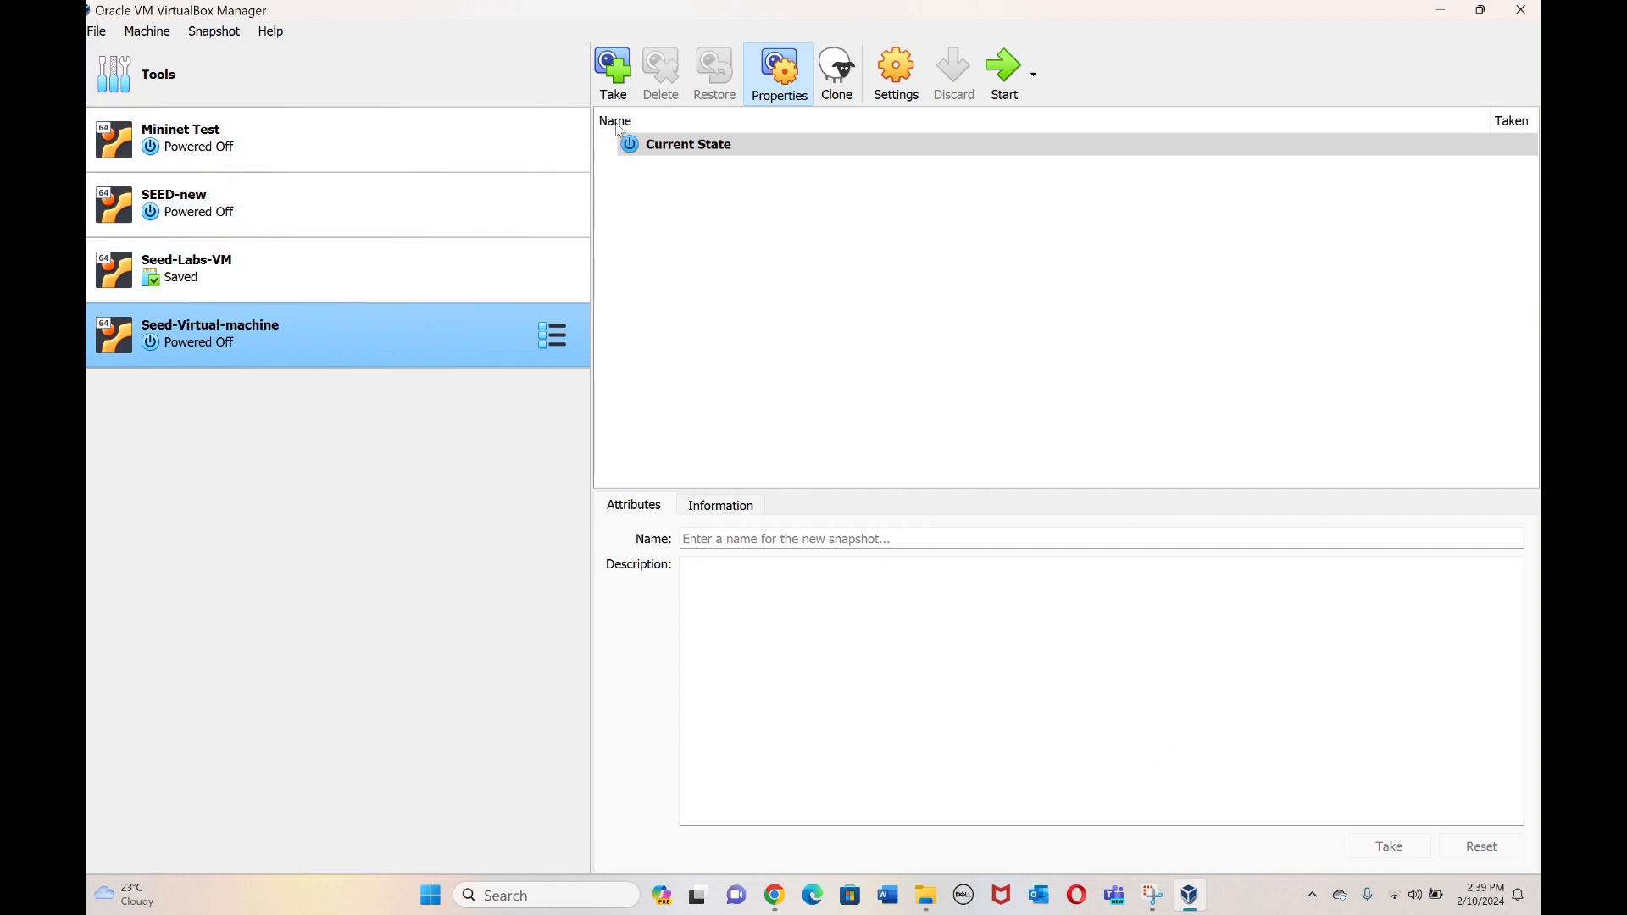
Try a snapshot named 'backup', dismiss its error notice, and start Seed-Virtual-machine.
click(625, 73)
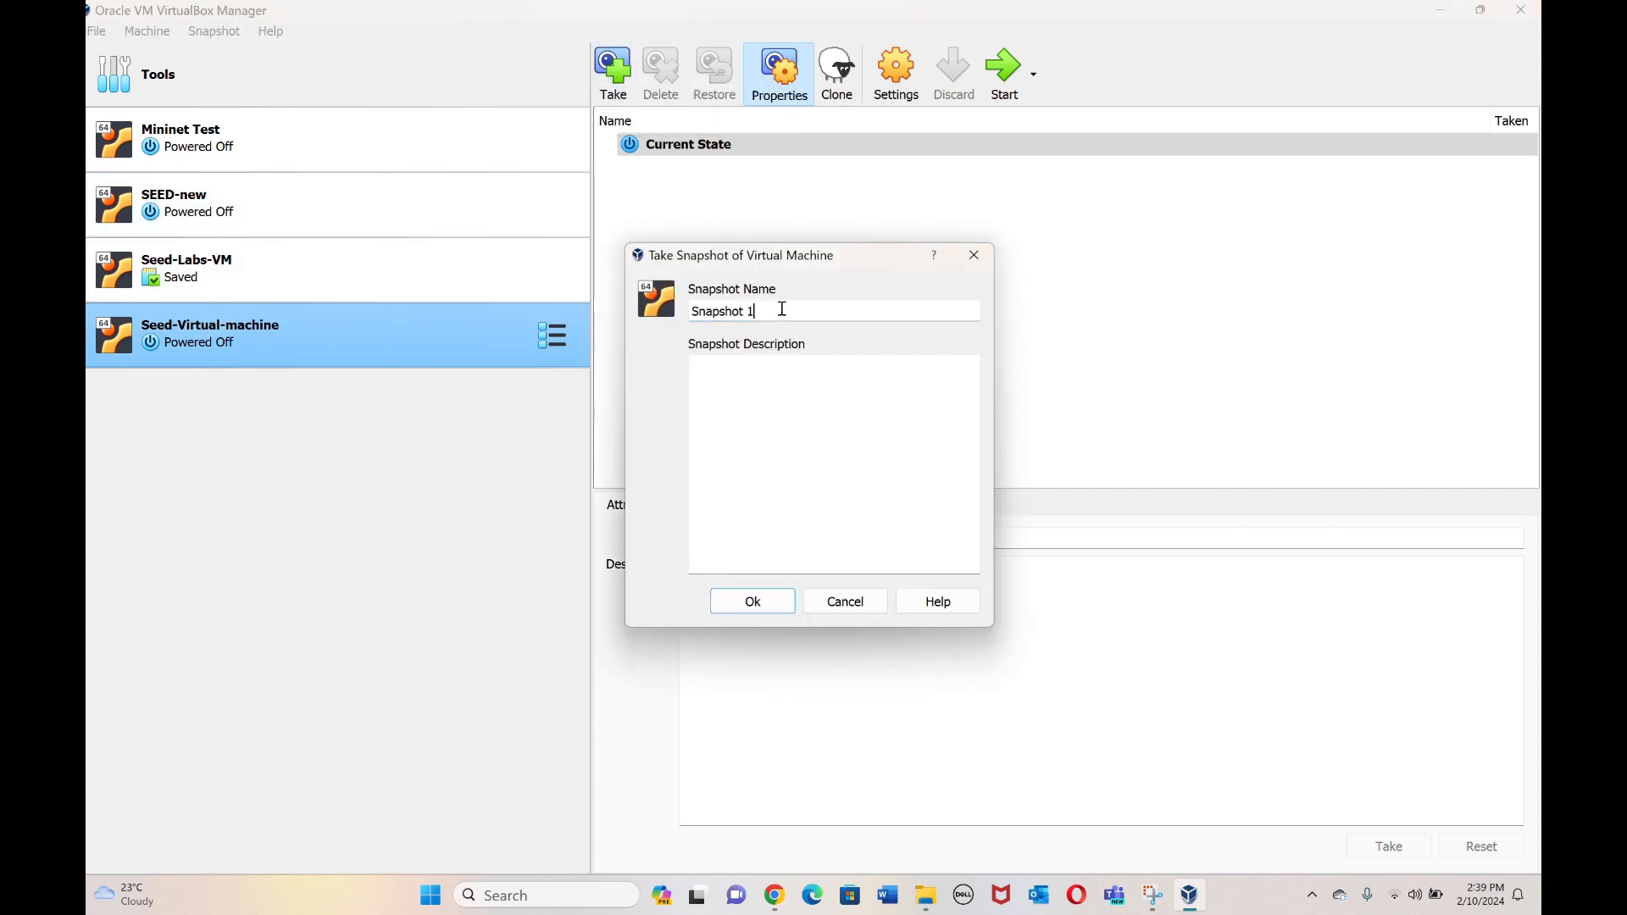
key(BackSpace)
key(BackSpace)
key(BackSpace)
key(BackSpace)
key(BackSpace)
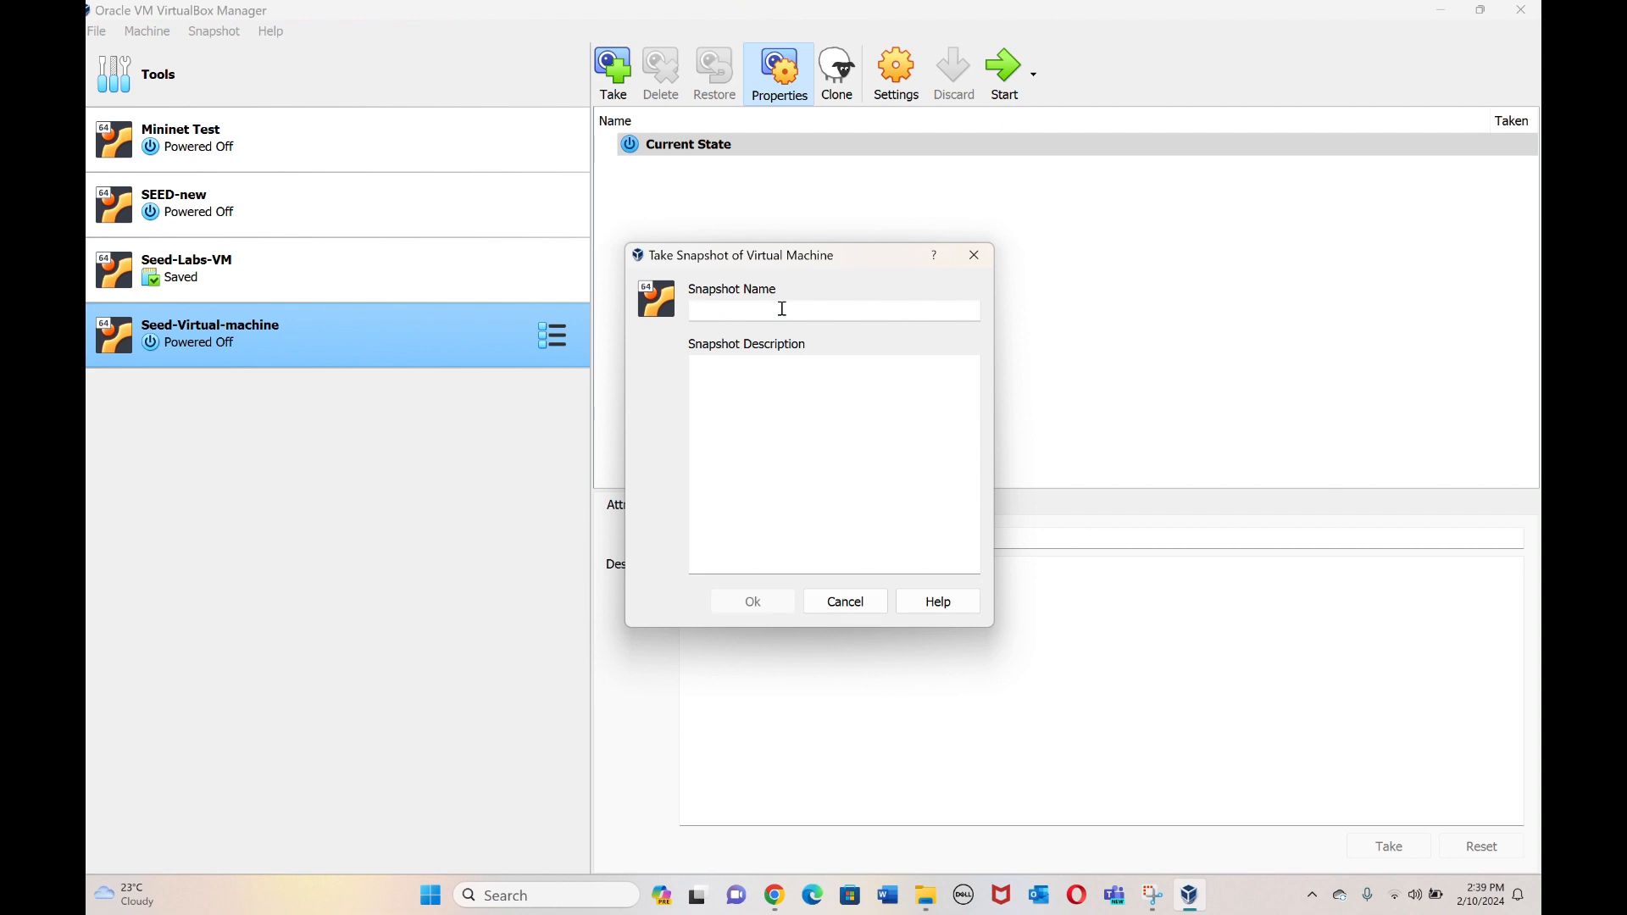
text(S)
key(BackSpace)
key(BackSpace)
text(backup)
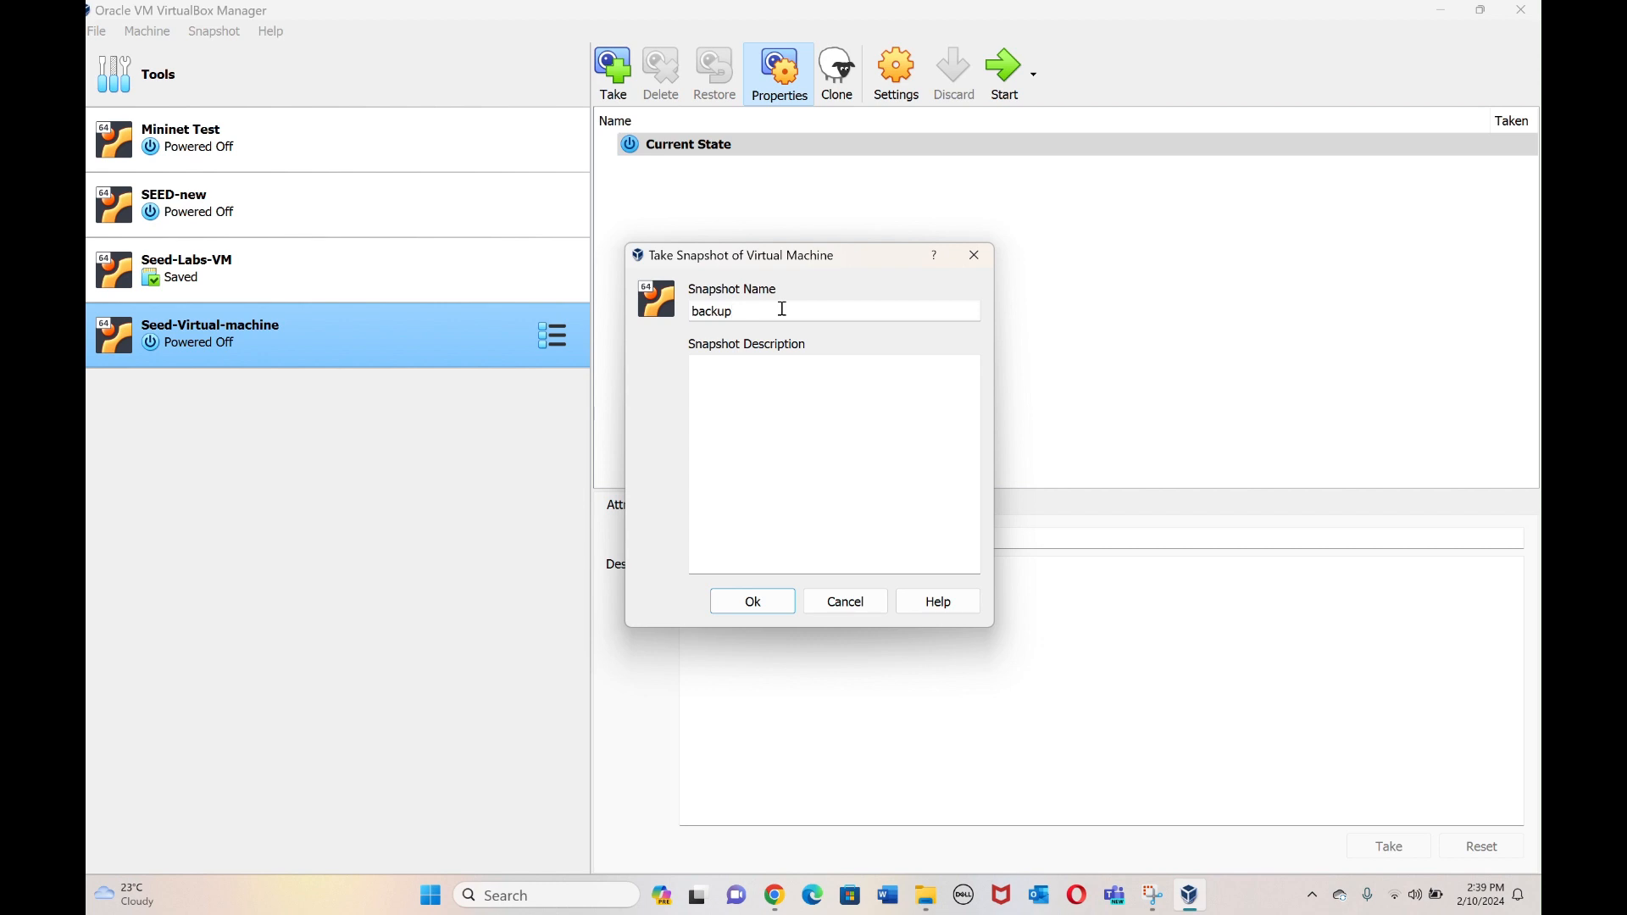
click(775, 605)
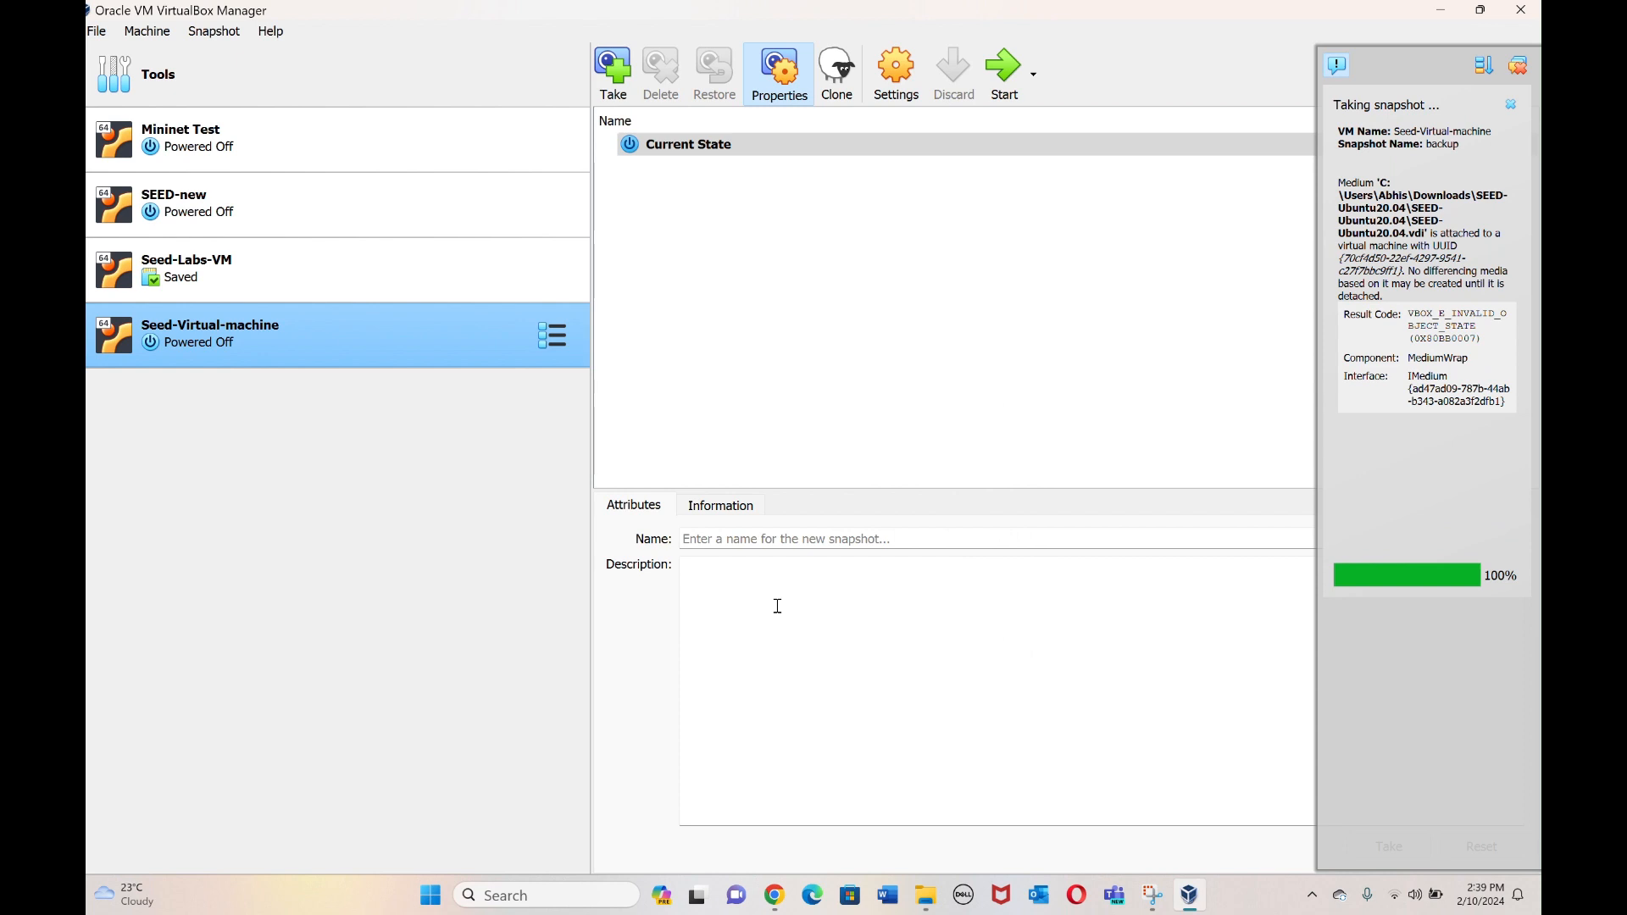
click(1518, 71)
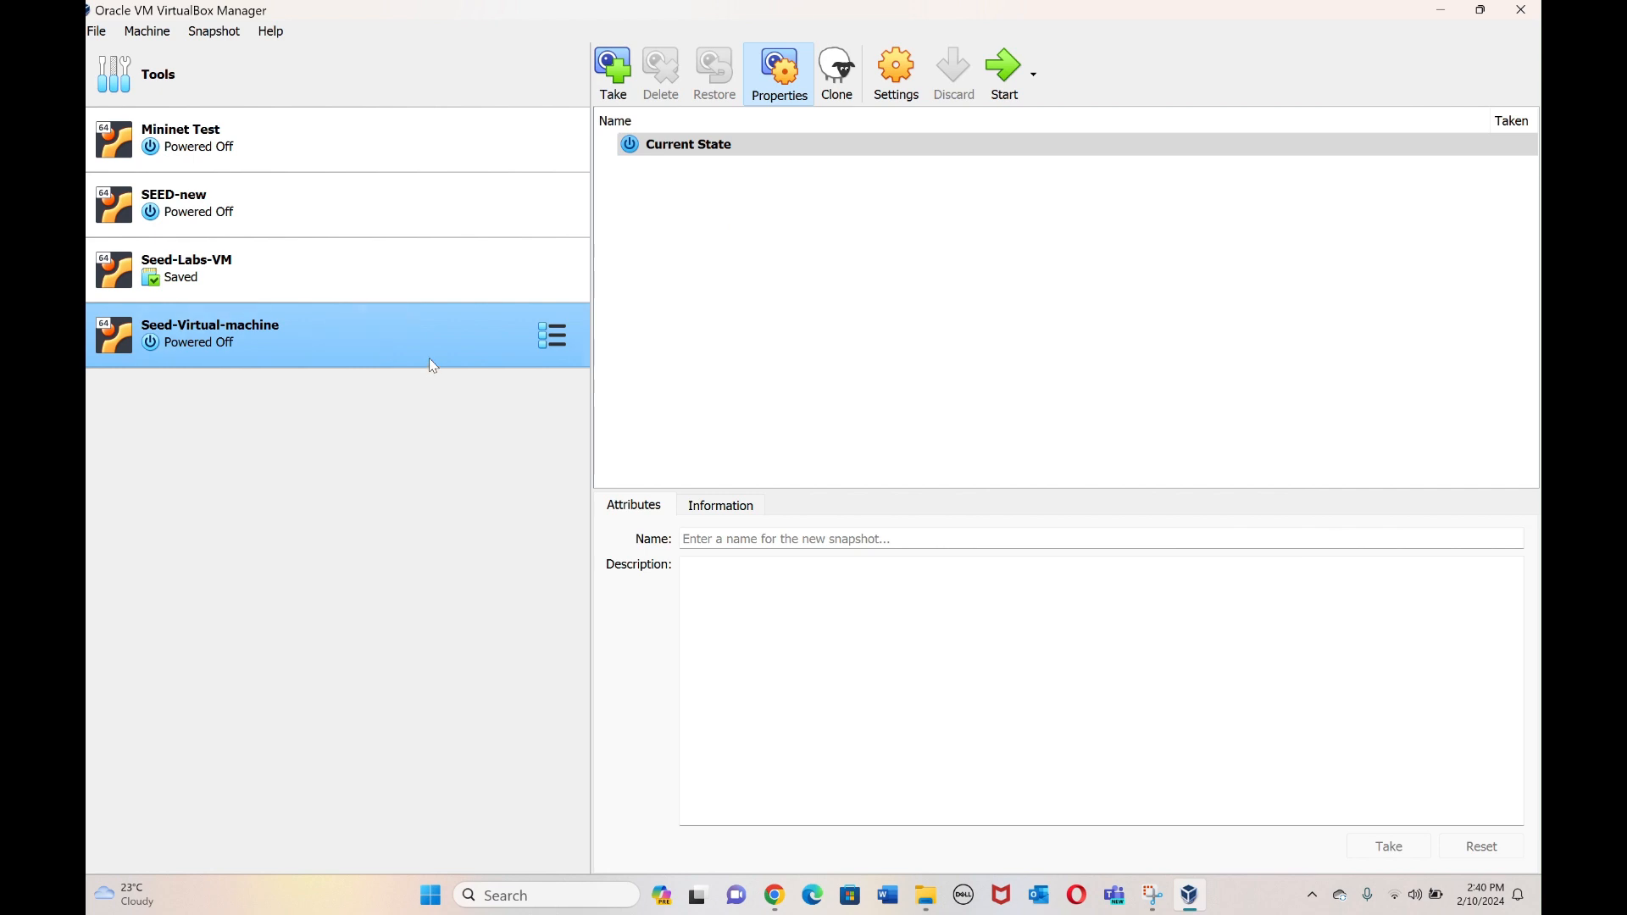
click(1002, 67)
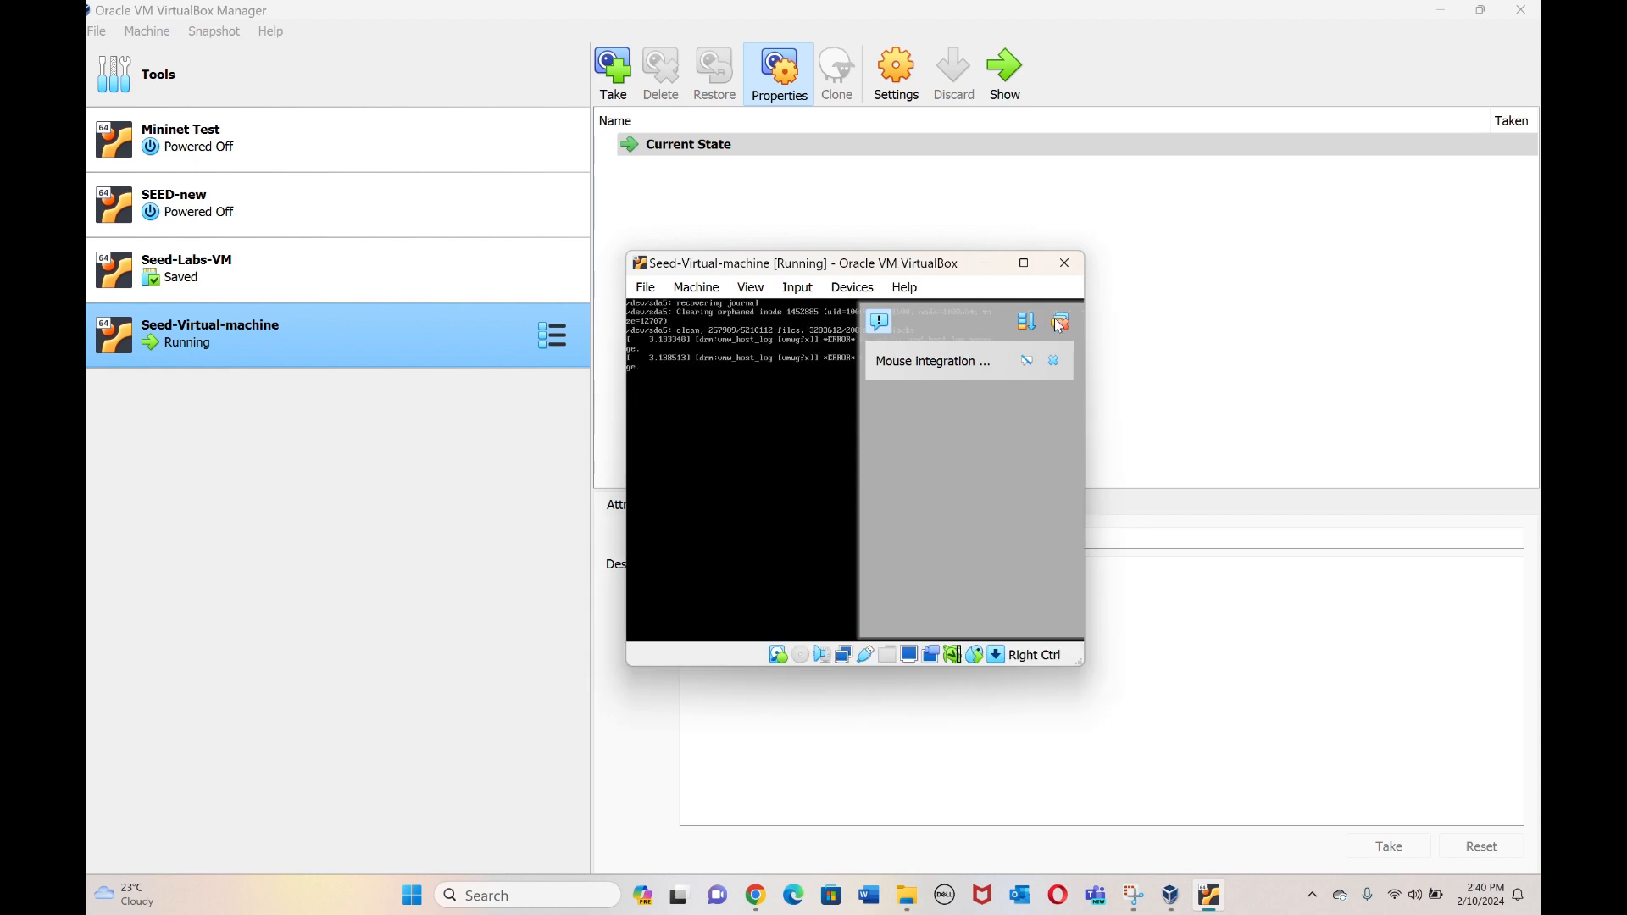
Dismiss the mouse notice, log in as SEED with the account password, and maximize the VM window.
click(1060, 326)
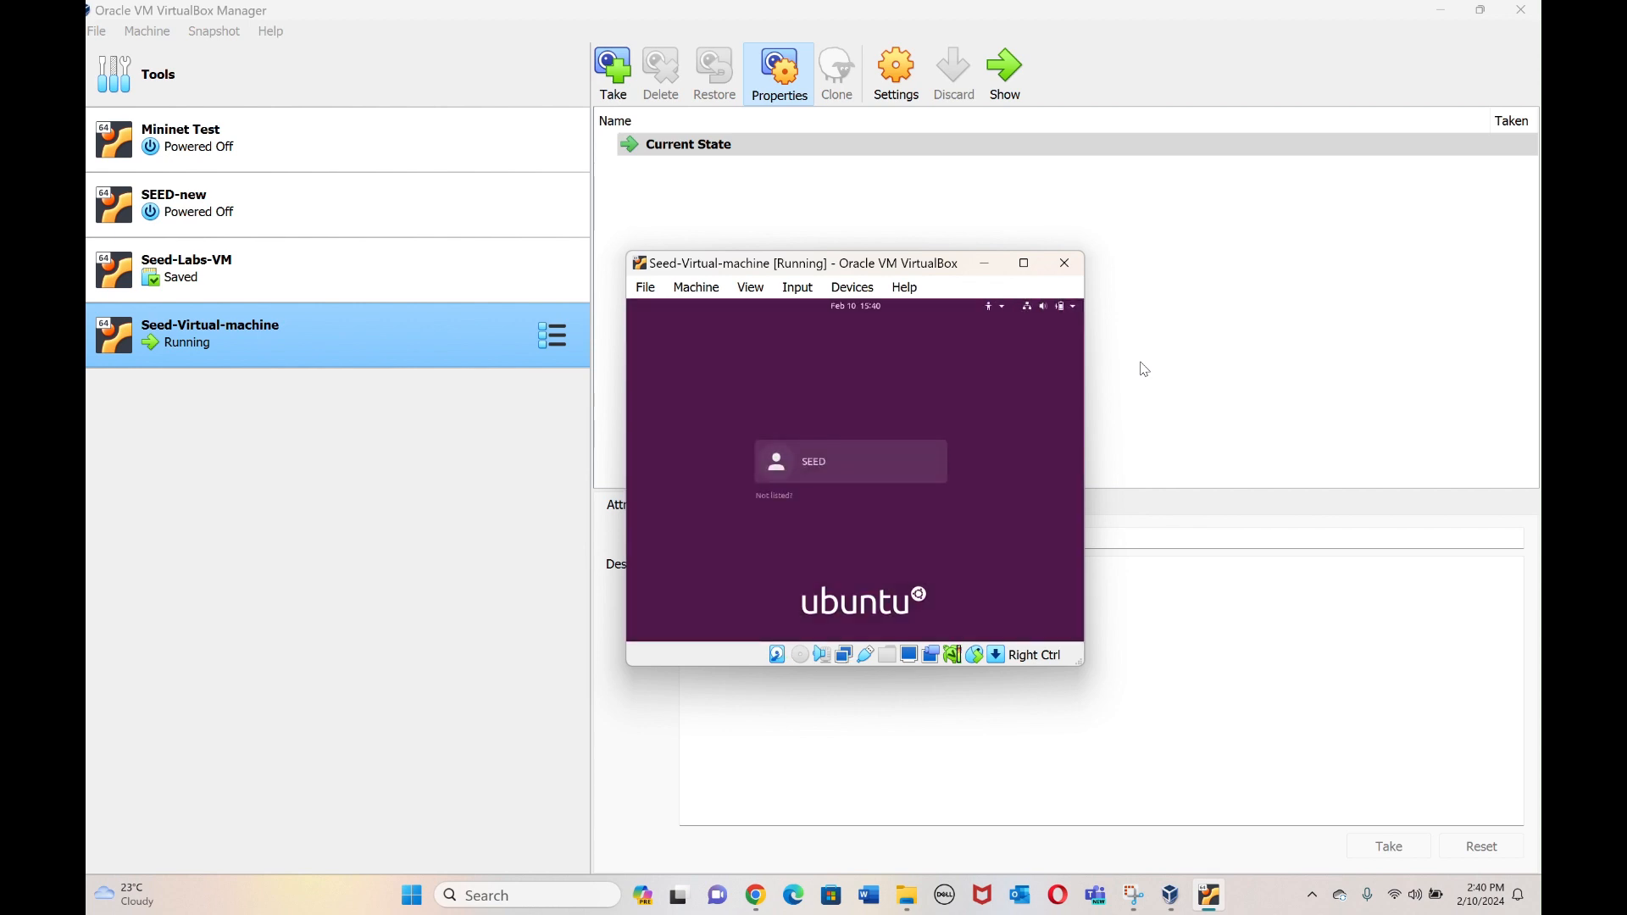
click(840, 474)
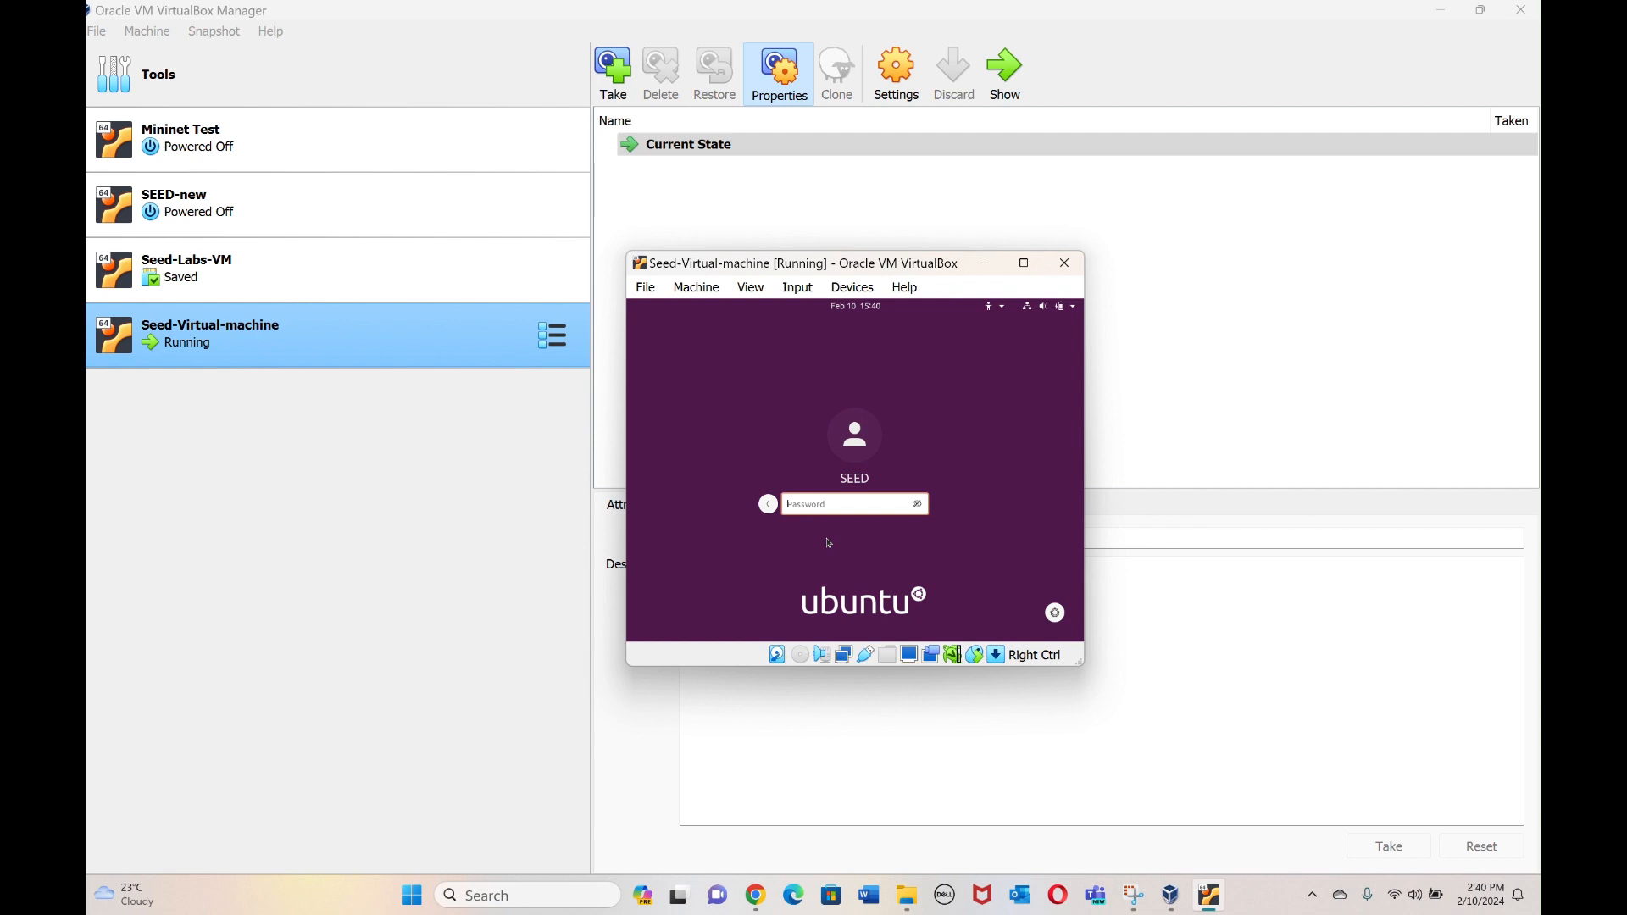
text(dee)
key(Return)
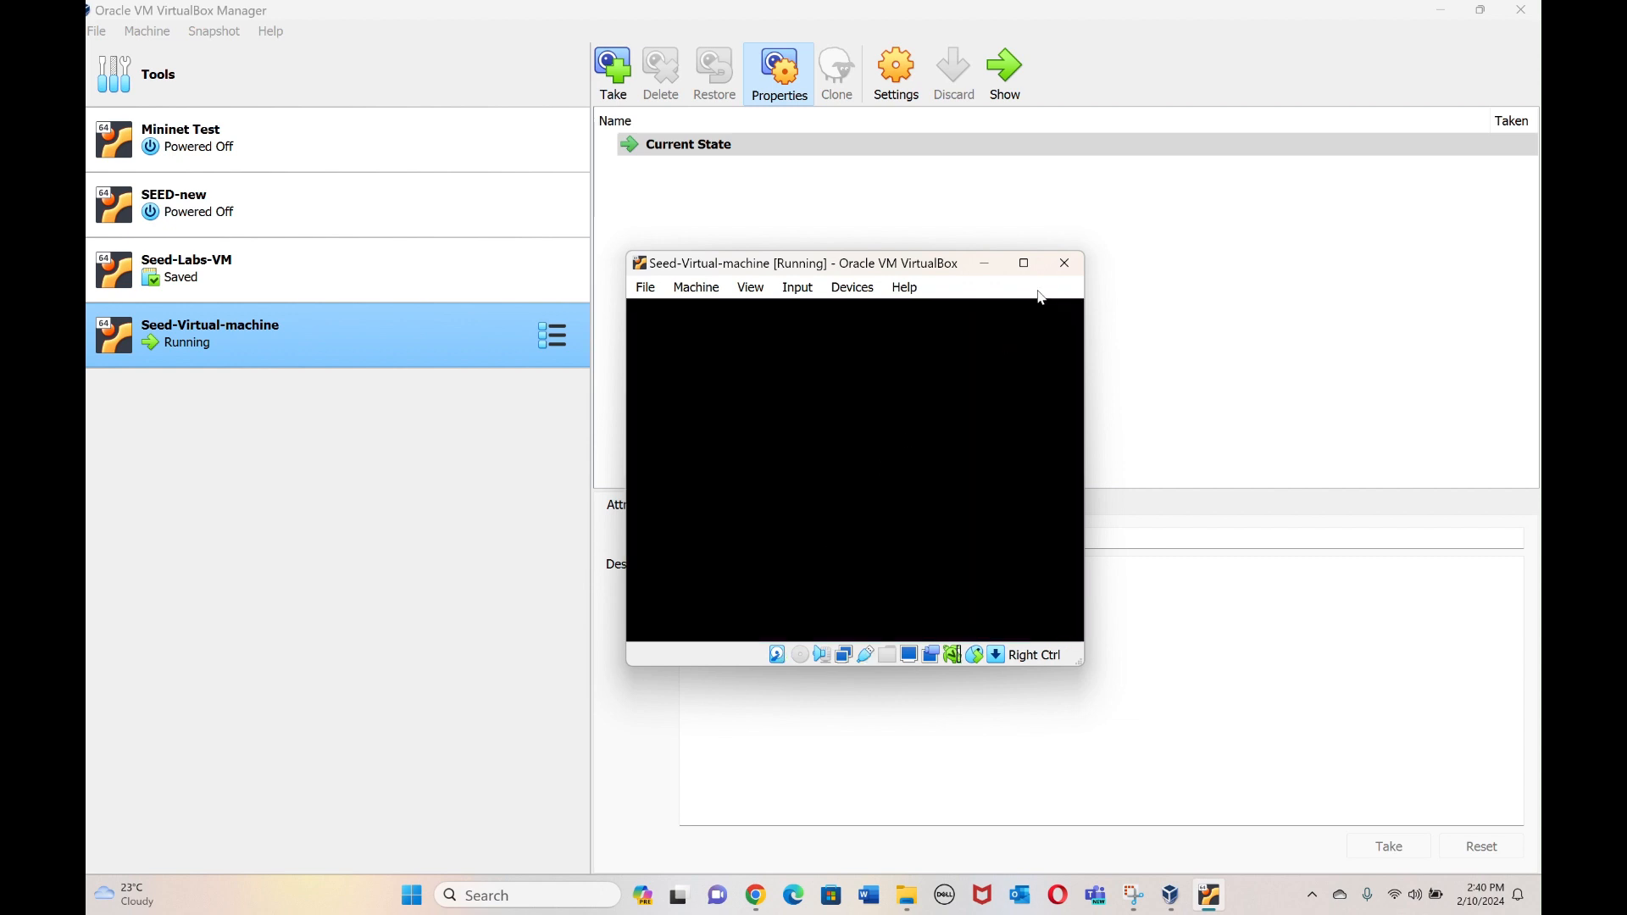
click(1025, 265)
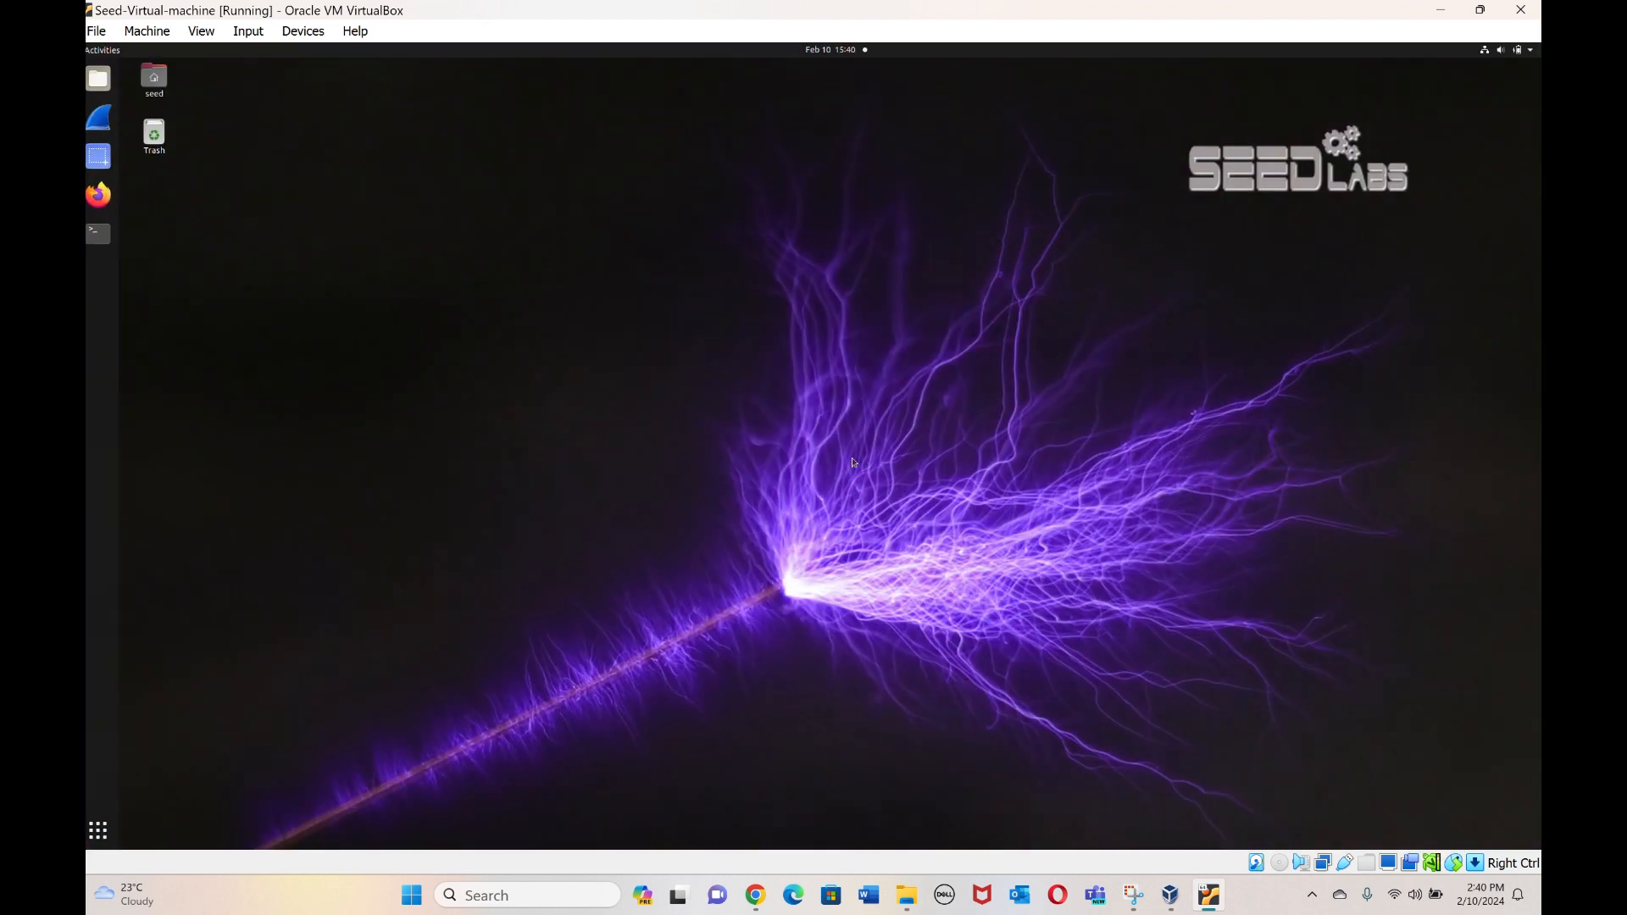
Set the Ubuntu guest display scale to 200% in Settings and keep the changes.
click(1529, 50)
click(1401, 154)
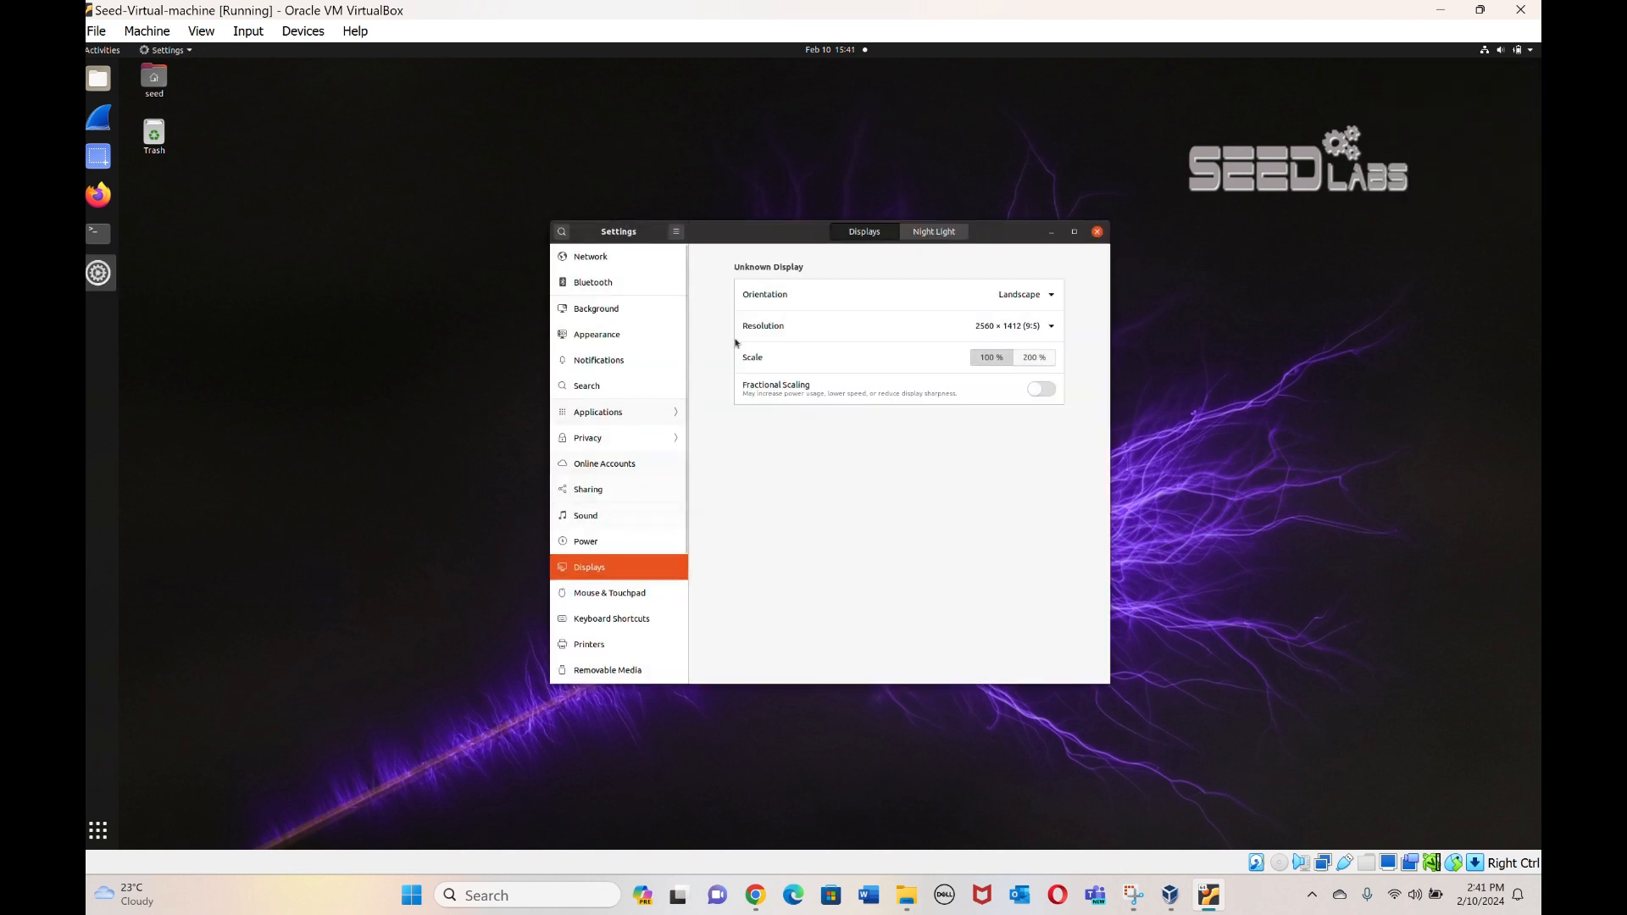
click(1030, 362)
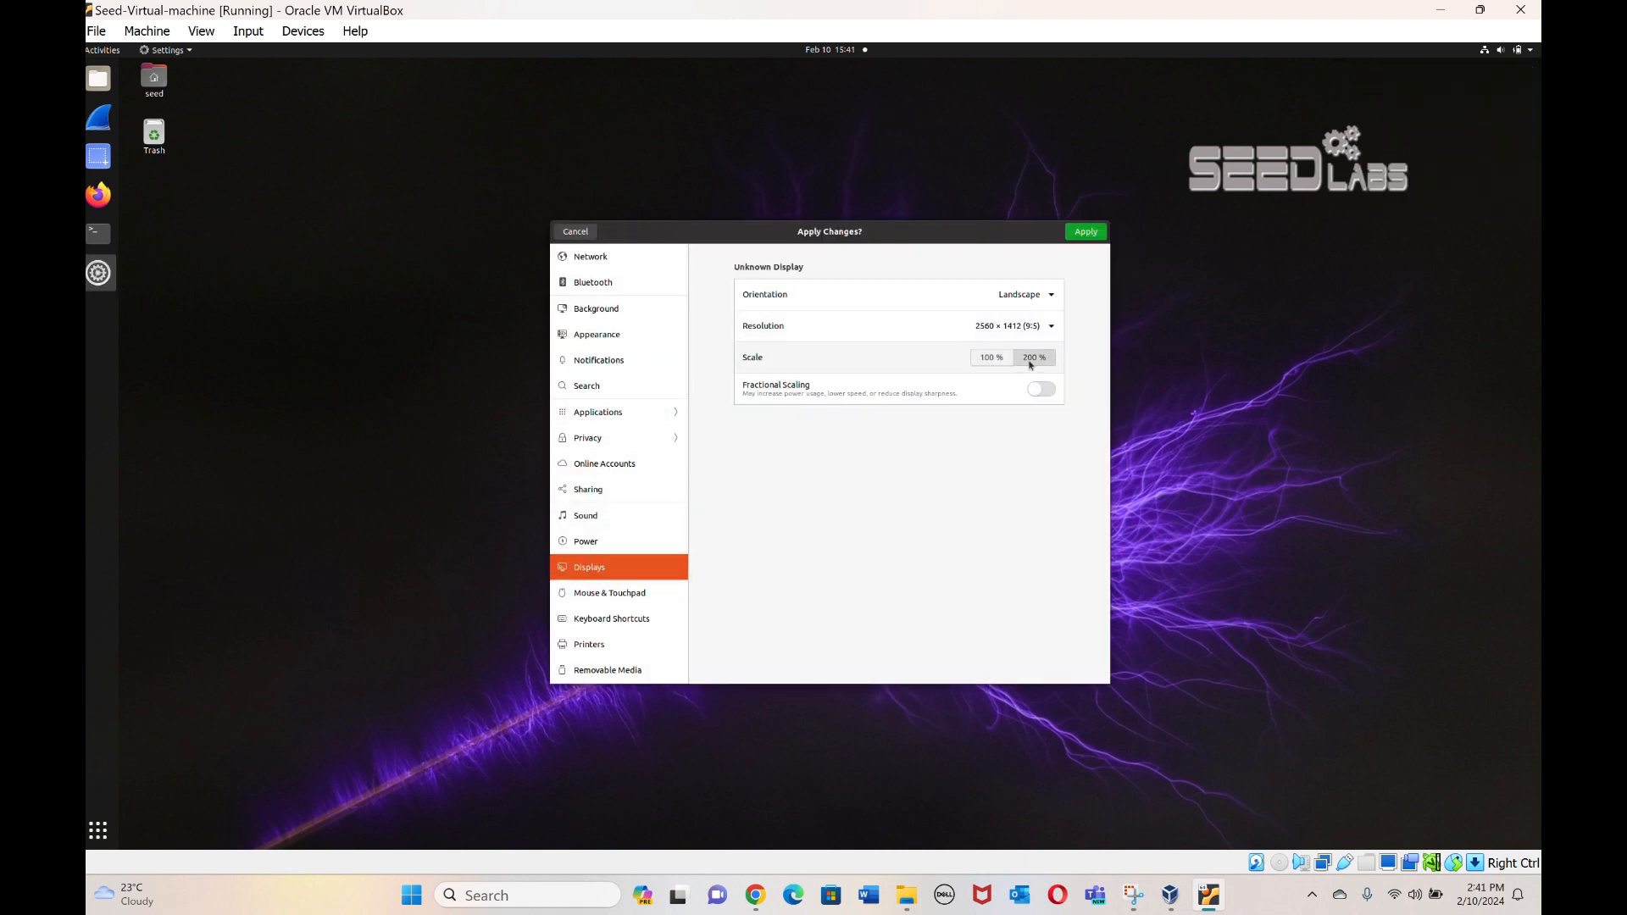
click(1092, 238)
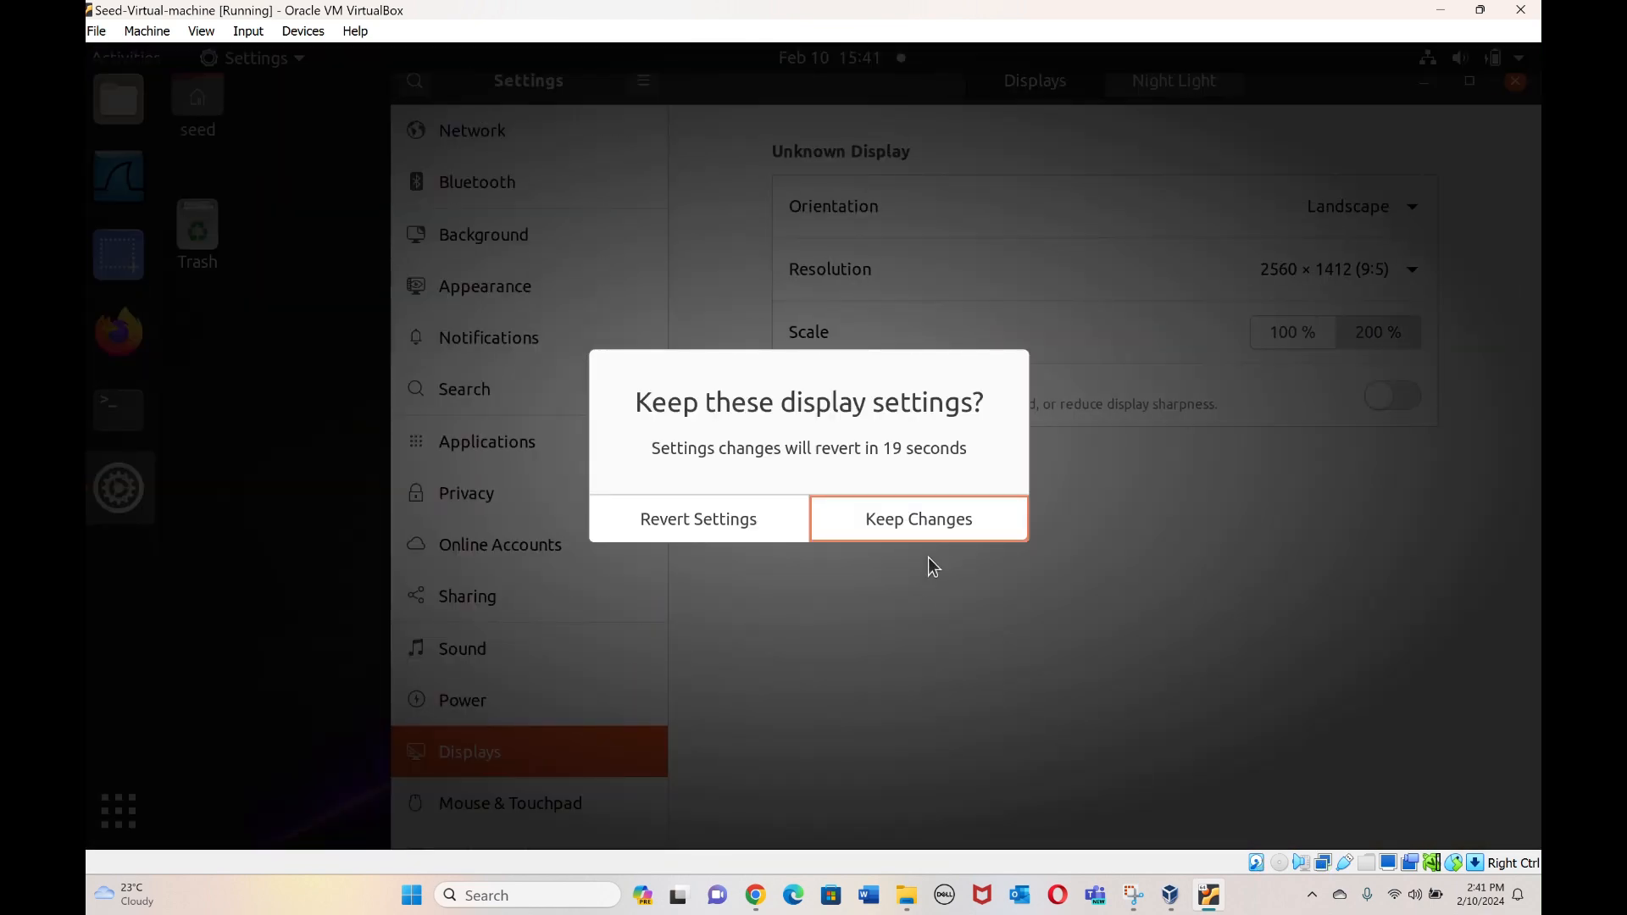
click(918, 520)
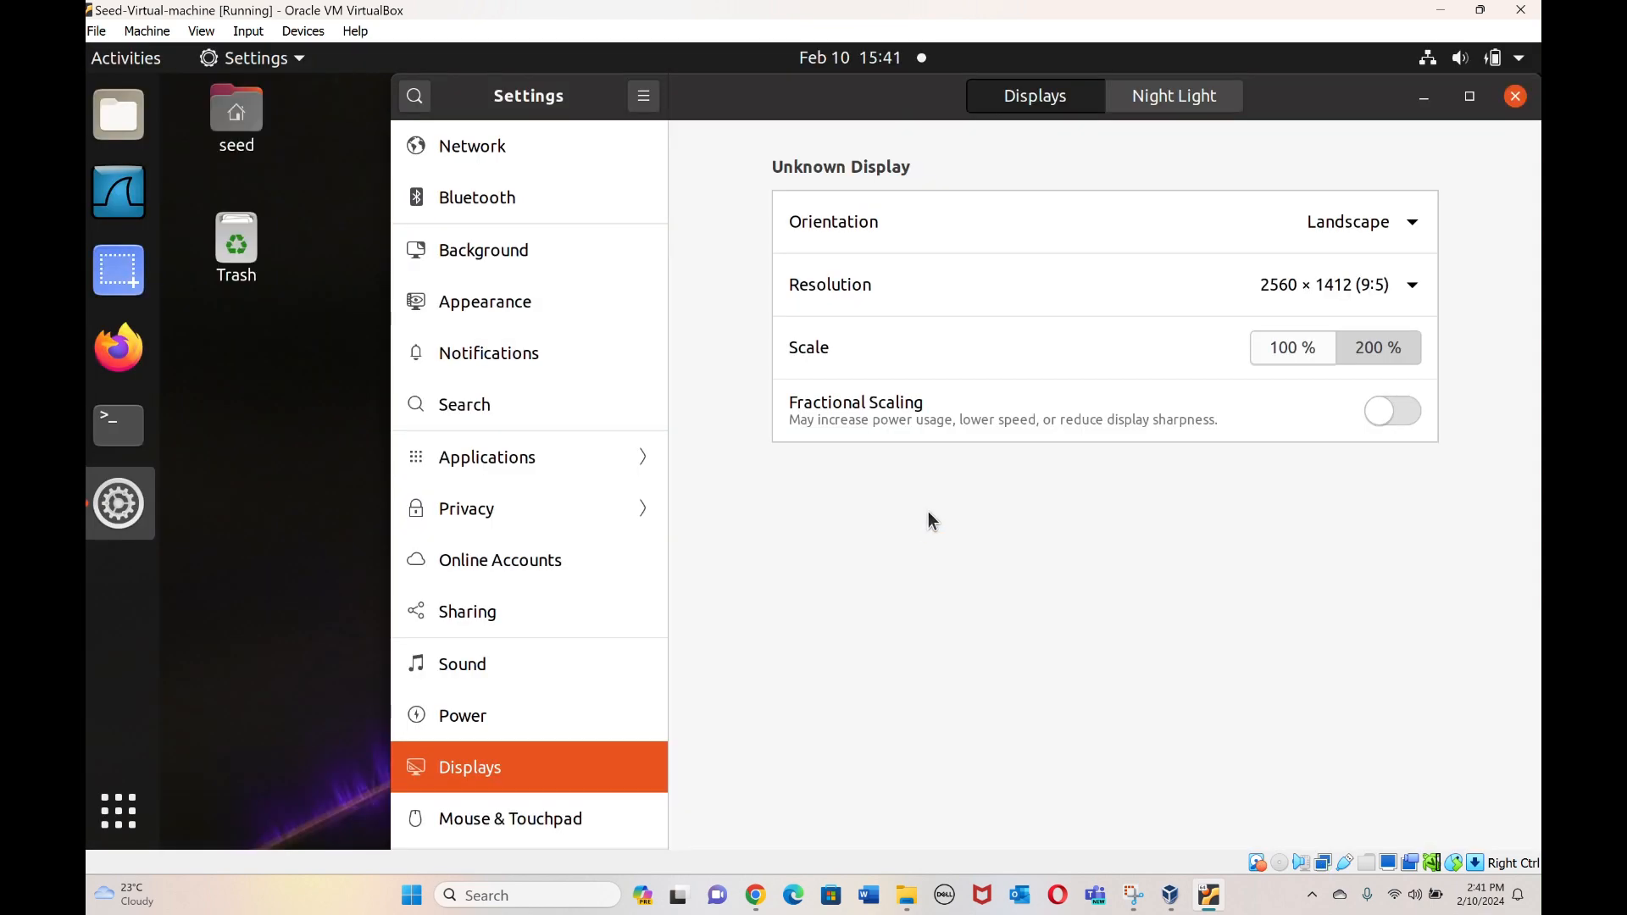
Run ls in a terminal to list the home folder, then close Terminal and Settings.
click(119, 424)
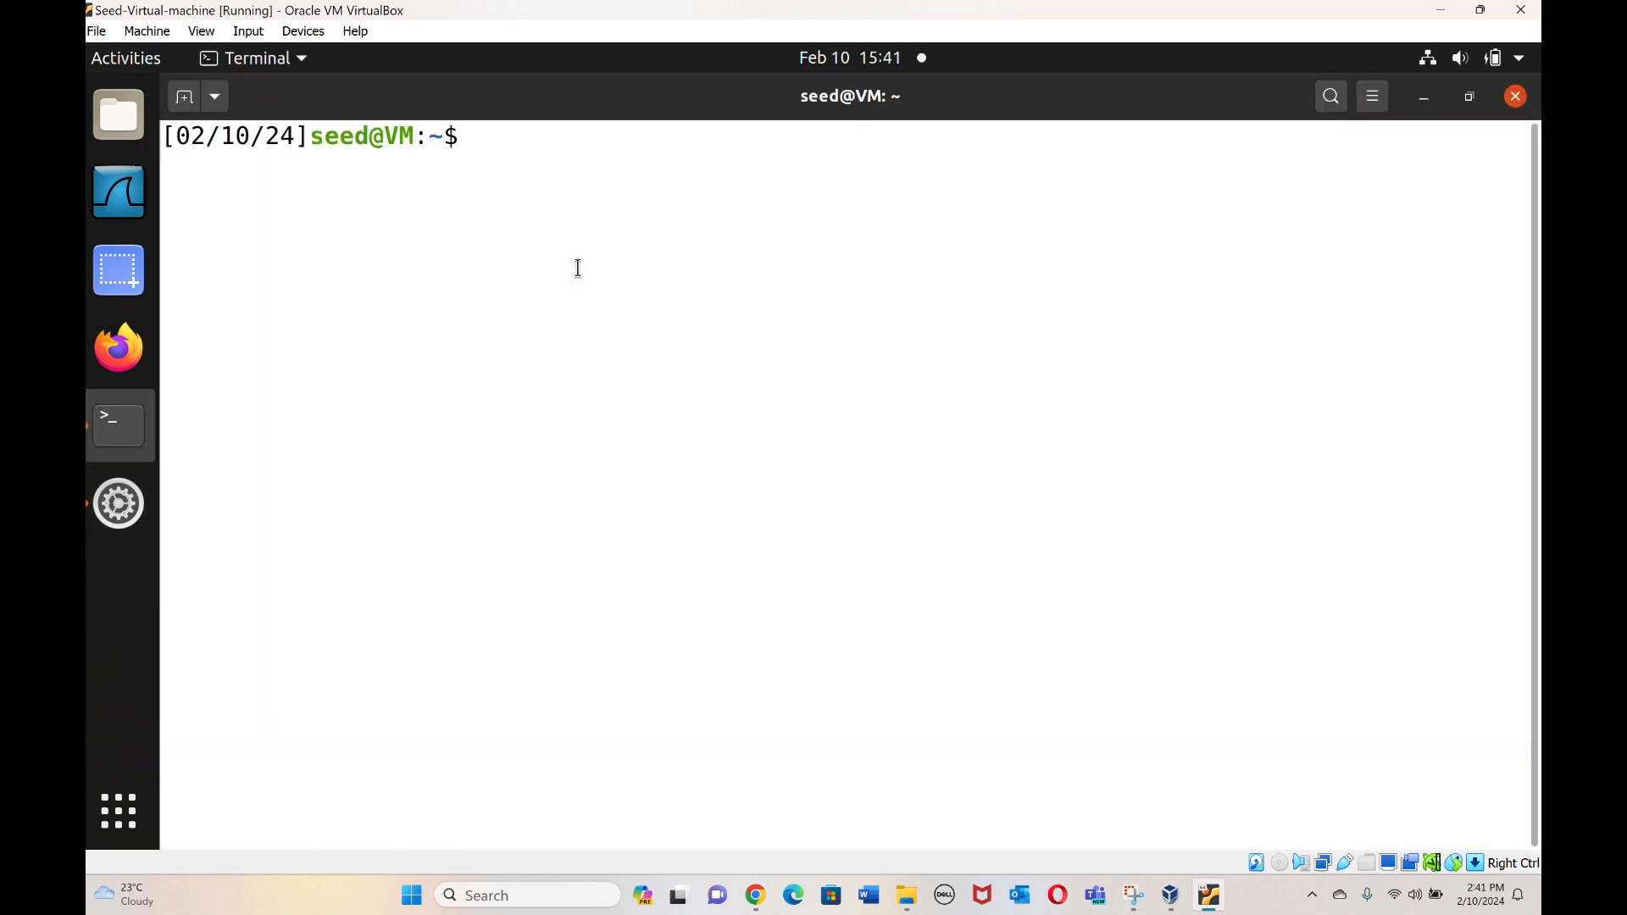
text(ls)
key(Return)
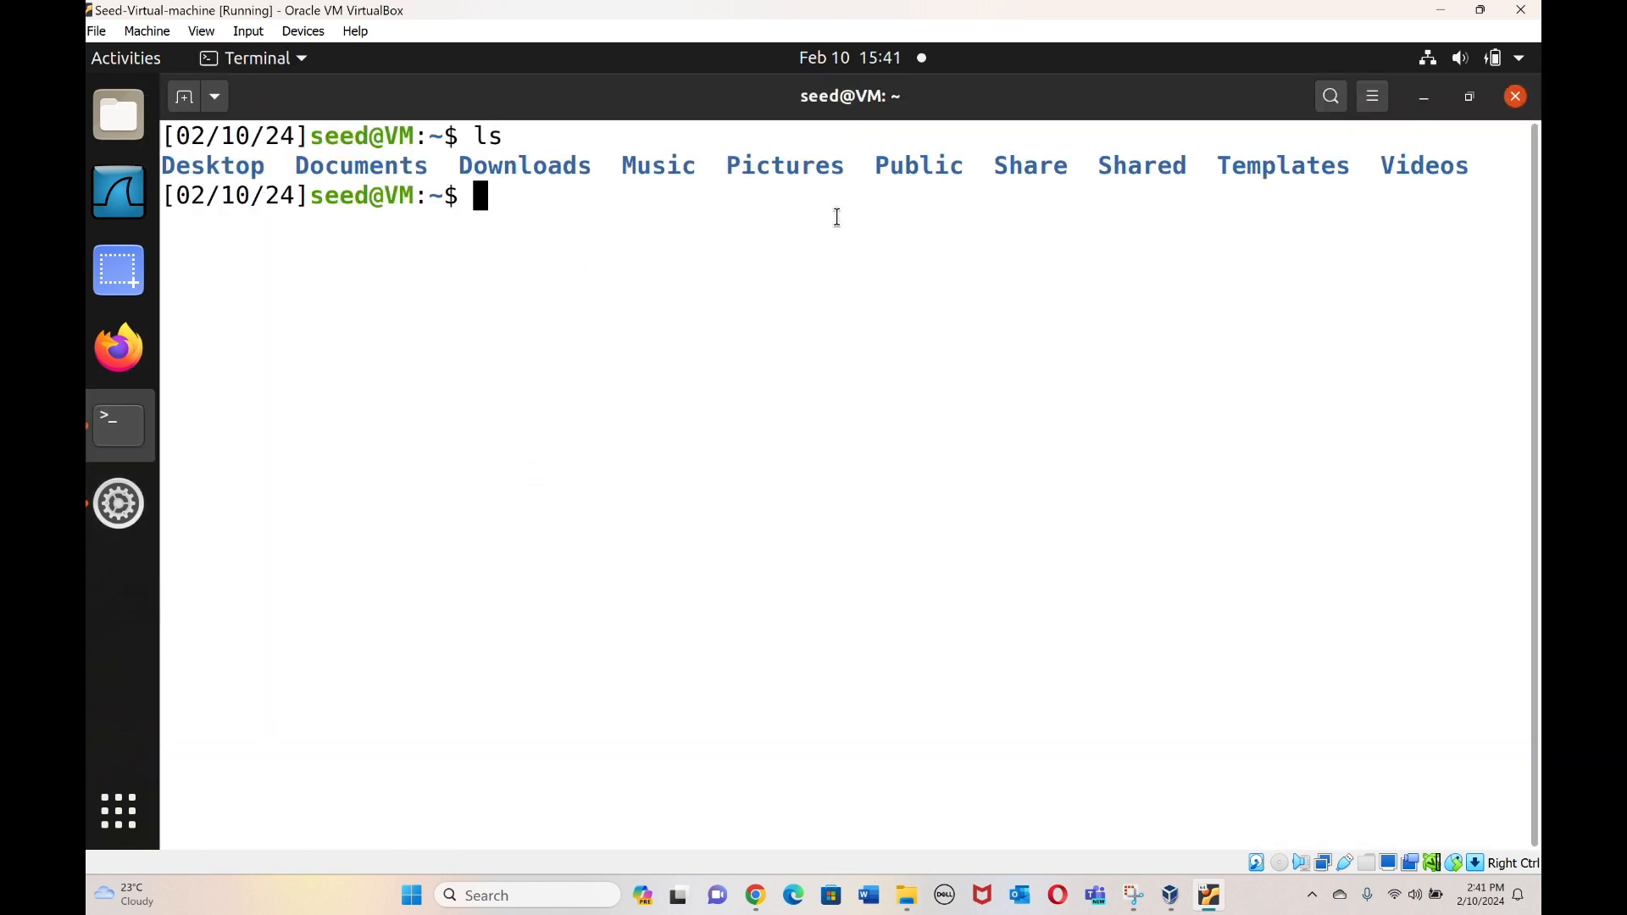
click(1515, 96)
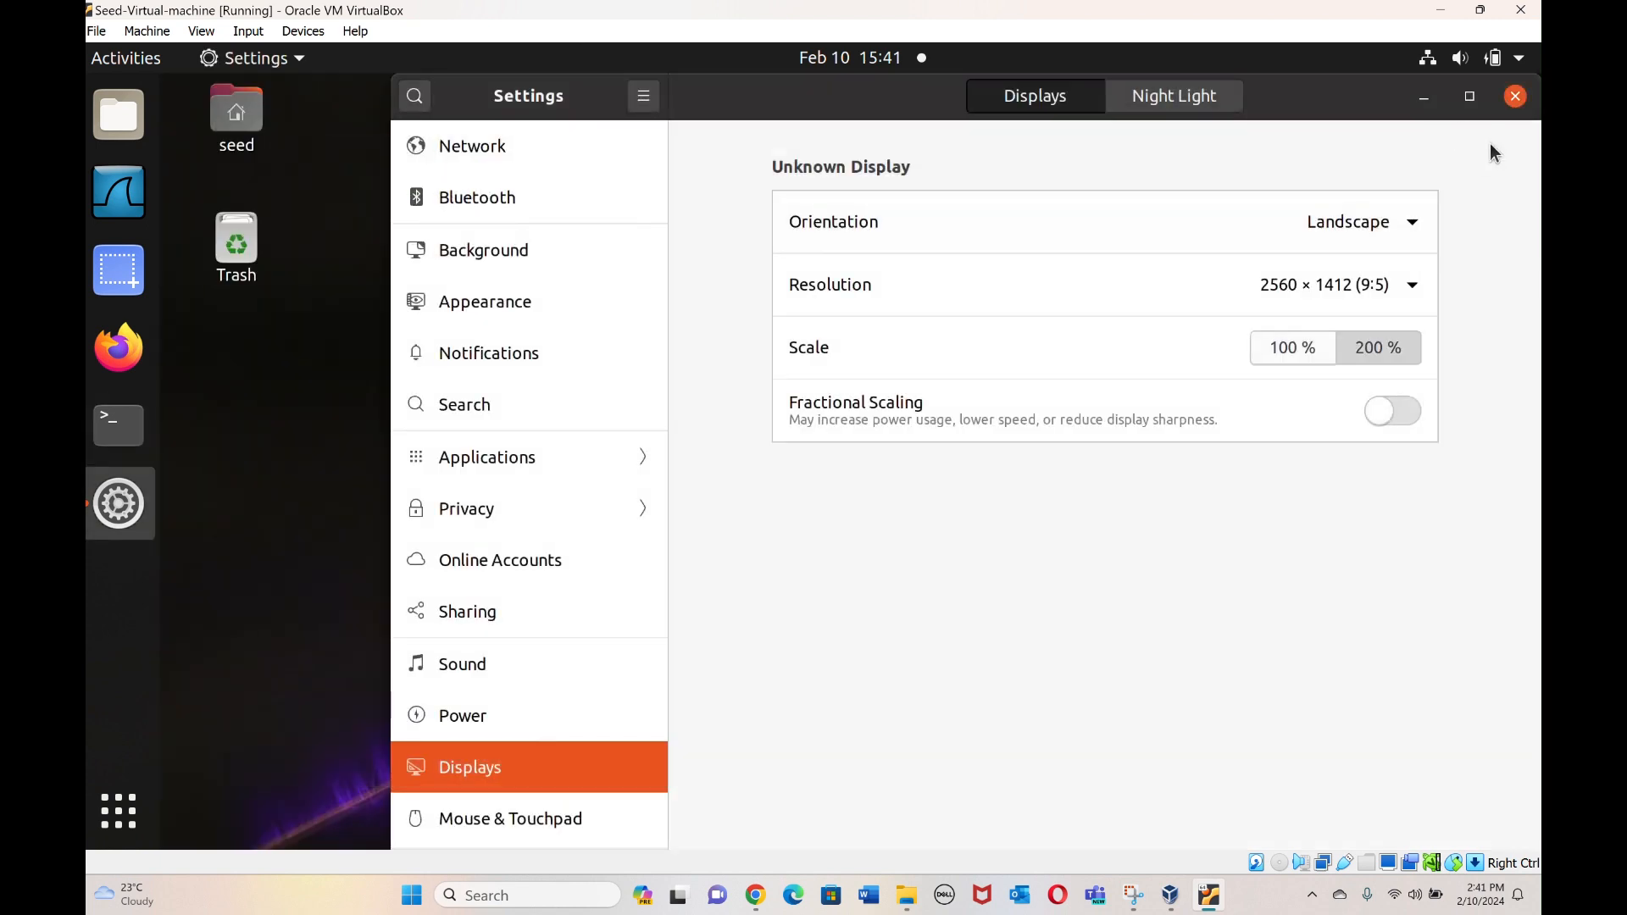
click(1516, 97)
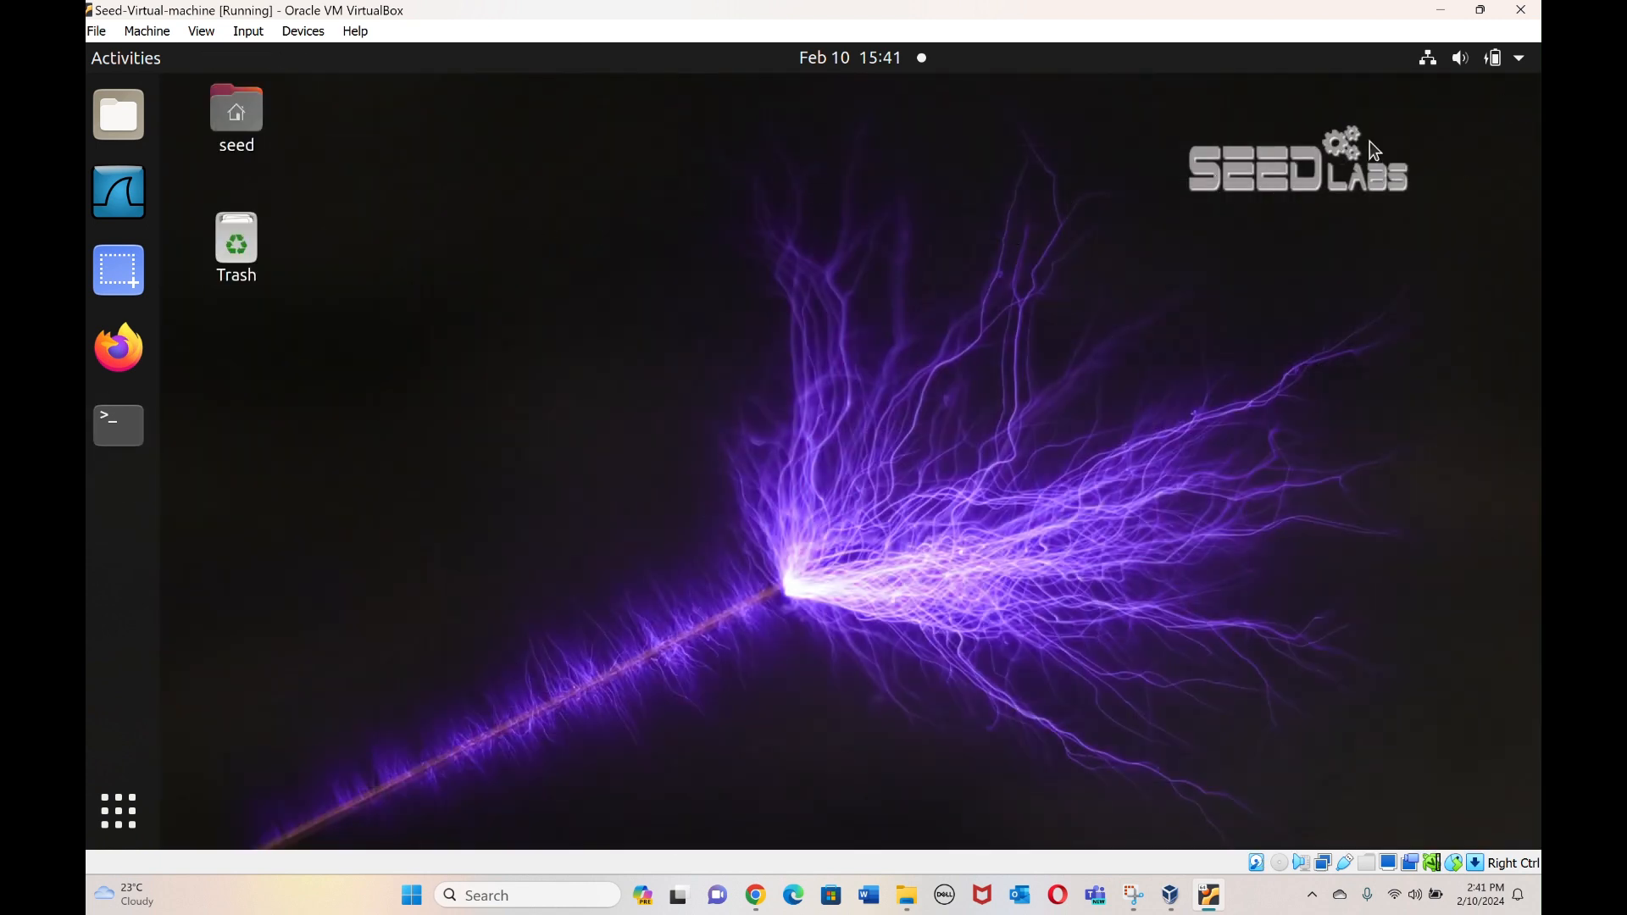
Power off the Ubuntu guest, then minimize and restore the VirtualBox Manager.
click(1523, 66)
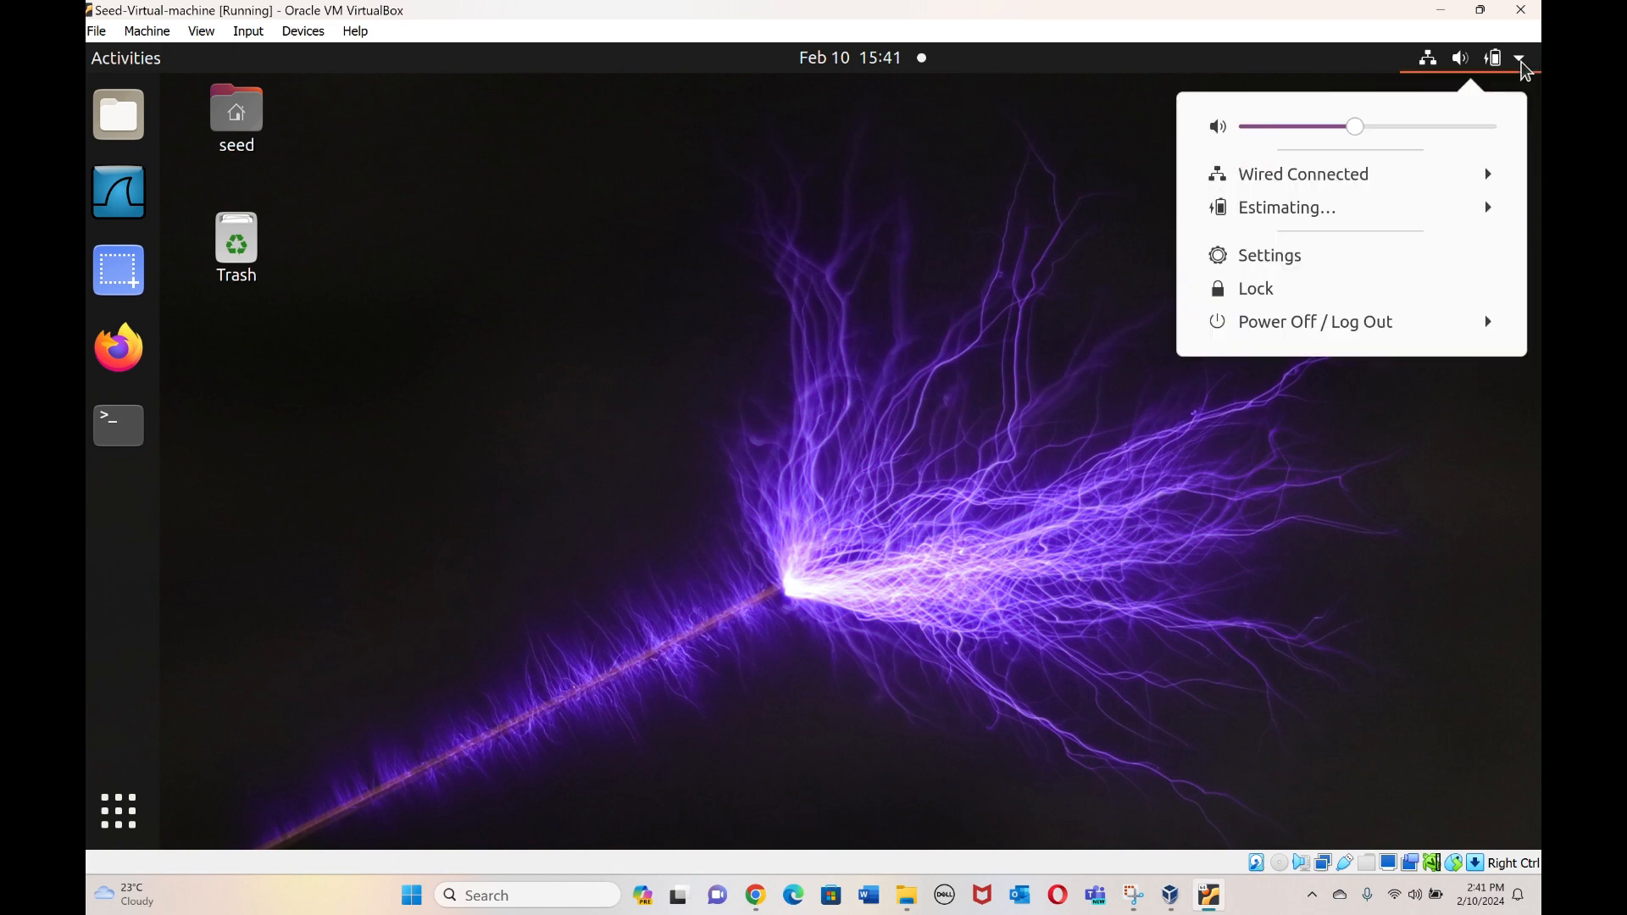
click(1314, 328)
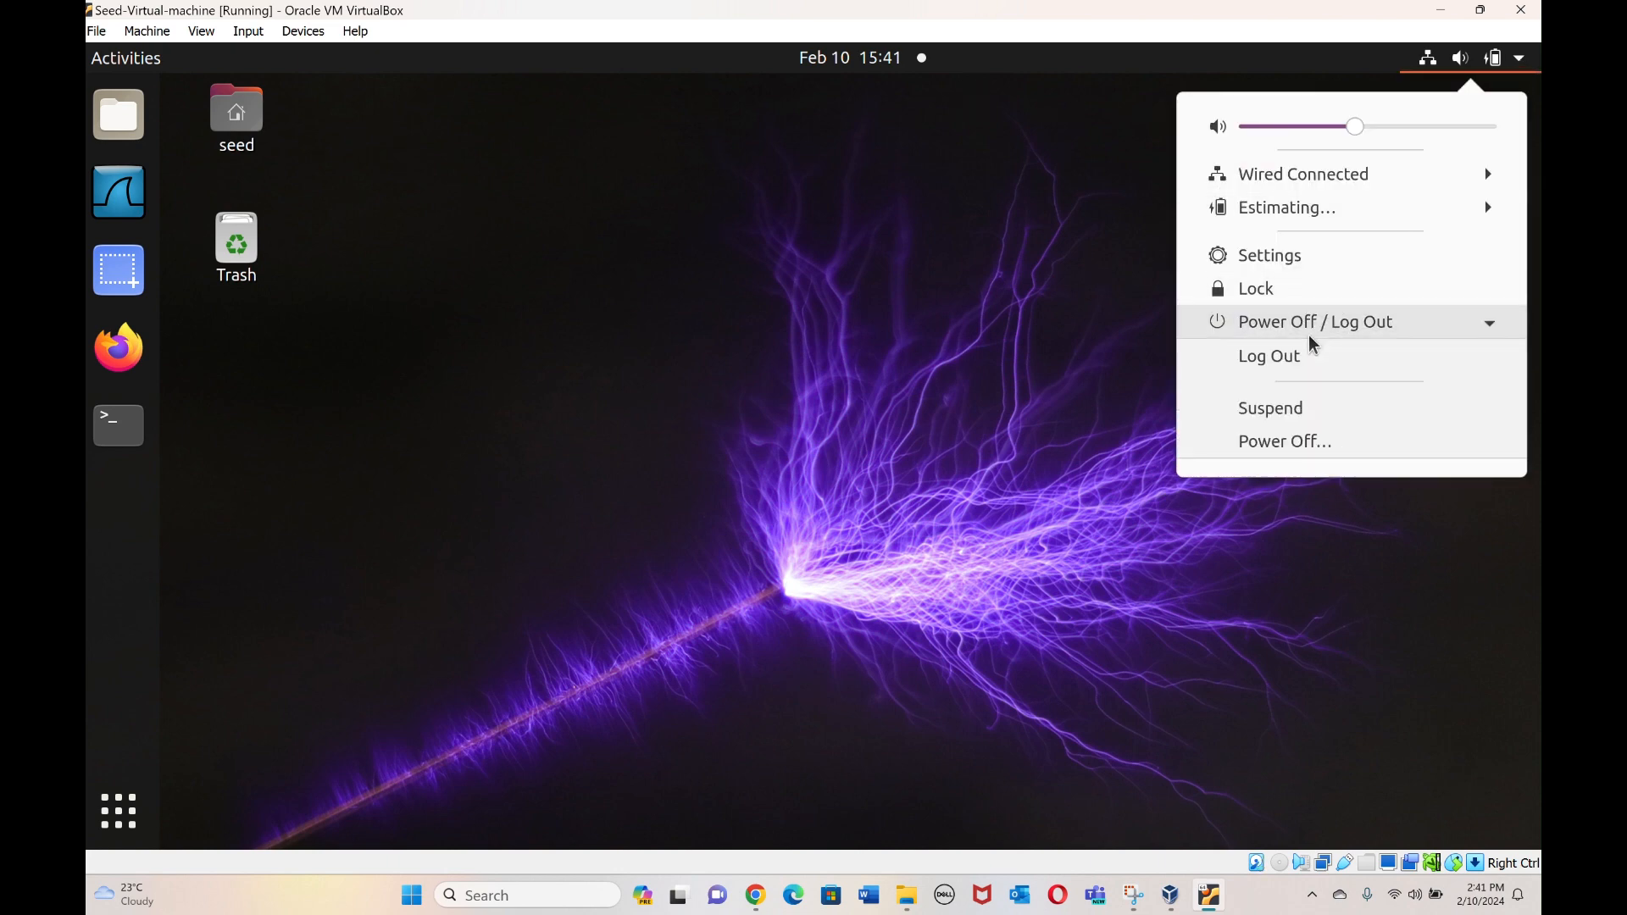
click(1263, 442)
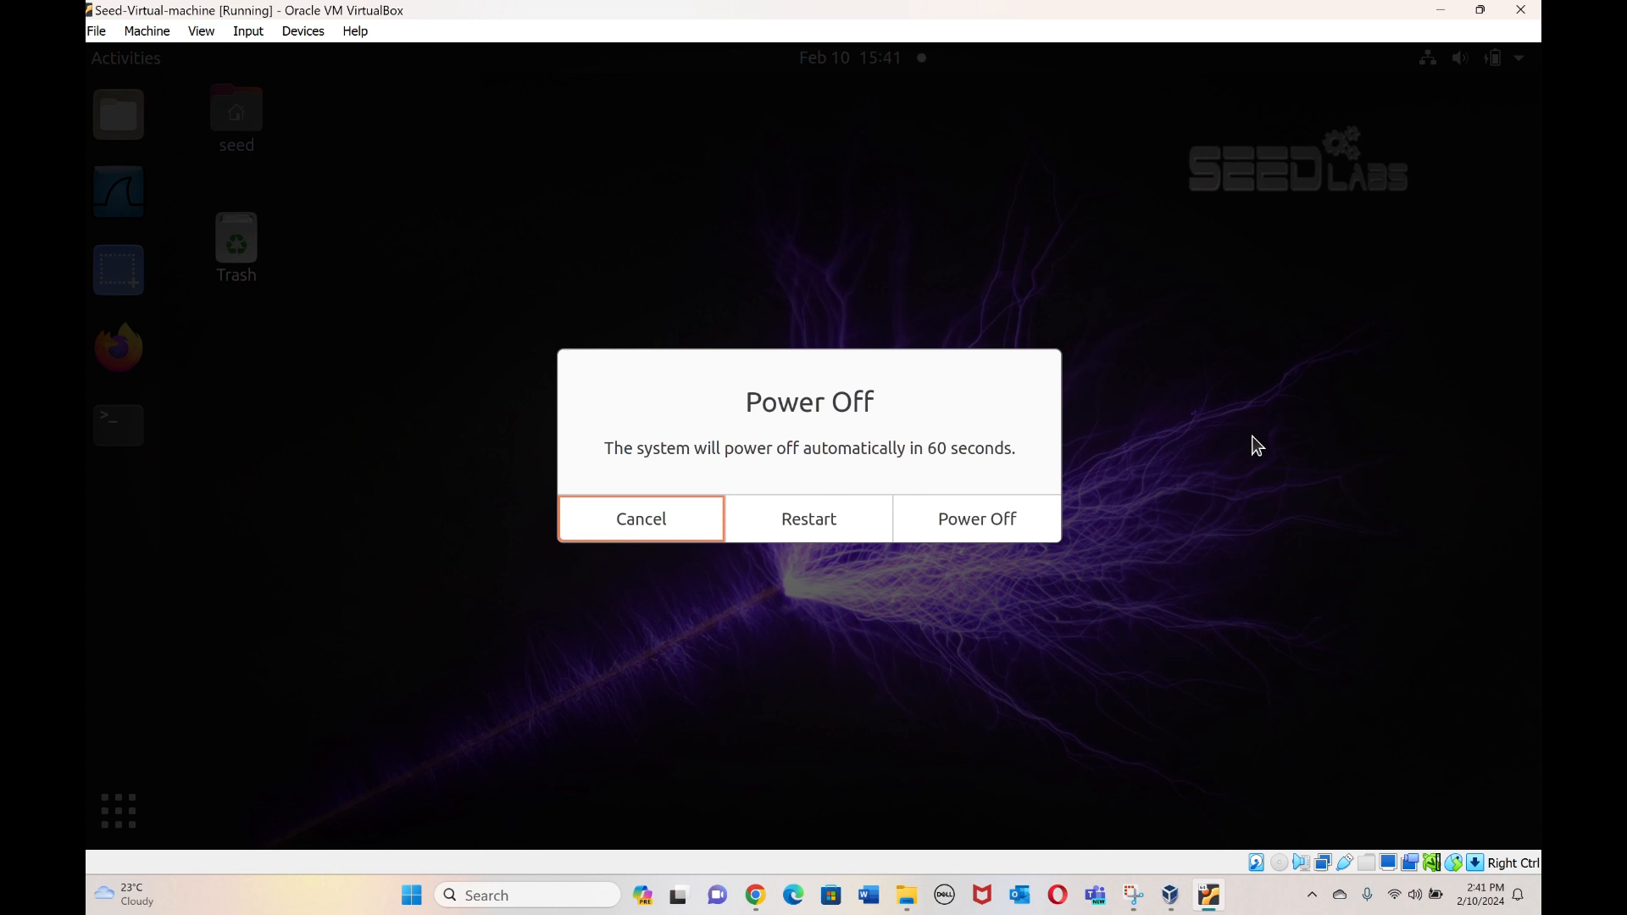
click(992, 517)
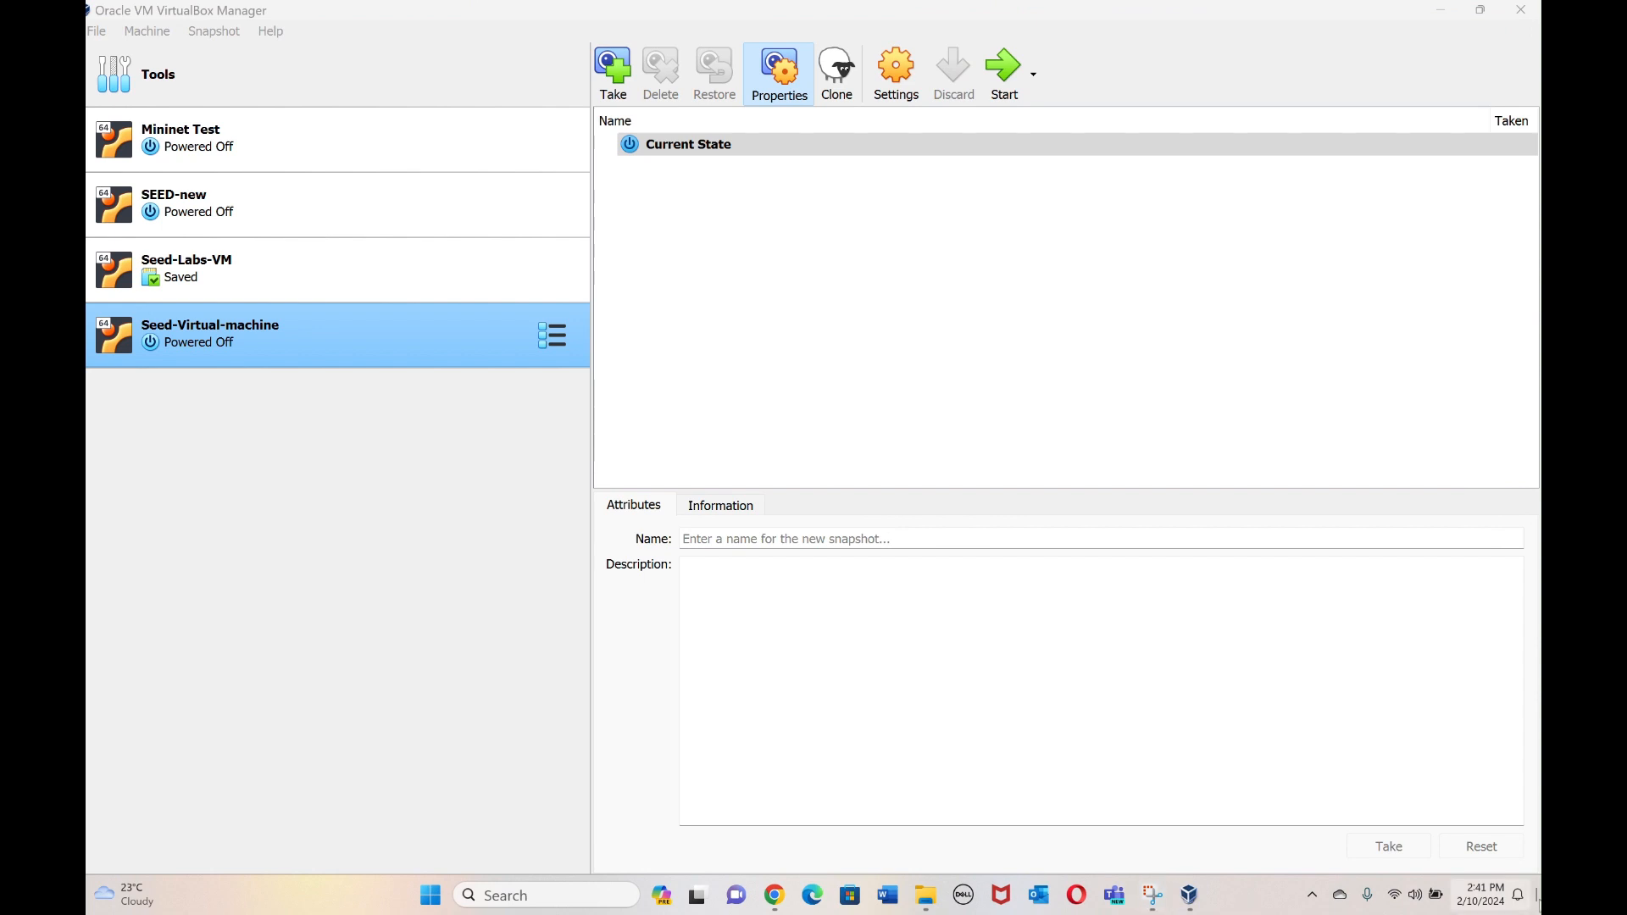
click(1153, 895)
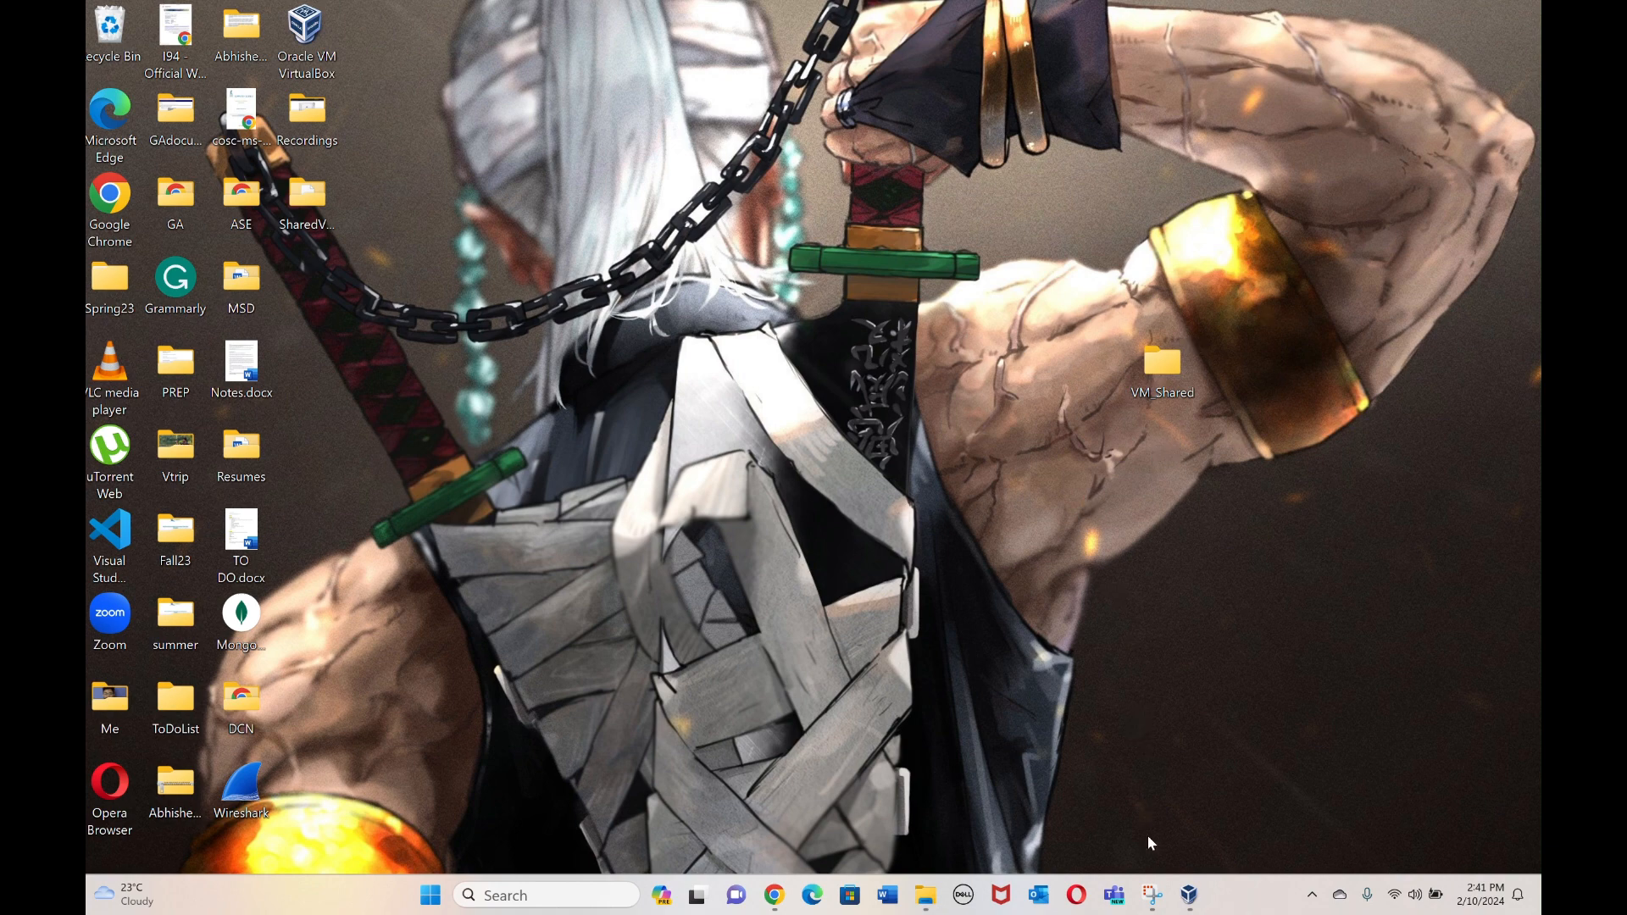
click(1190, 895)
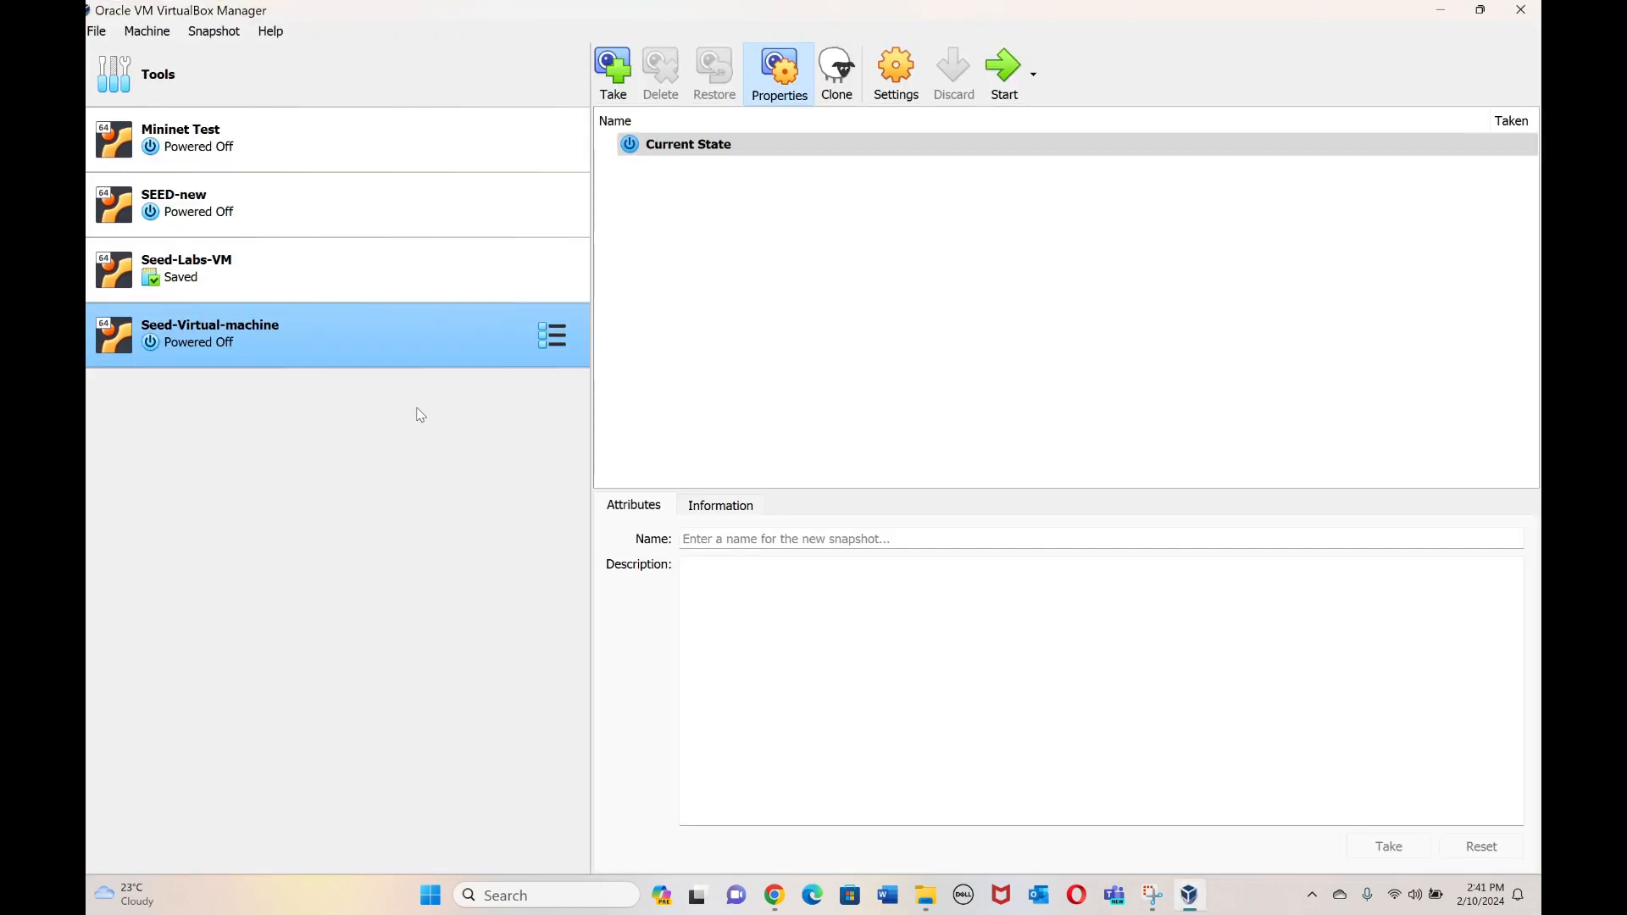
Open Seed-Virtual-machine's Shared Folders settings and start adding a new share.
right_click(412, 334)
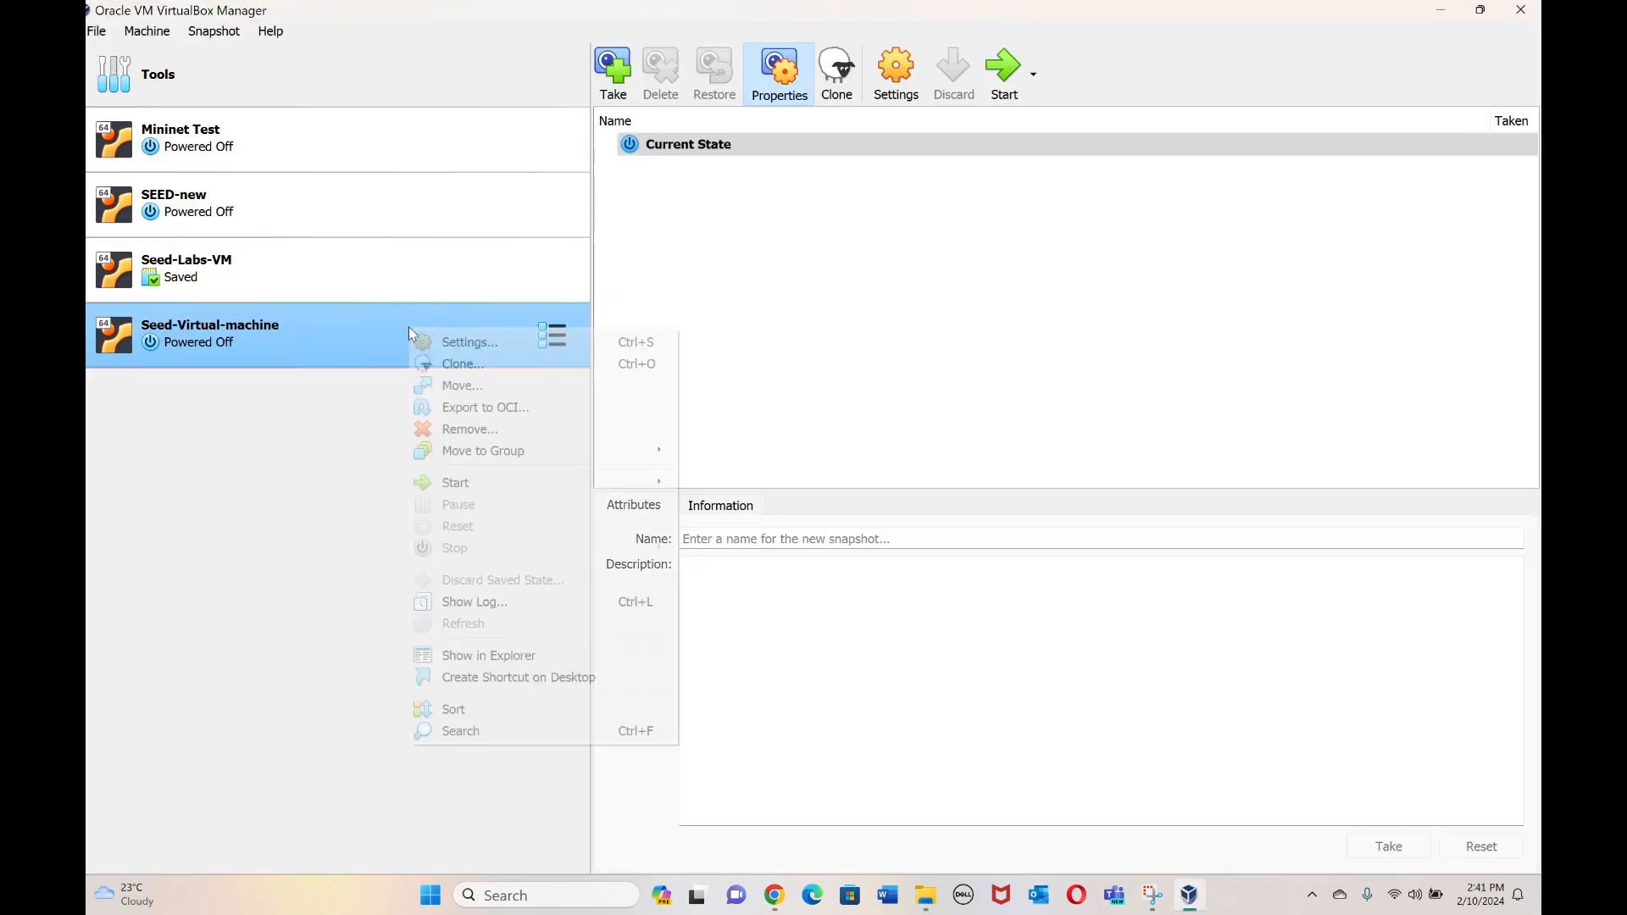
click(457, 342)
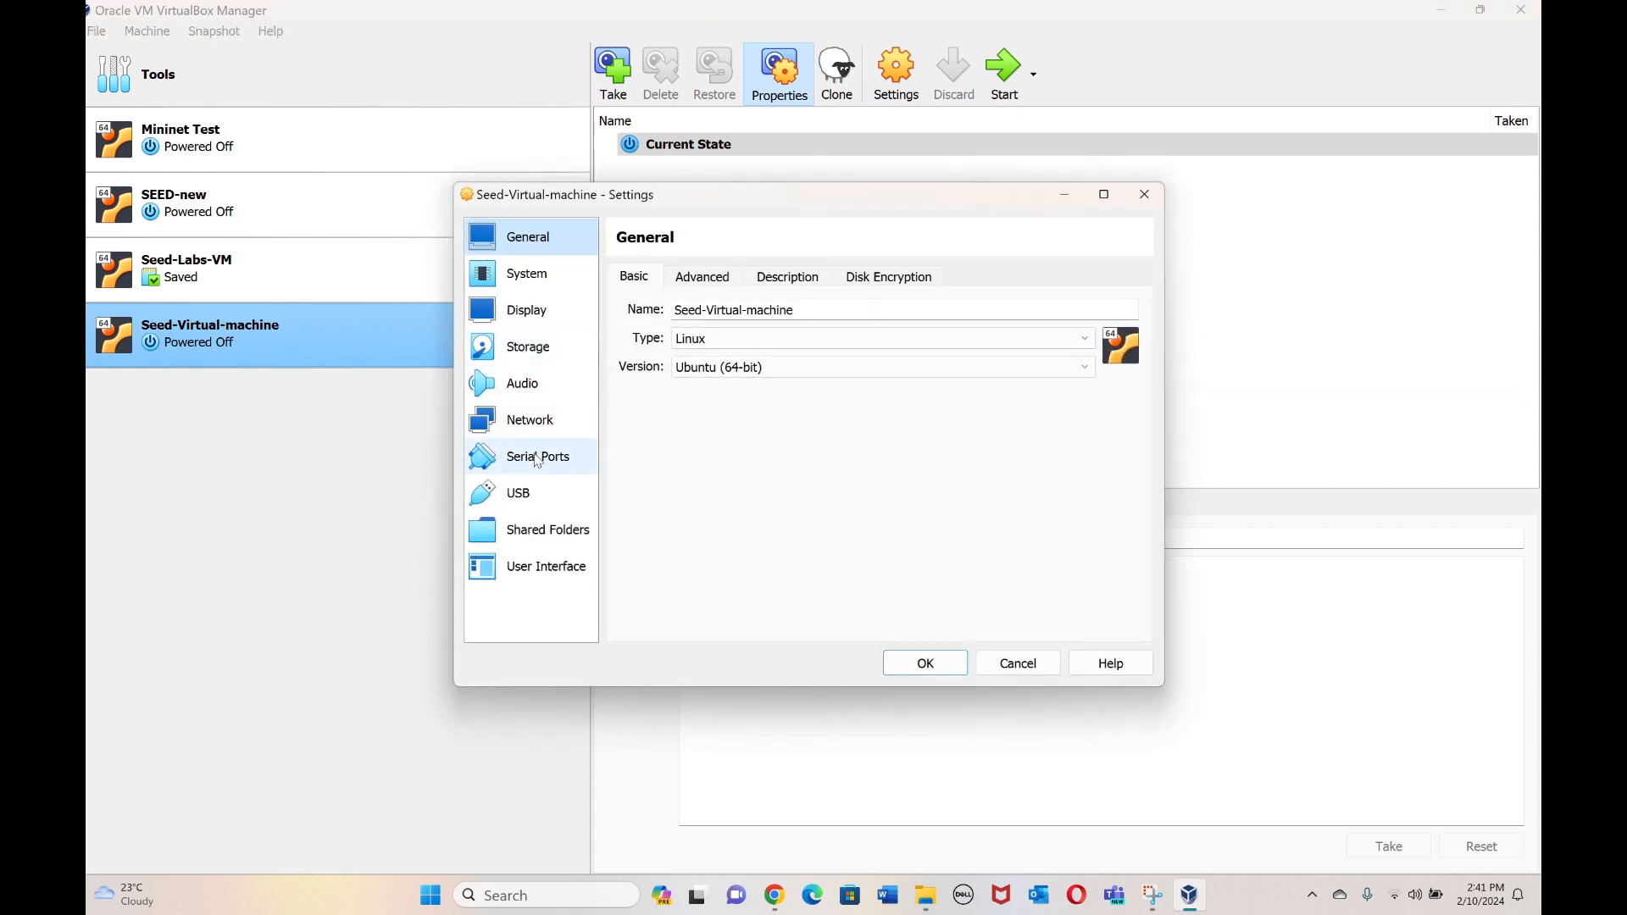
click(558, 528)
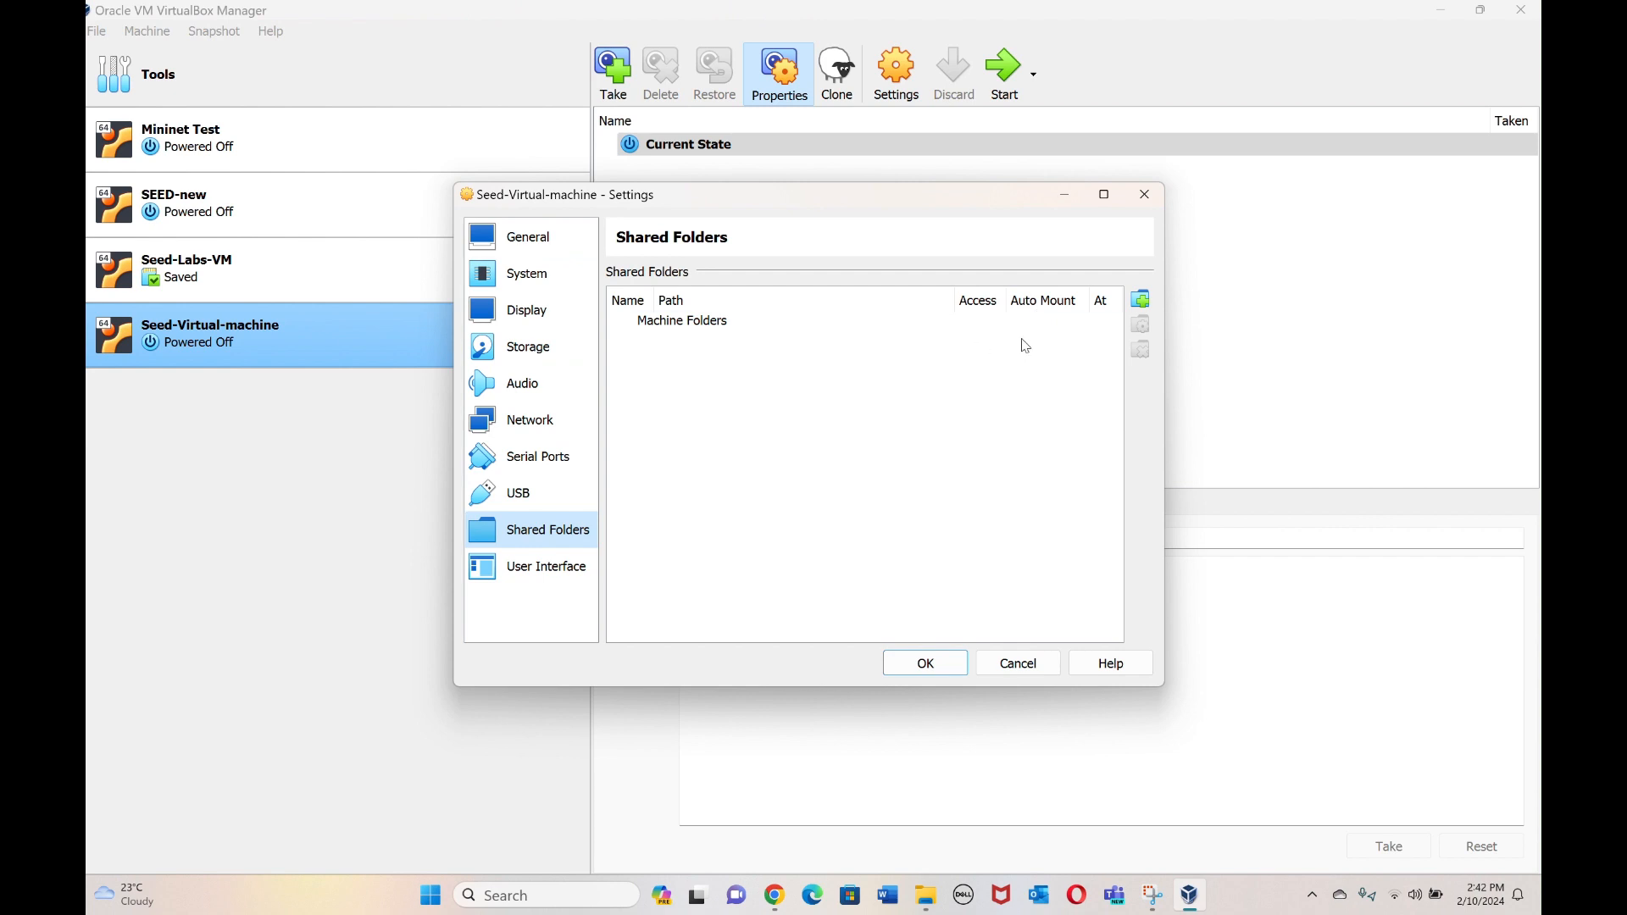
click(1146, 303)
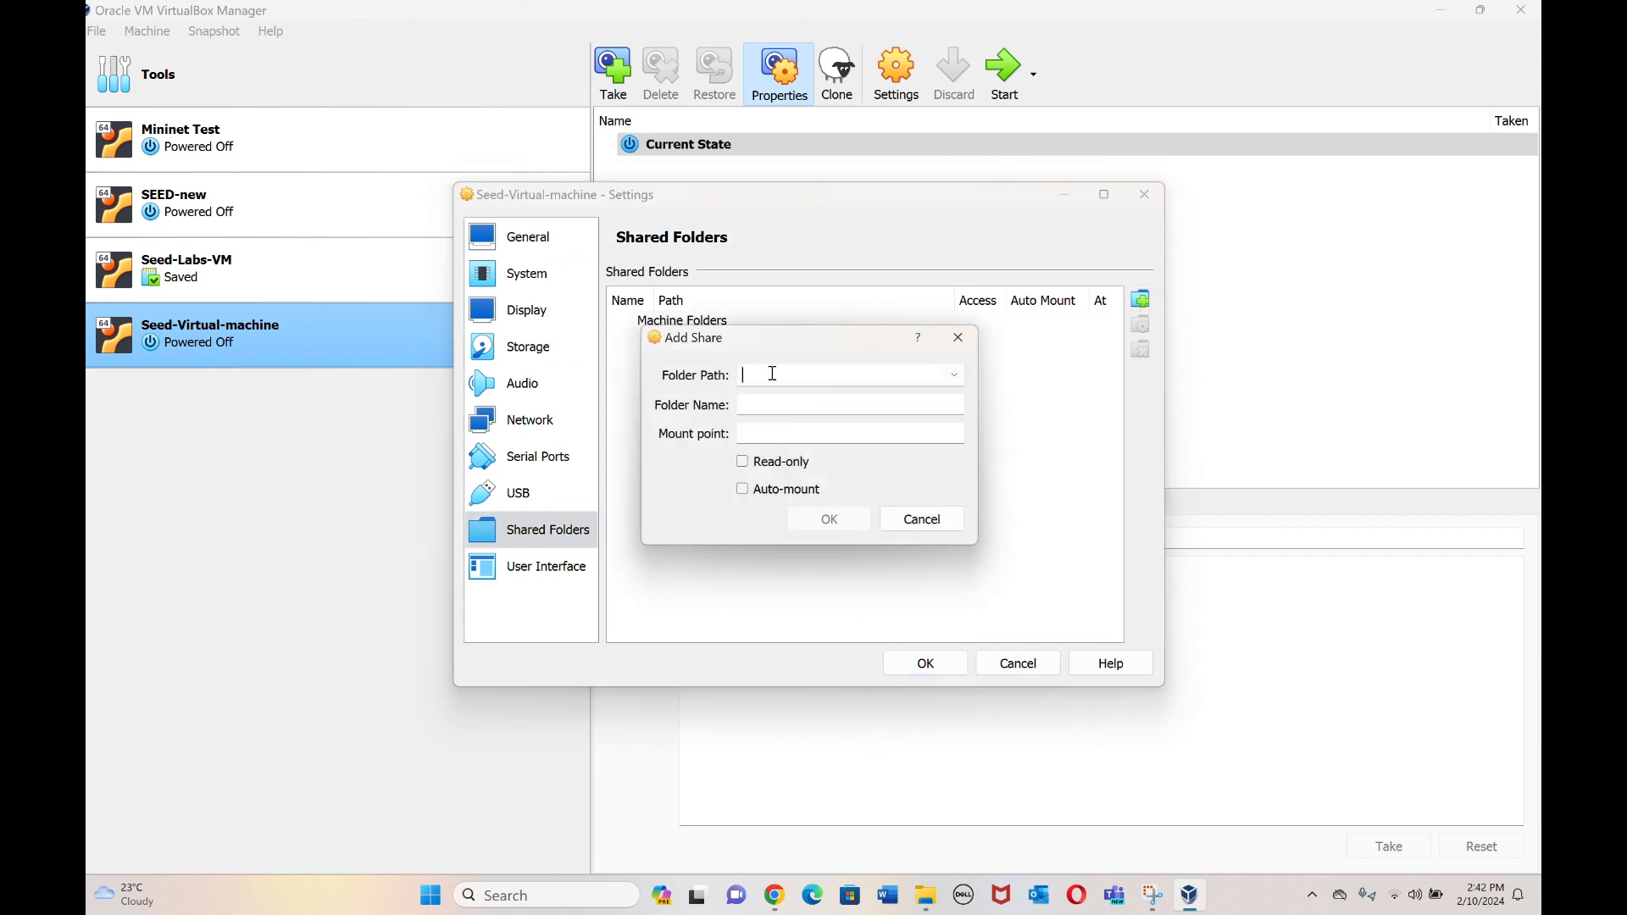
Set the share path to Desktop\VM_Shared with Auto-mount and save the machine settings.
click(960, 377)
click(873, 416)
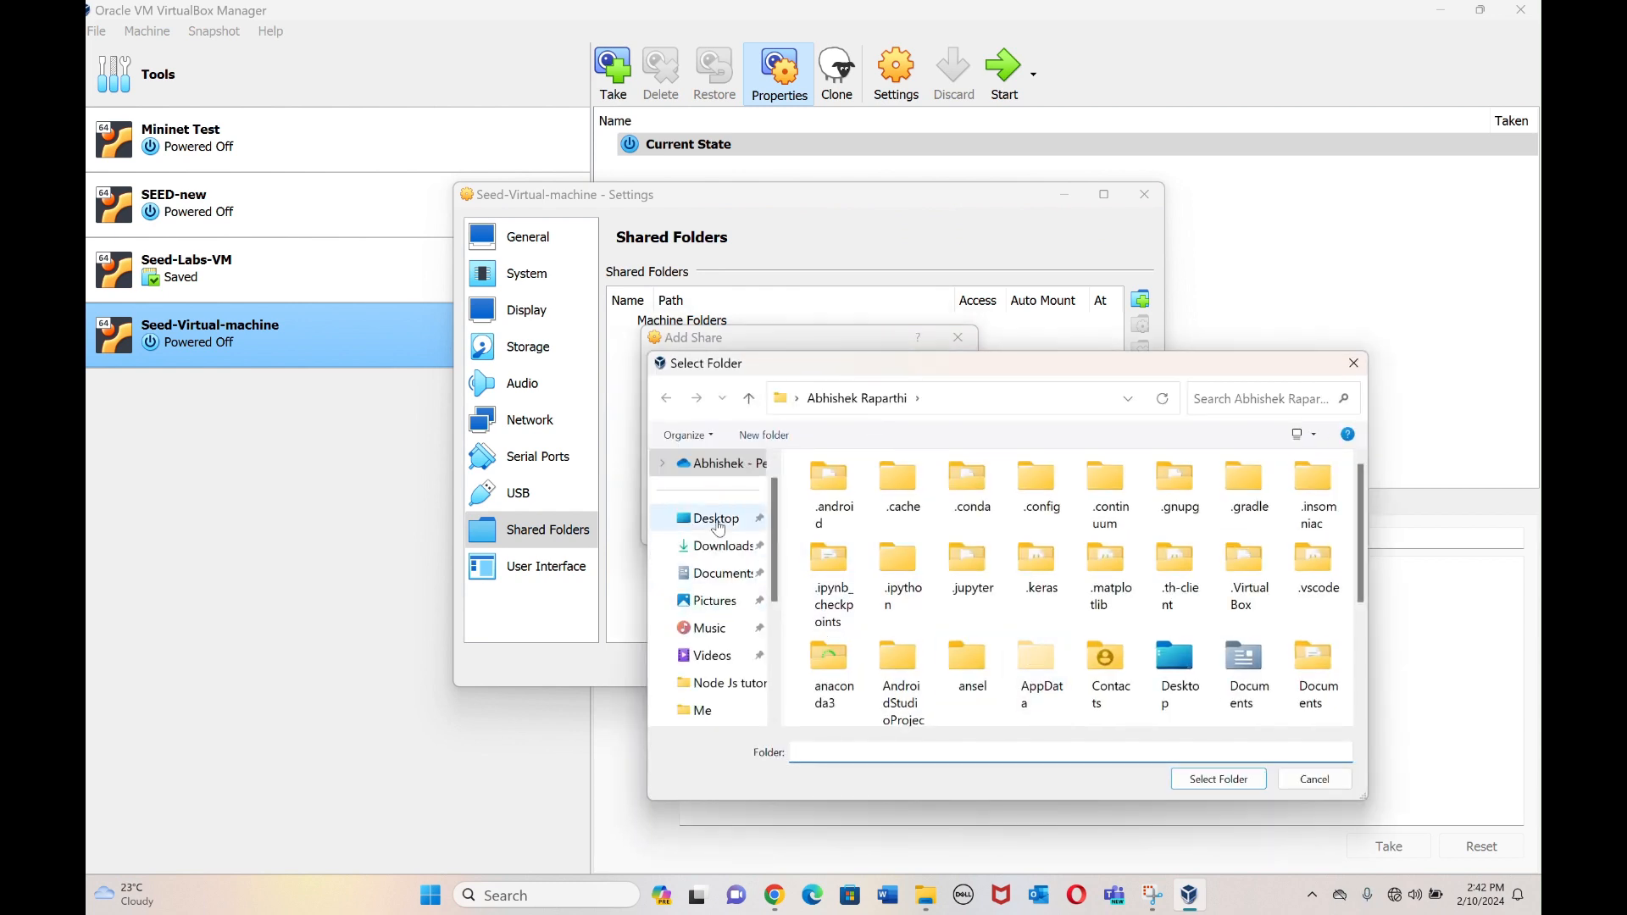
click(710, 518)
click(878, 499)
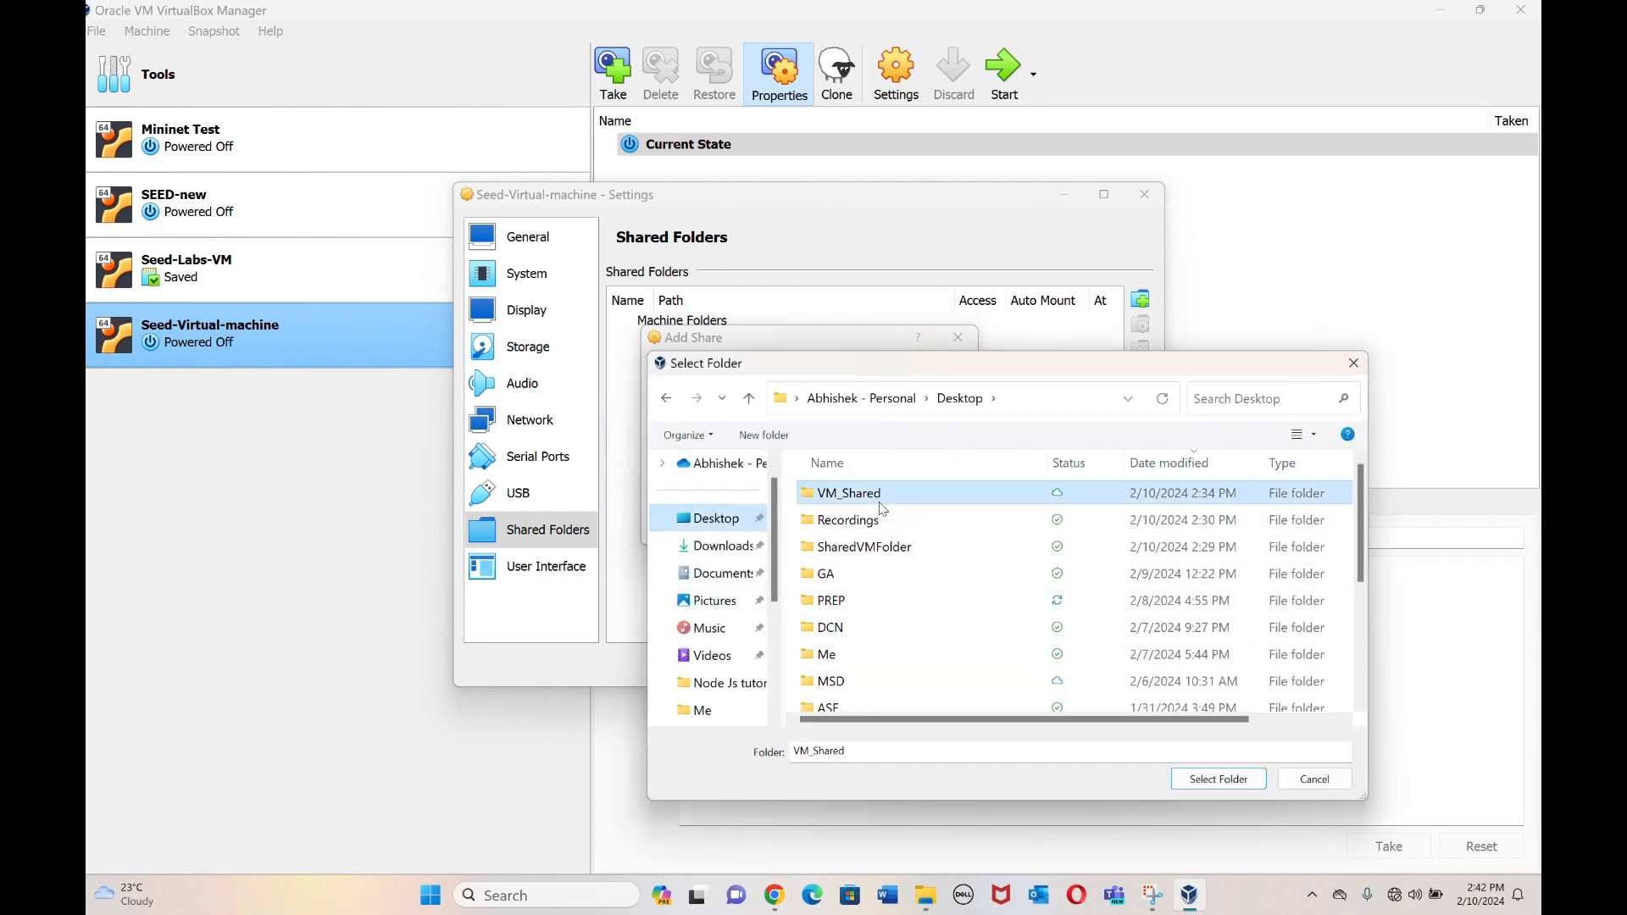
click(1228, 780)
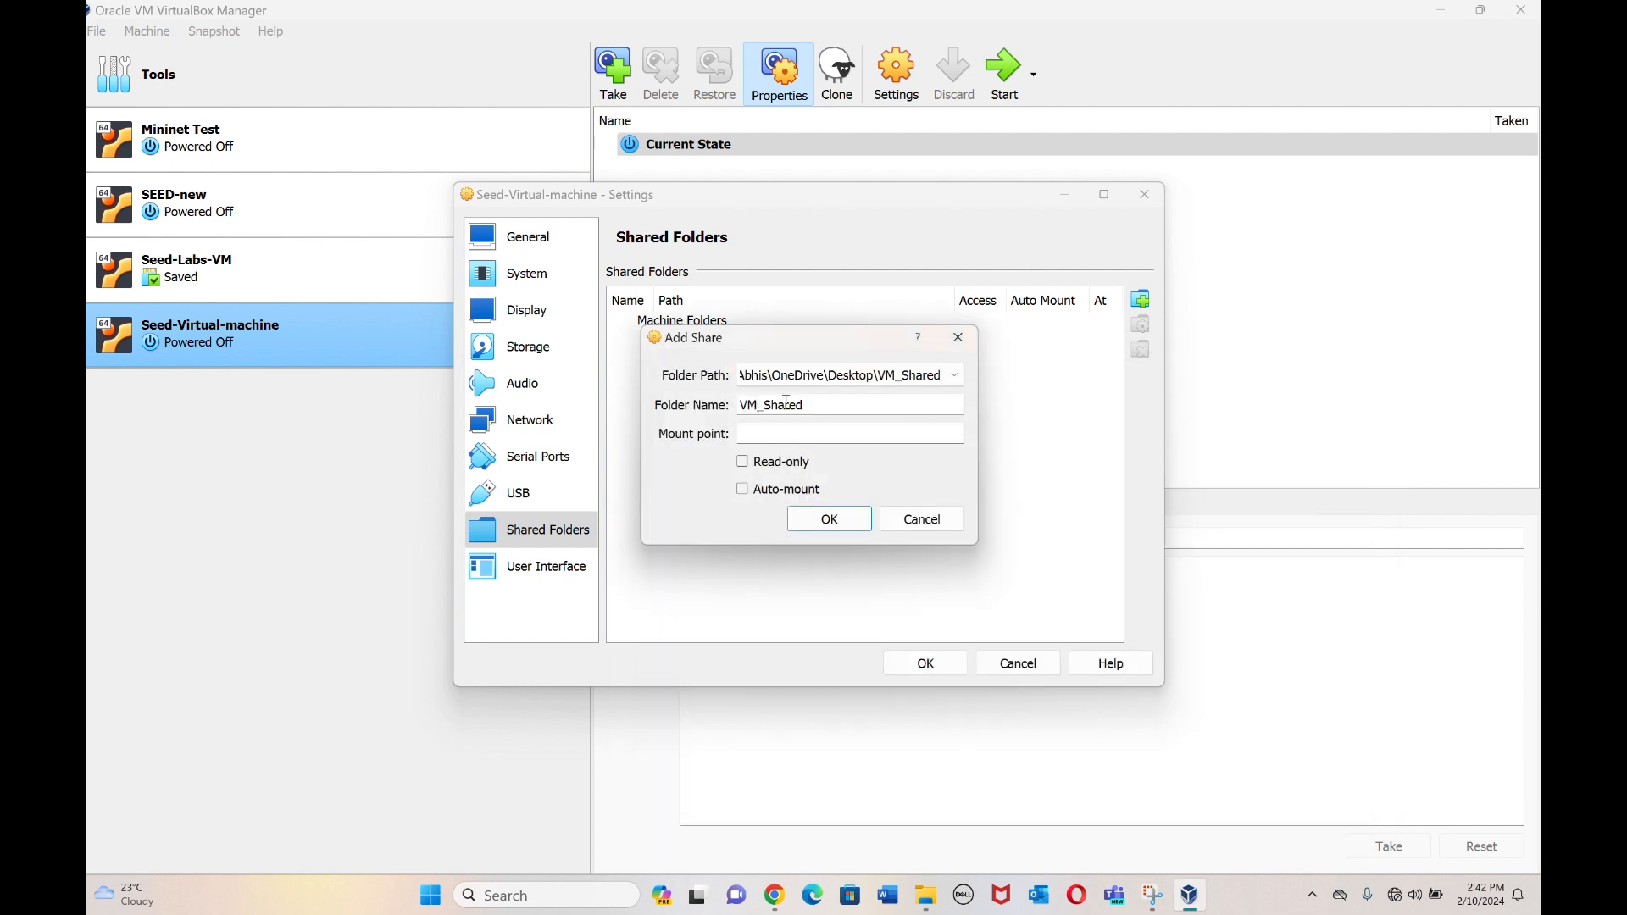
click(742, 492)
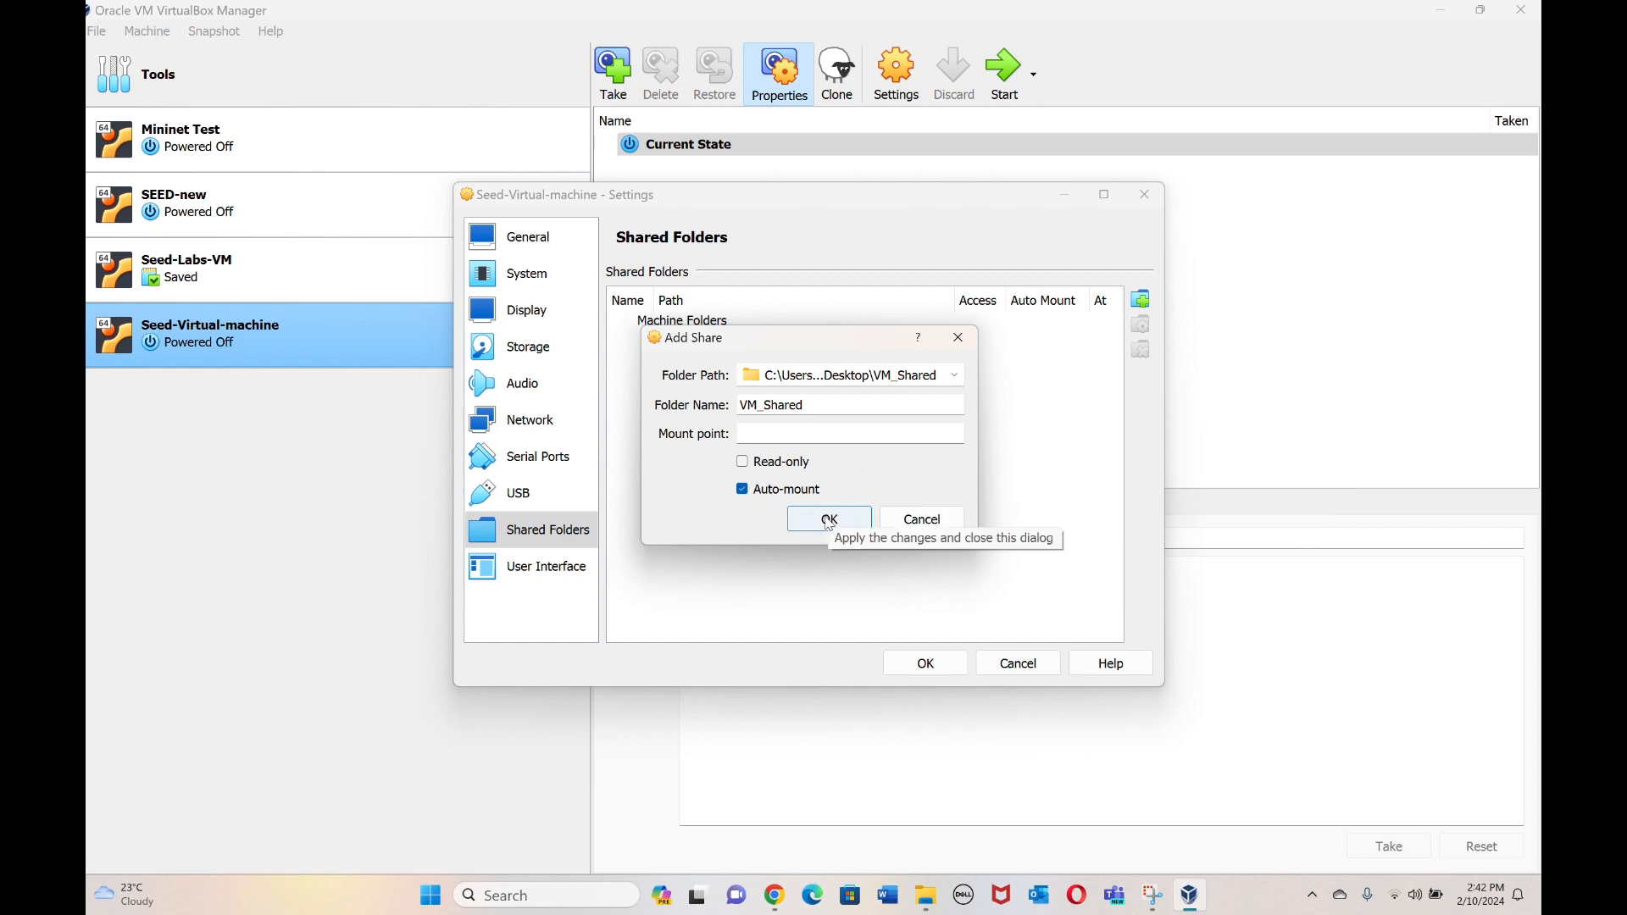
click(830, 520)
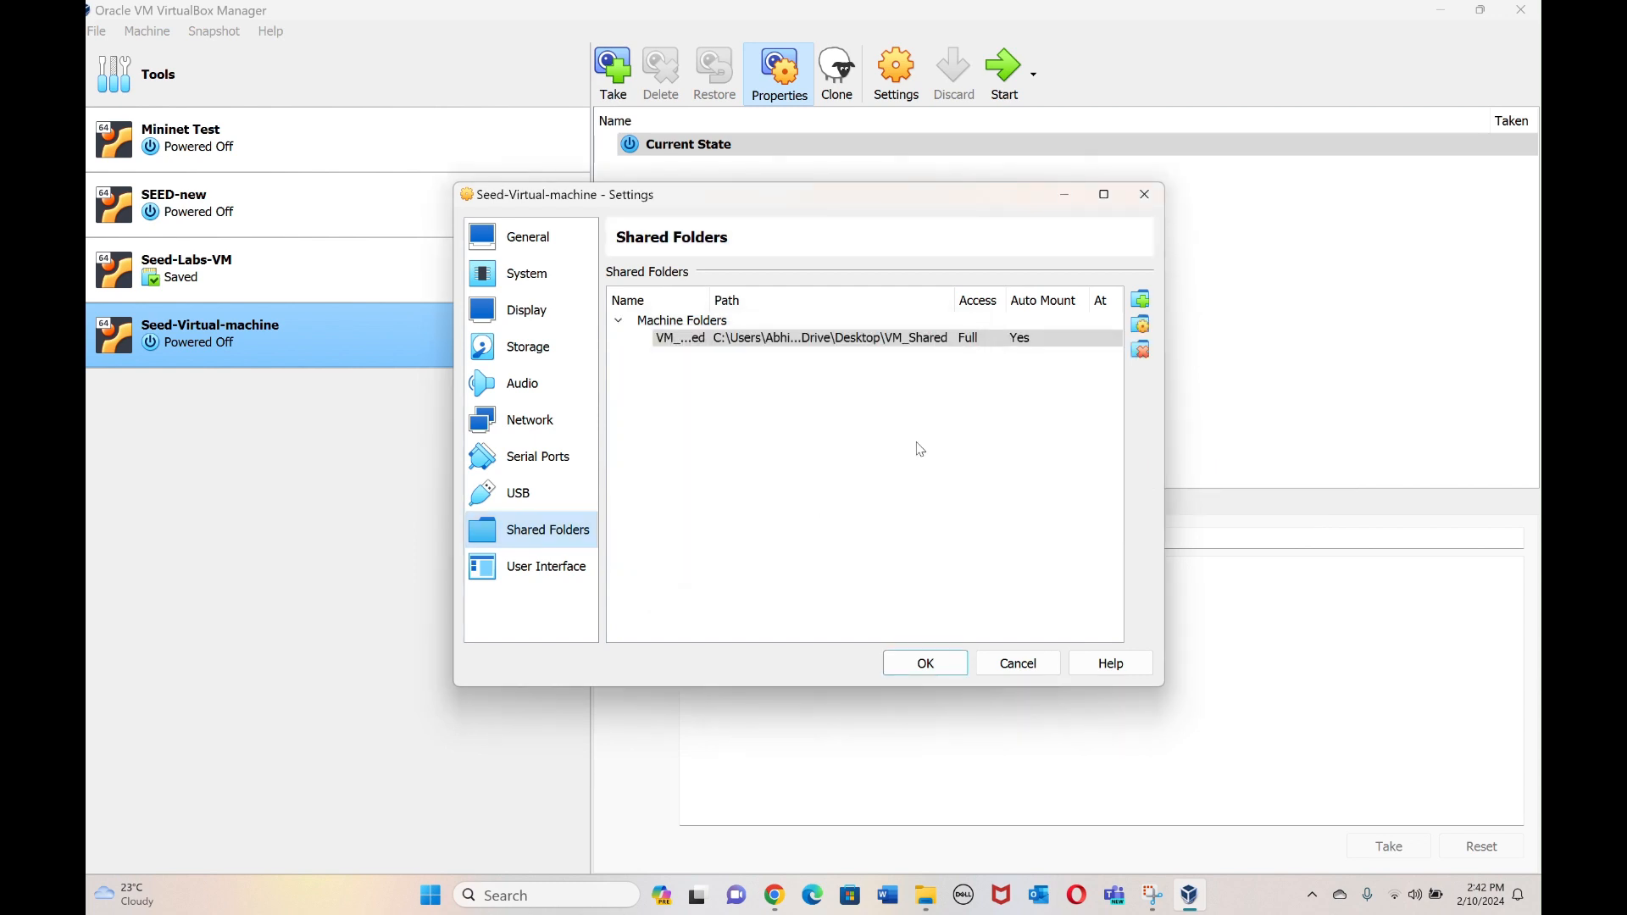
click(989, 343)
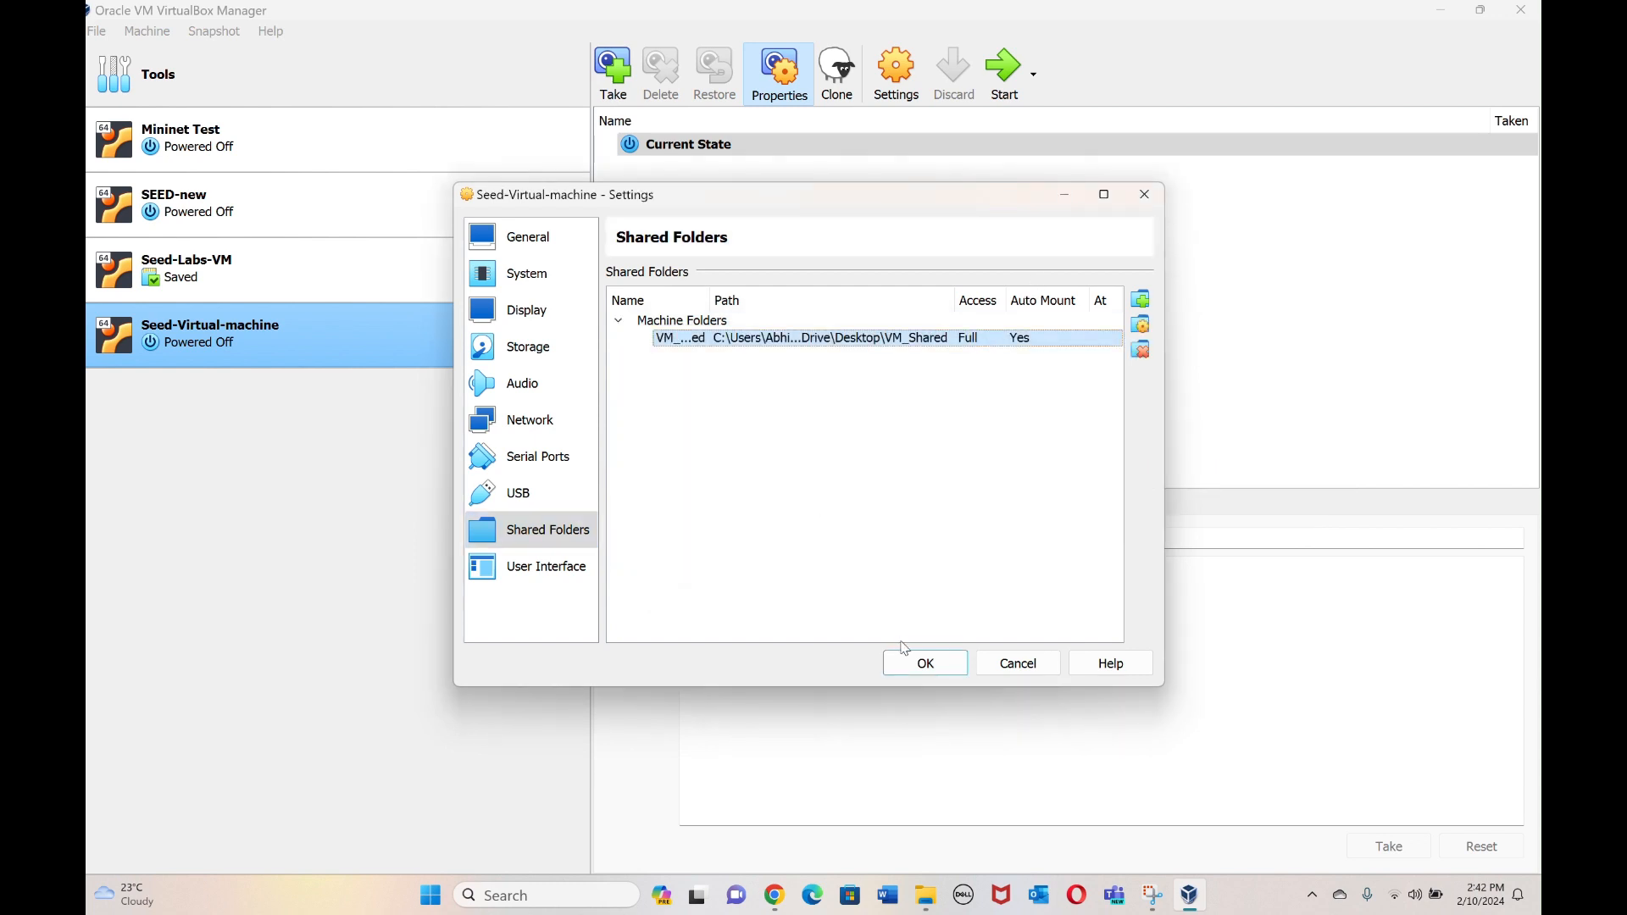
click(923, 670)
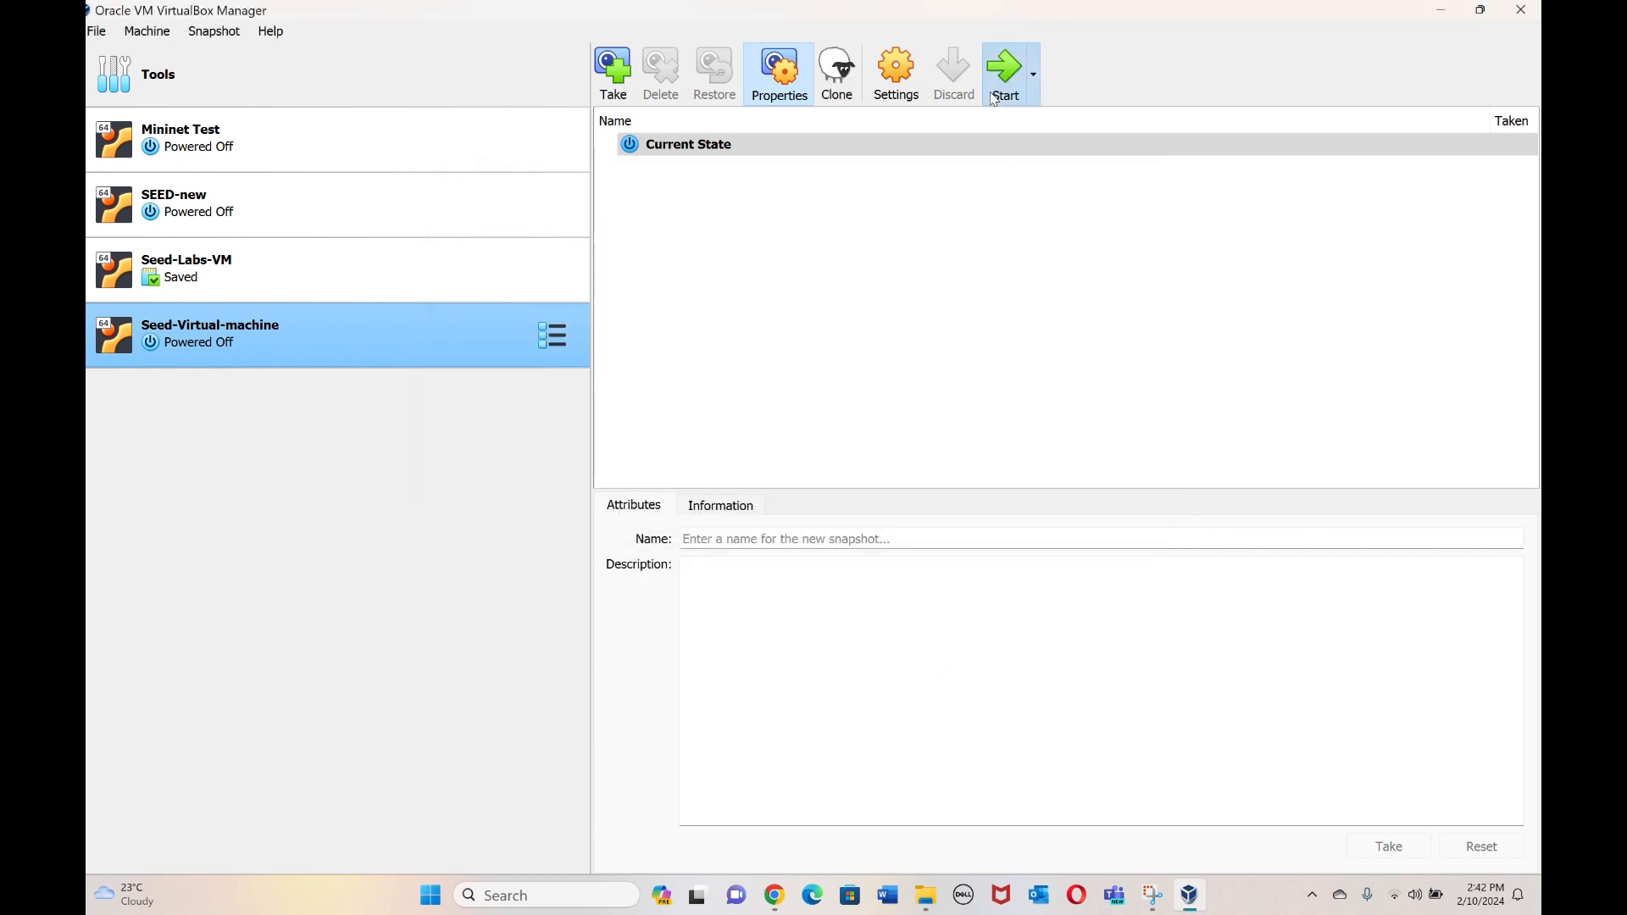
Boot Seed-Virtual-machine, dismiss the capture notices, and log in as SEED with the account password.
click(998, 84)
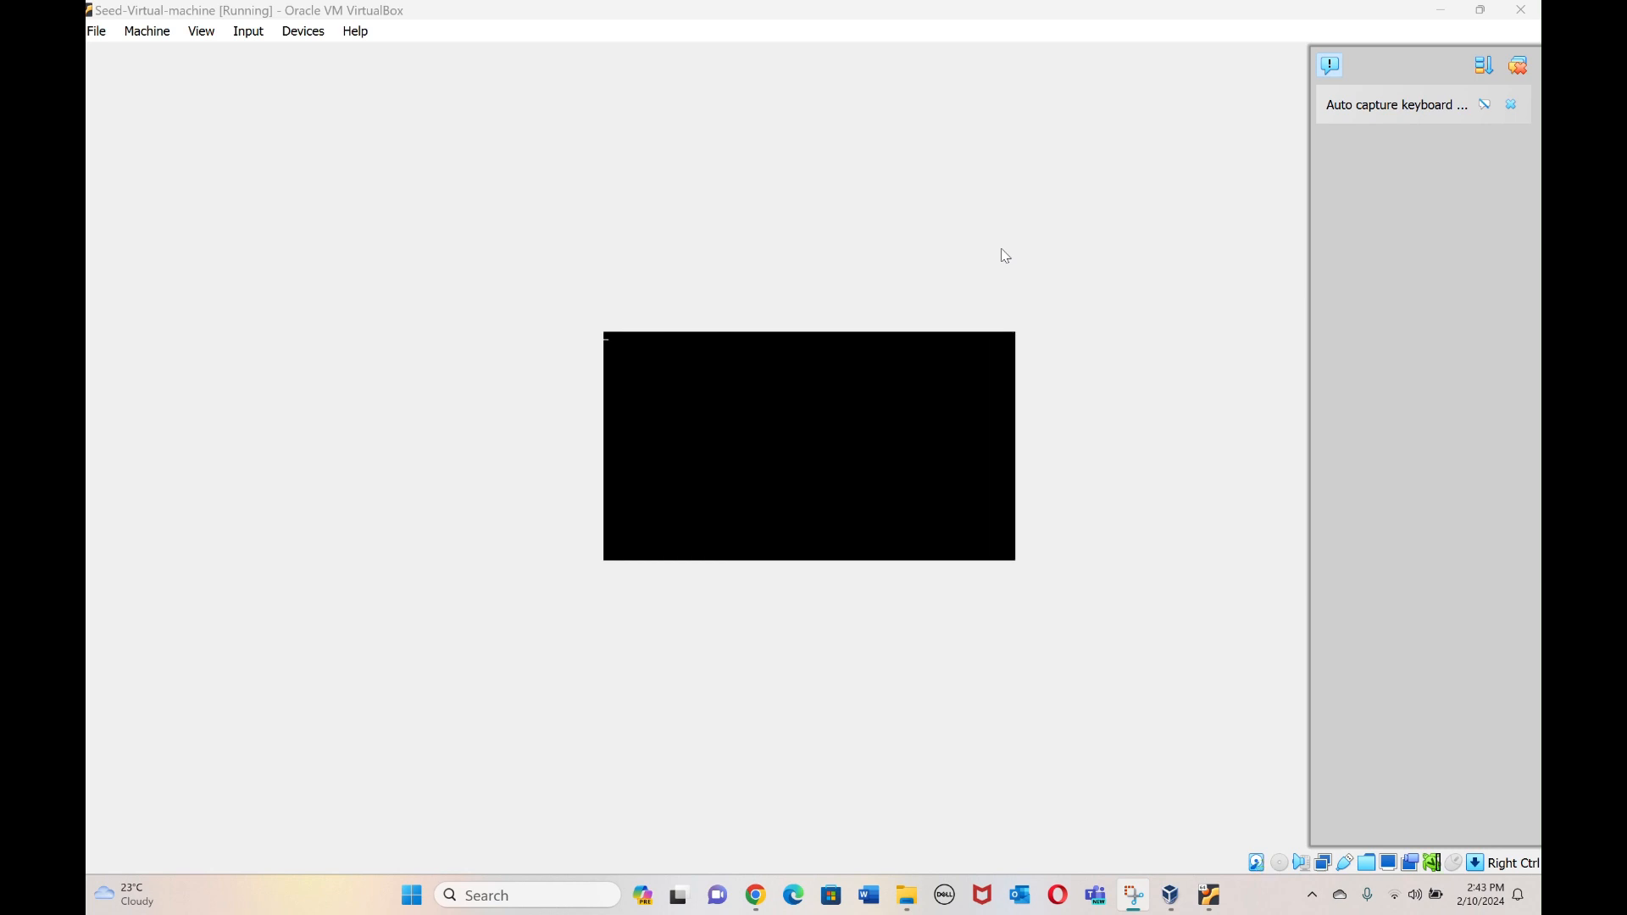
click(1518, 66)
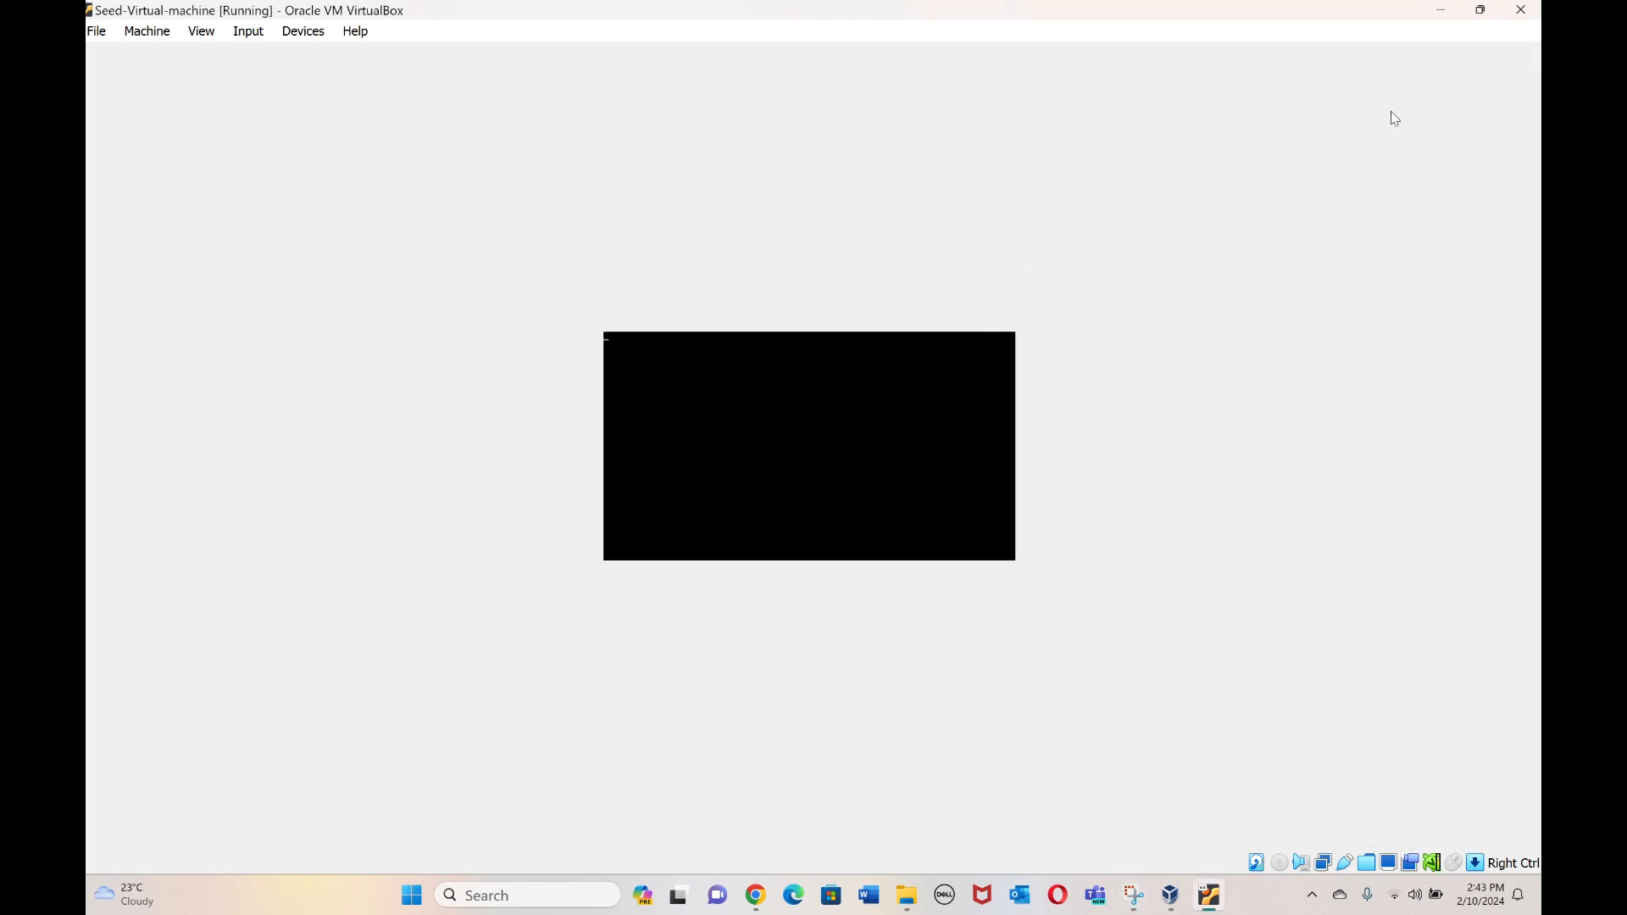
click(897, 369)
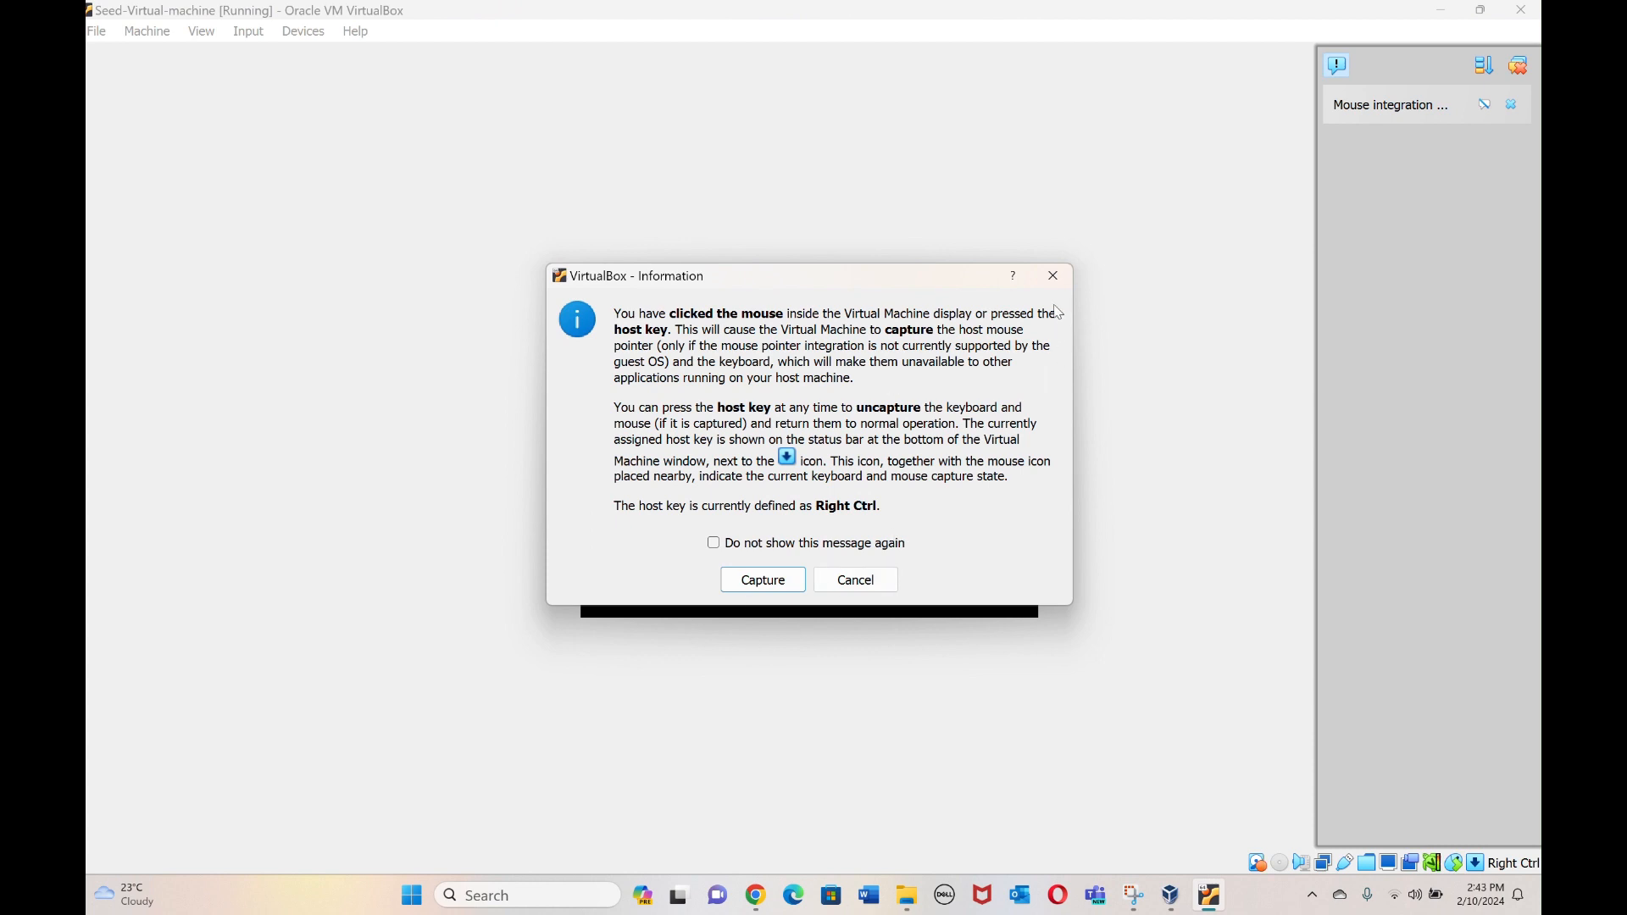
click(1053, 275)
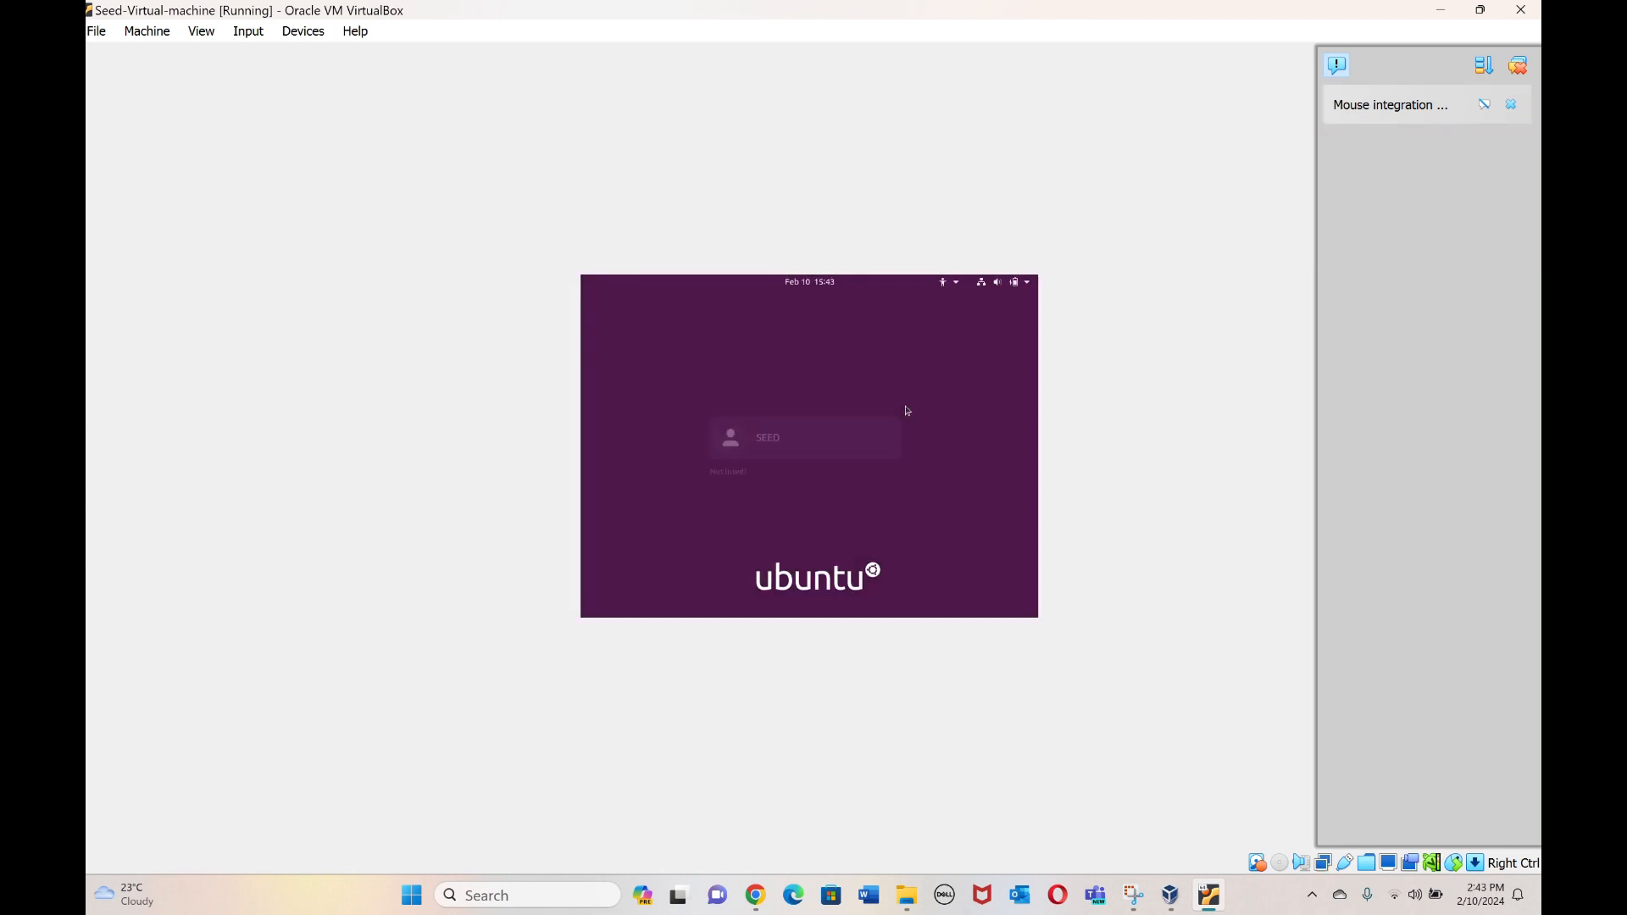
click(809, 450)
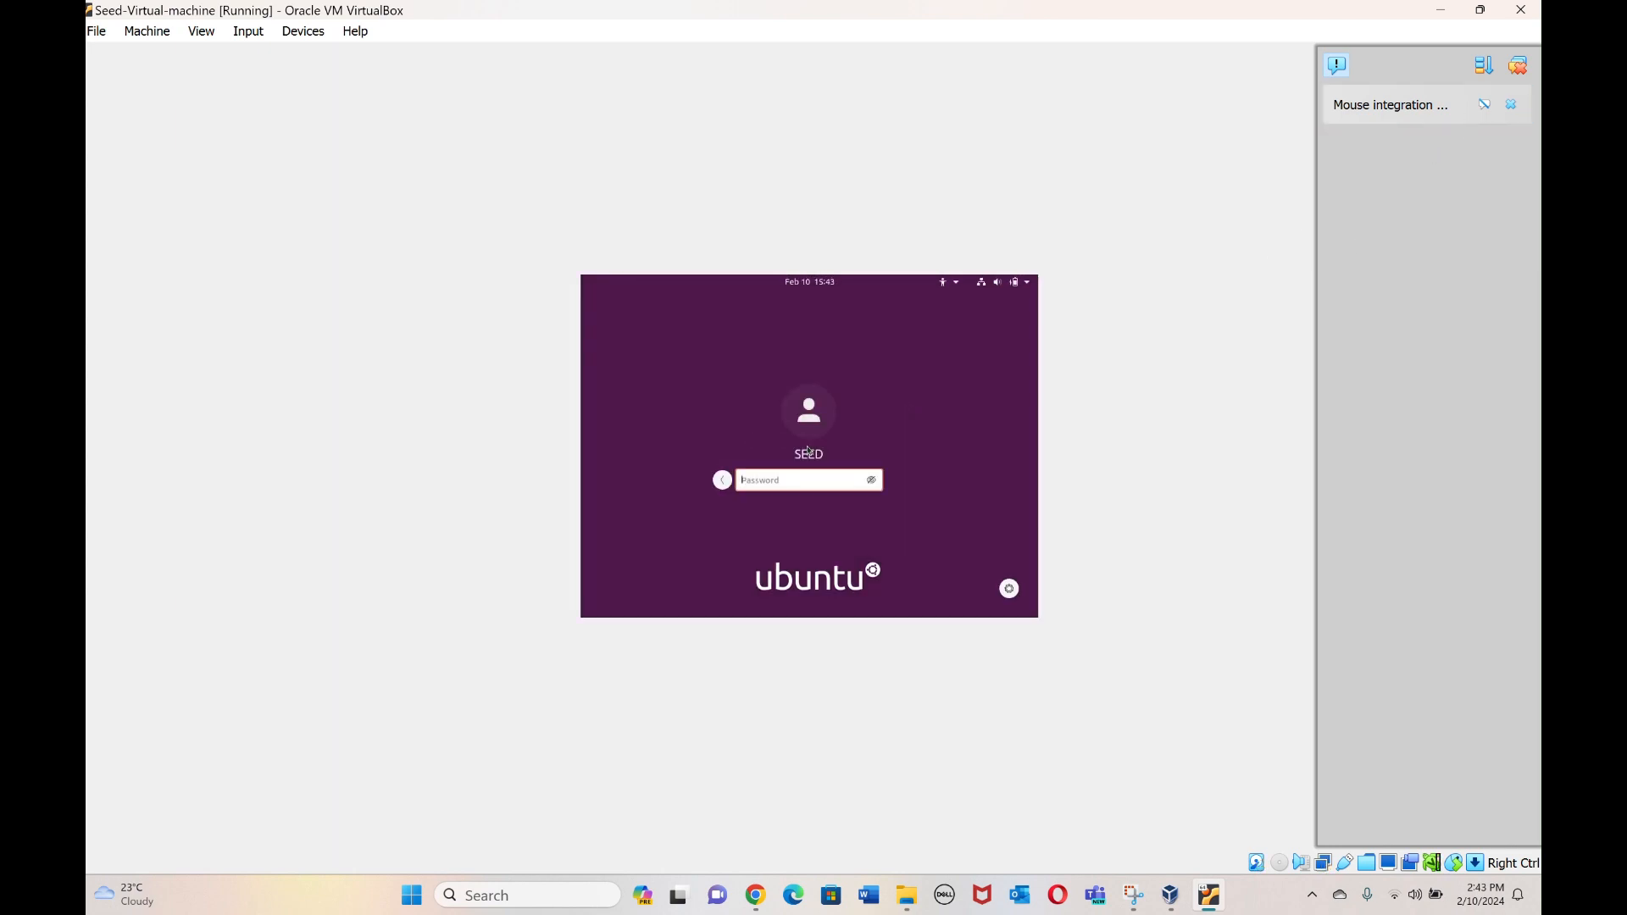
text(dees)
key(Return)
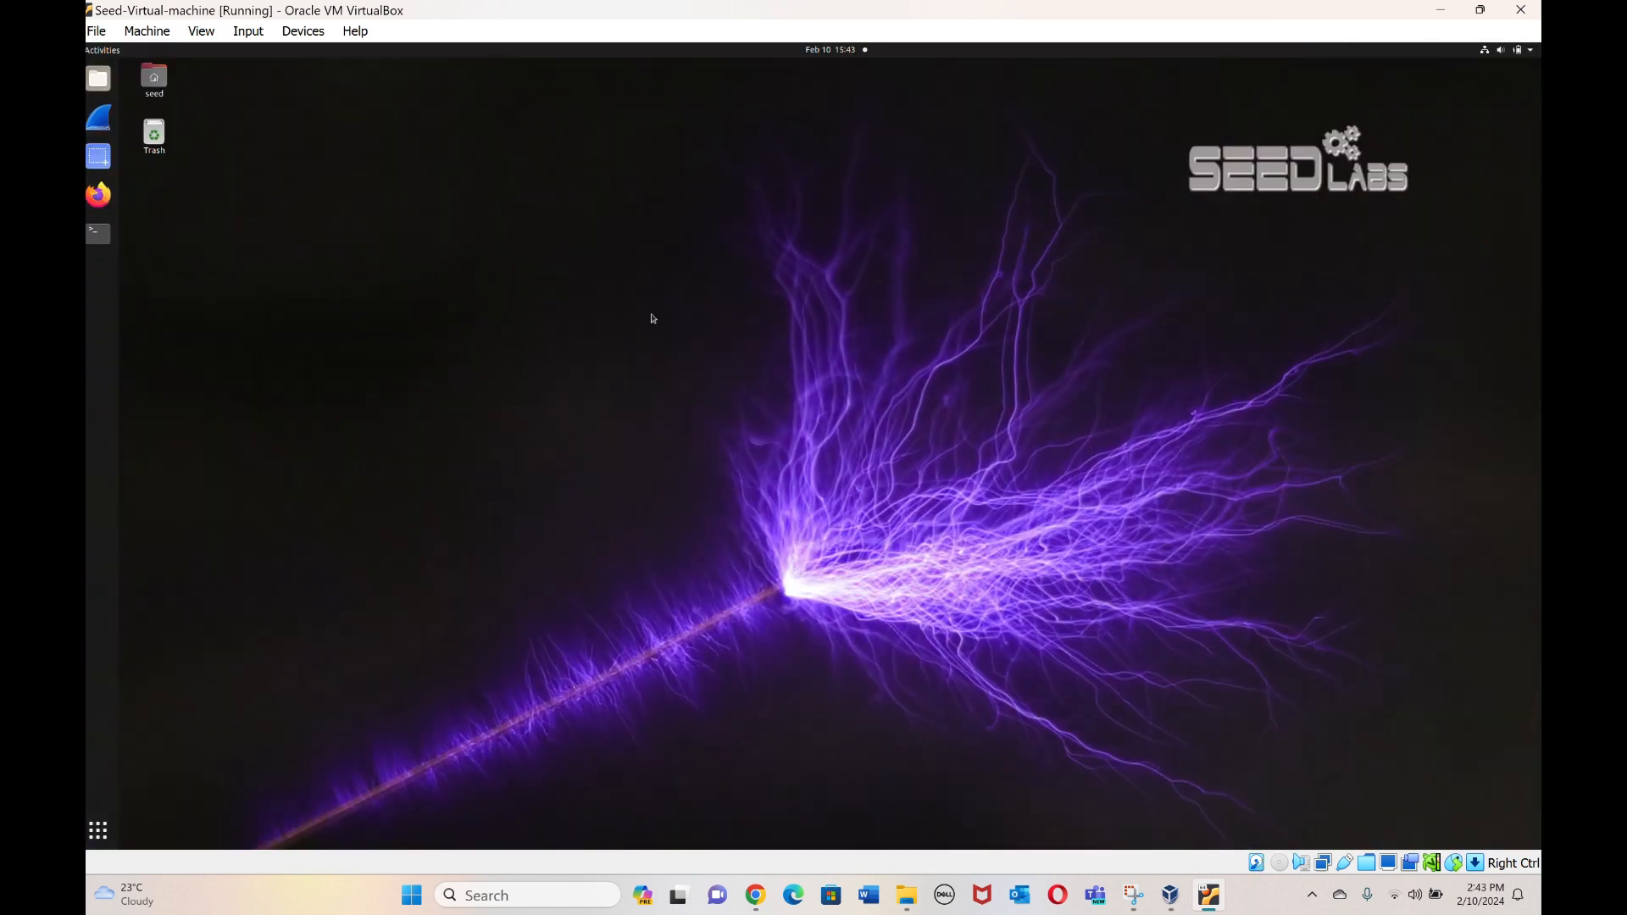
Set the guest Displays scale to 200%, keep the changes, and close Settings.
click(1535, 53)
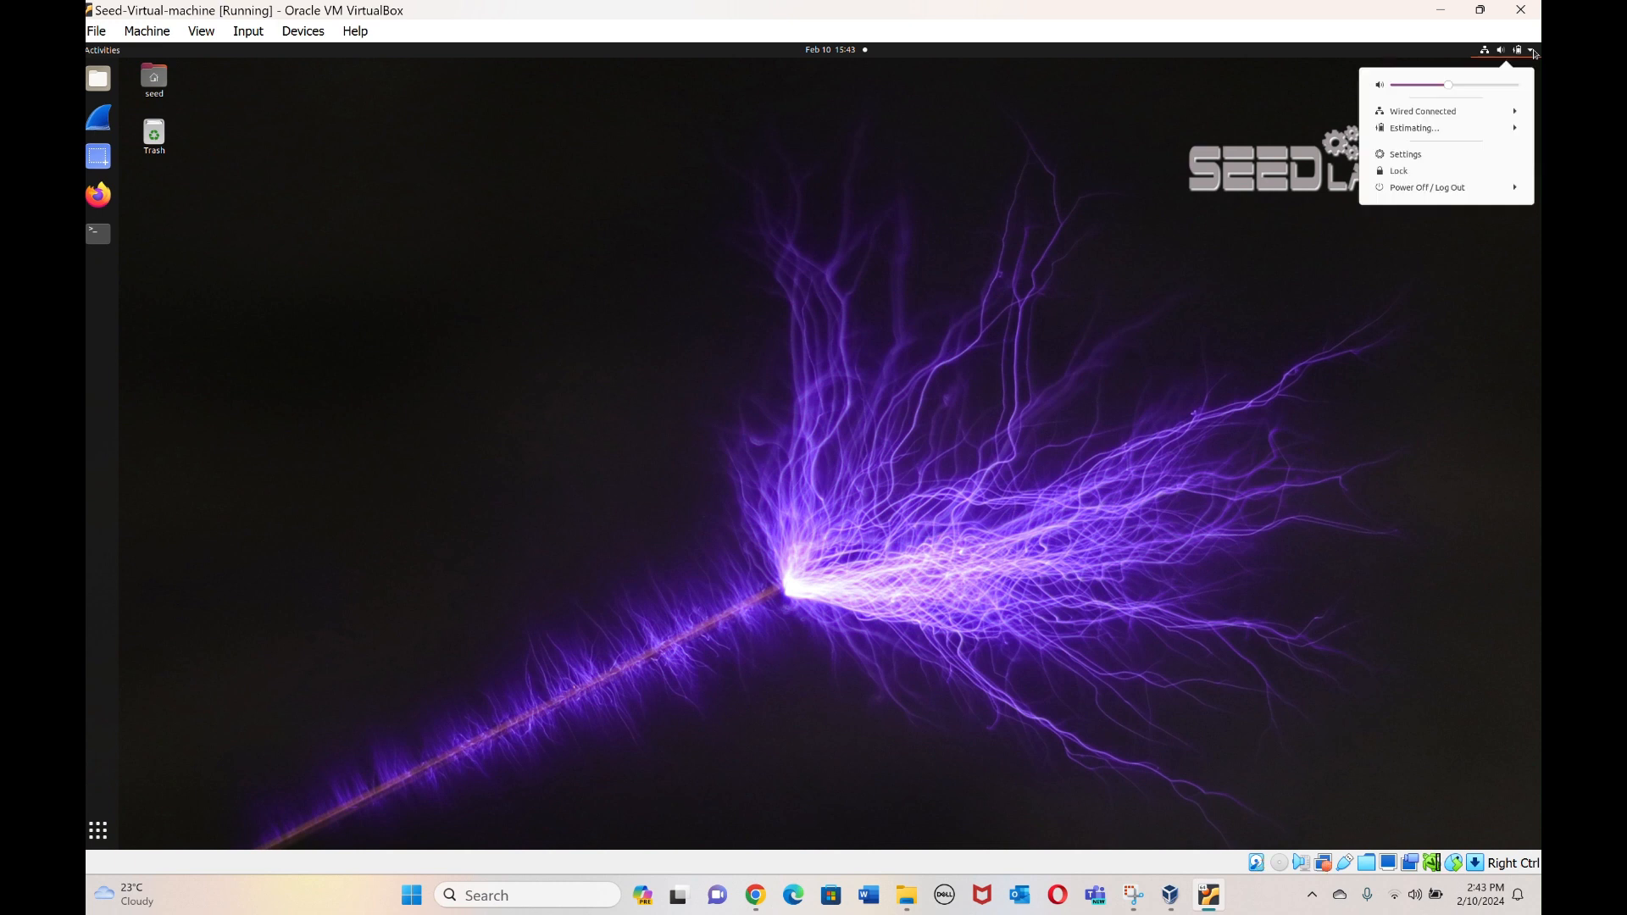
click(1460, 149)
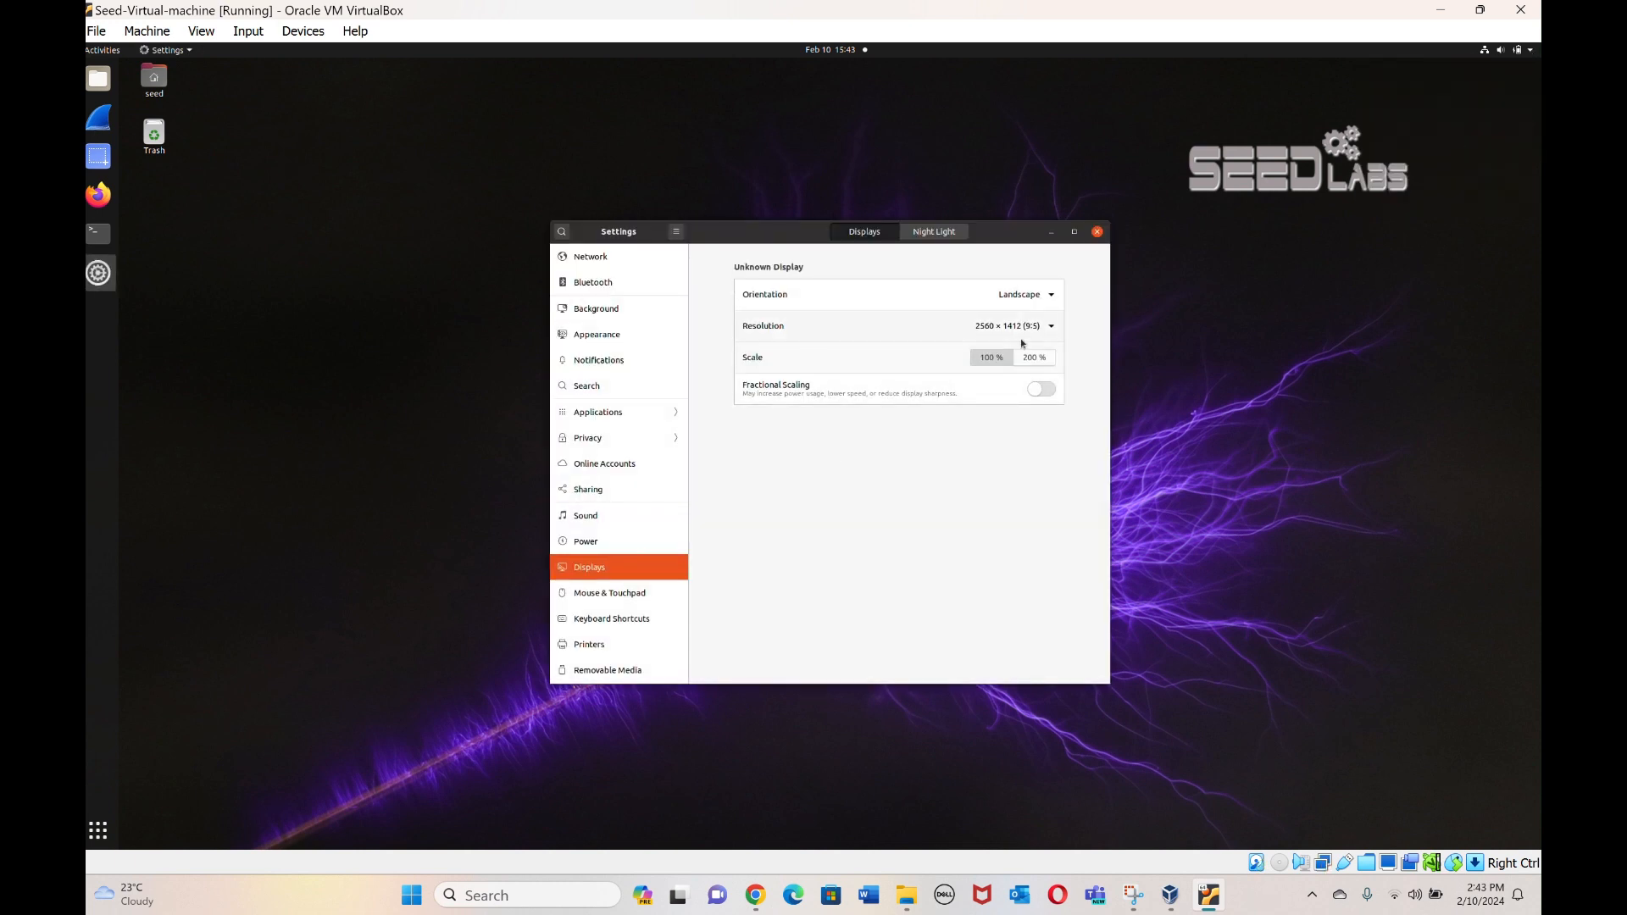
click(1031, 357)
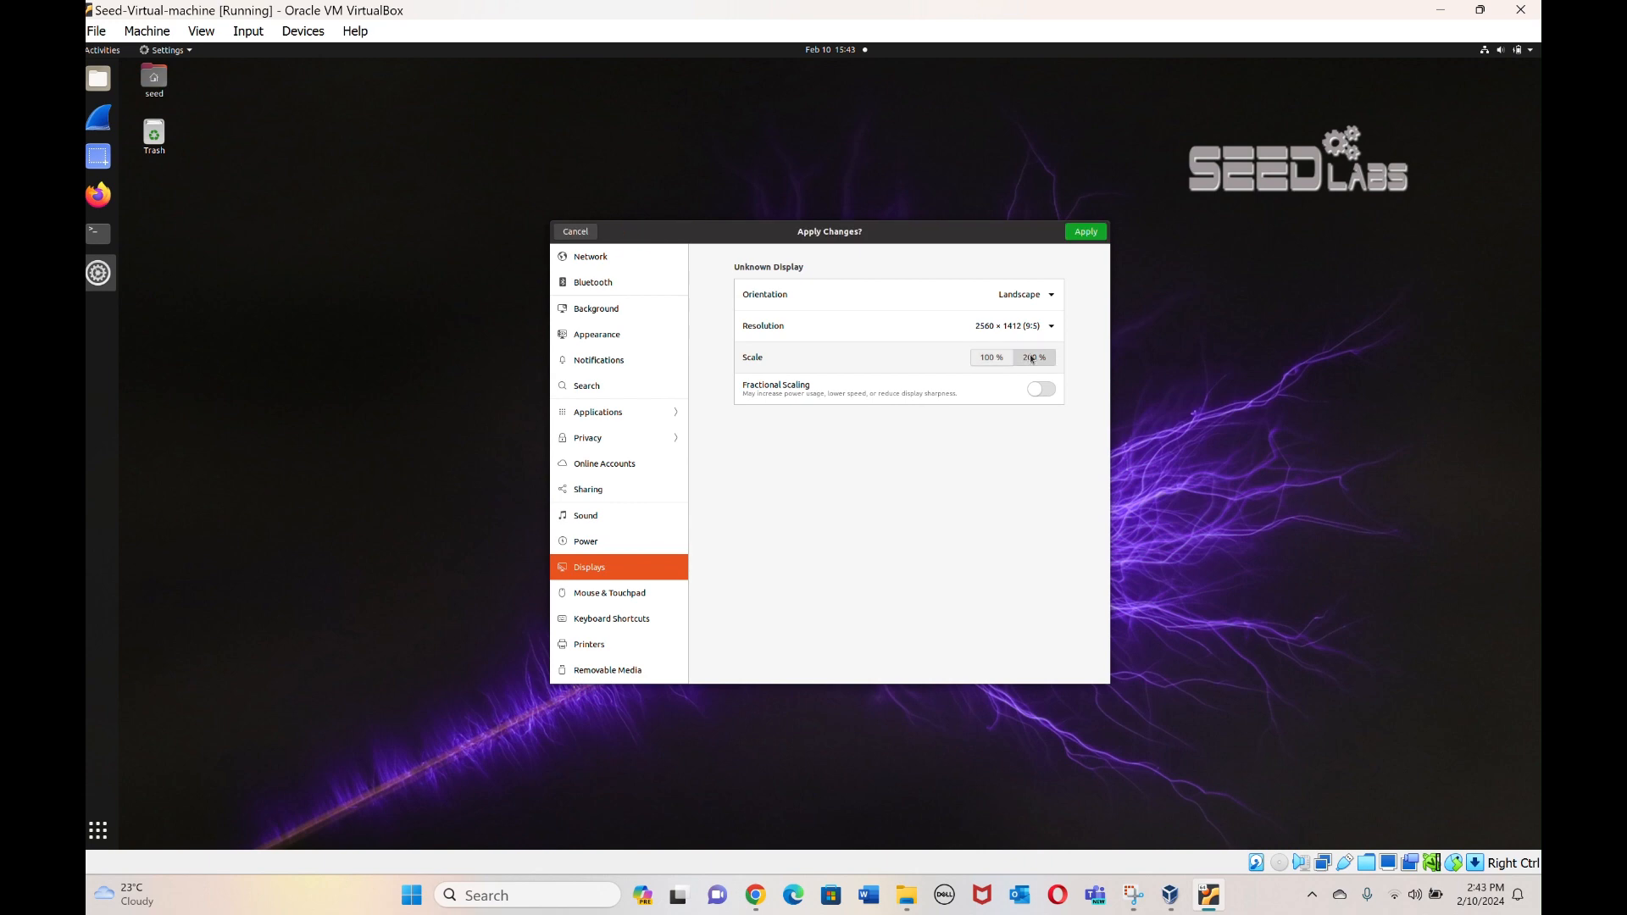
click(1089, 233)
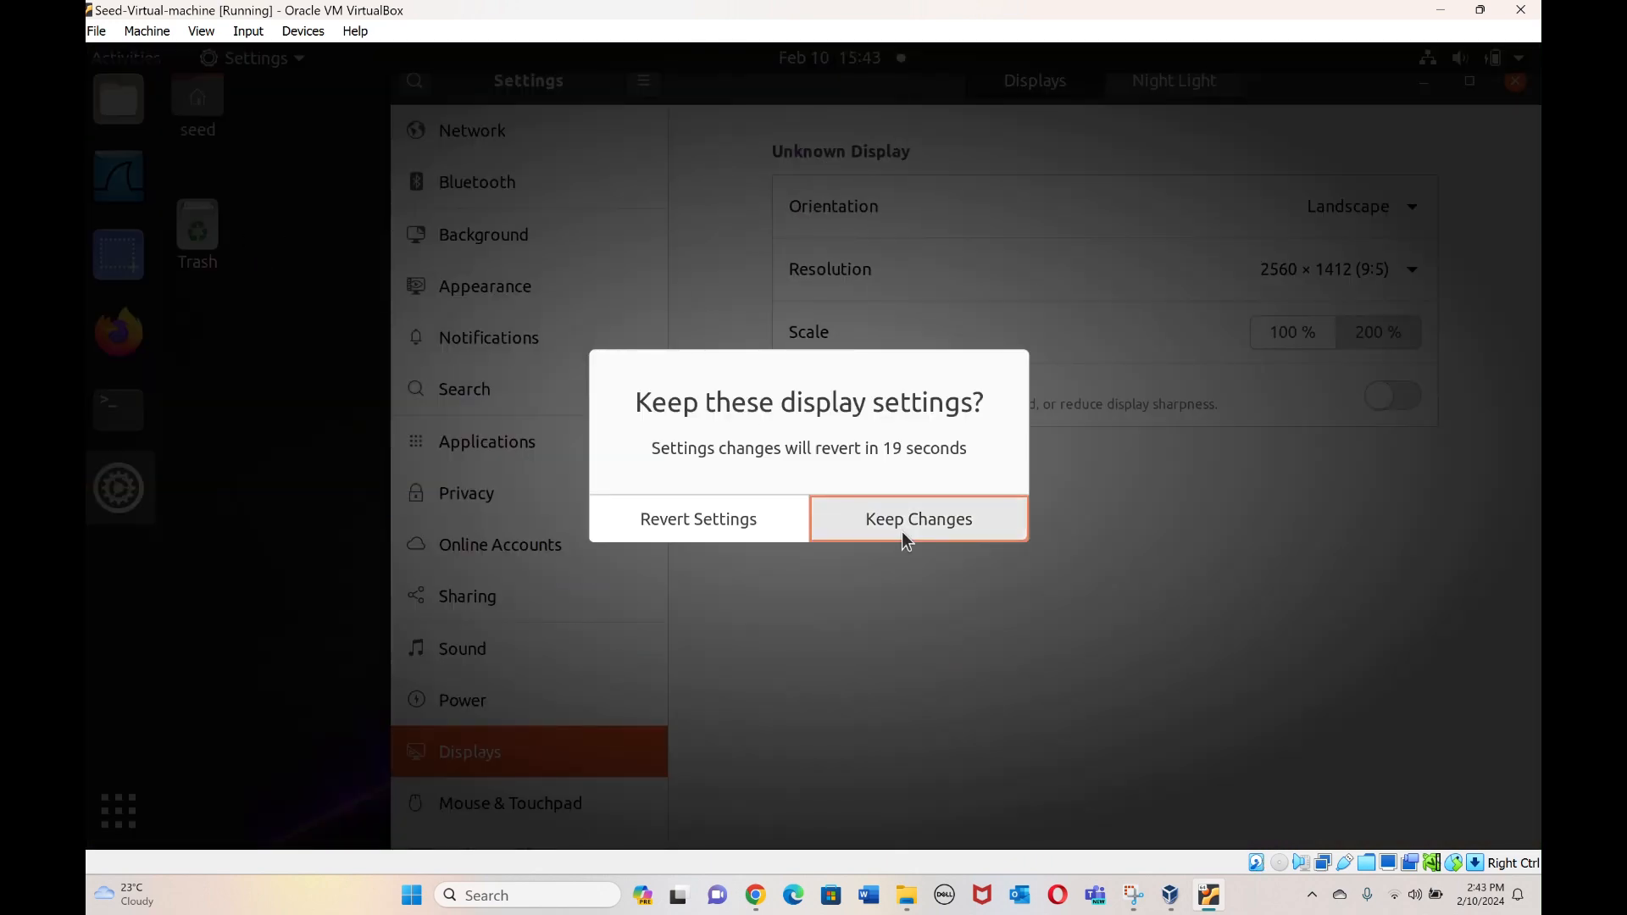
click(905, 529)
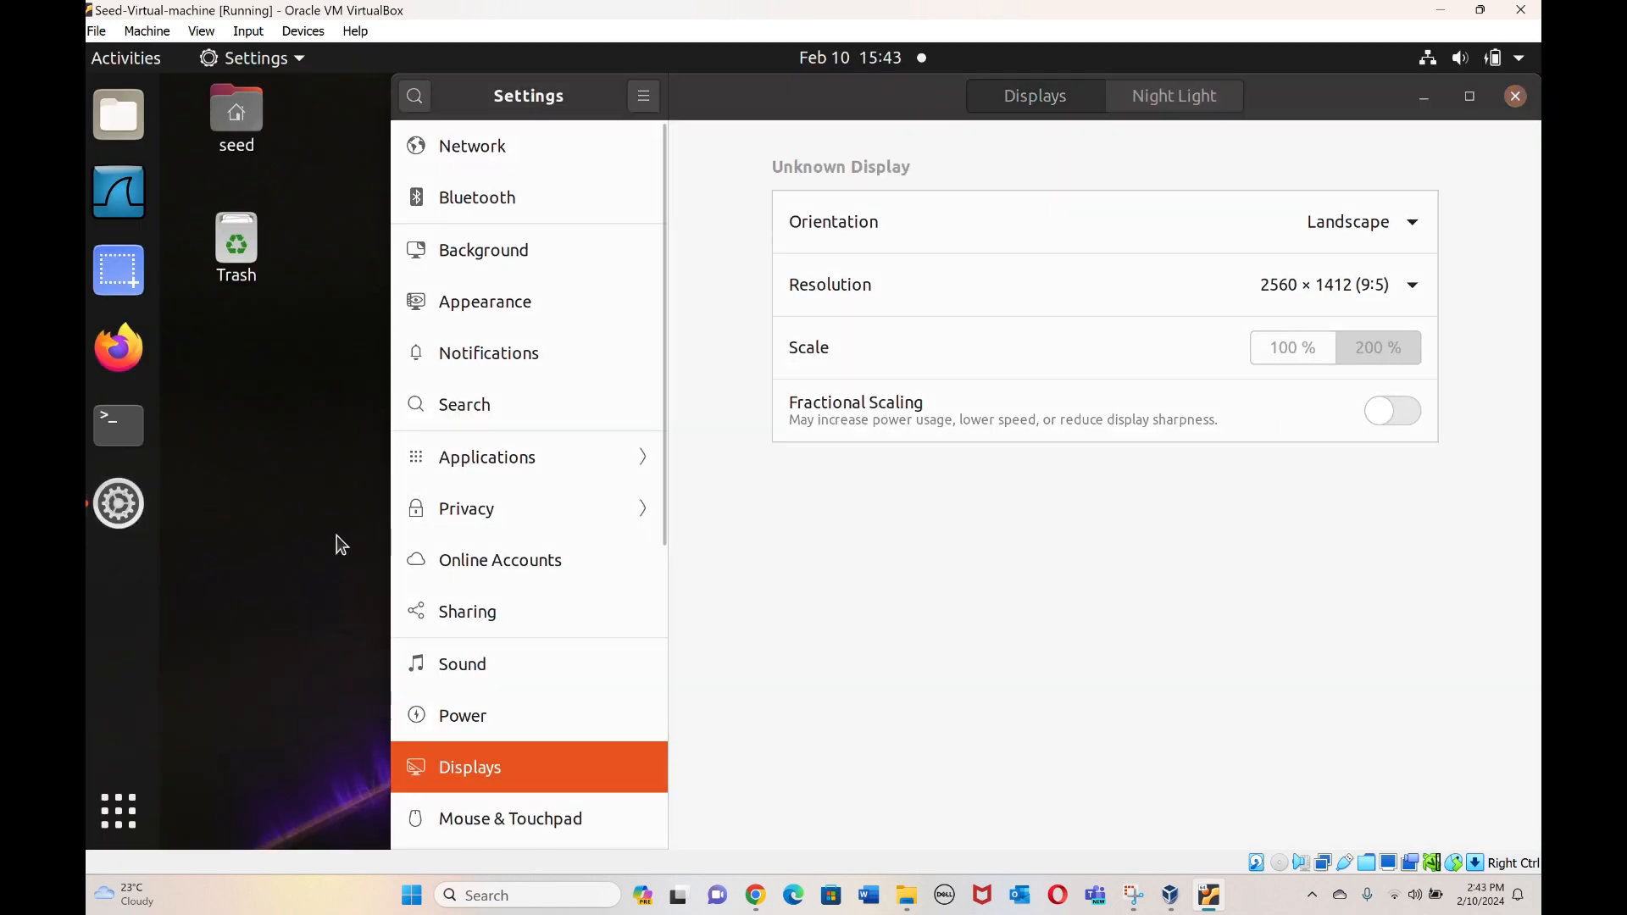
click(1515, 96)
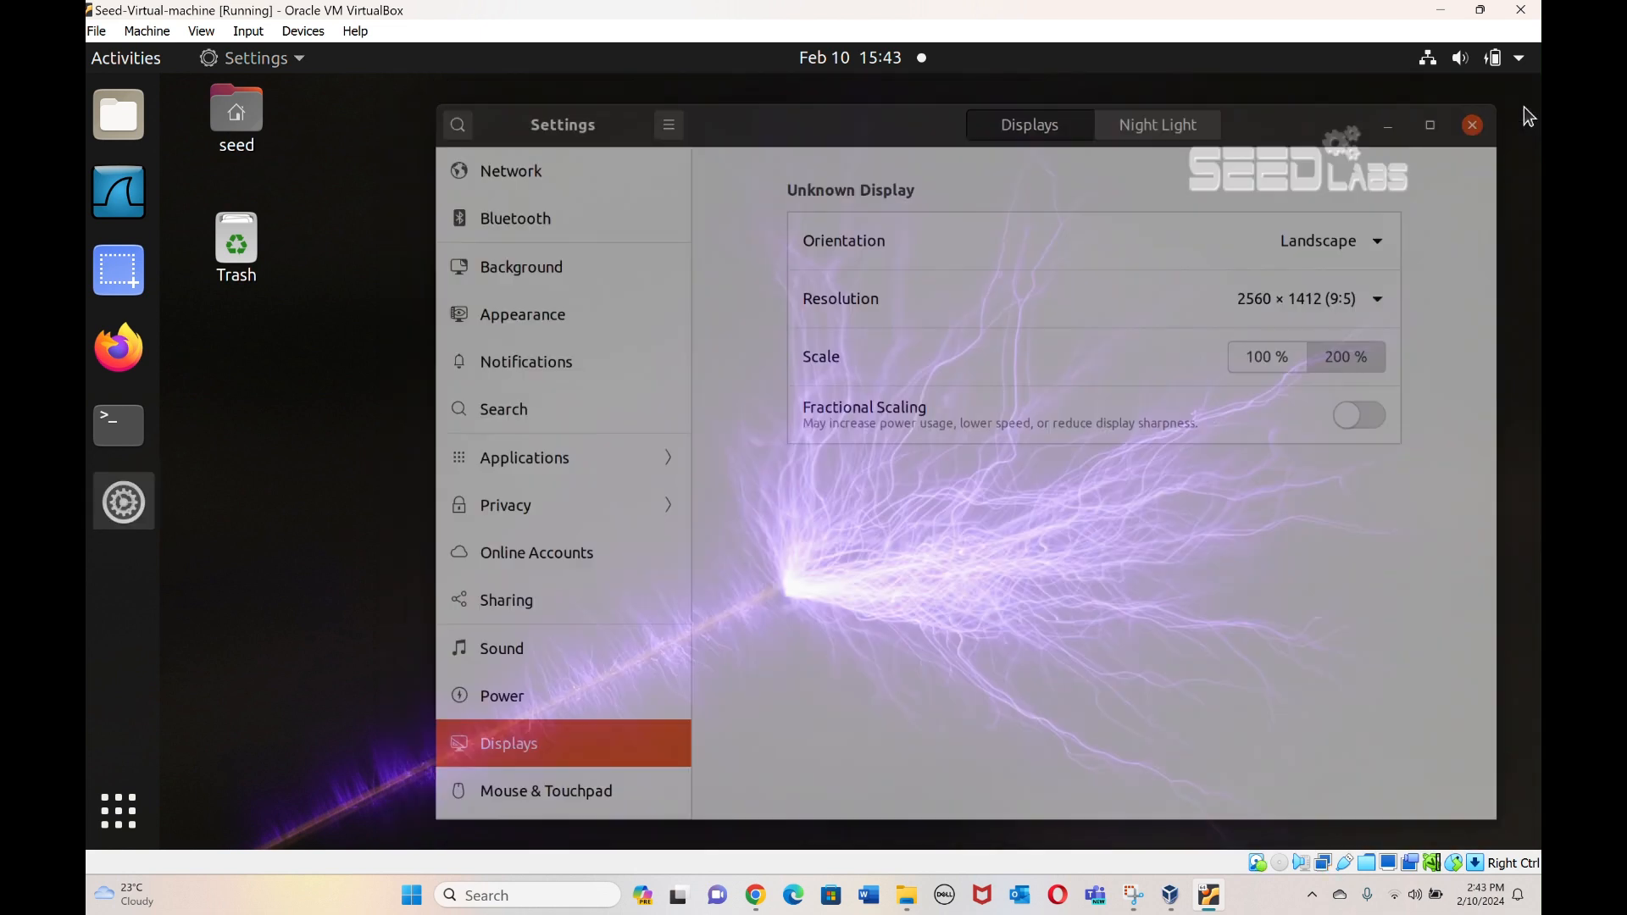
click(121, 135)
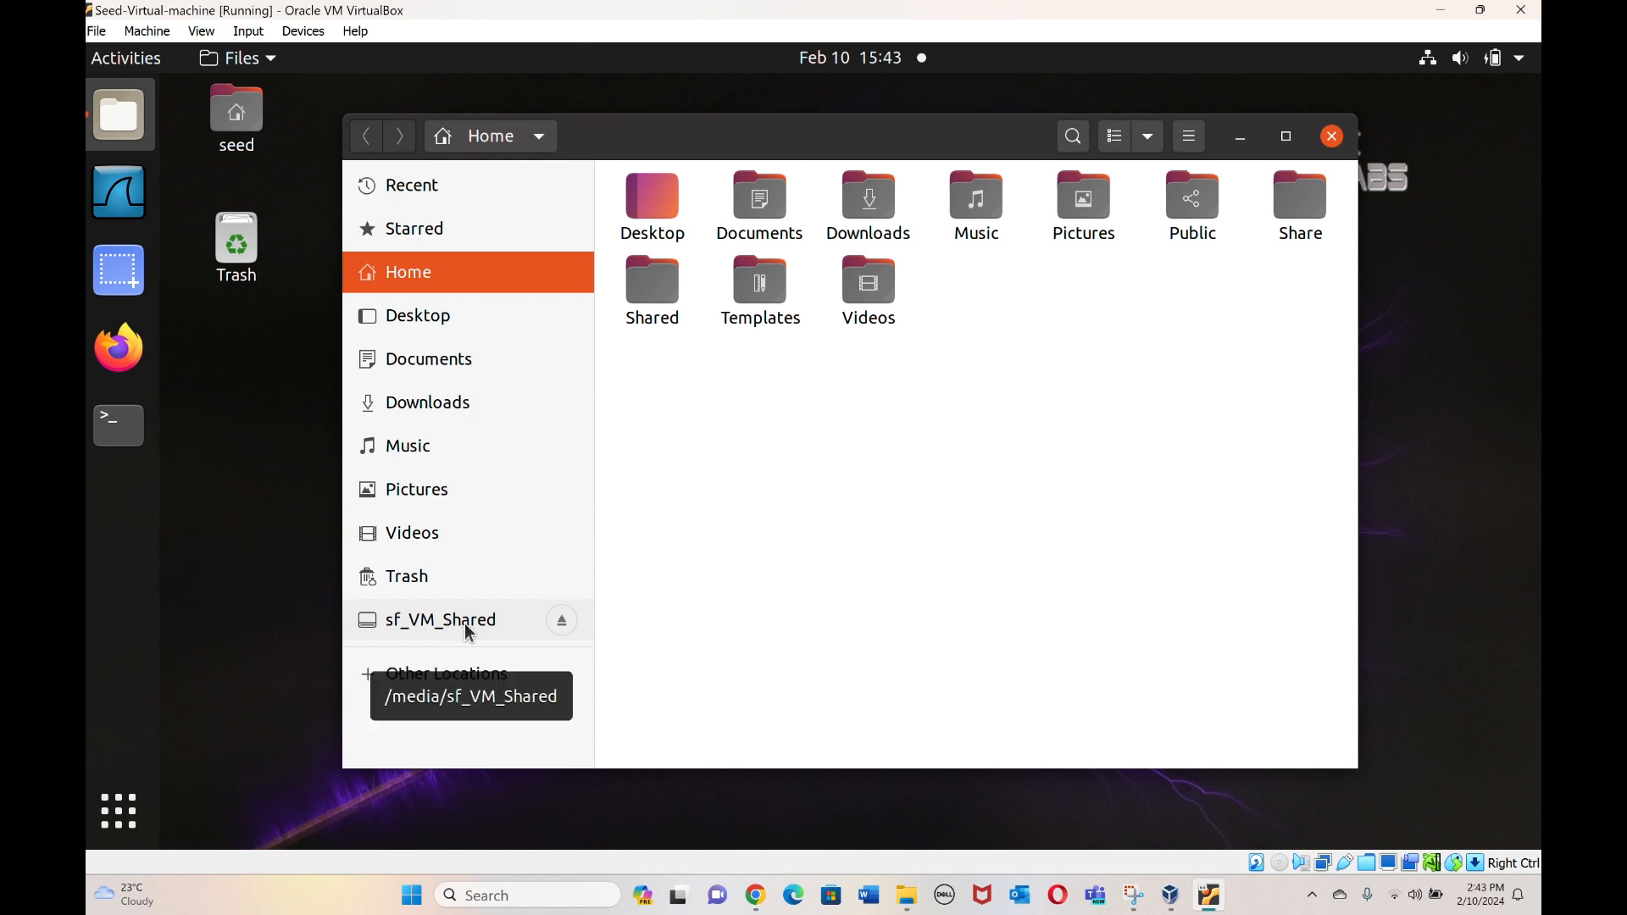
Try opening sf_VM_Shared in Files, dismiss the permission error, and close Files.
click(496, 632)
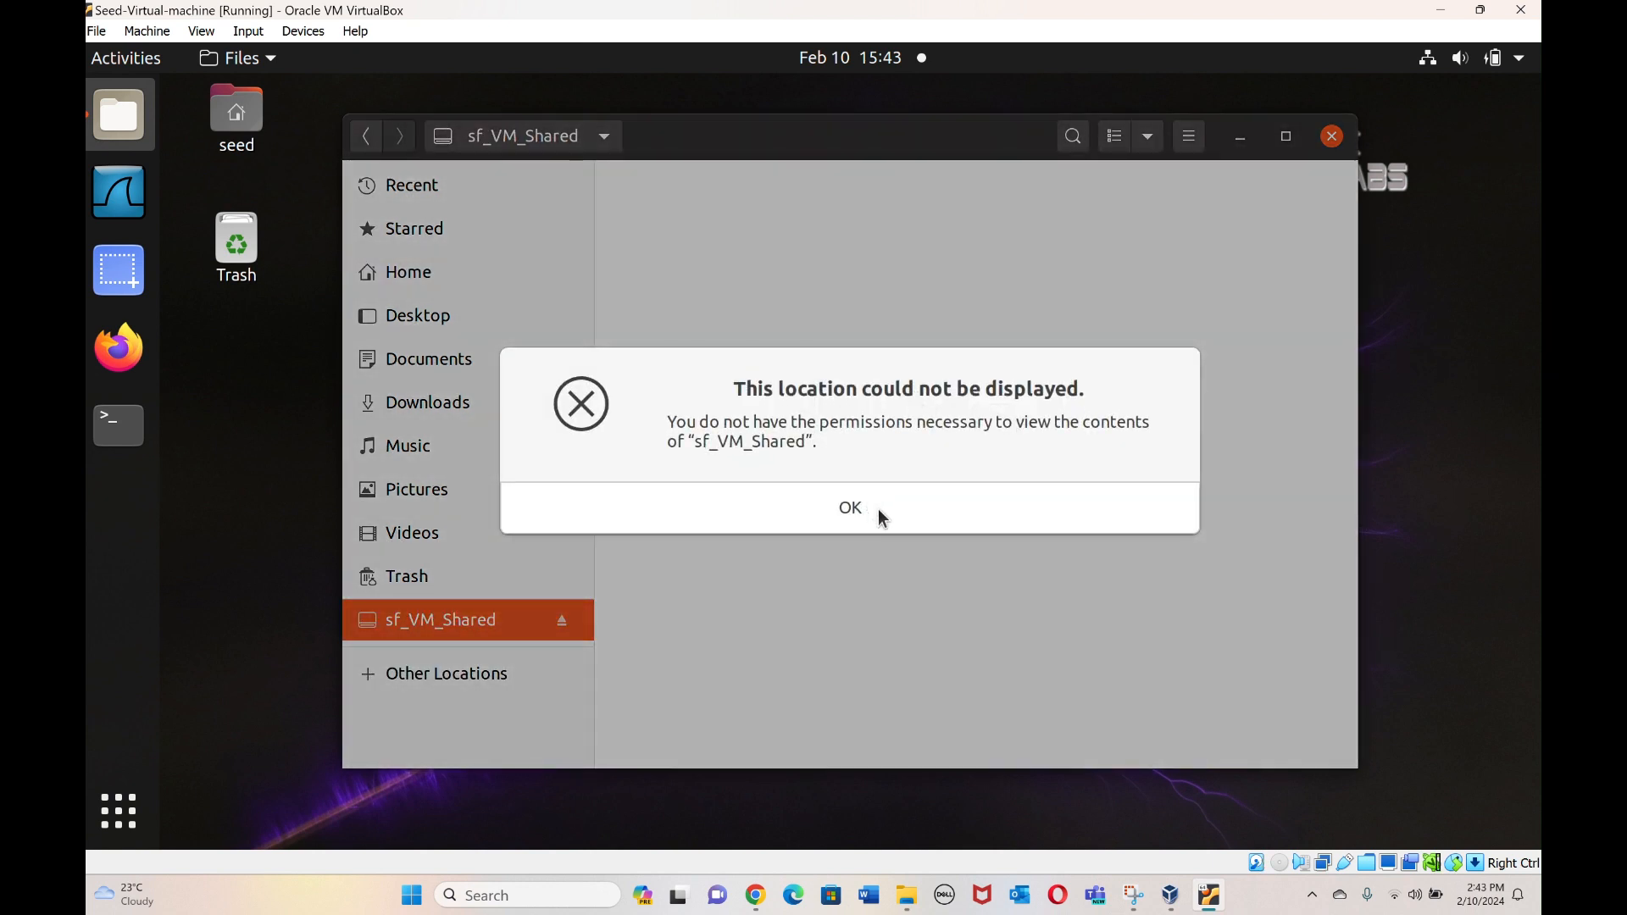
click(882, 511)
click(247, 457)
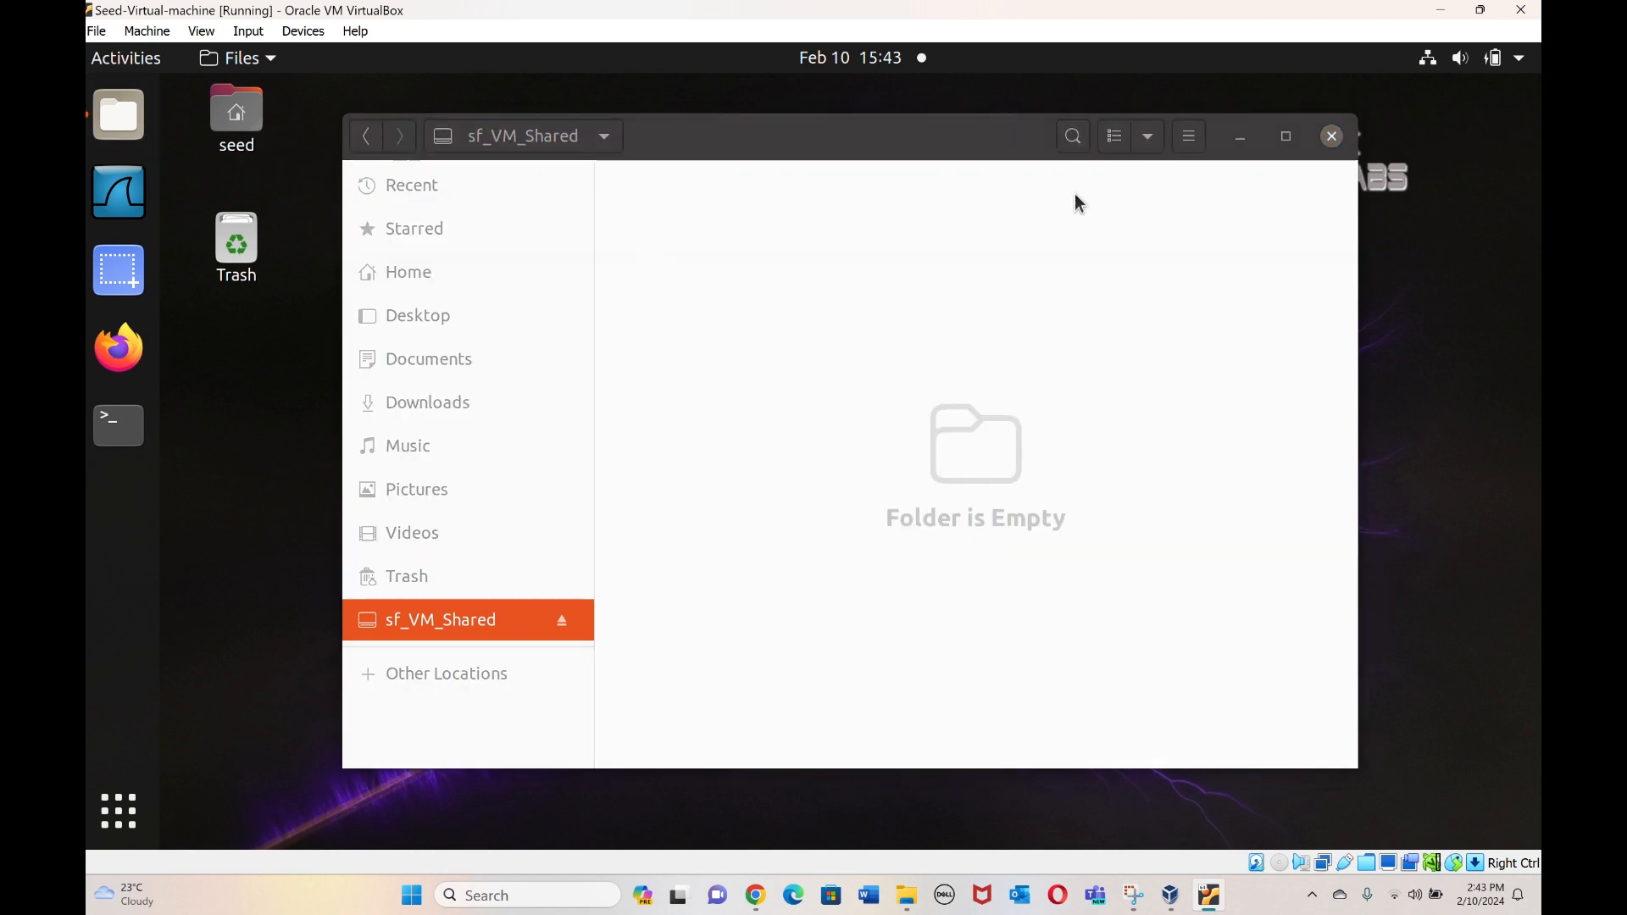
click(1331, 136)
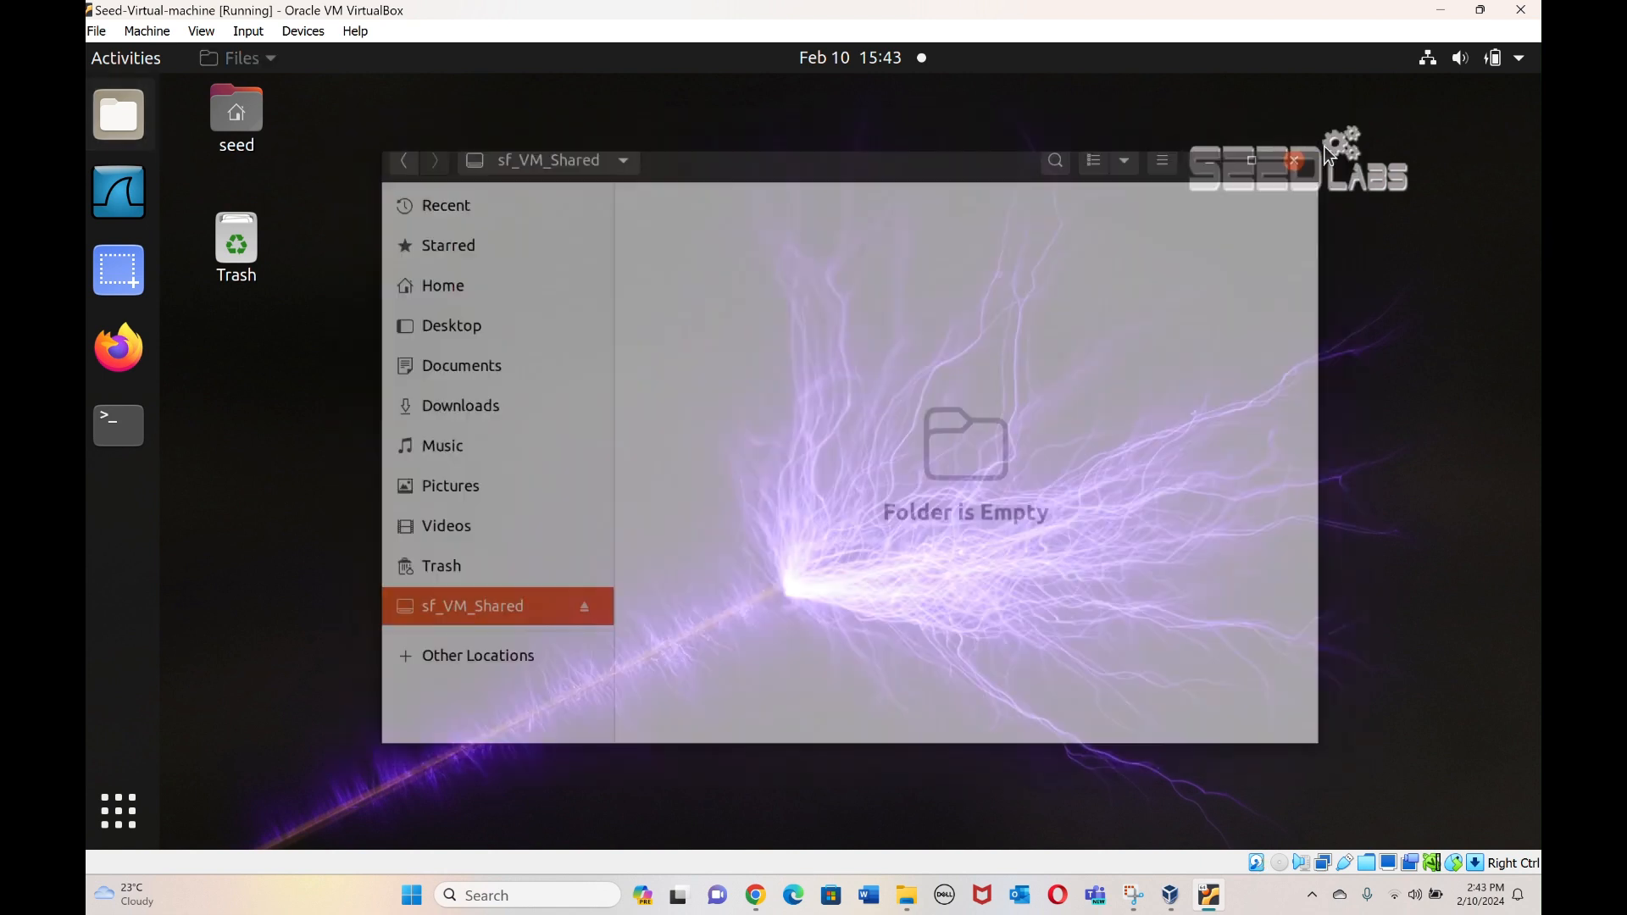
click(119, 425)
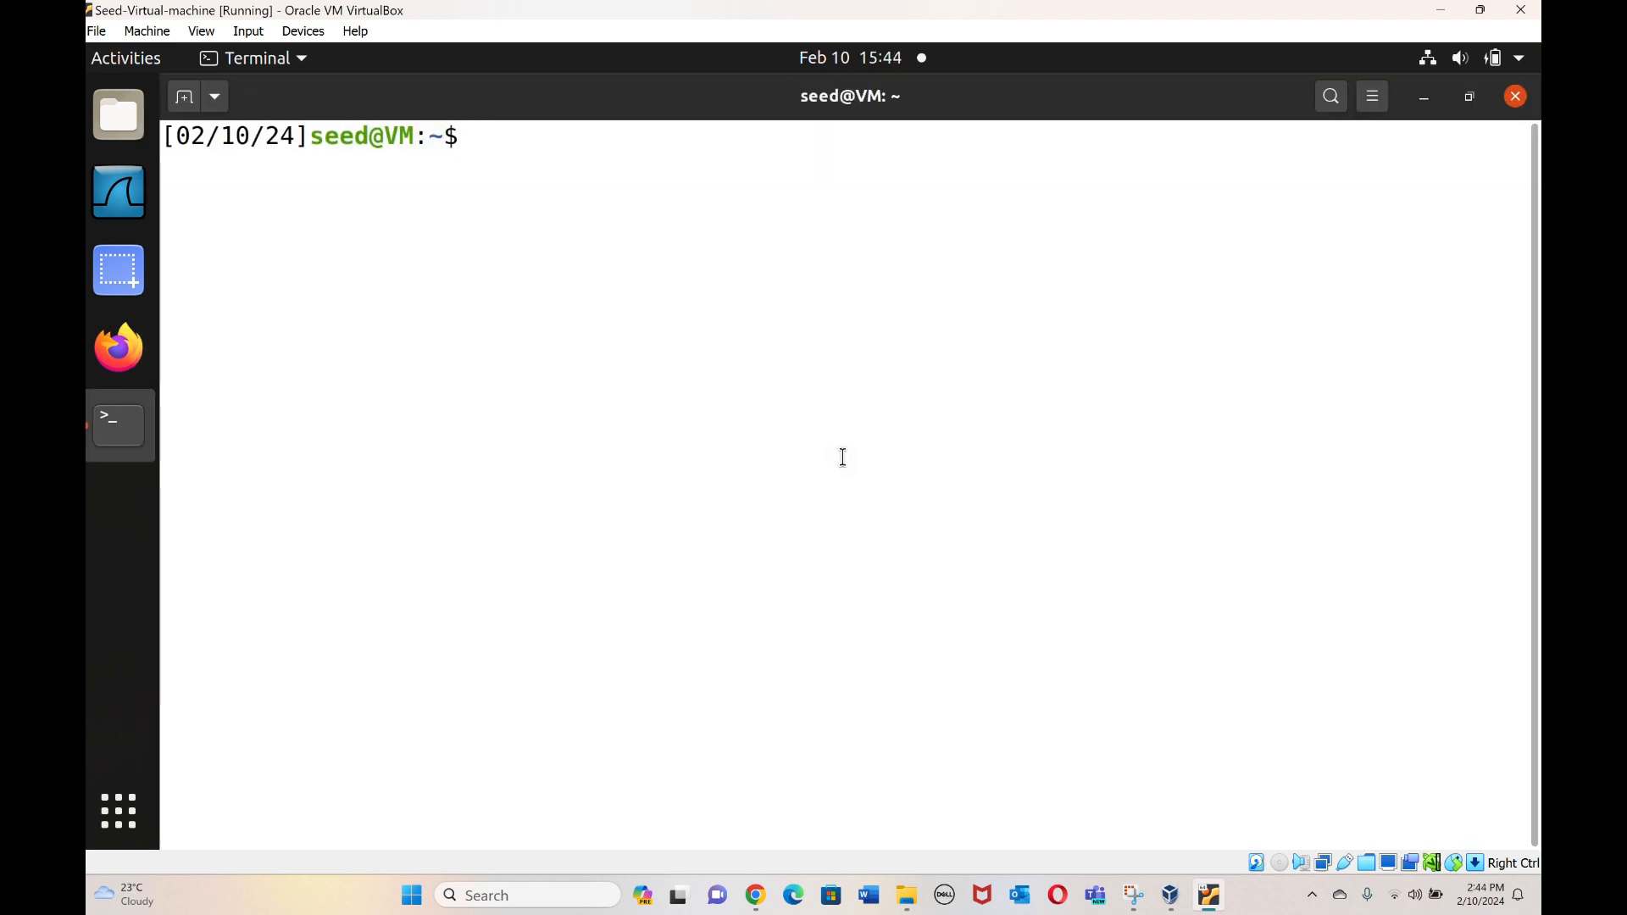
Create ~/Share and run sudo mount -t vboxsf VM_Shared ~/Share in the terminal.
text(mkdir -p ~)
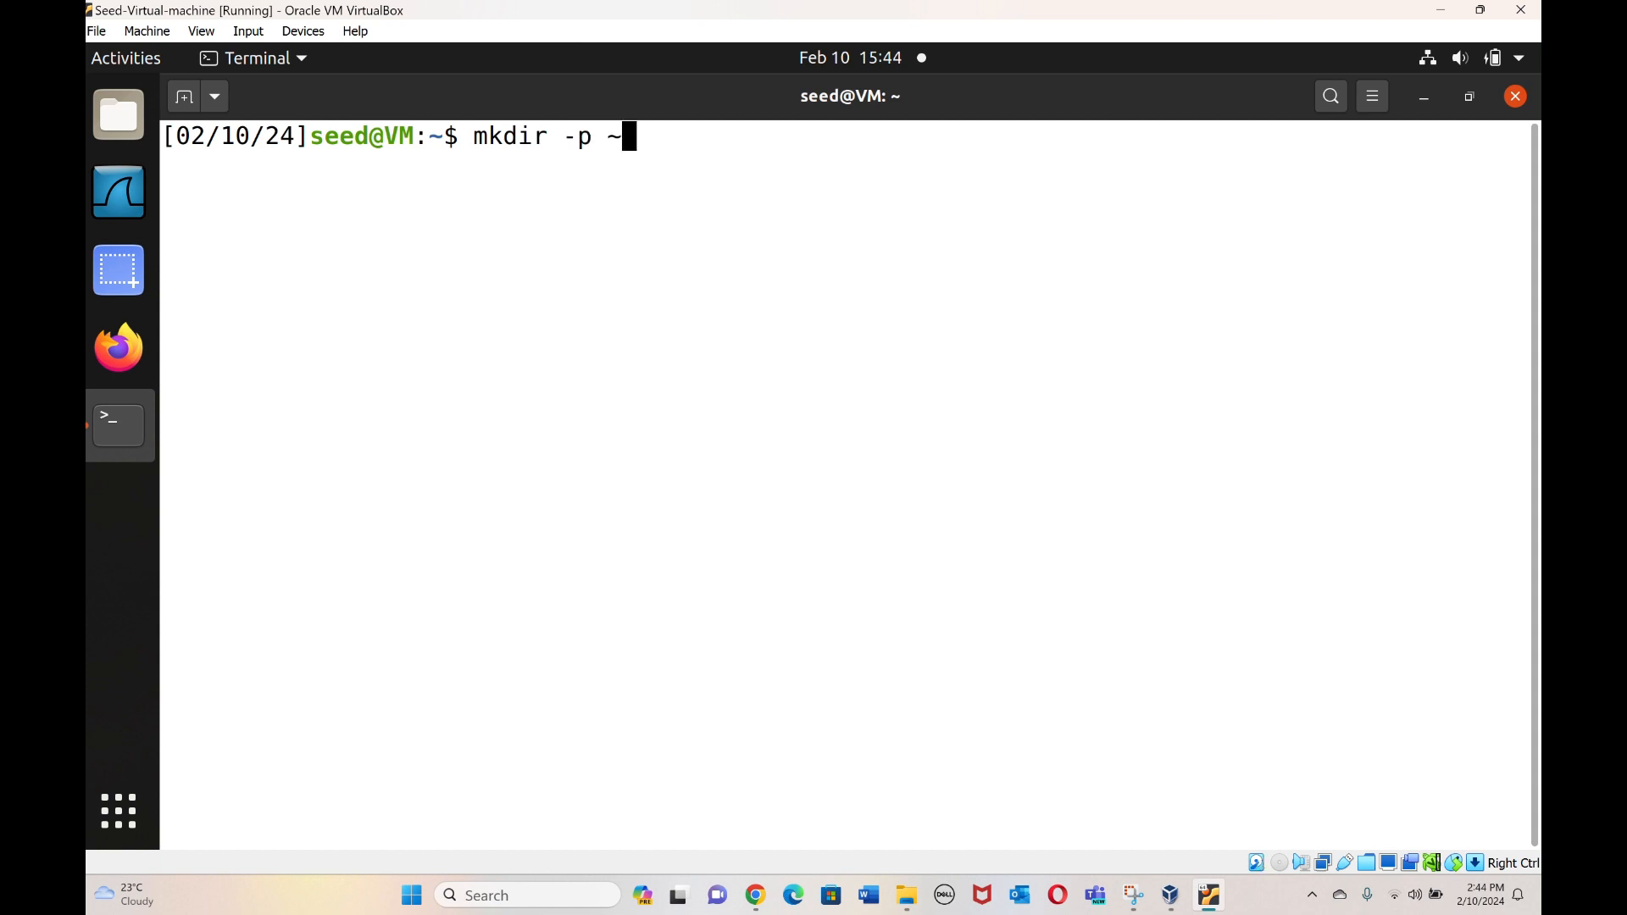
text(/Share)
key(Return)
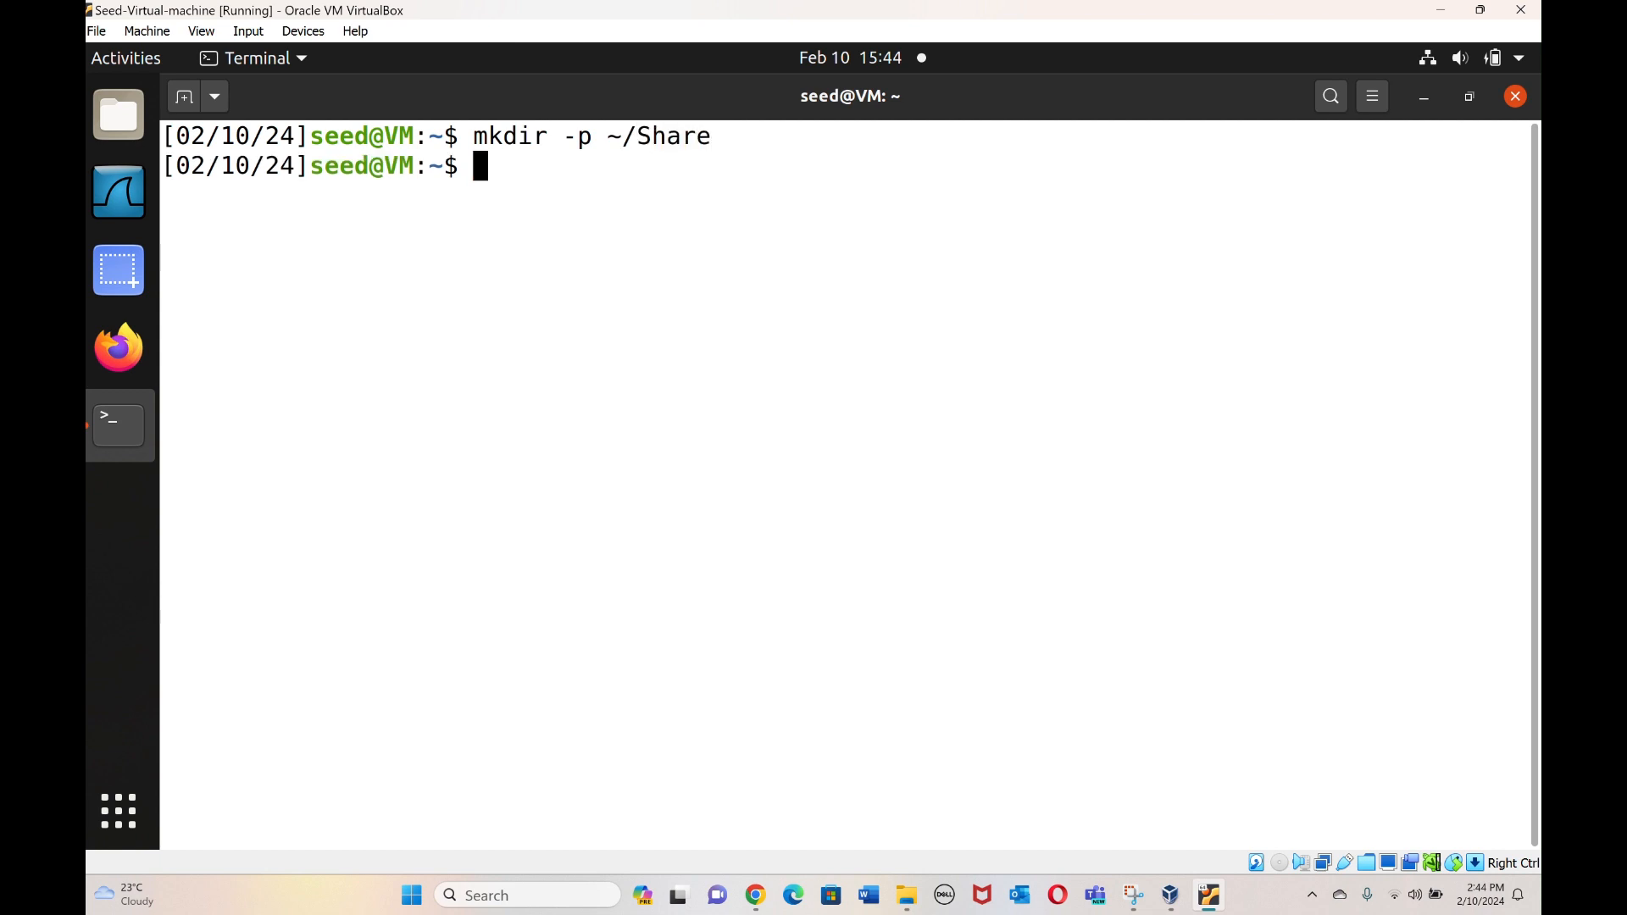
text(sudo mount -t )
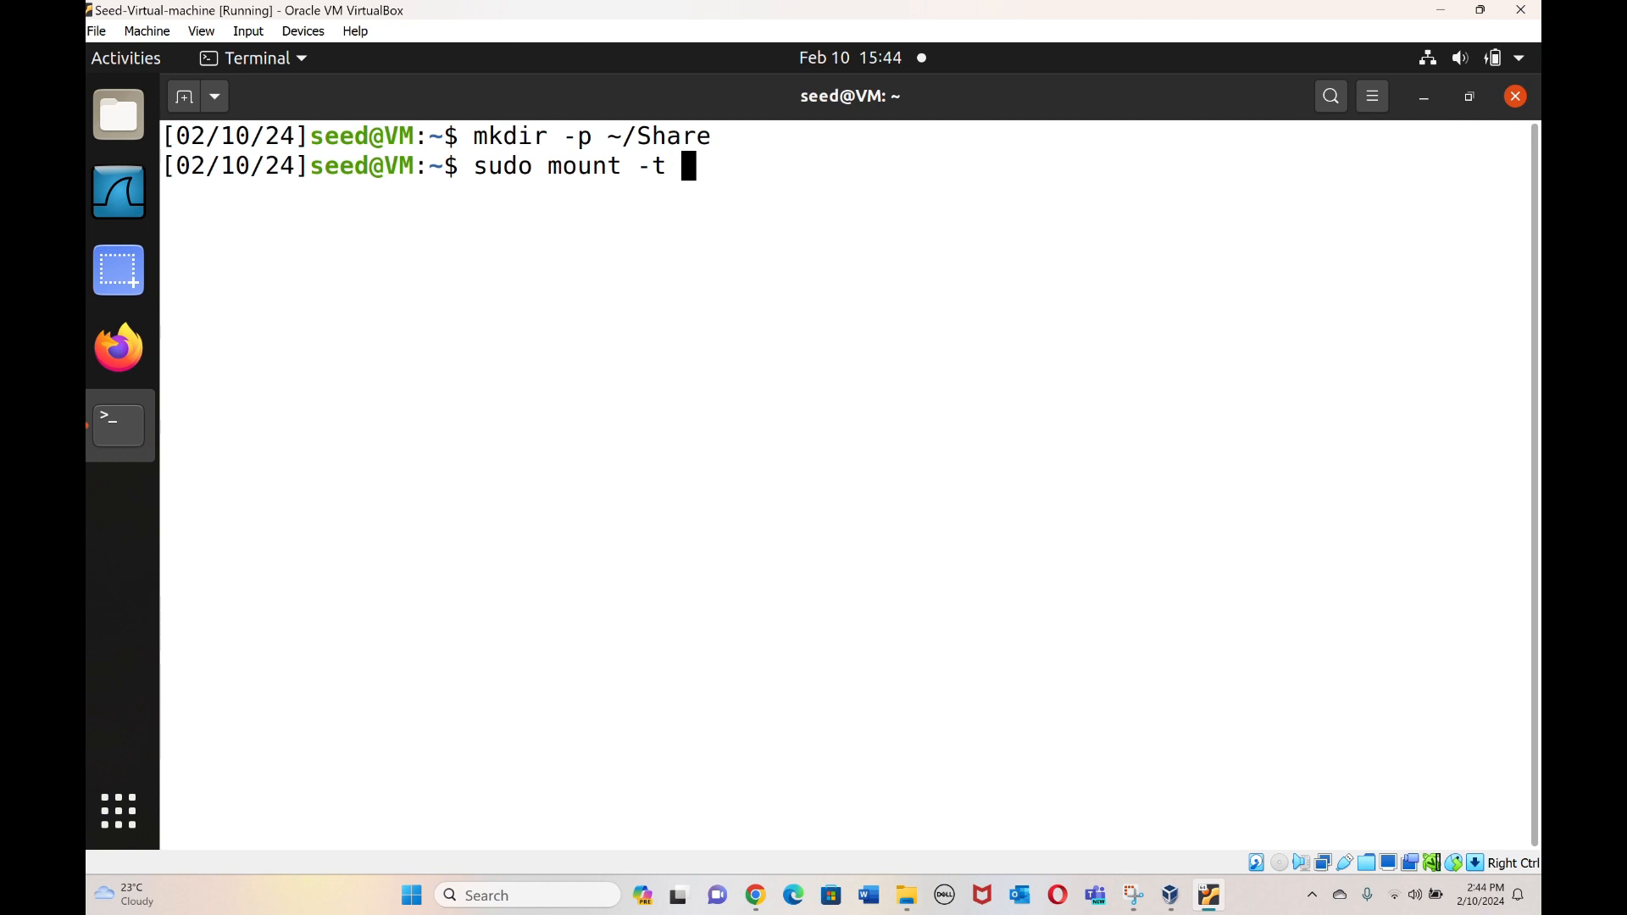
text(vboxsd)
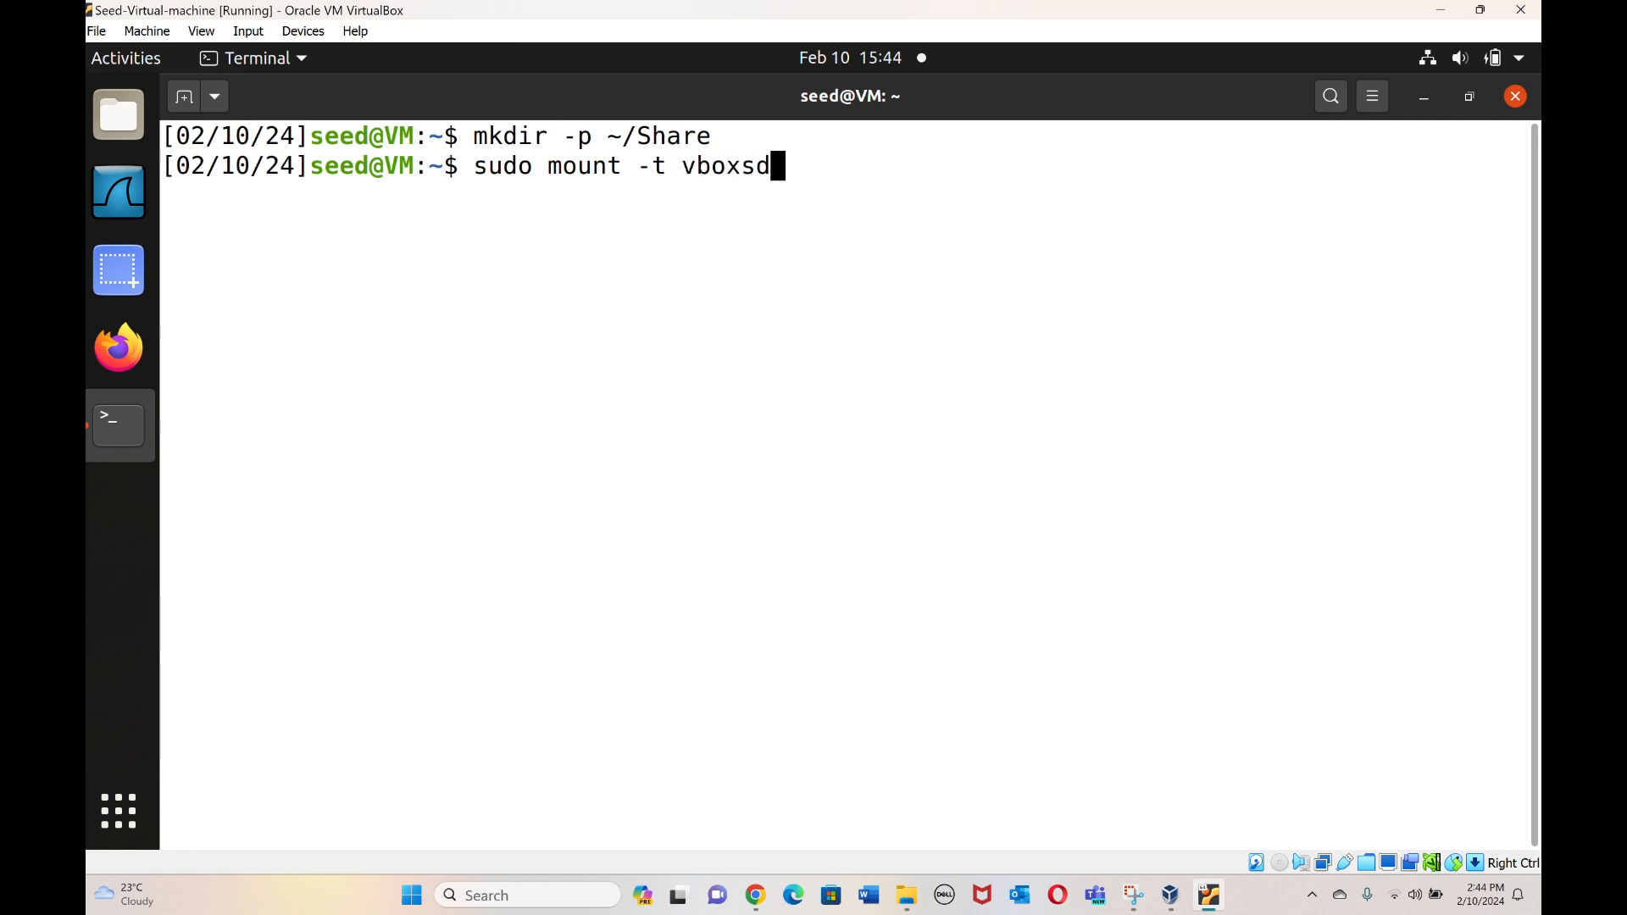
key(BackSpace)
text(f)
mouse_move(906, 895)
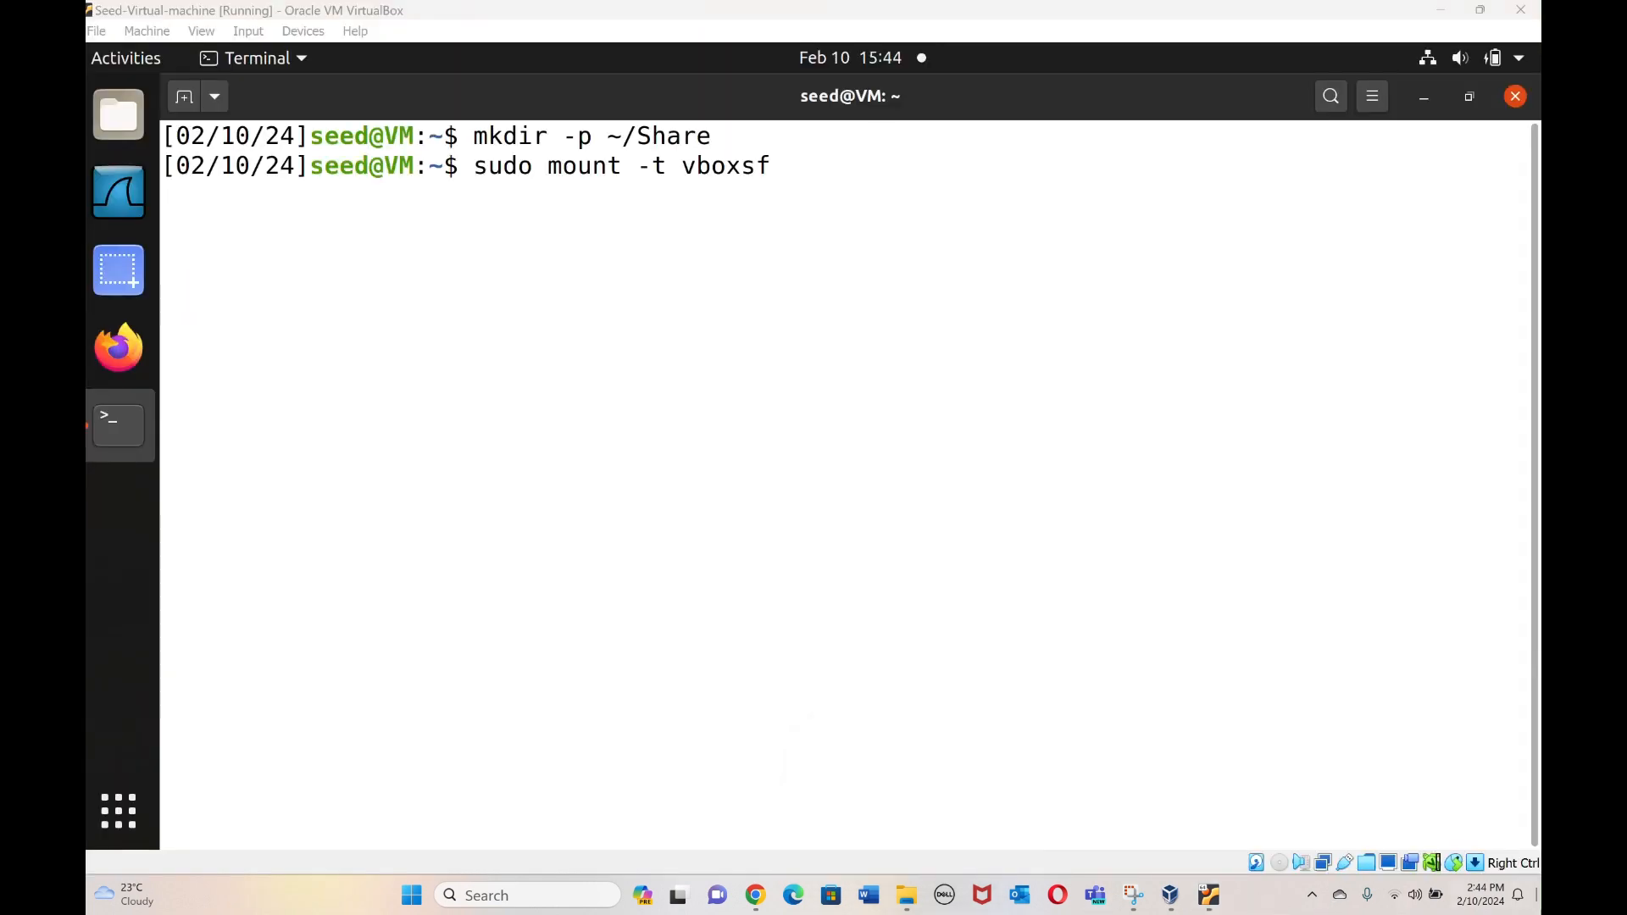
click(1538, 895)
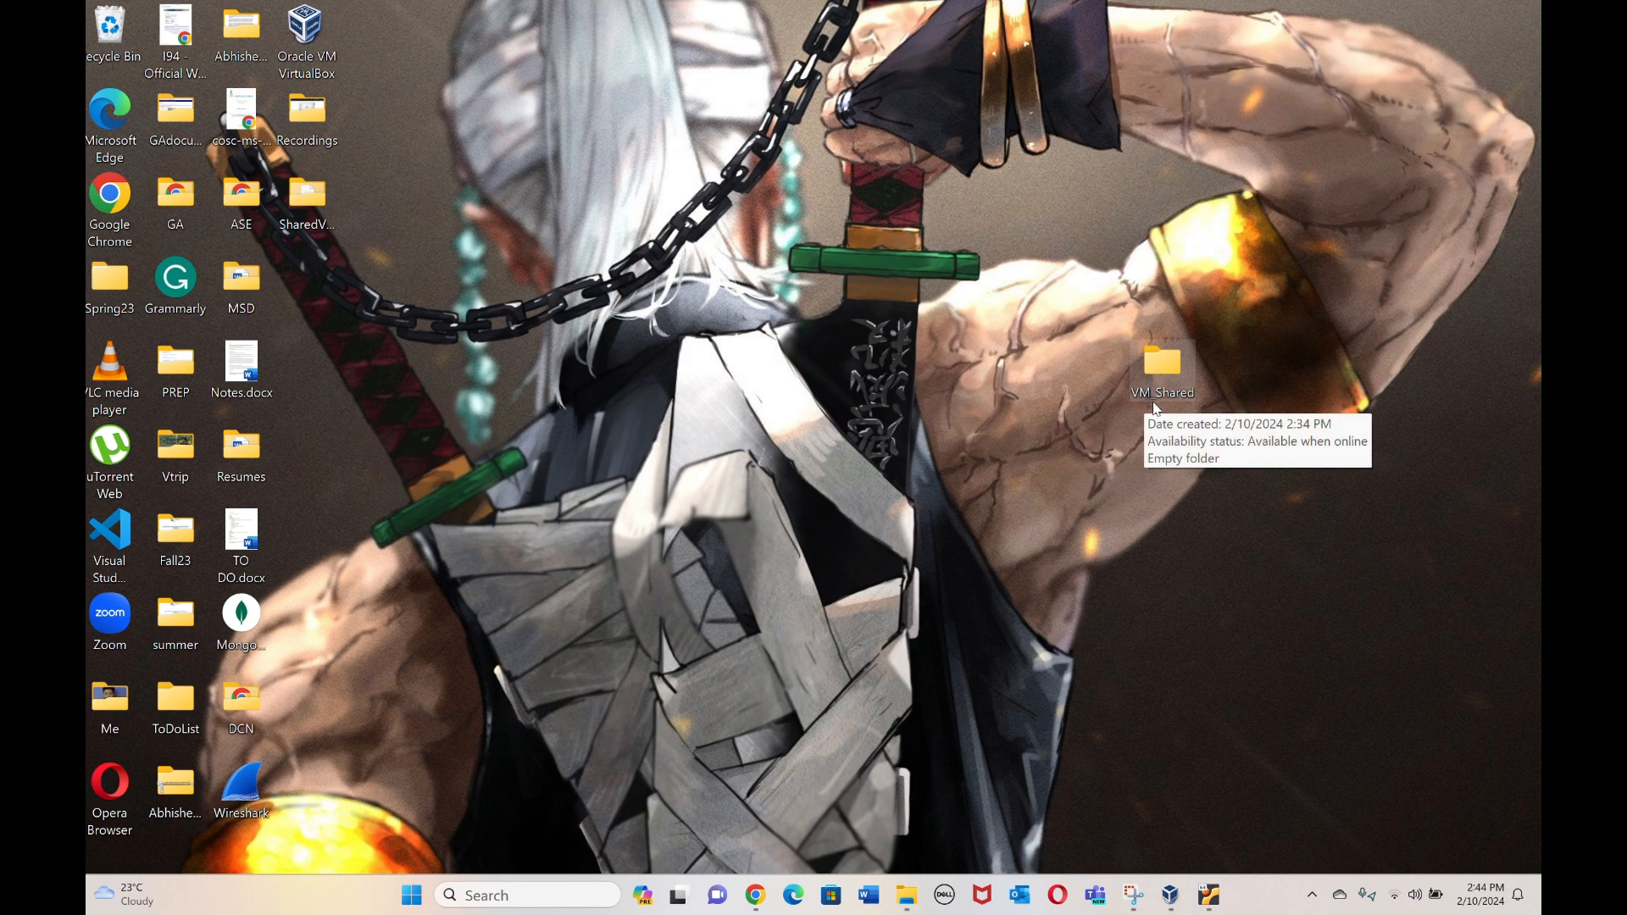
click(1210, 895)
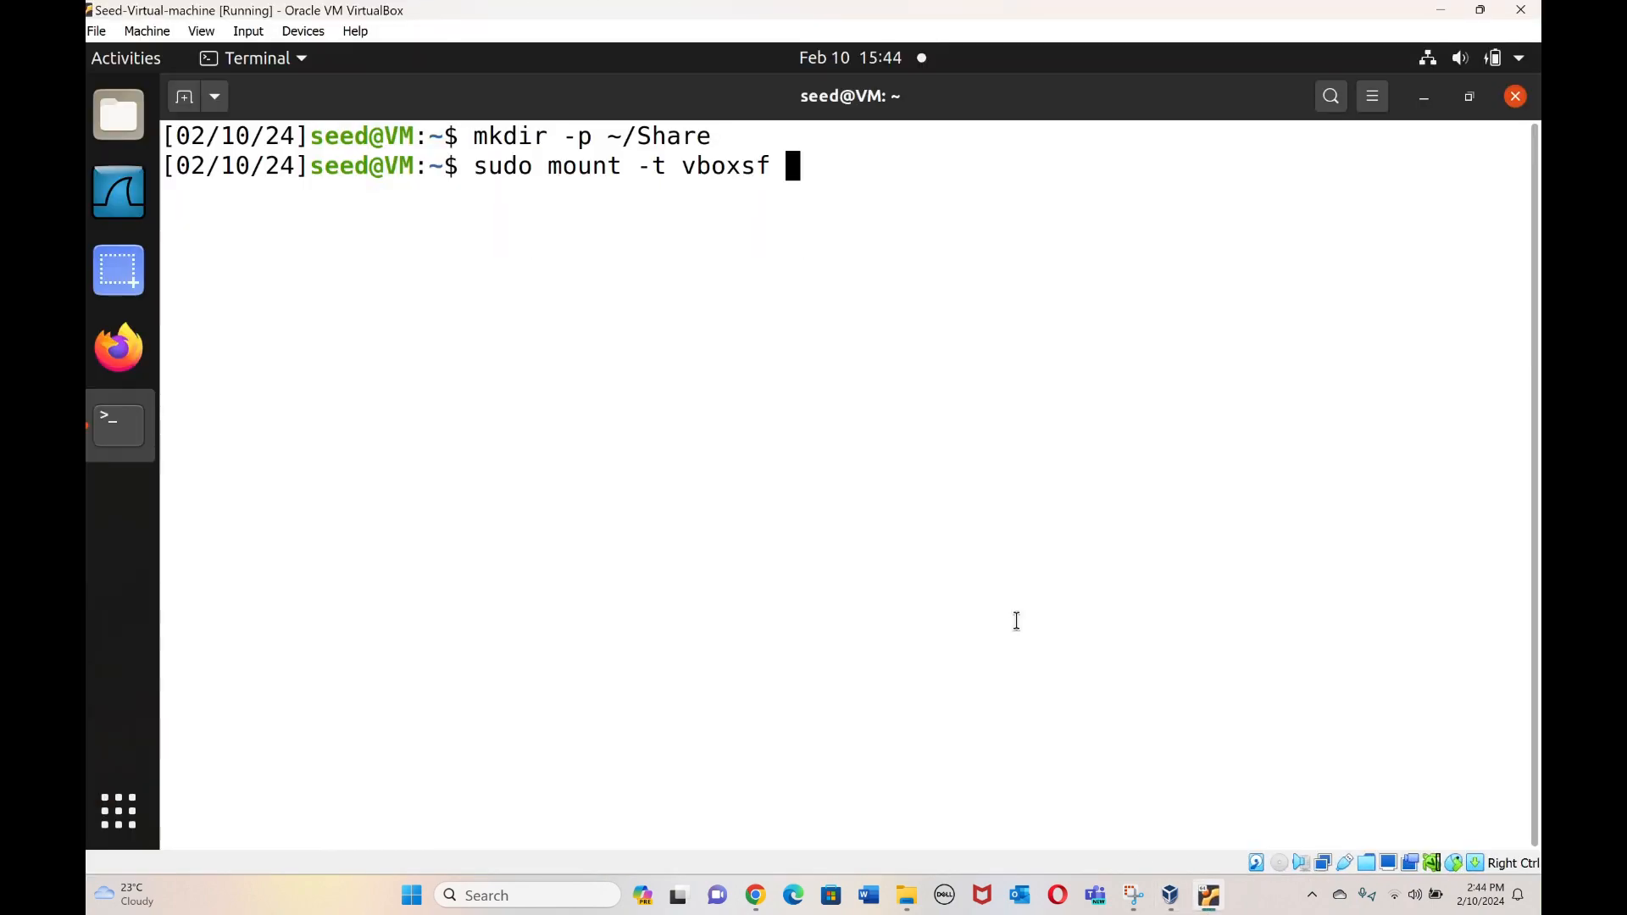
text(VM_S)
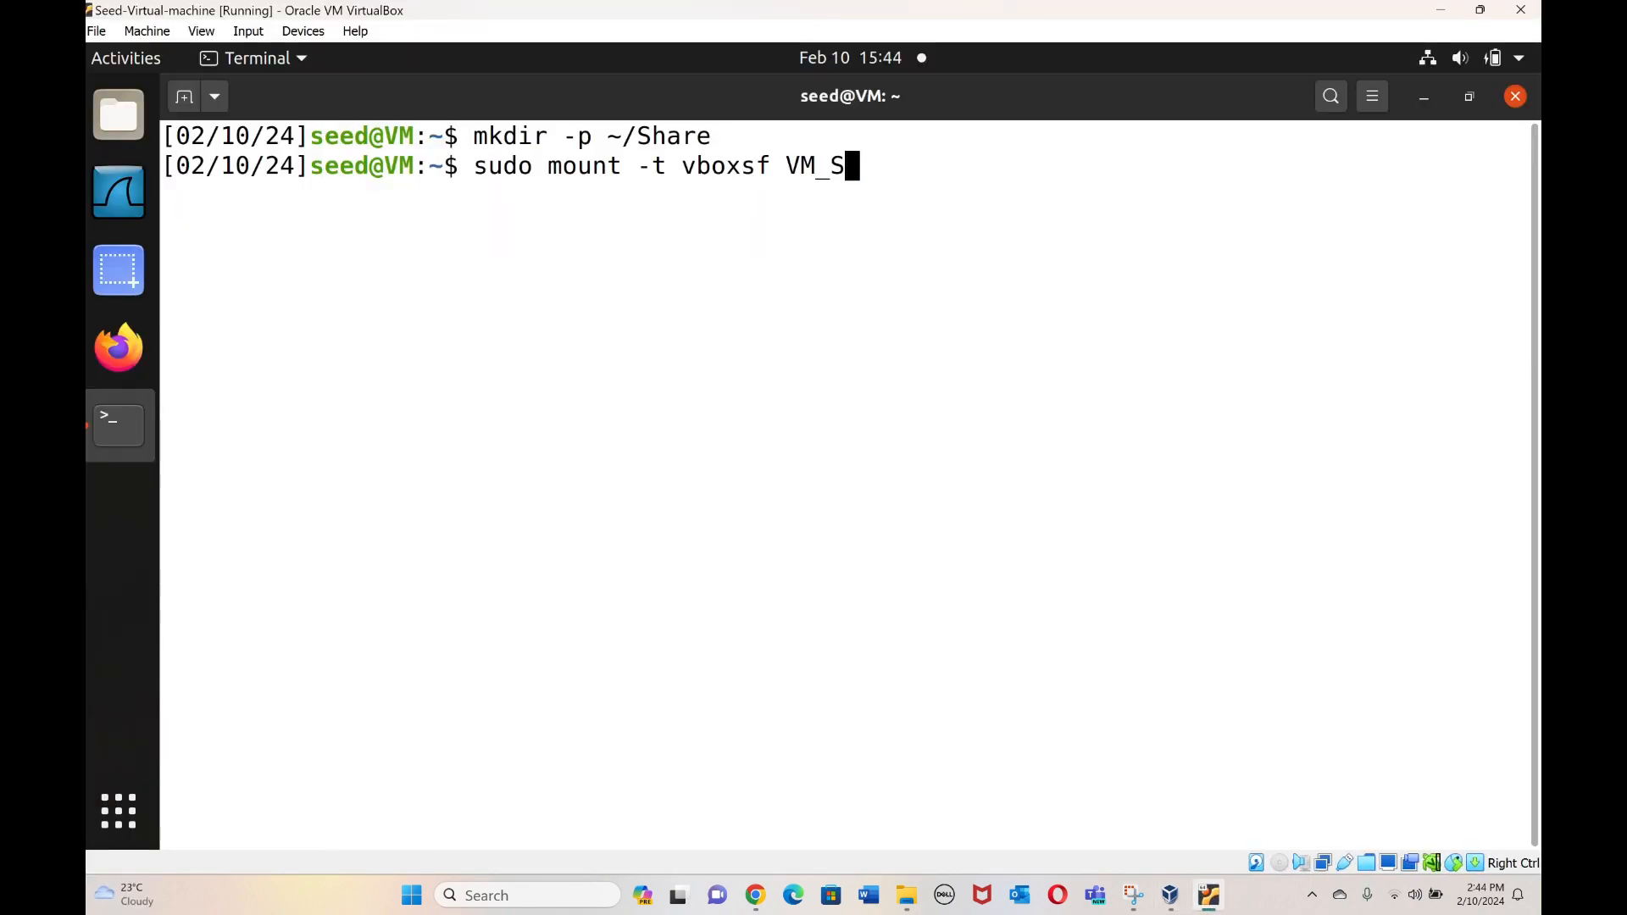
text(hared)
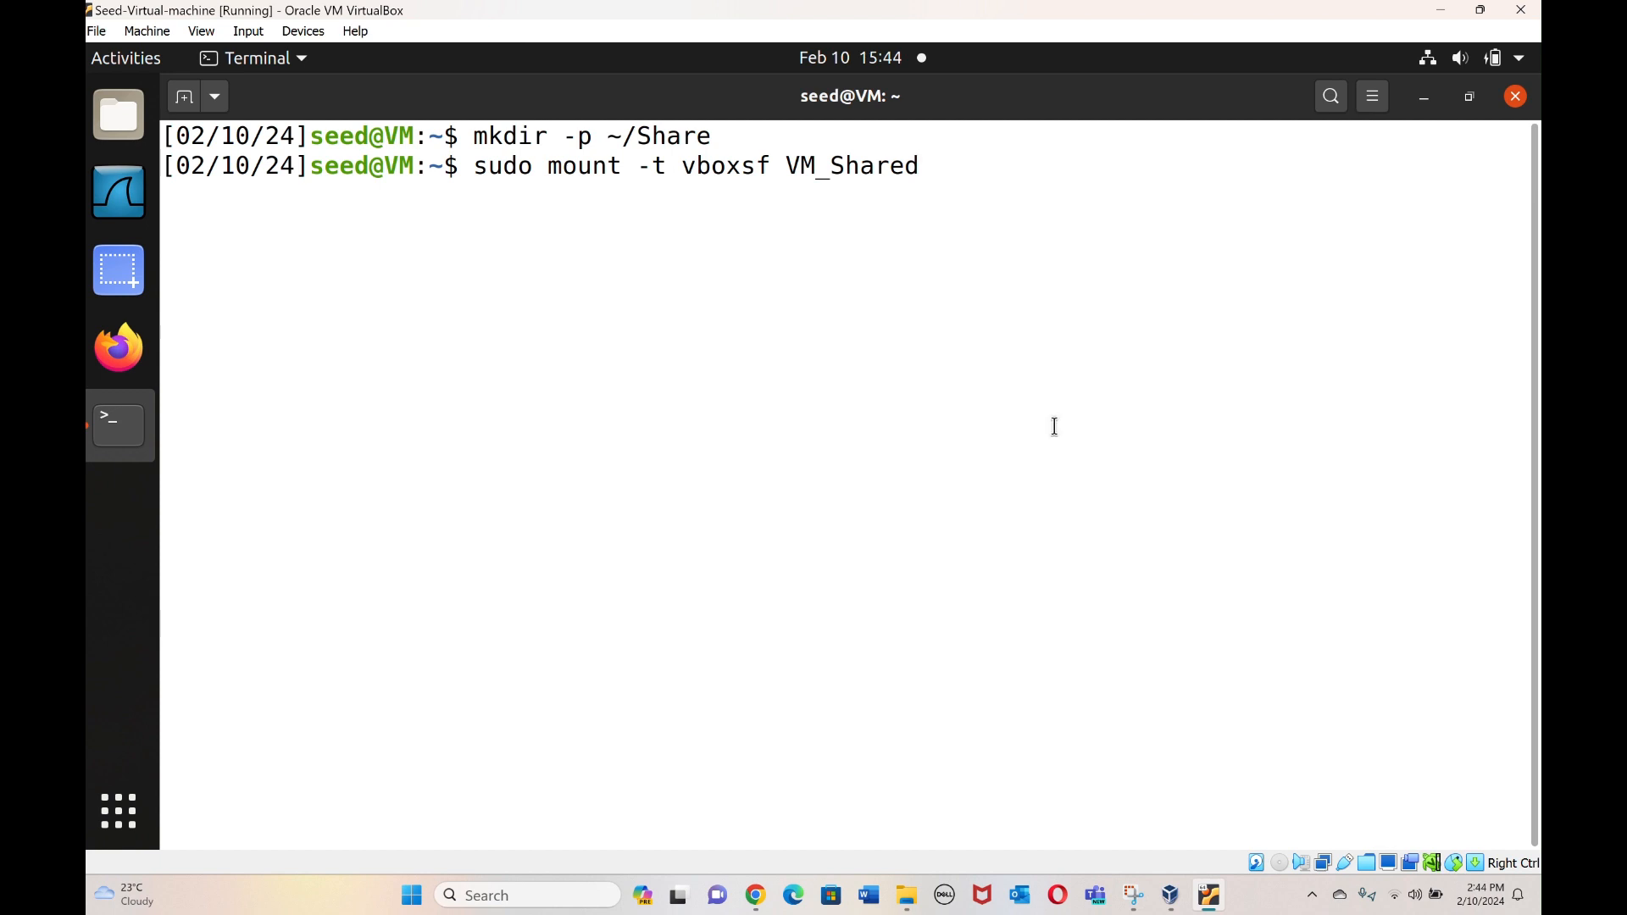
click(1539, 896)
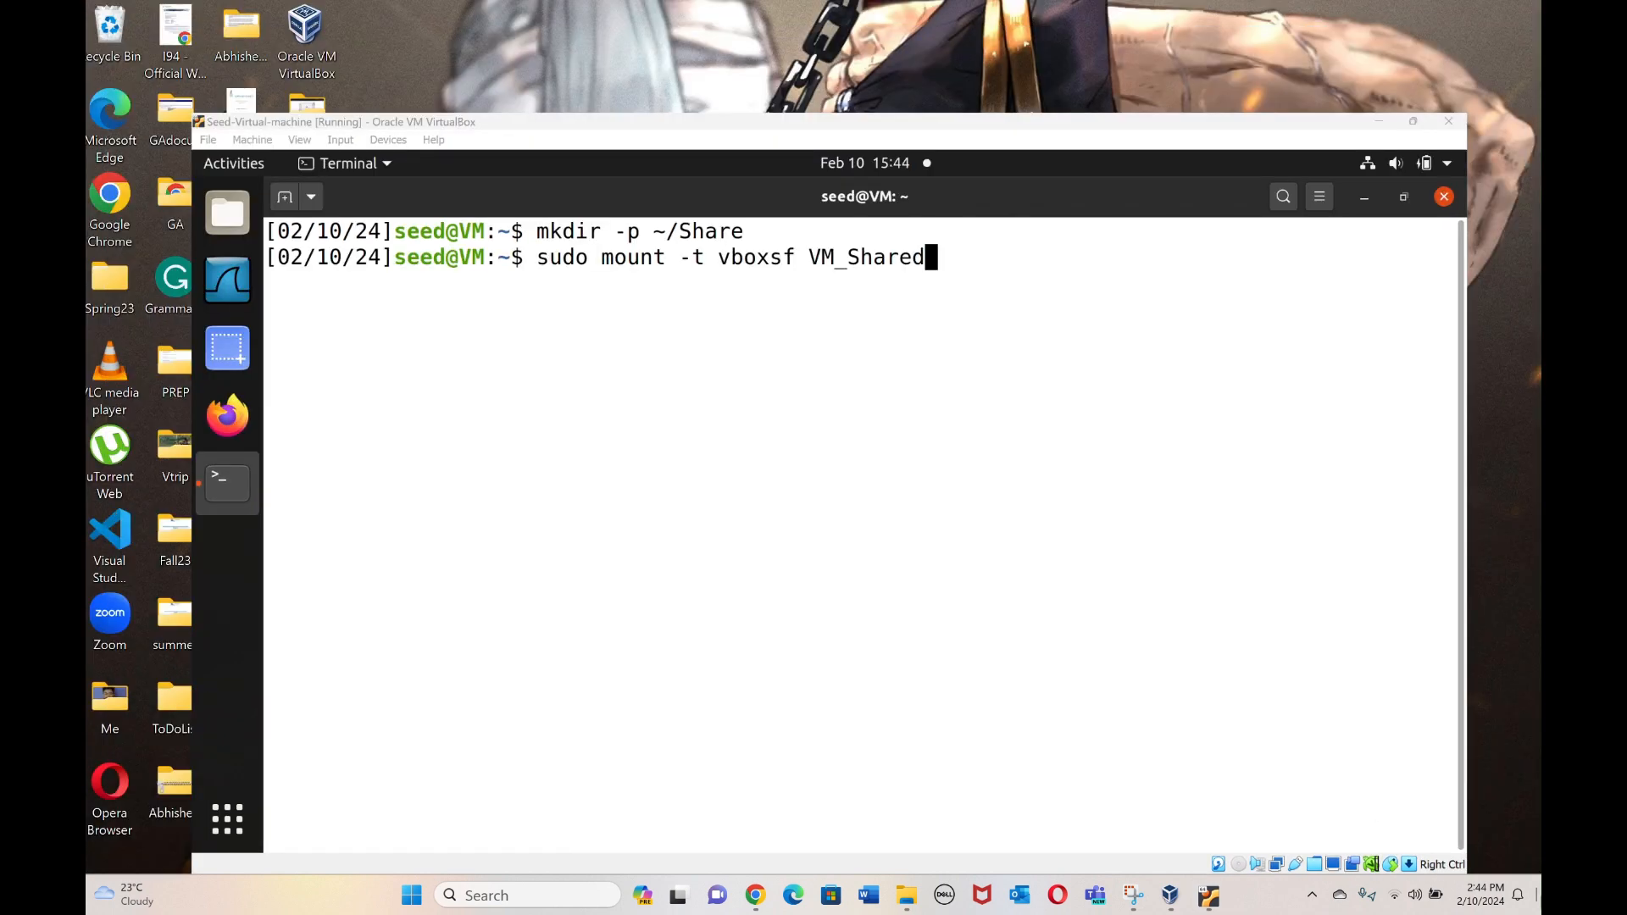
click(1209, 900)
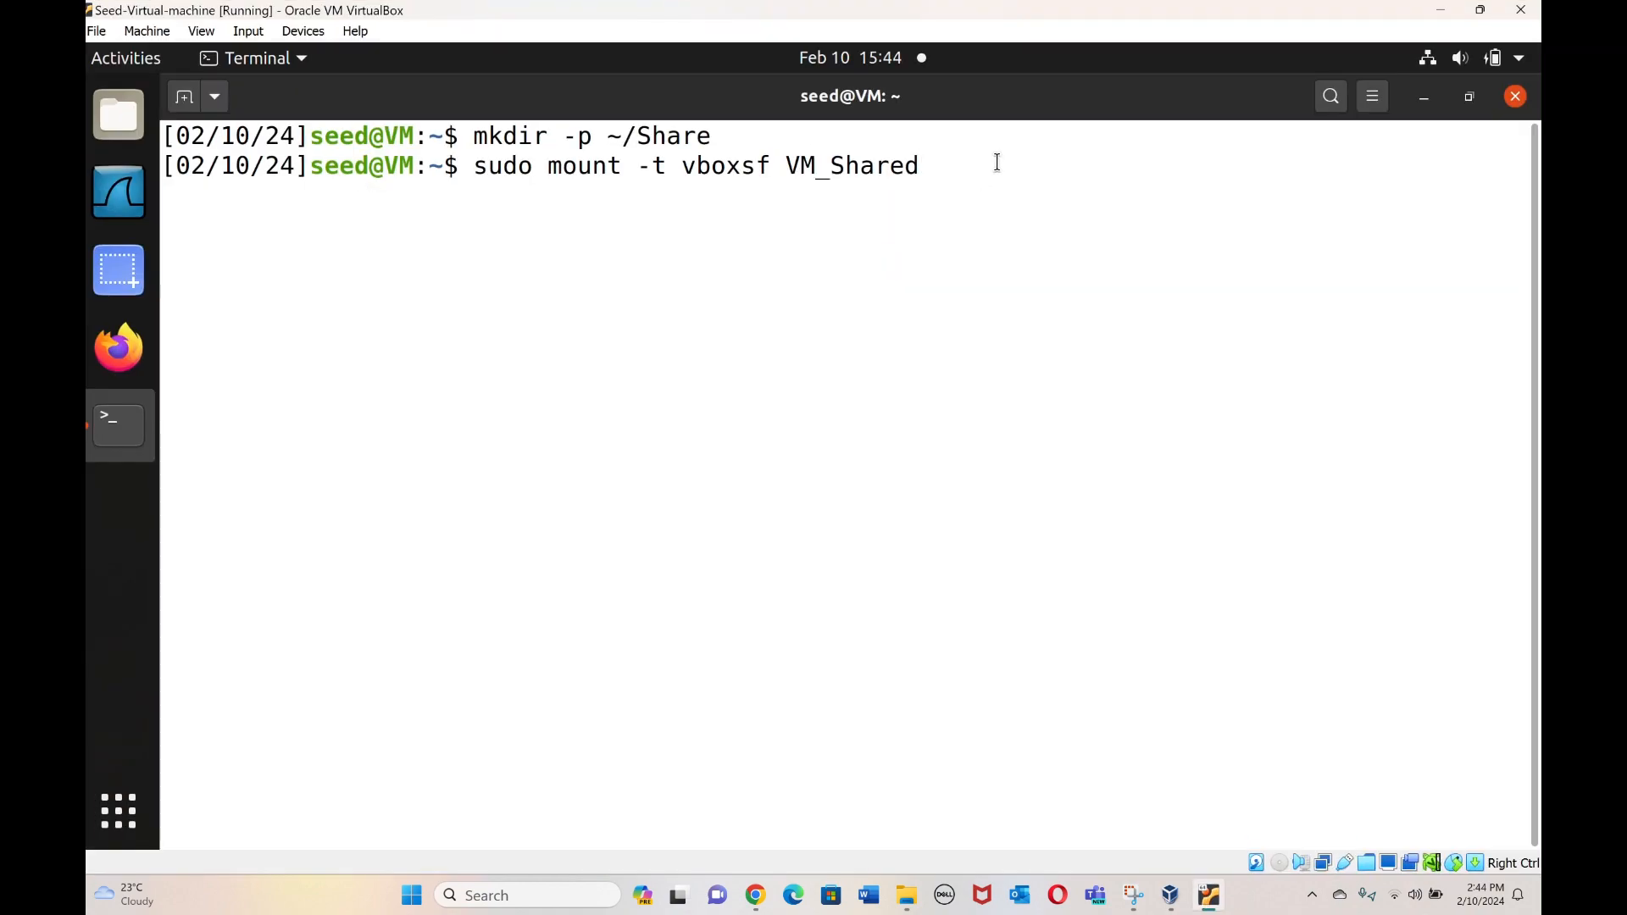
text(~/Share)
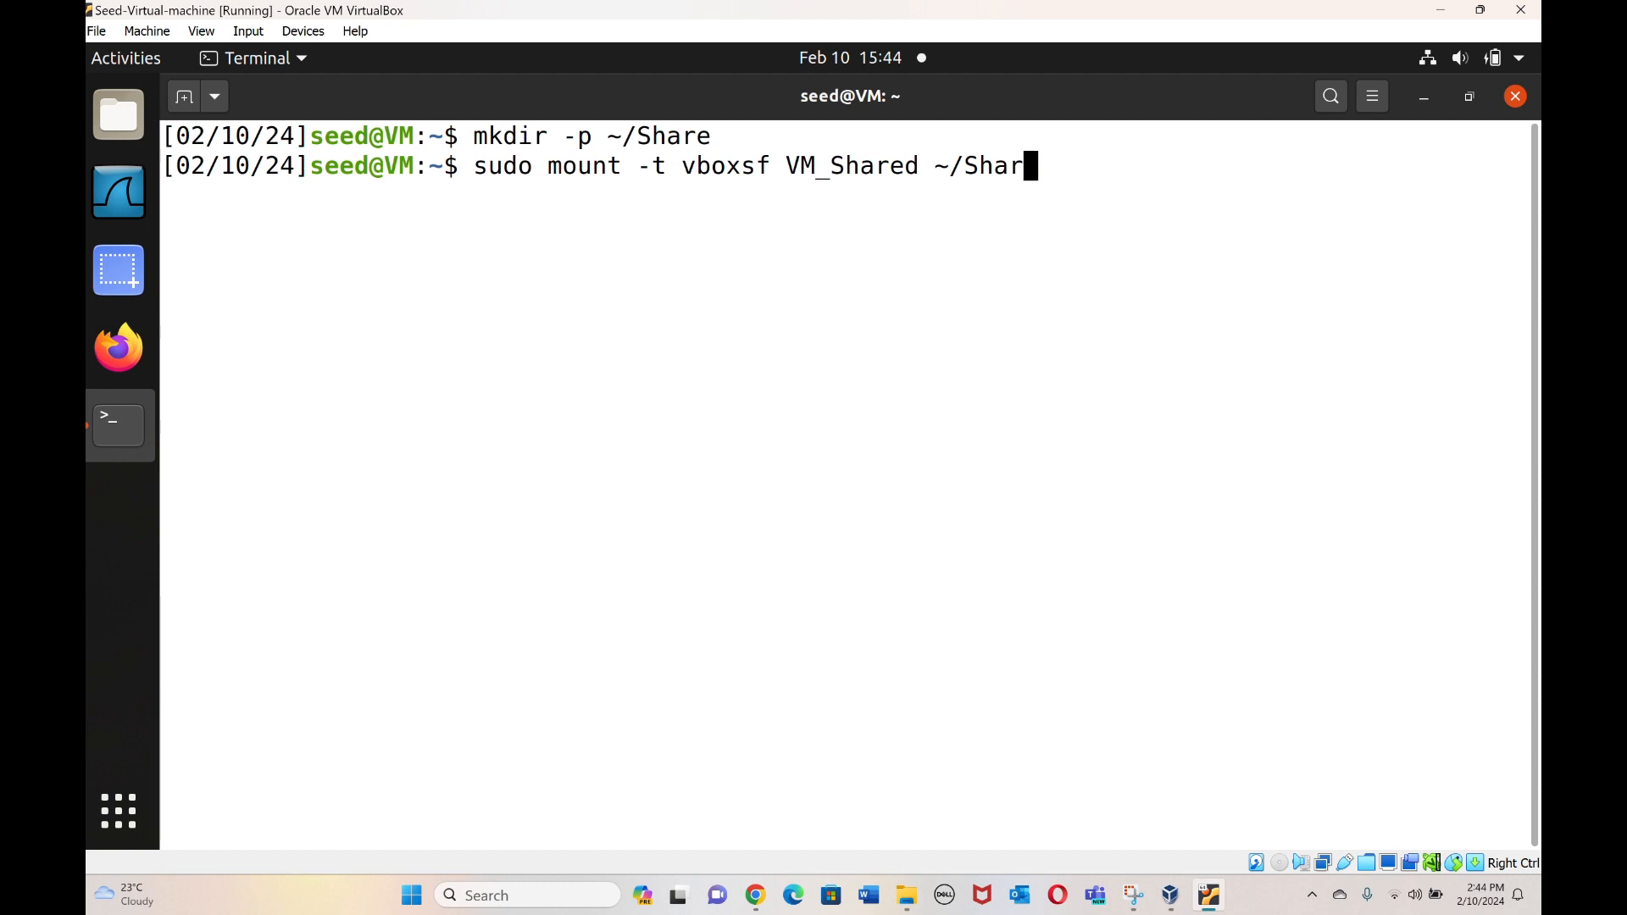
key(Return)
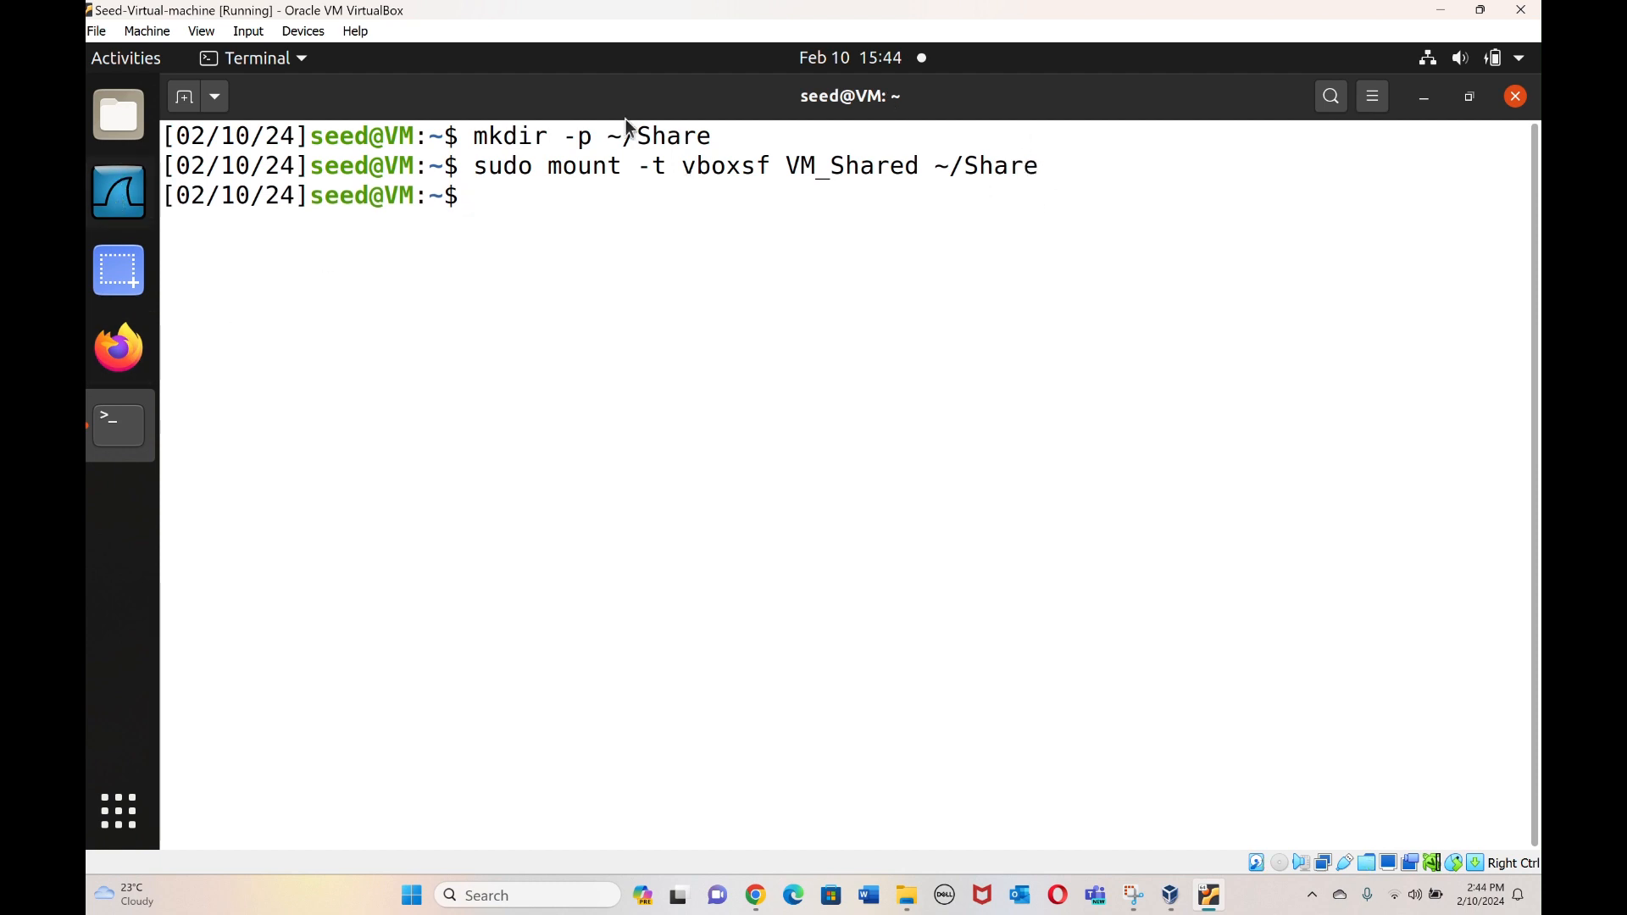
Close the terminal, view the empty Share folder in Files, and show the Windows desktop.
click(1517, 96)
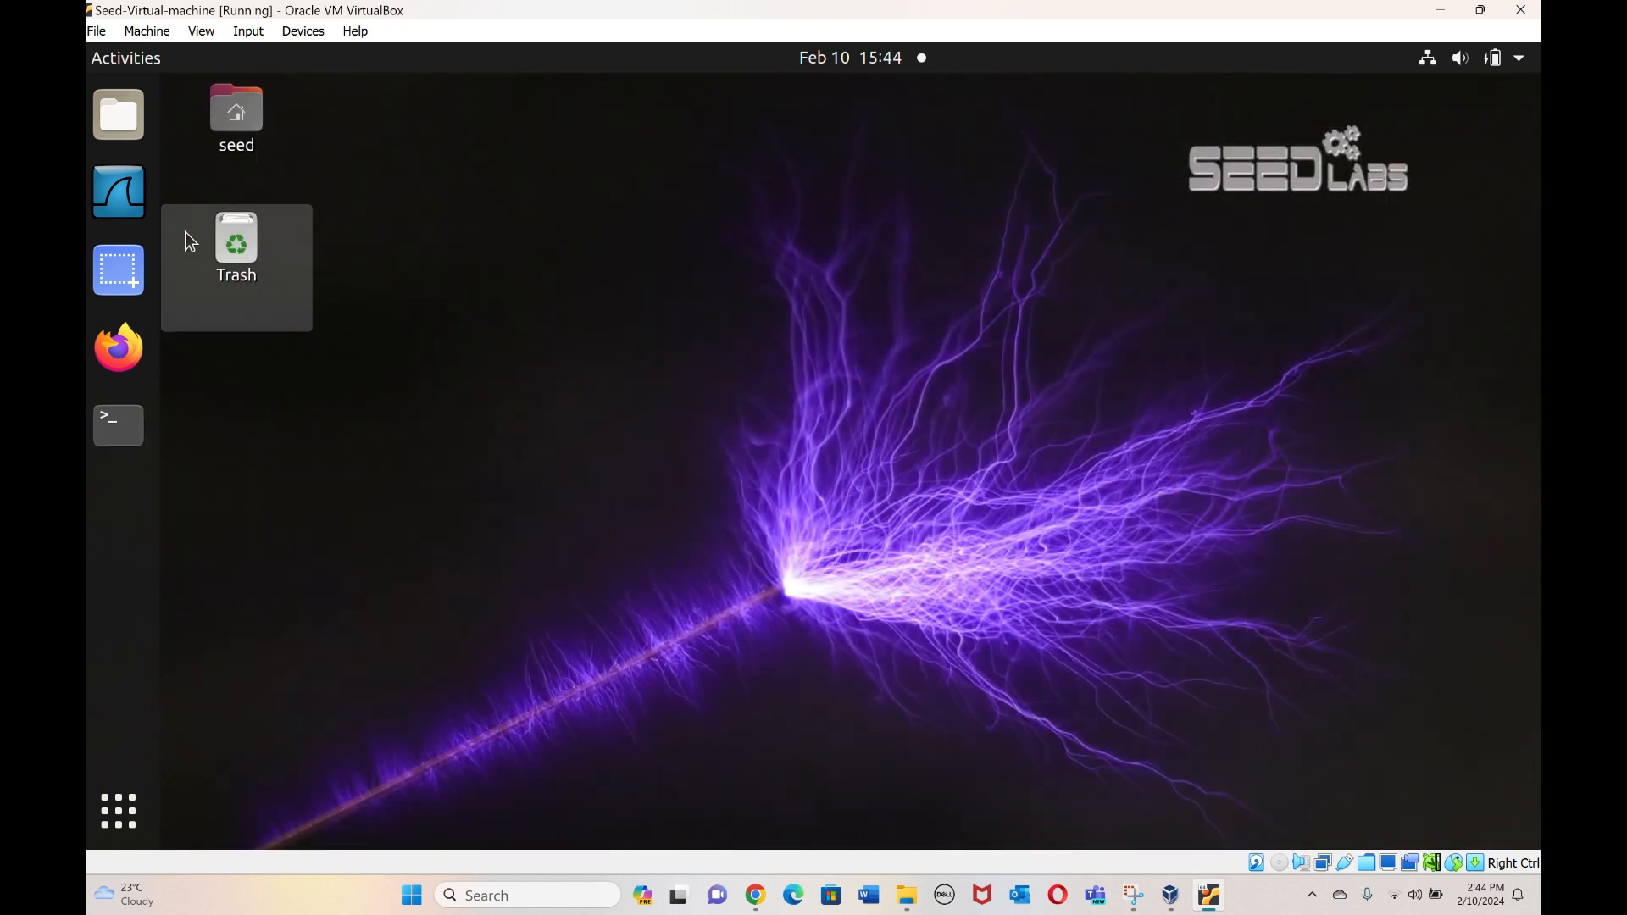
click(119, 119)
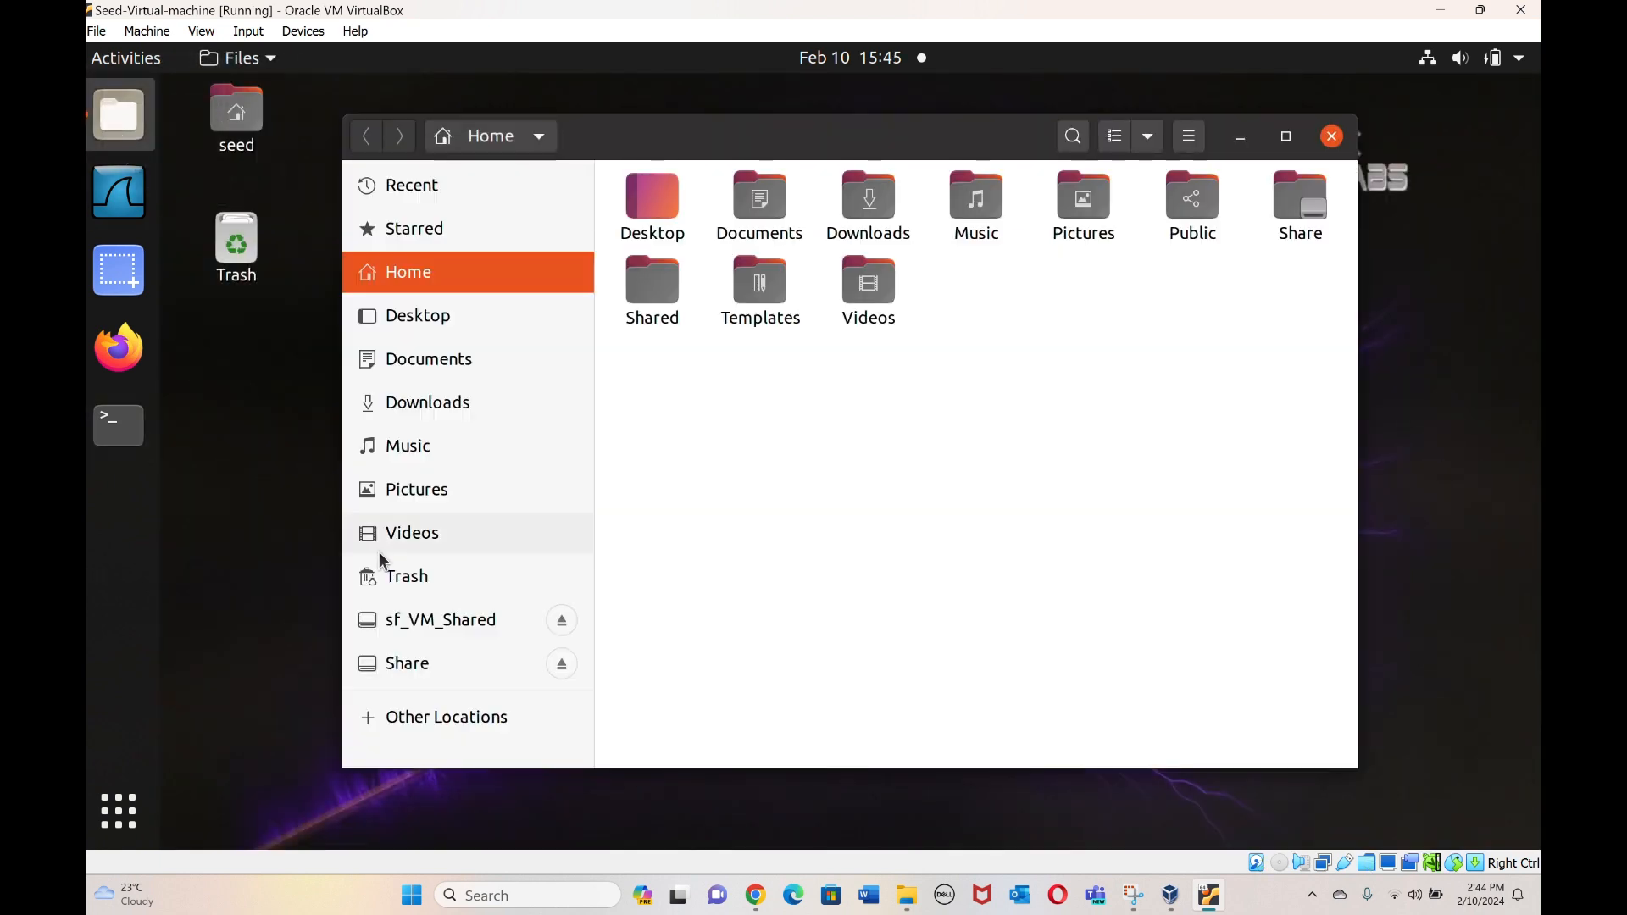
click(455, 666)
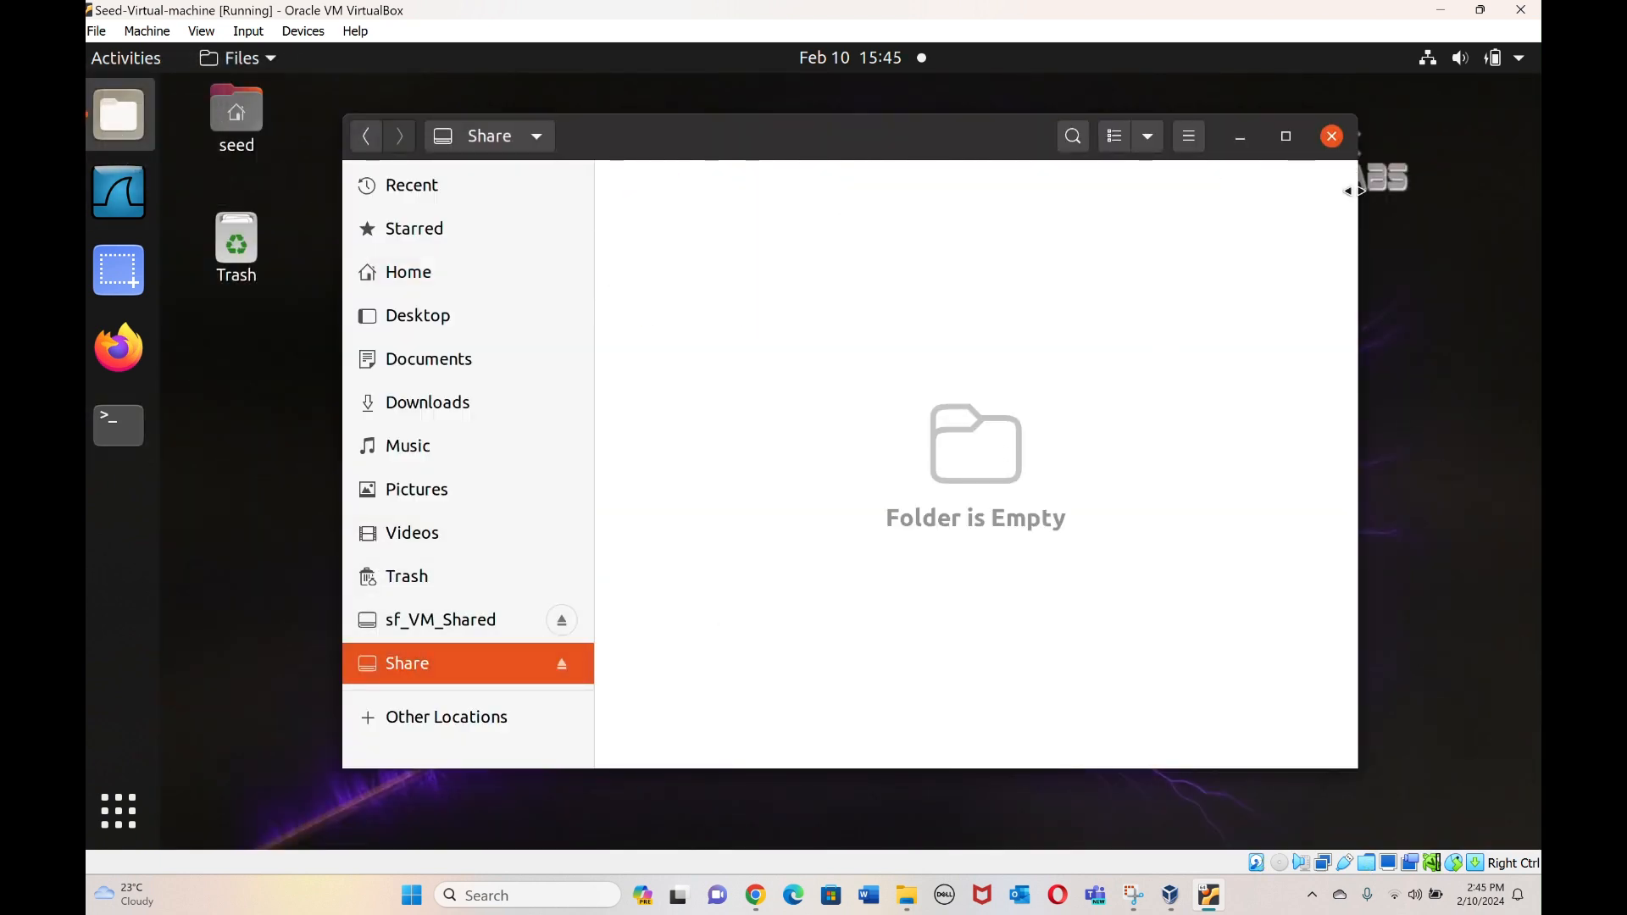
click(1538, 896)
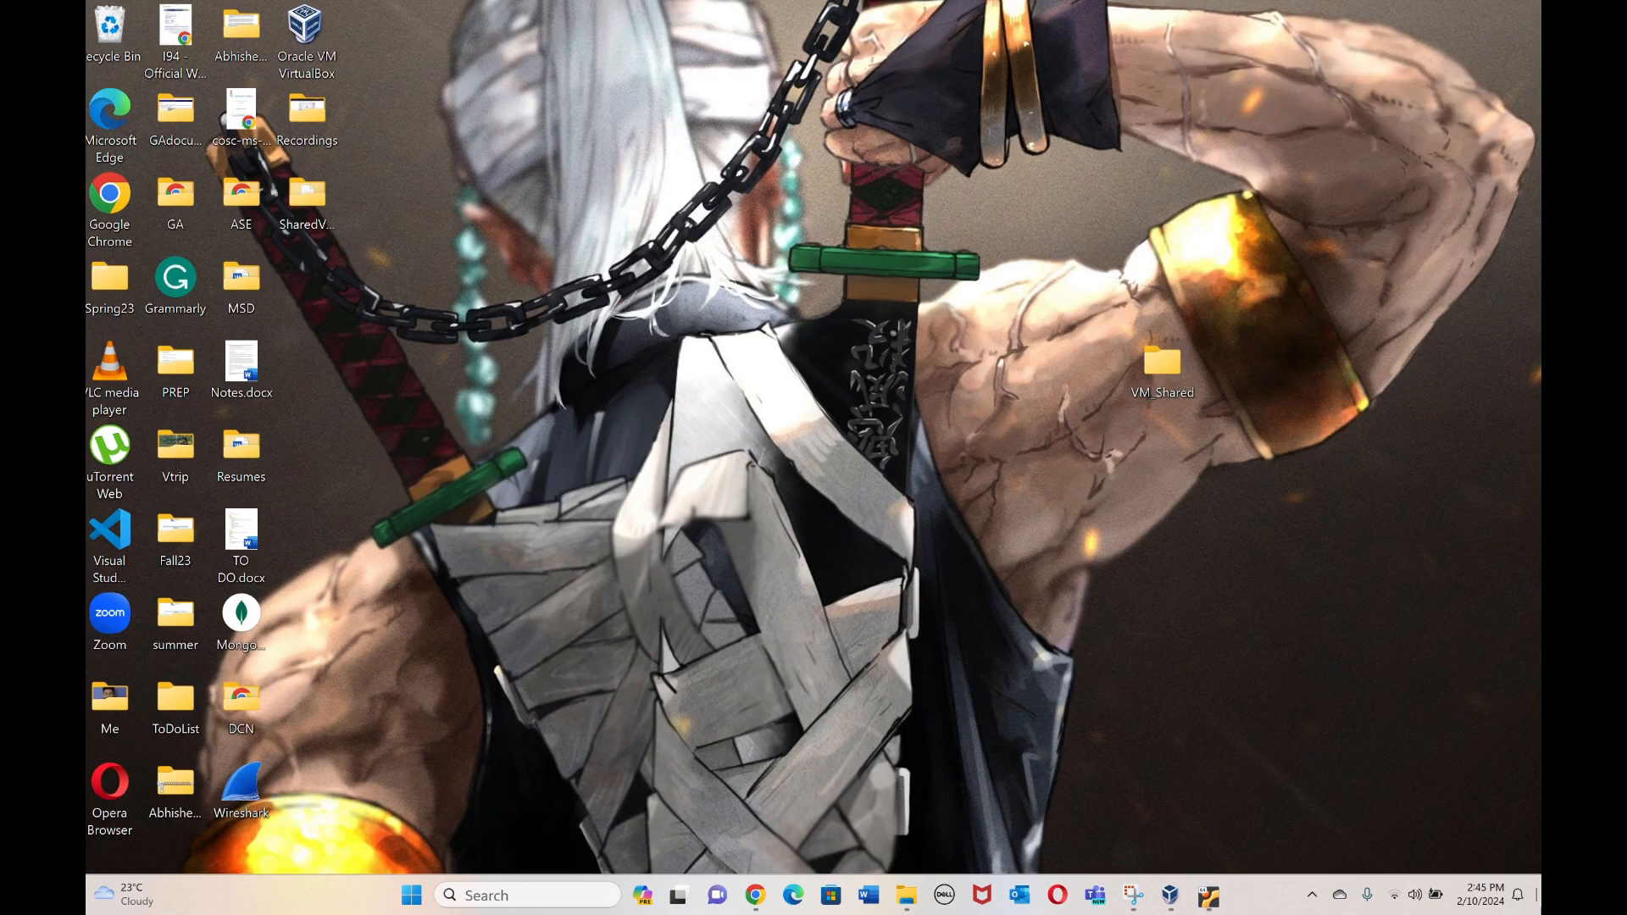
Create an empty test.txt in the host VM_Shared folder and bring the VM window back.
double_click(1176, 362)
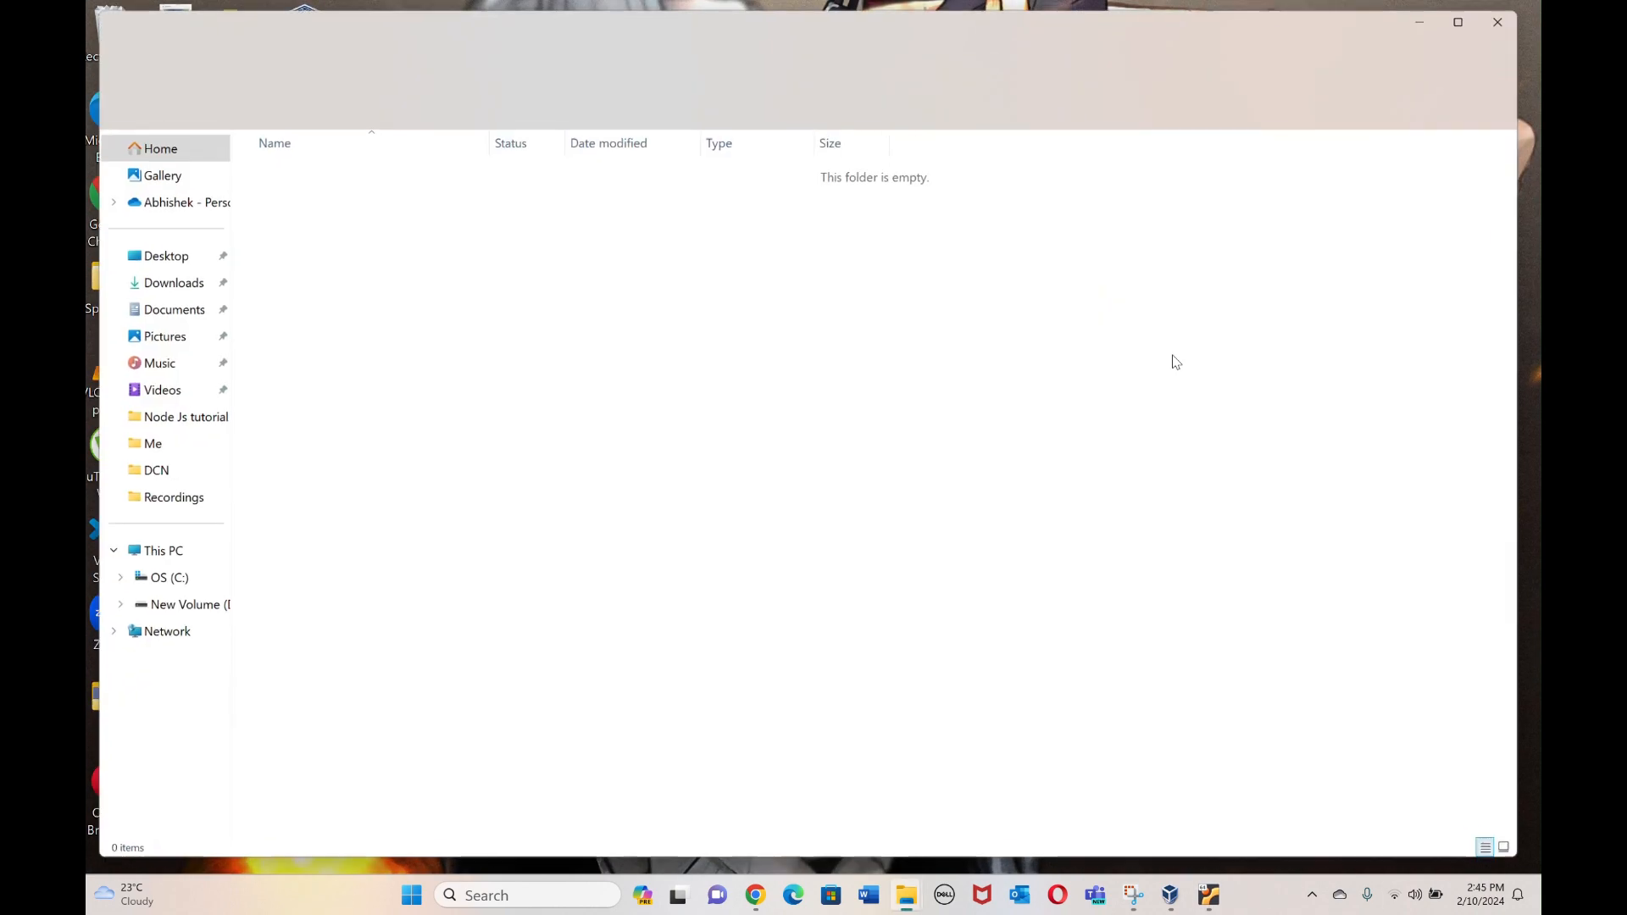
right_click(382, 285)
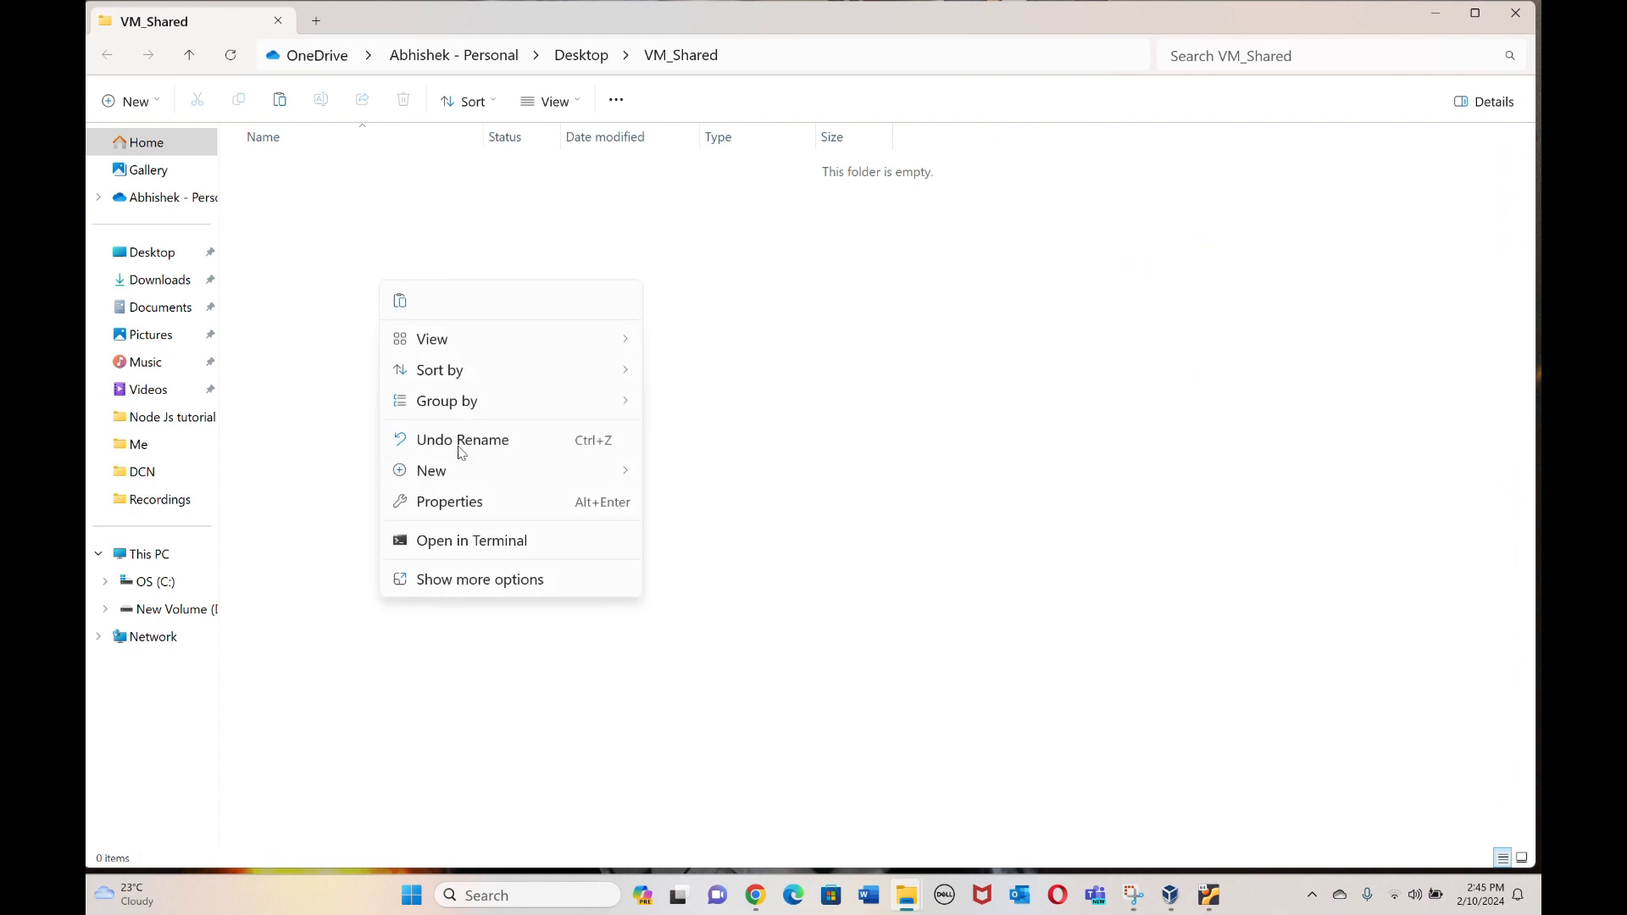
mouse_move(484, 473)
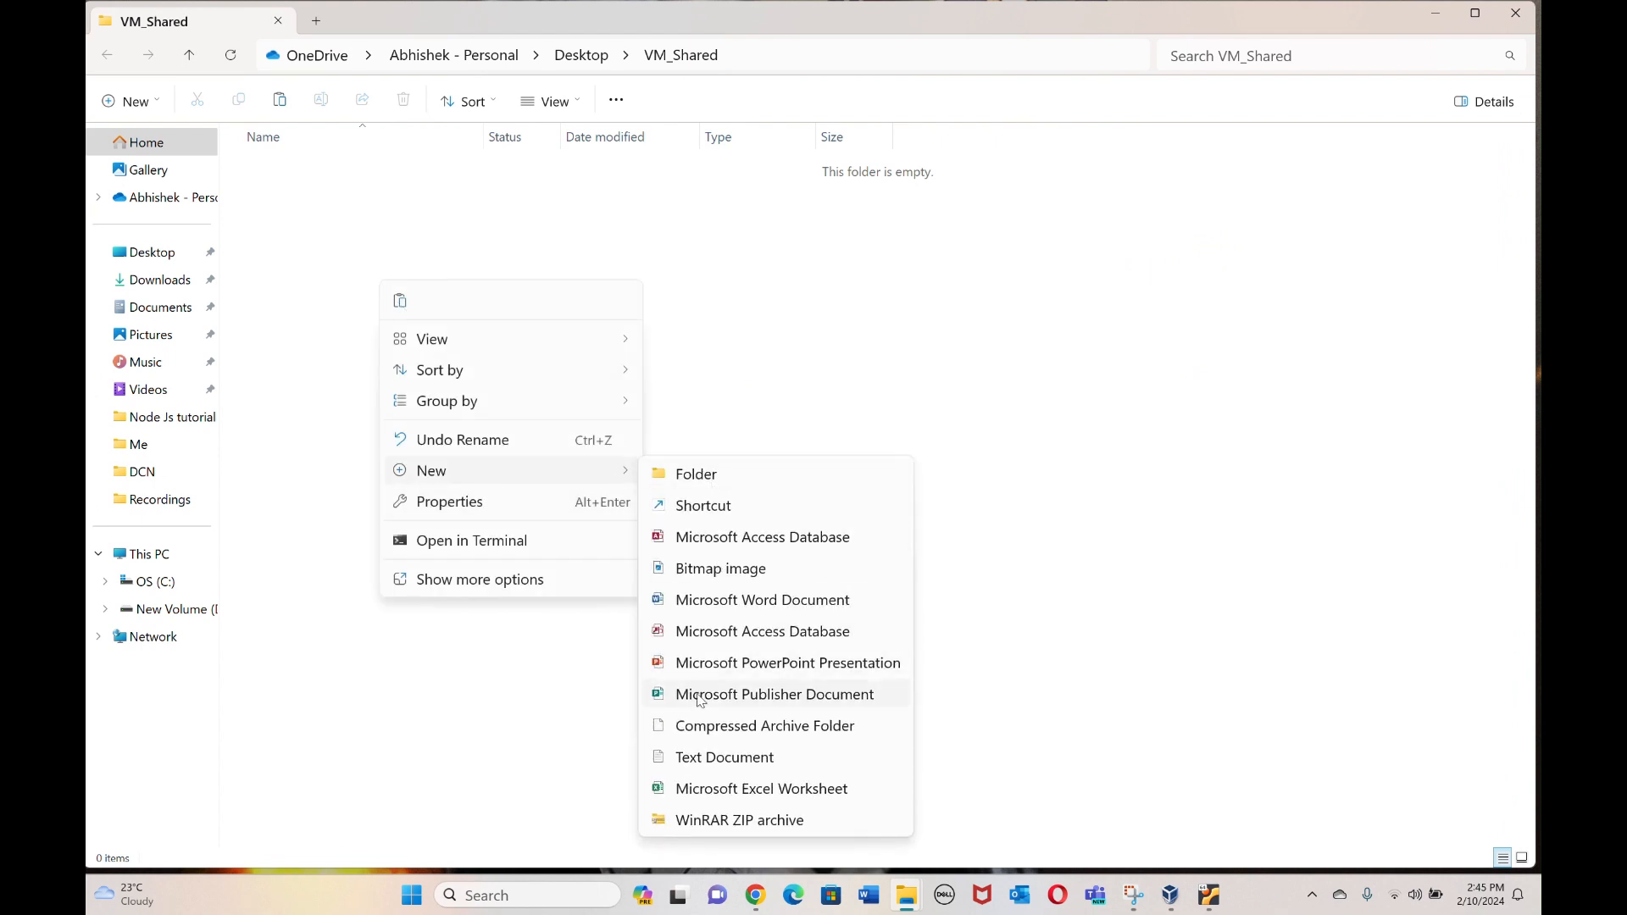
click(700, 758)
text(test.txt)
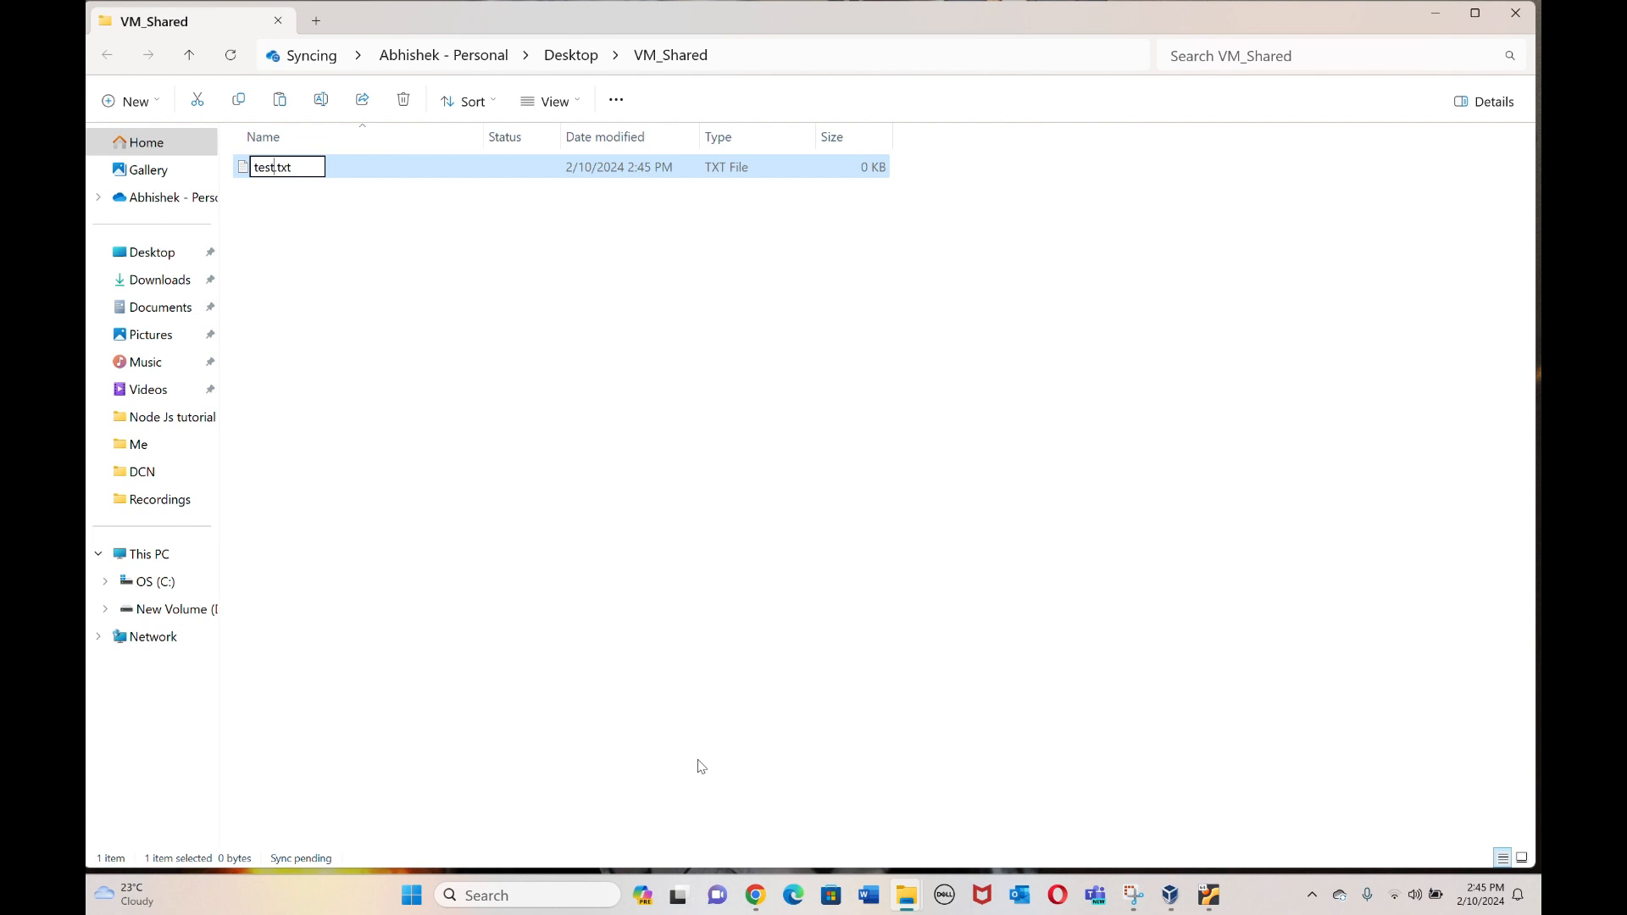
key(Return)
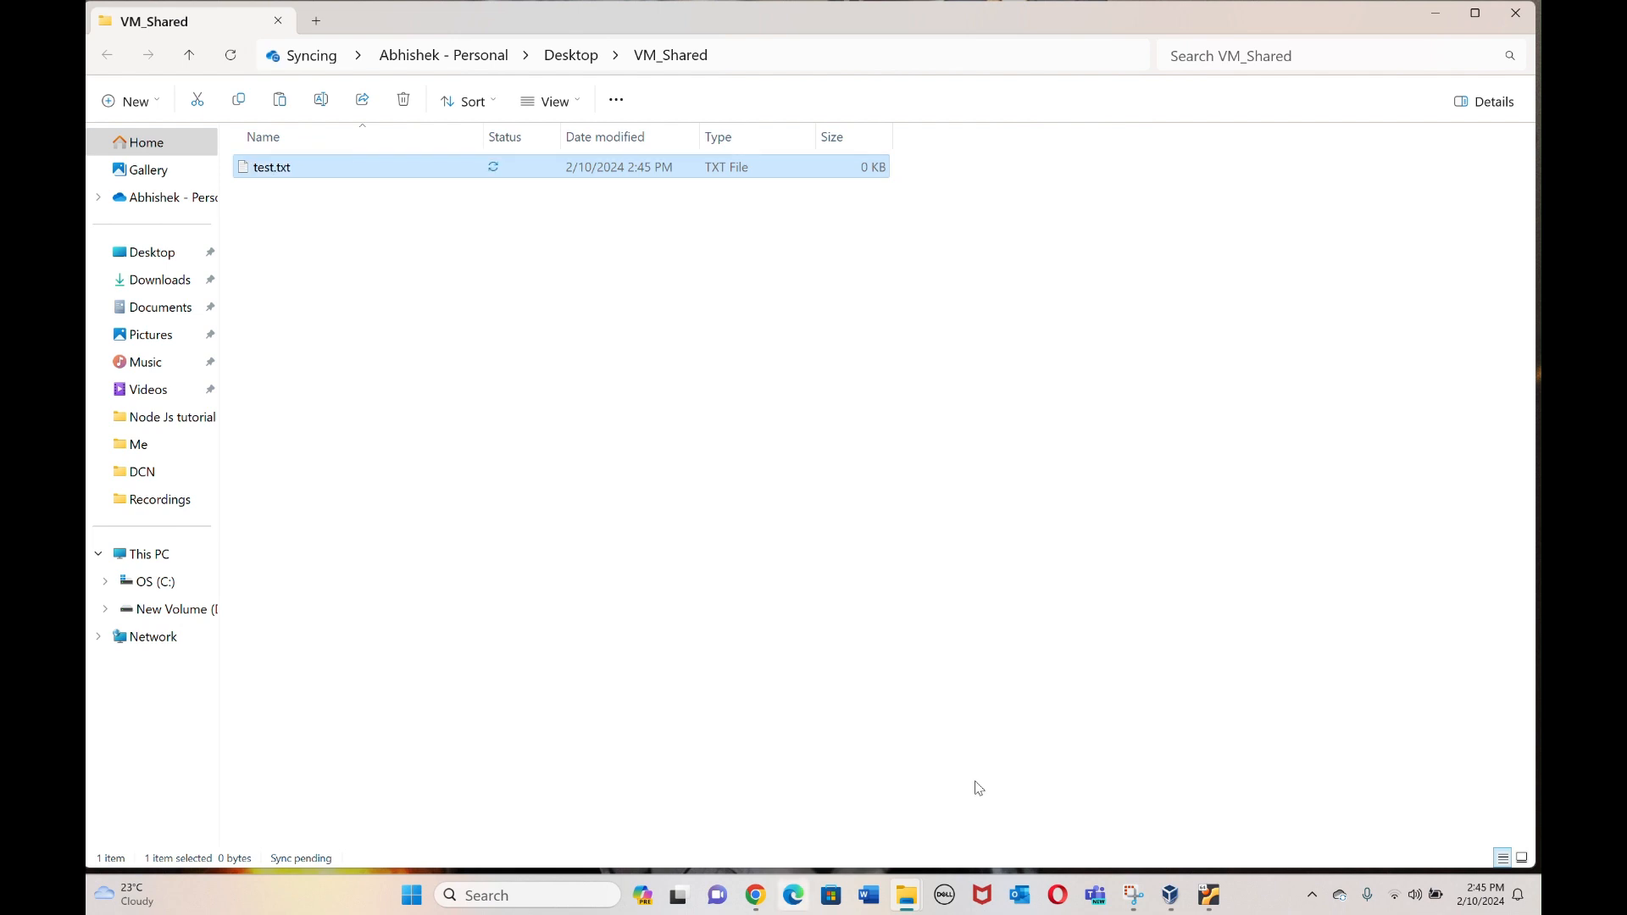
click(1212, 899)
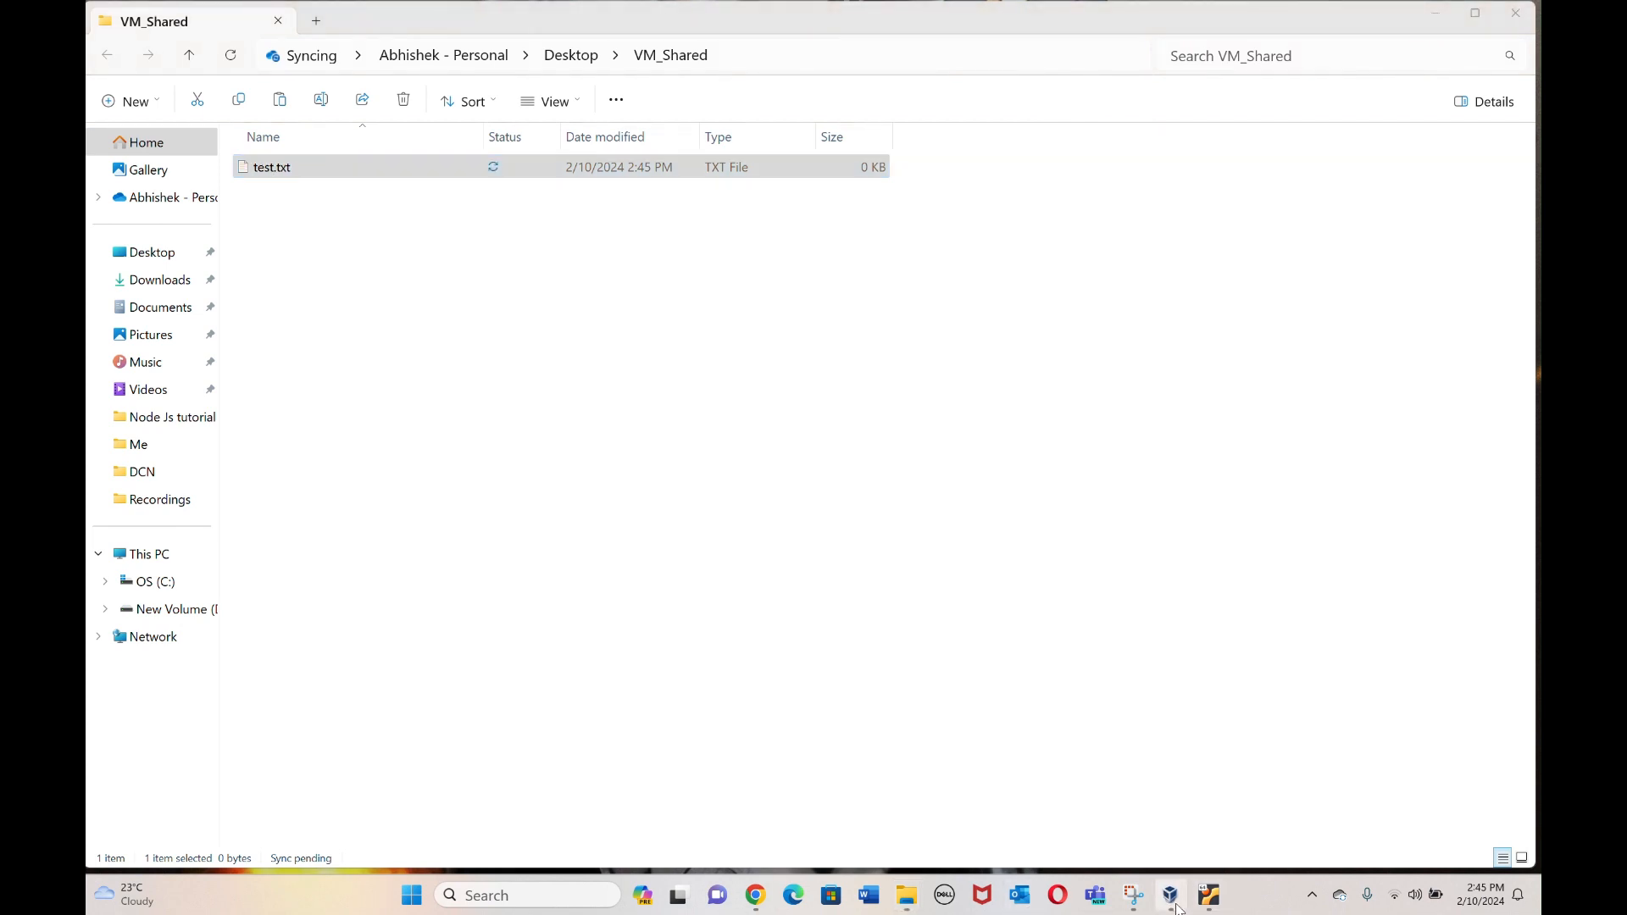
click(1210, 901)
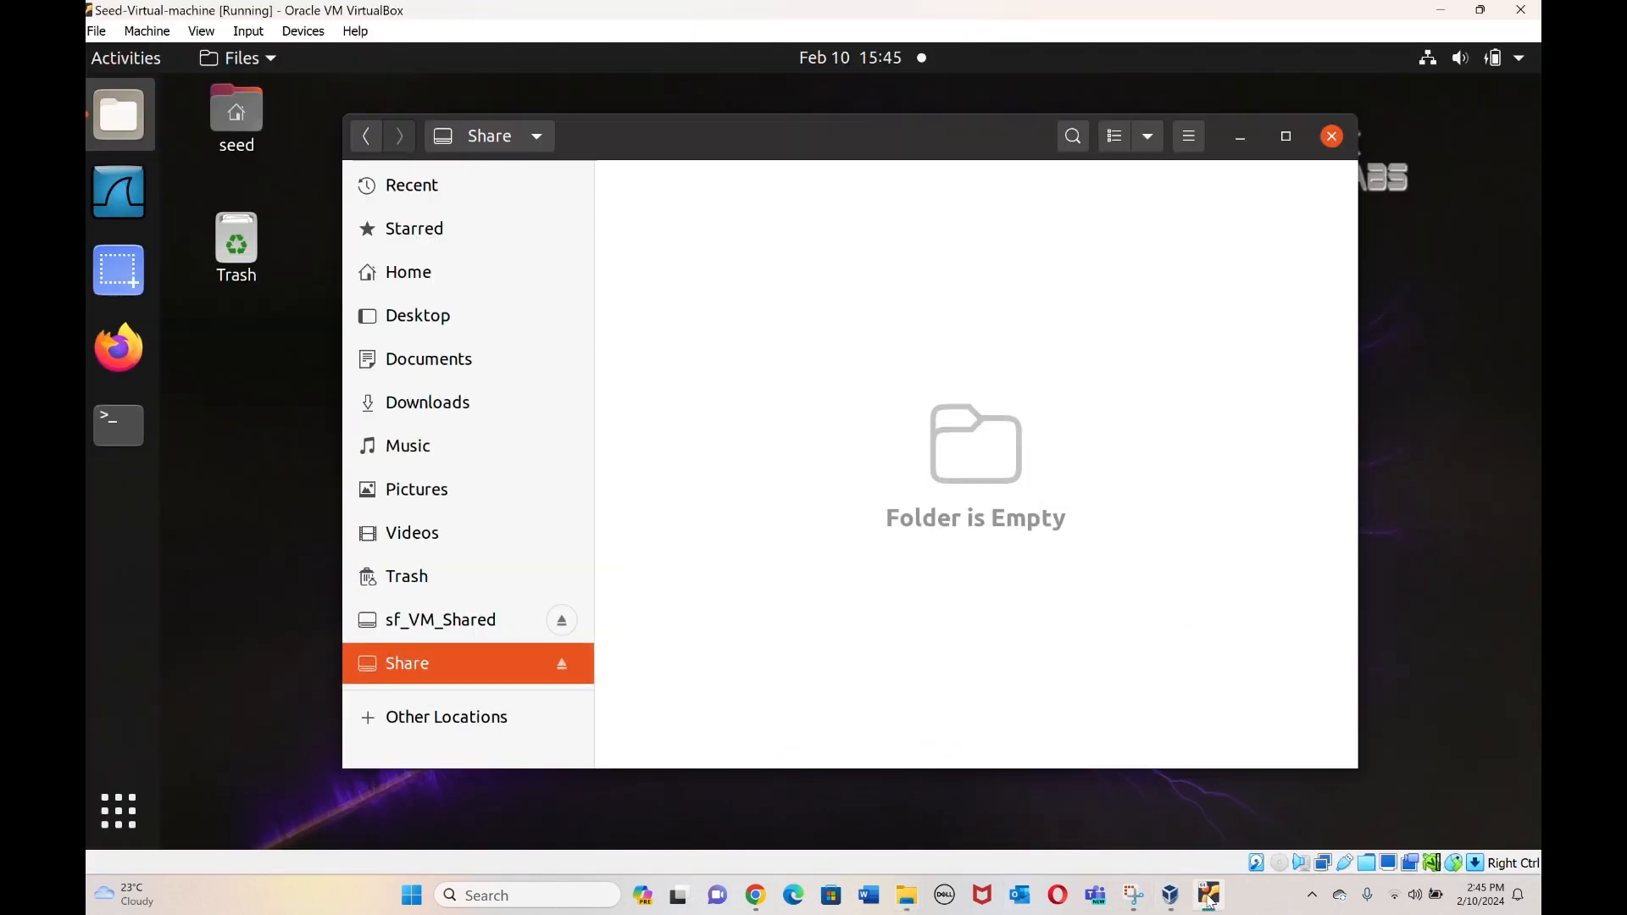
Reopen Files, confirm the host's test.txt appears in the guest's Share folder, then close it.
click(1339, 142)
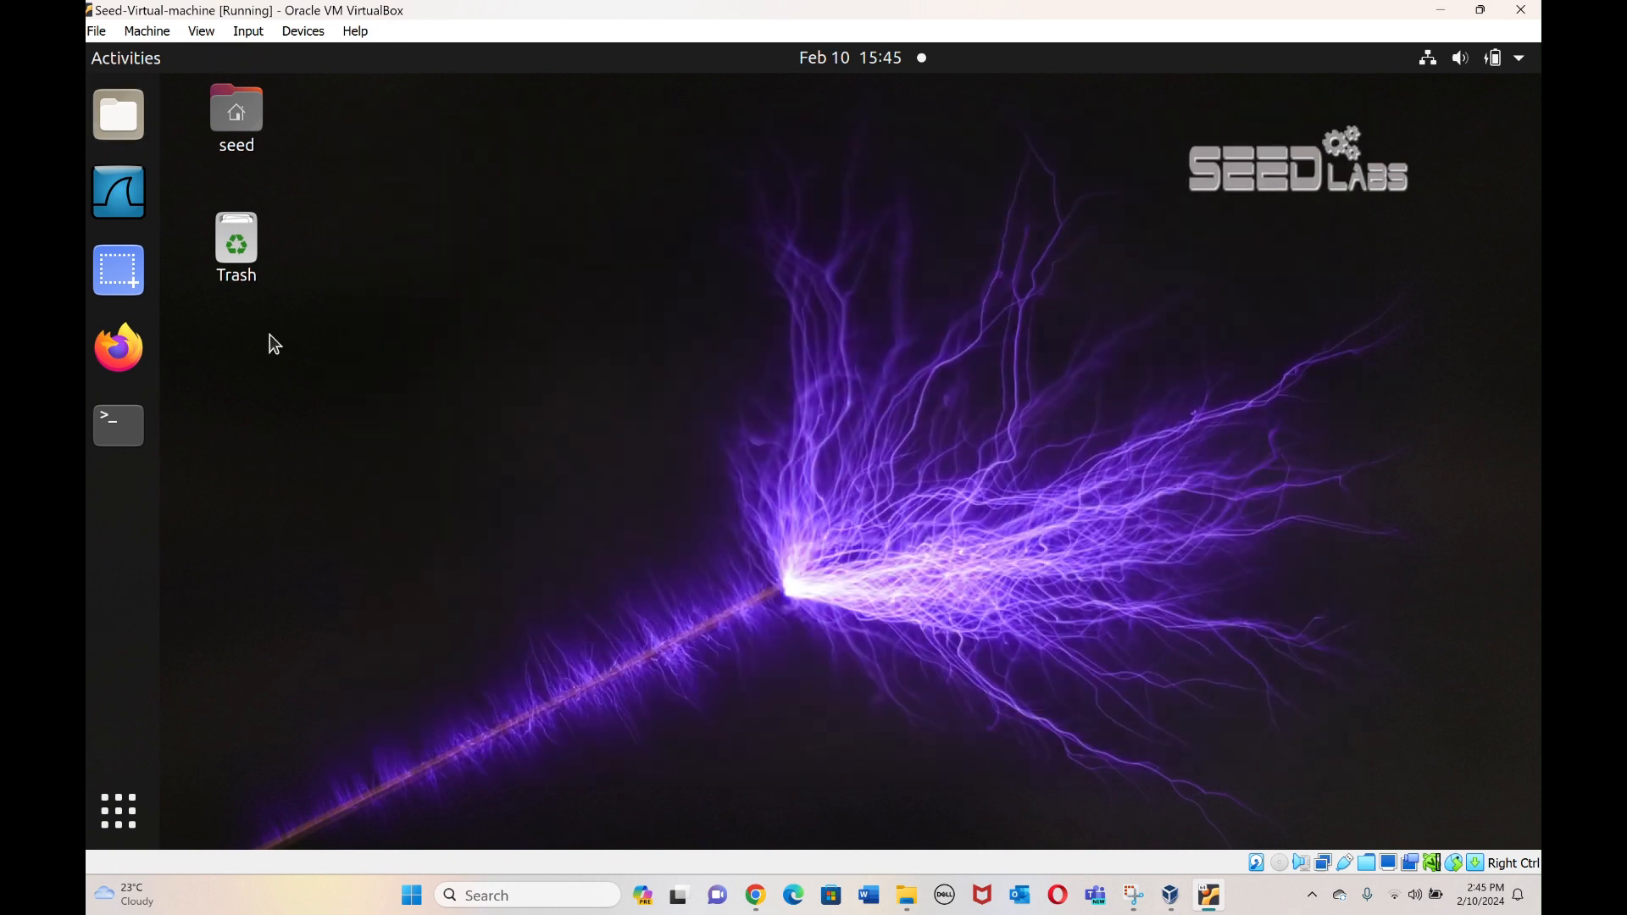
click(109, 114)
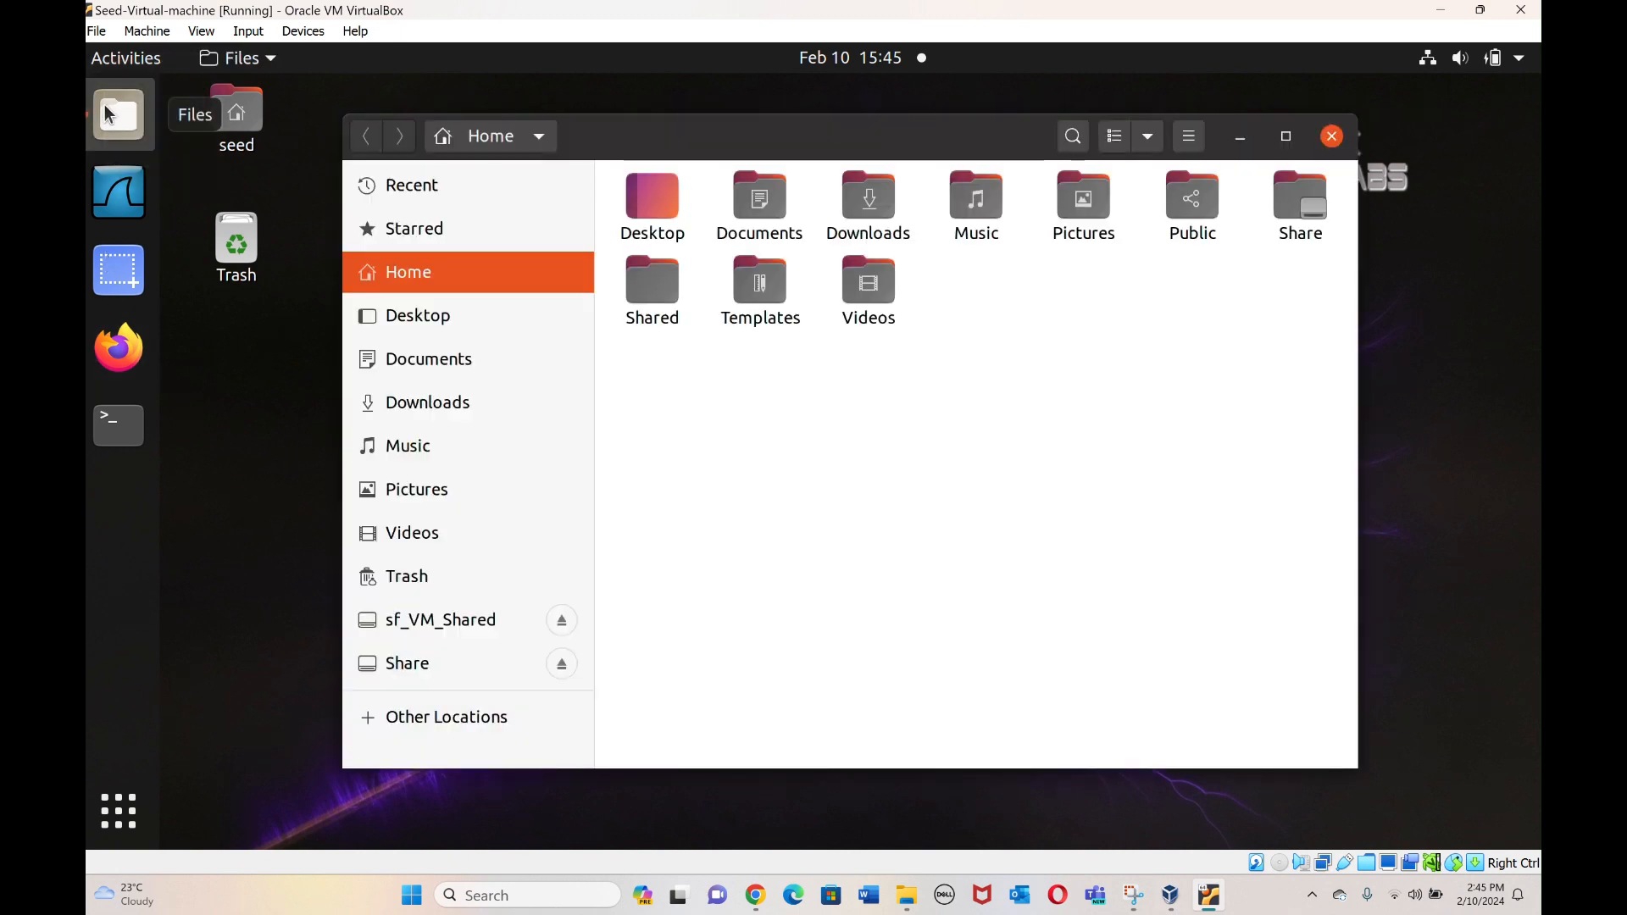
click(427, 678)
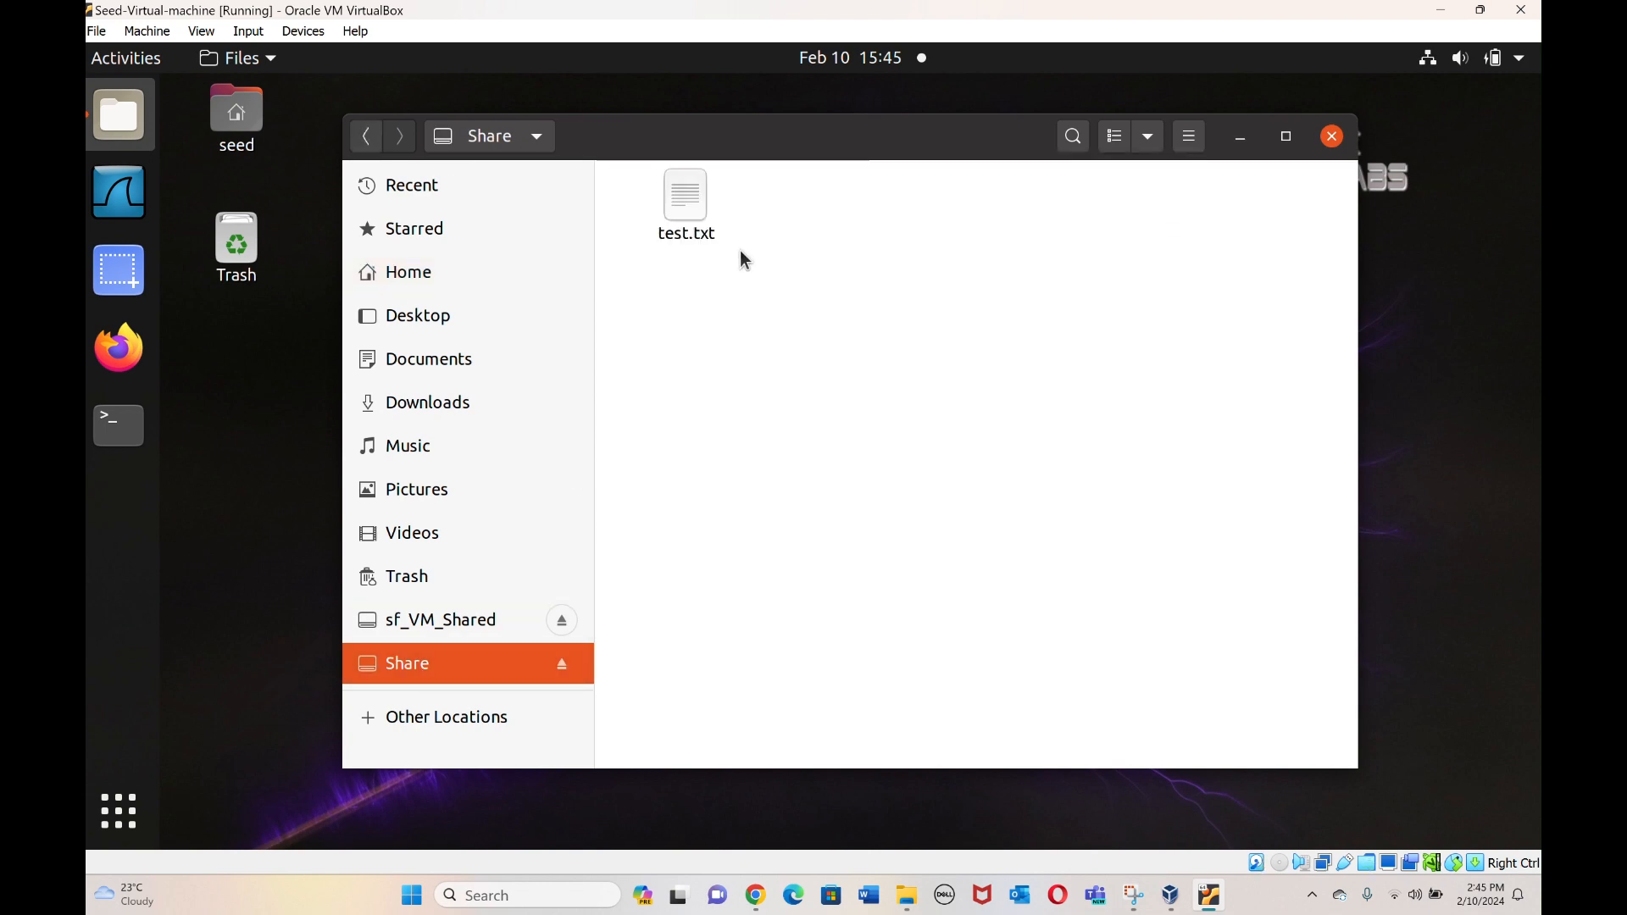
click(1331, 137)
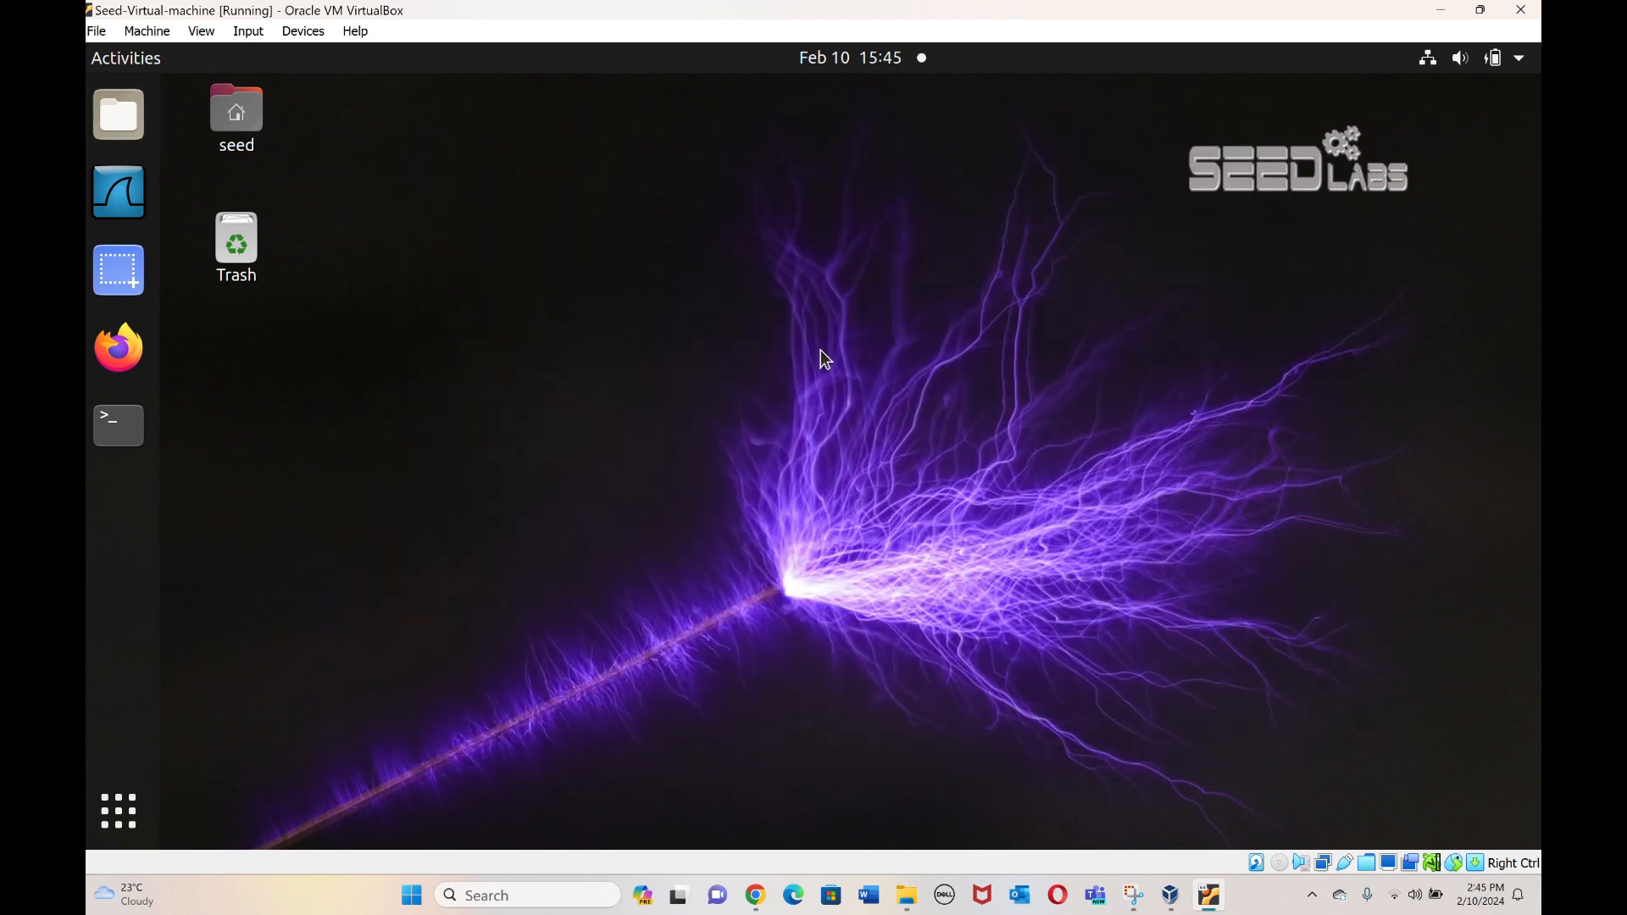